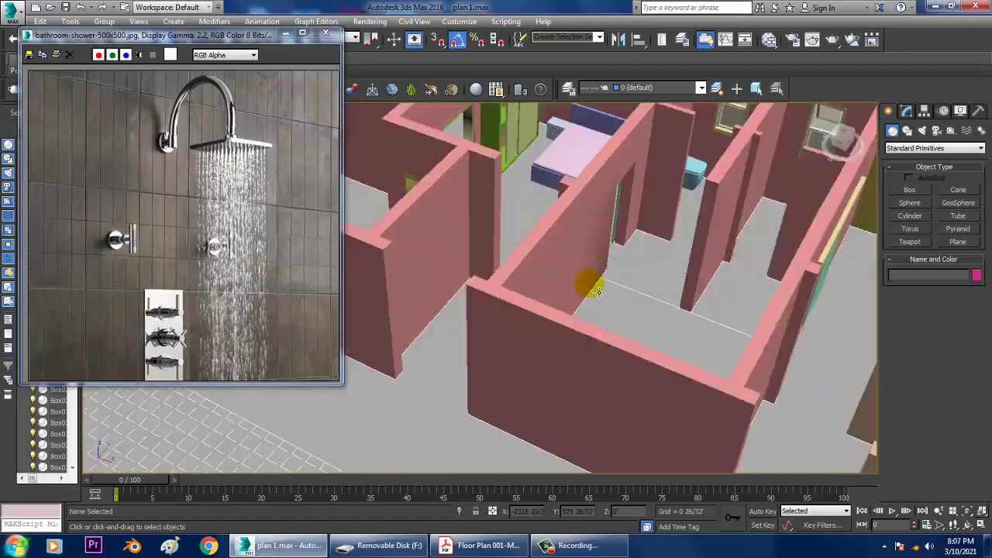
- Examine the bathroom and wash area in the model and check their layout in the floor plan PDF
alt+middle_drag(768, 257, 480, 224)
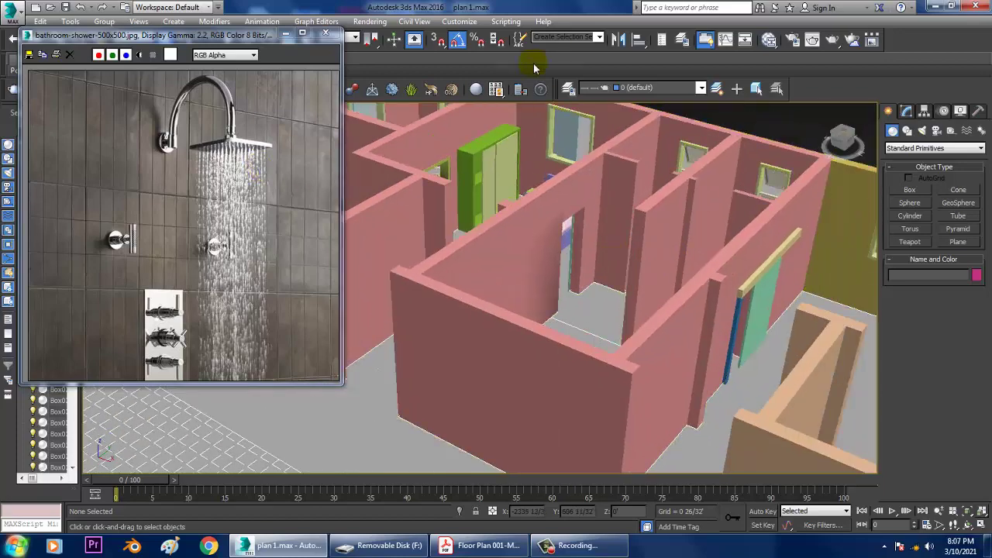
alt+middle_drag(700, 225, 658, 264)
alt+drag(659, 264, 680, 247)
scroll(680, 247, down, 3)
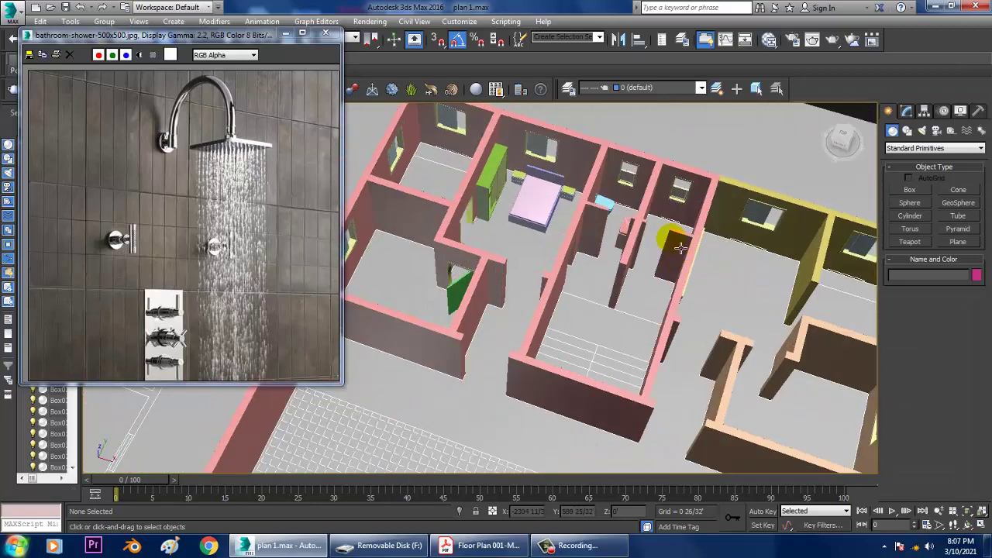
click(631, 243)
key(z)
alt+middle_drag(632, 241, 680, 429)
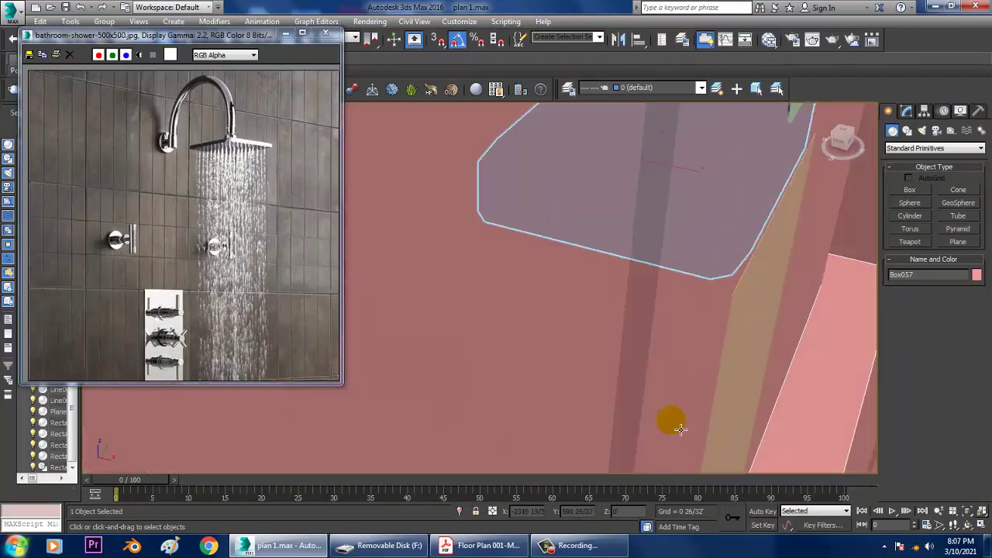
click(488, 542)
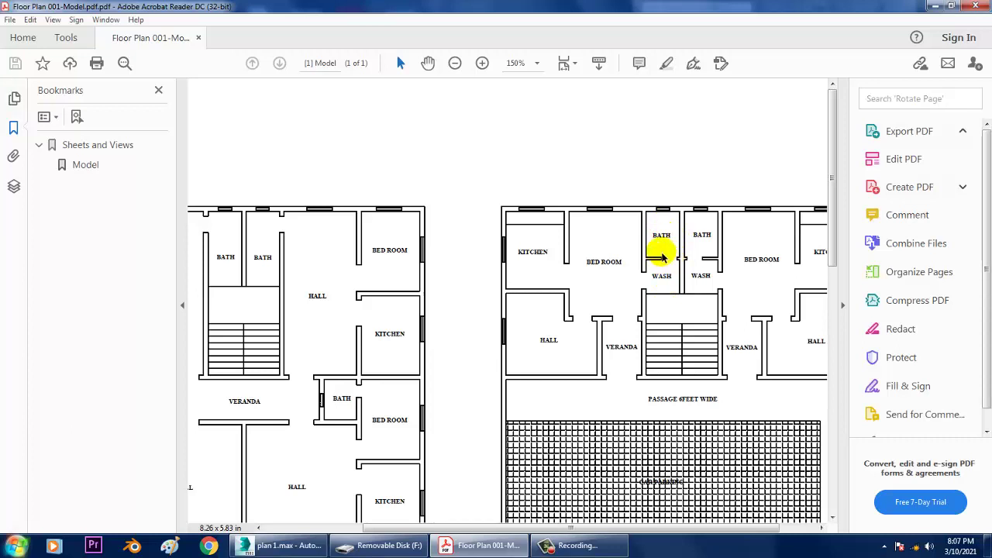
click(936, 7)
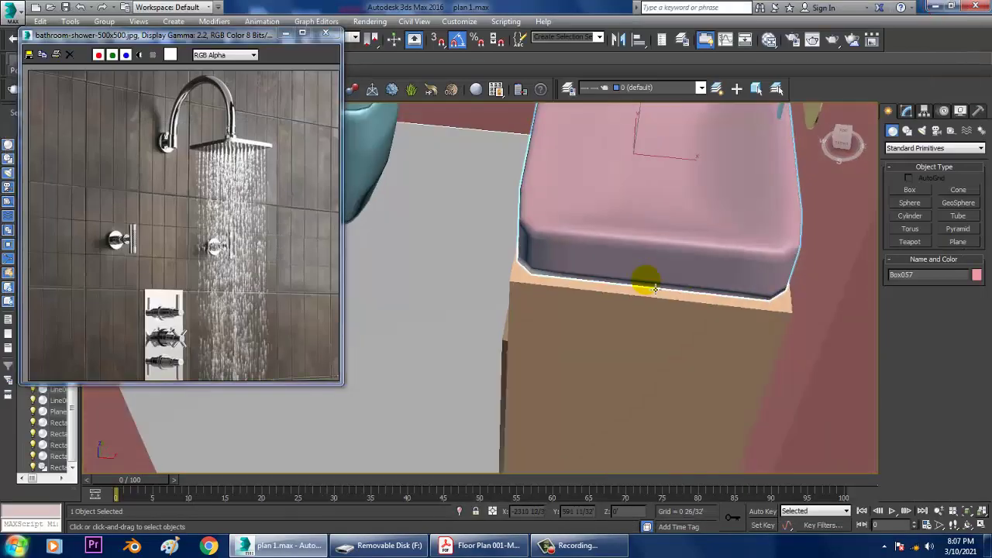
- Select the wall object surrounding the bathrooms and turn on edged faces in the perspective view
alt+middle_drag(698, 286, 738, 268)
scroll(738, 269, down, 4)
alt+middle_drag(731, 303, 764, 380)
click(495, 248)
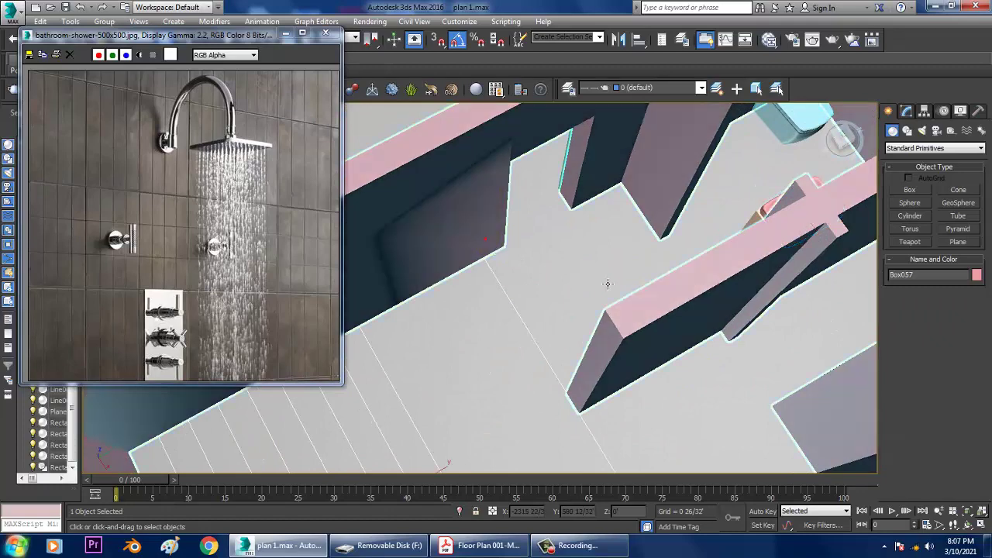
alt+middle_drag(609, 283, 596, 248)
alt+middle_drag(671, 299, 673, 307)
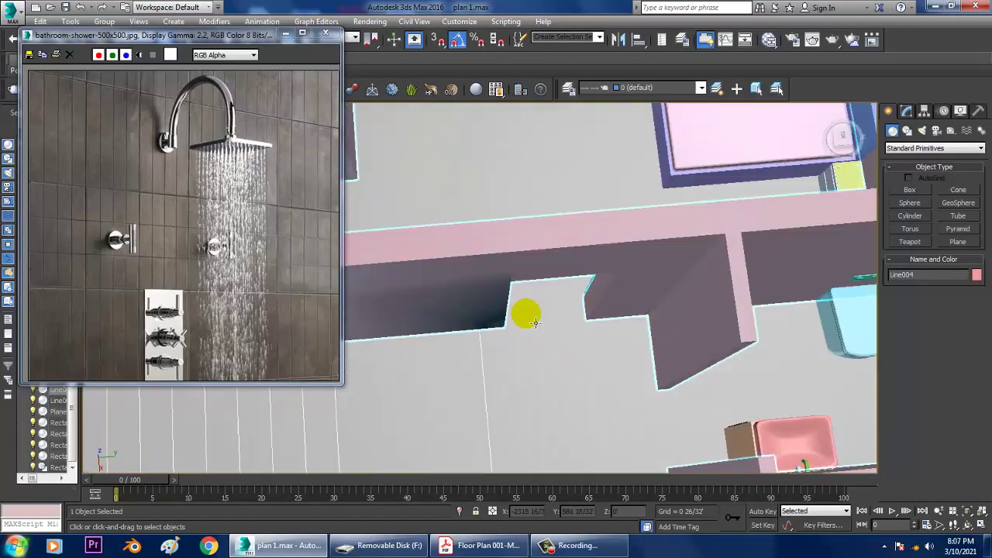
middle_drag(587, 387, 622, 290)
scroll(606, 303, down, 4)
scroll(589, 309, up, 7)
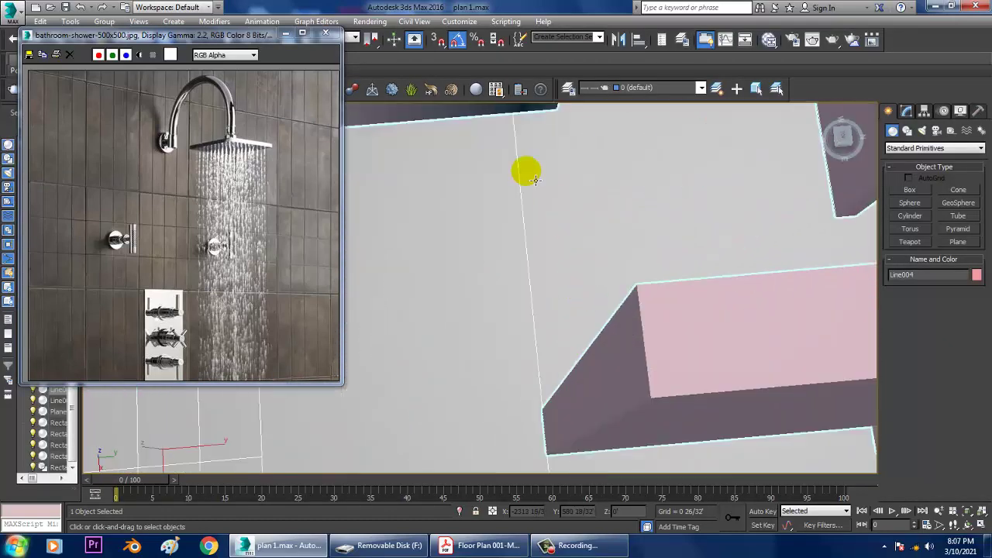
alt+middle_drag(612, 201, 601, 302)
key(F4)
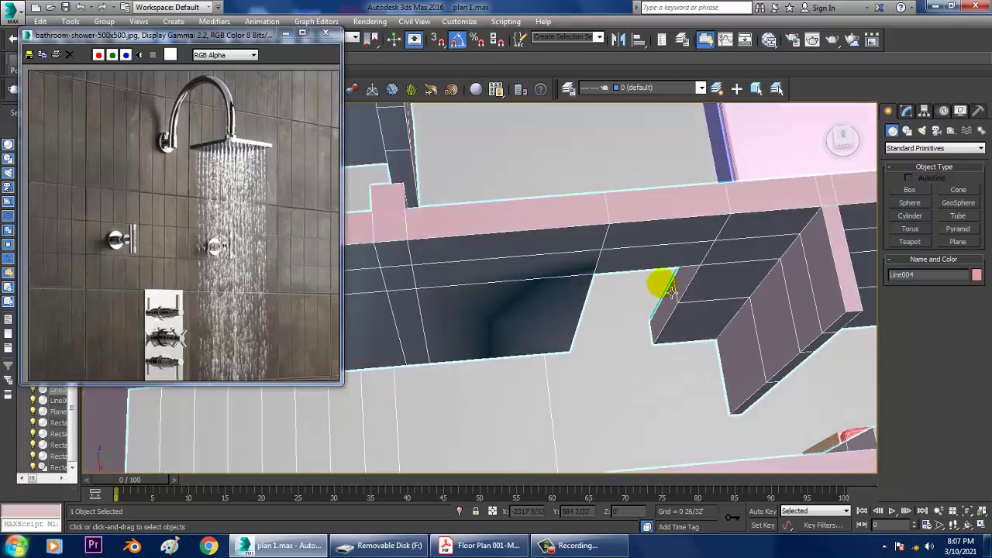
alt+middle_drag(672, 291, 665, 284)
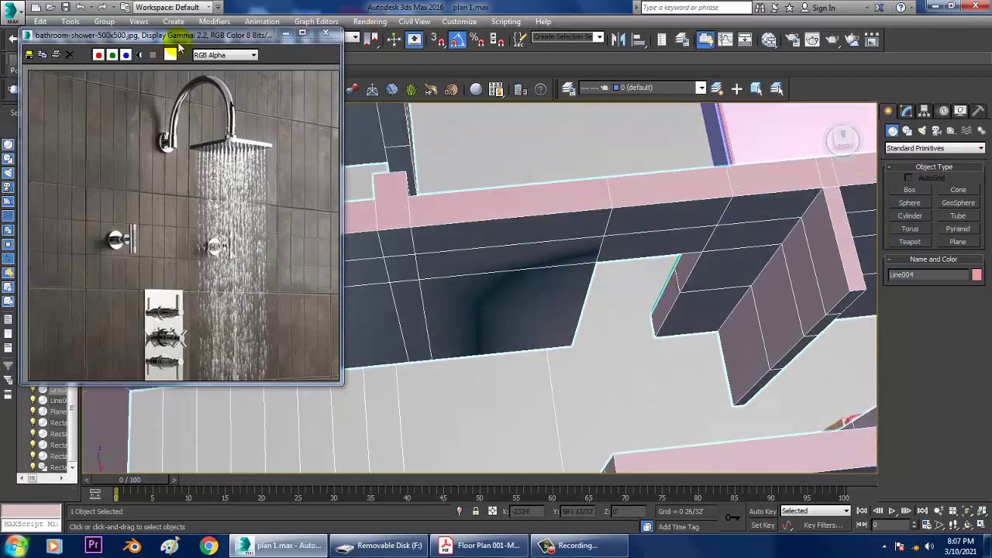
- Add Swift Loop edge loops to the wall beside the wash-area doorway and near the free end of the middle partition
drag(177, 39, 179, 154)
click(37, 62)
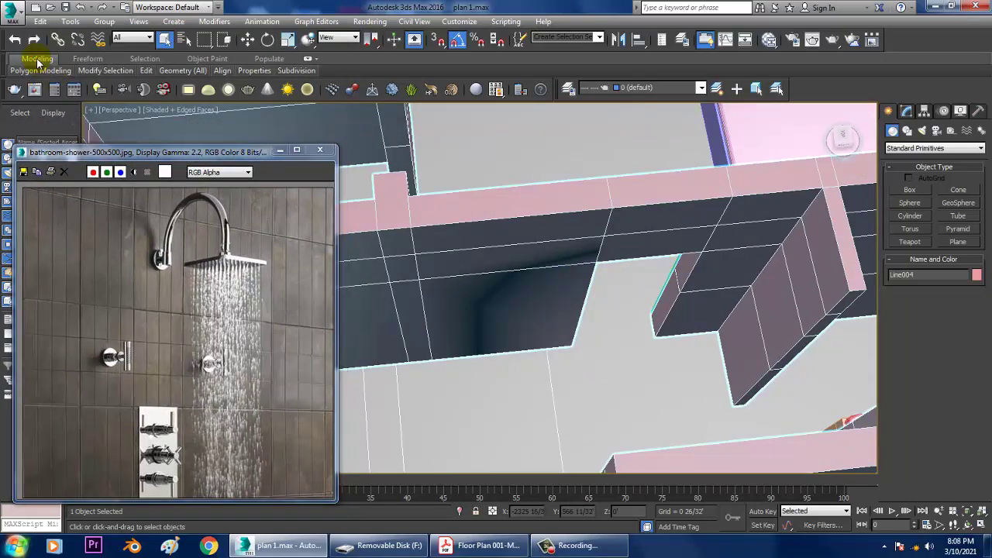
click(37, 60)
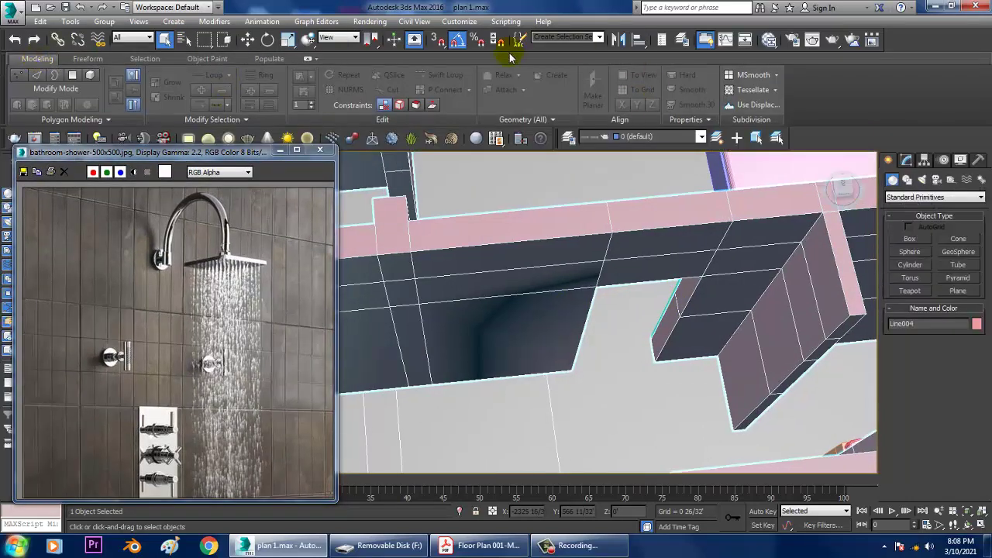
click(906, 162)
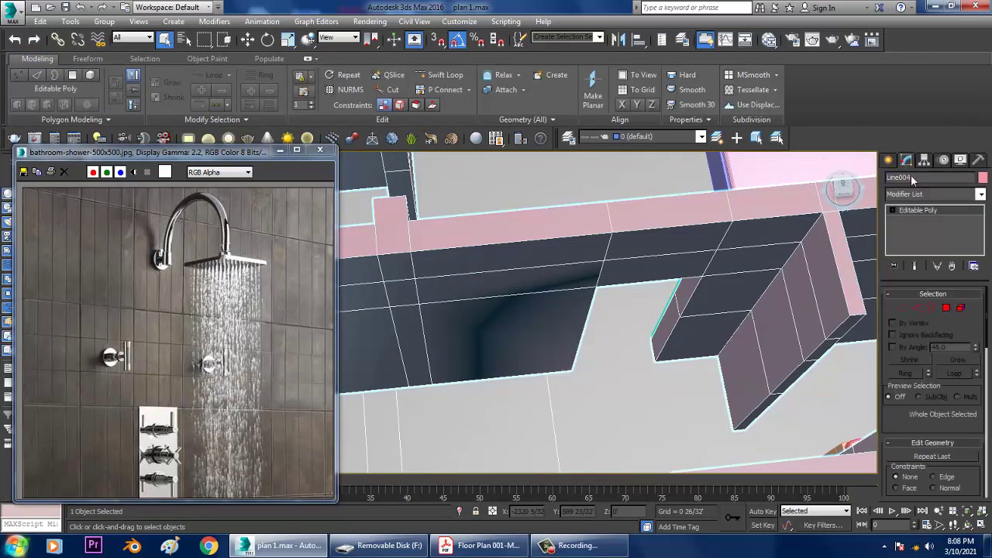
click(445, 75)
click(578, 230)
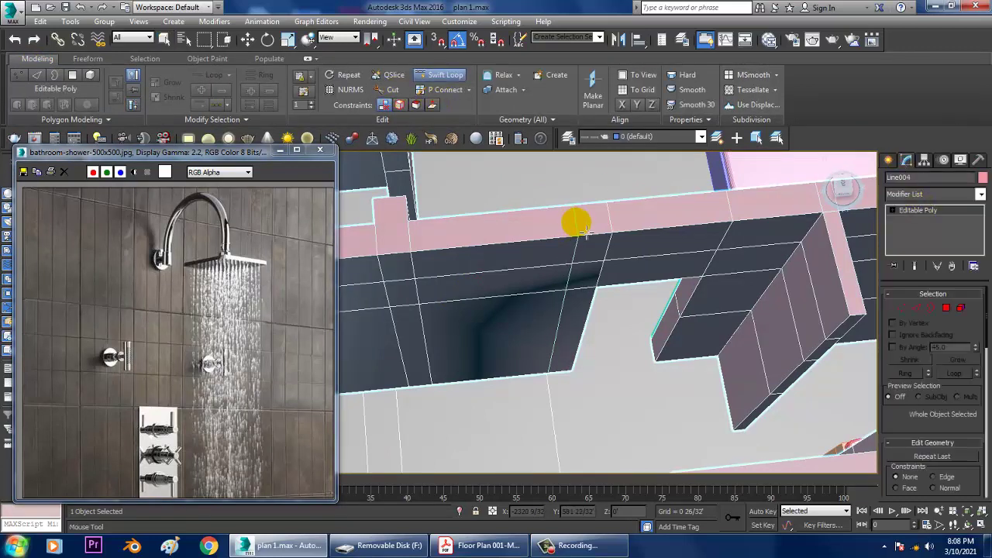
click(577, 225)
middle_drag(665, 434, 585, 287)
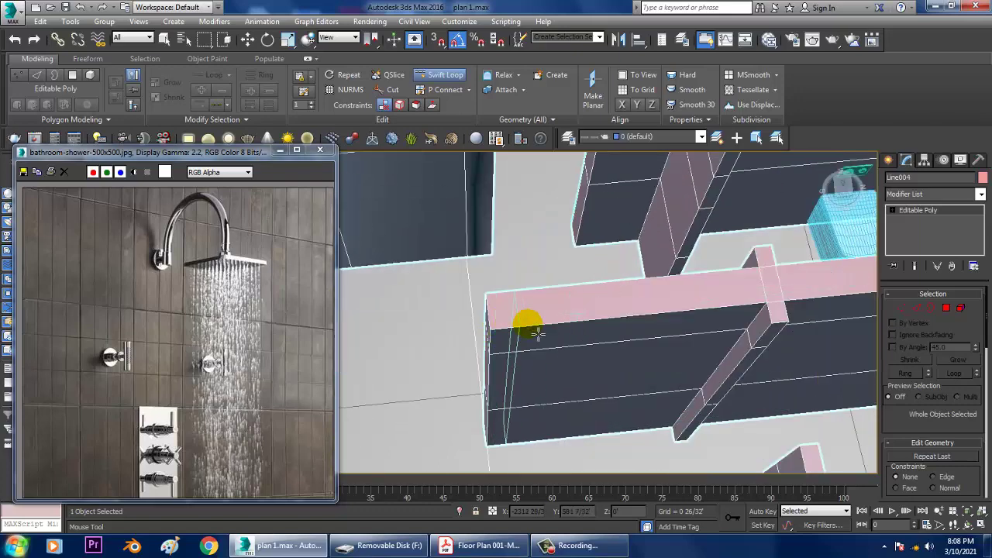
mouse_move(529, 324)
alt+middle_down()
mouse_move(537, 331)
mouse_move(527, 354)
alt+middle_up()
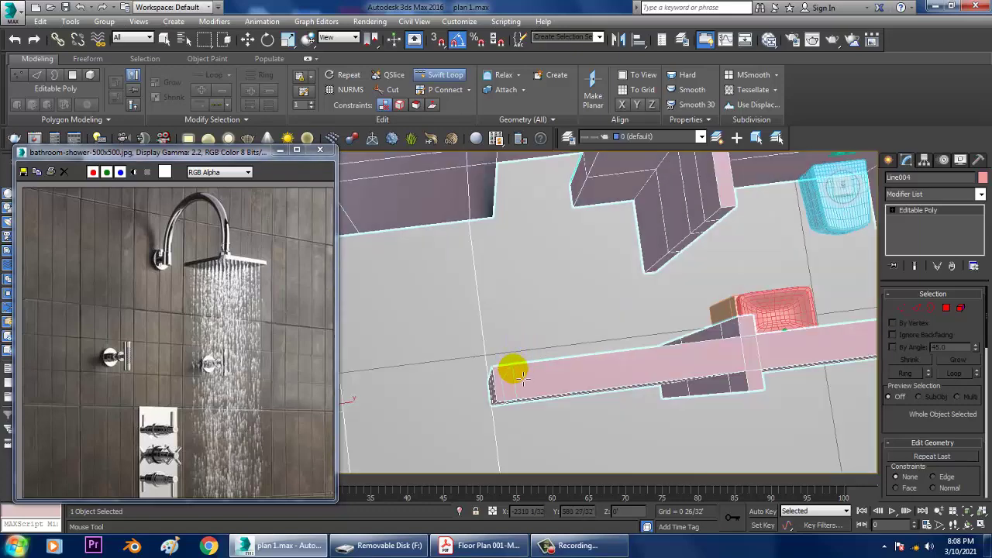
right_click(514, 372)
alt+middle_drag(560, 376, 567, 350)
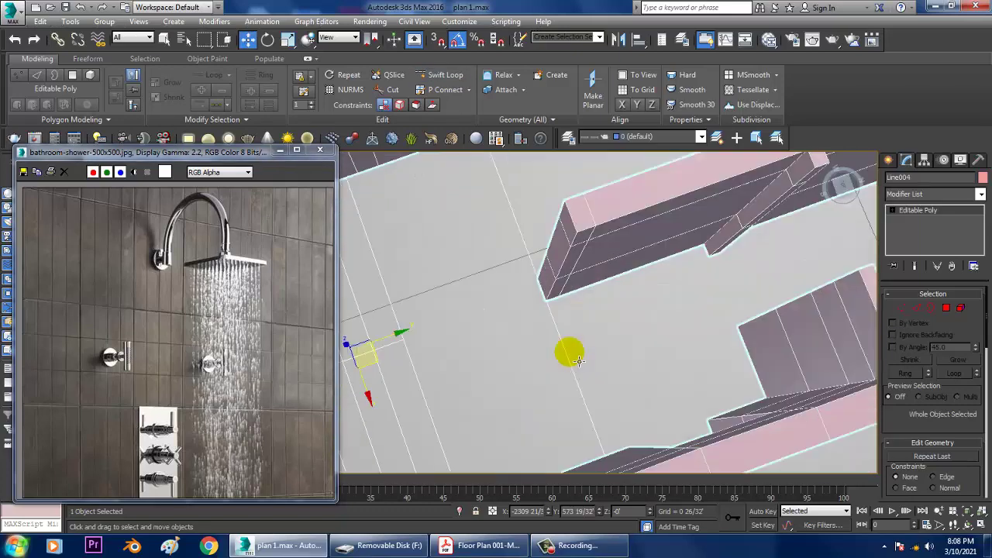
- Select the new loop vertices on the side wall and partition in the top view and scale them flat along Y to align them
key(F3)
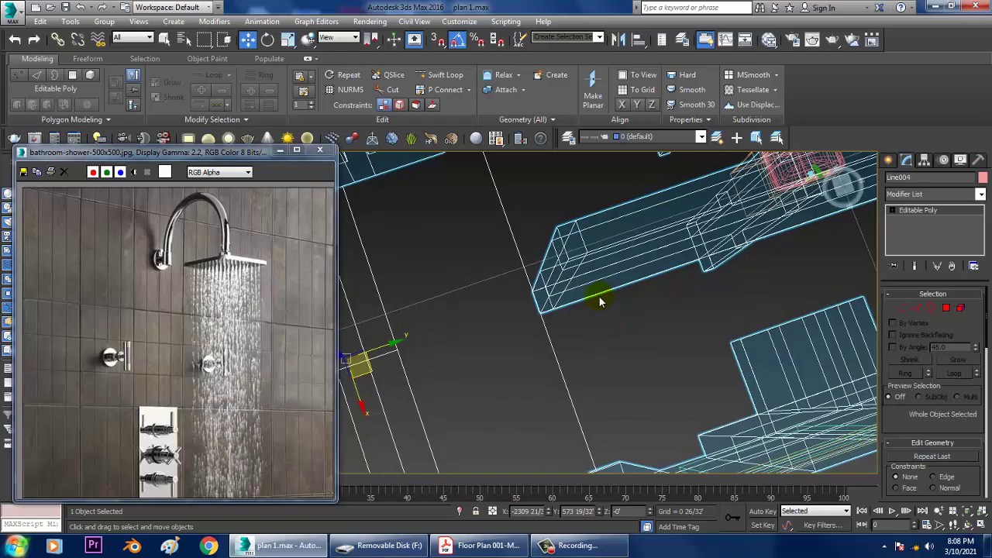
key(F3)
key(alt+w)
key(alt+w)
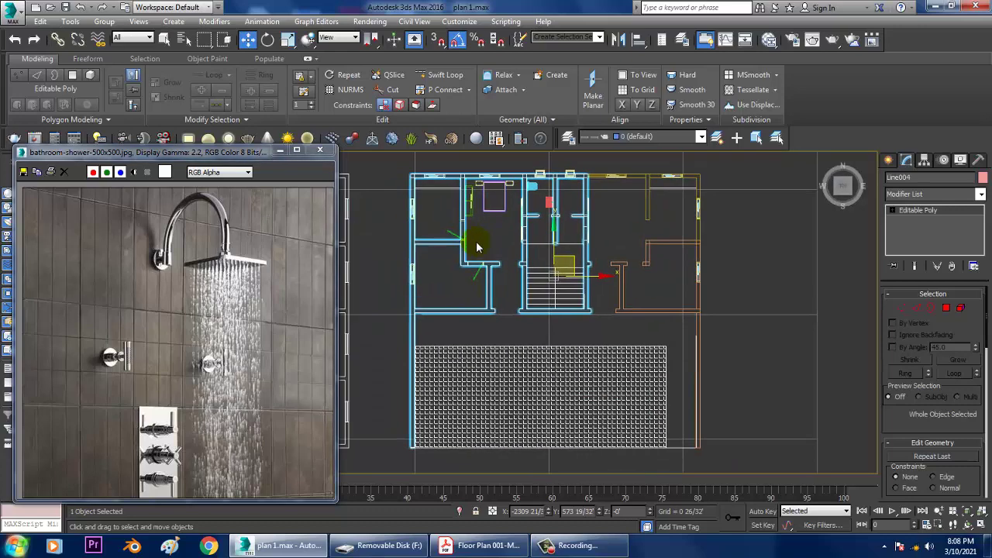
scroll(541, 324, up, 4)
scroll(541, 324, up, 5)
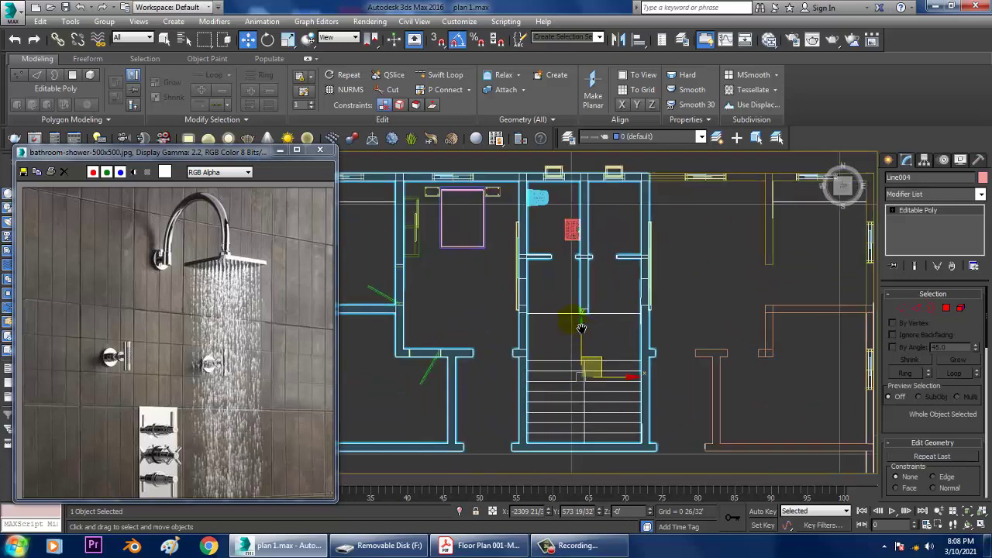
key(1)
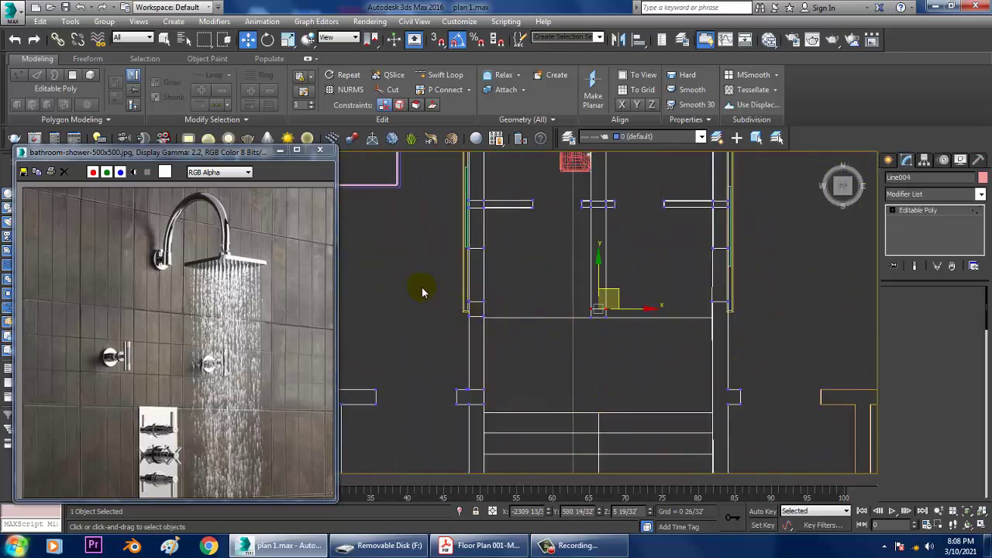
drag(447, 289, 660, 318)
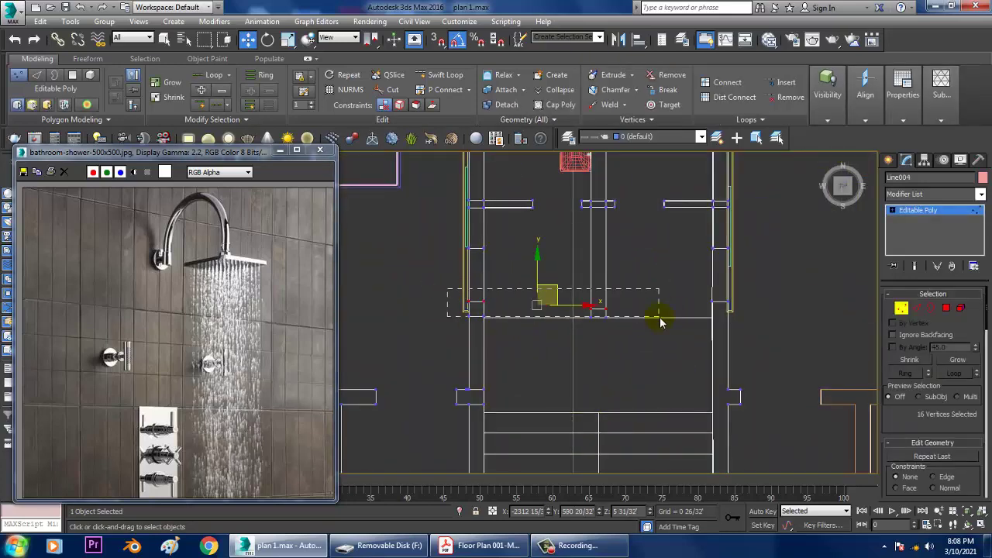
key(r)
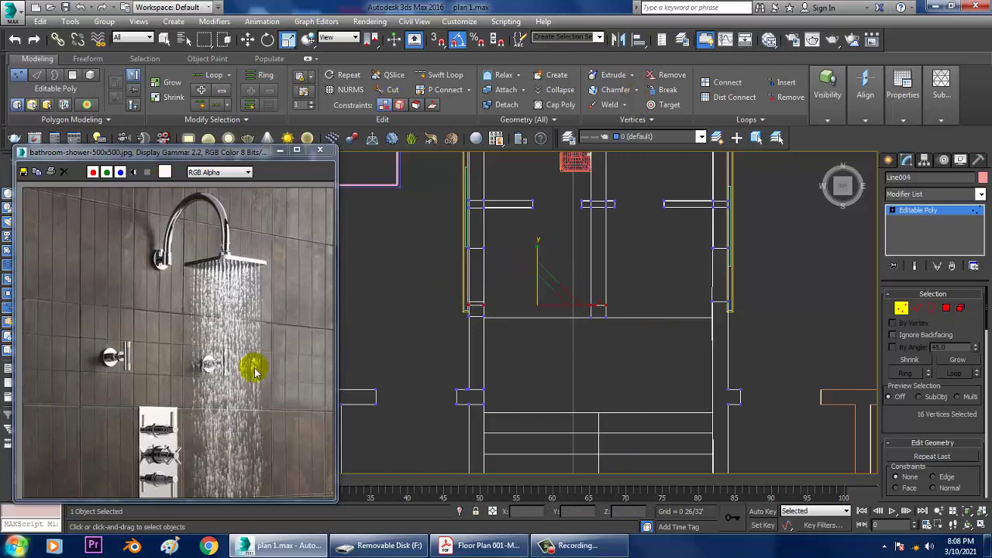
key(alt+w)
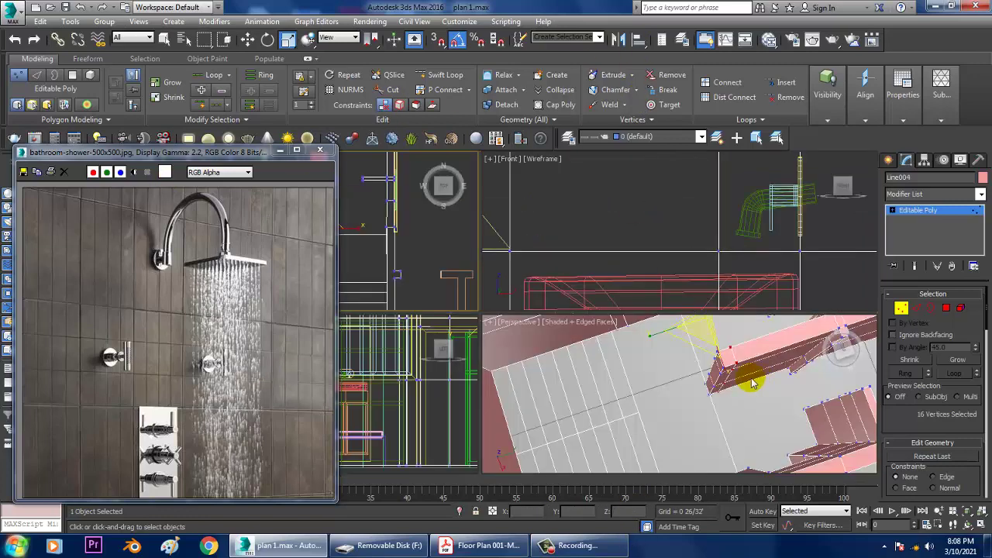
scroll(741, 384, down, 10)
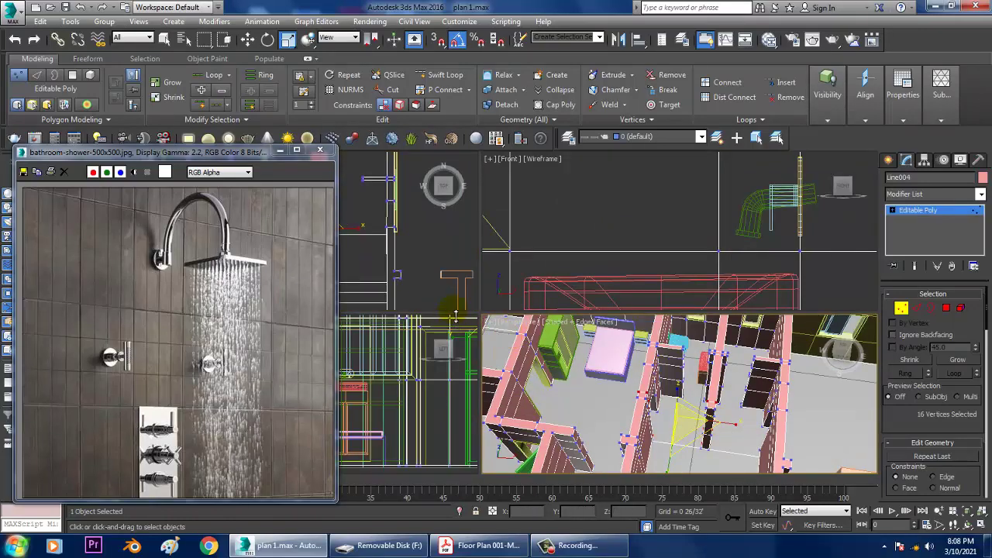
middle_drag(452, 287, 439, 285)
key(alt+w)
middle_drag(500, 310, 576, 322)
scroll(568, 332, down, 2)
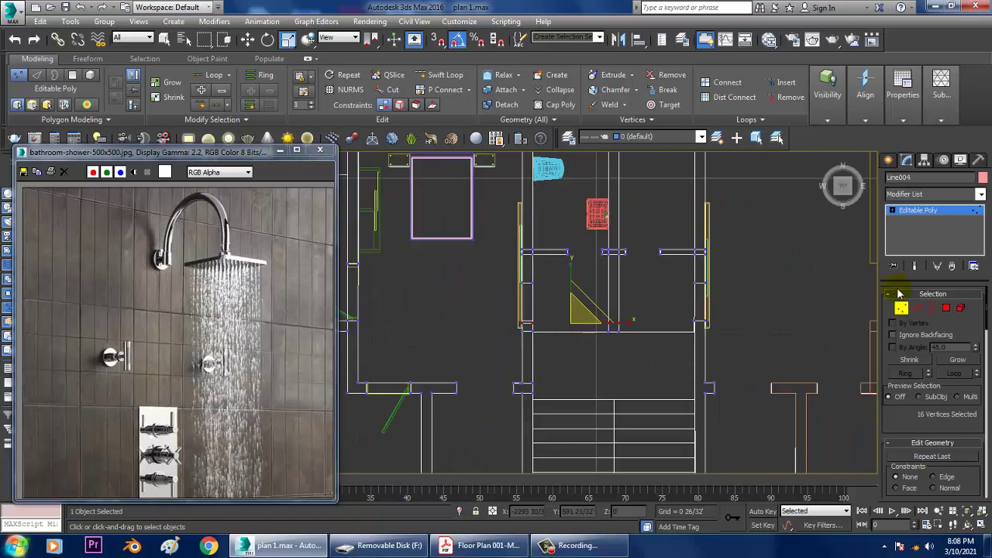
- Select the facing polygons on the partition end and the doorway-side wall and bridge them into a closing wall
click(959, 308)
key(4)
scroll(562, 334, up, 4)
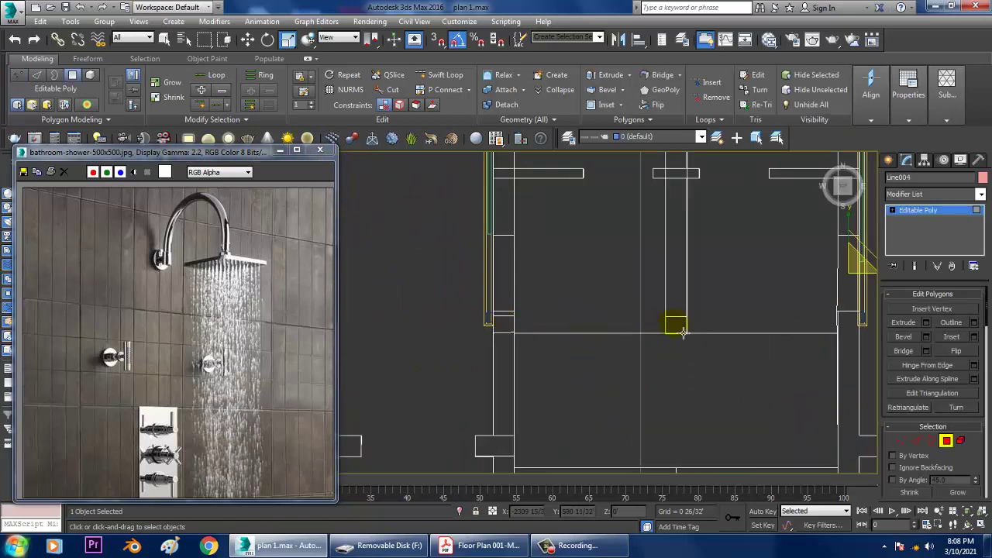
click(683, 331)
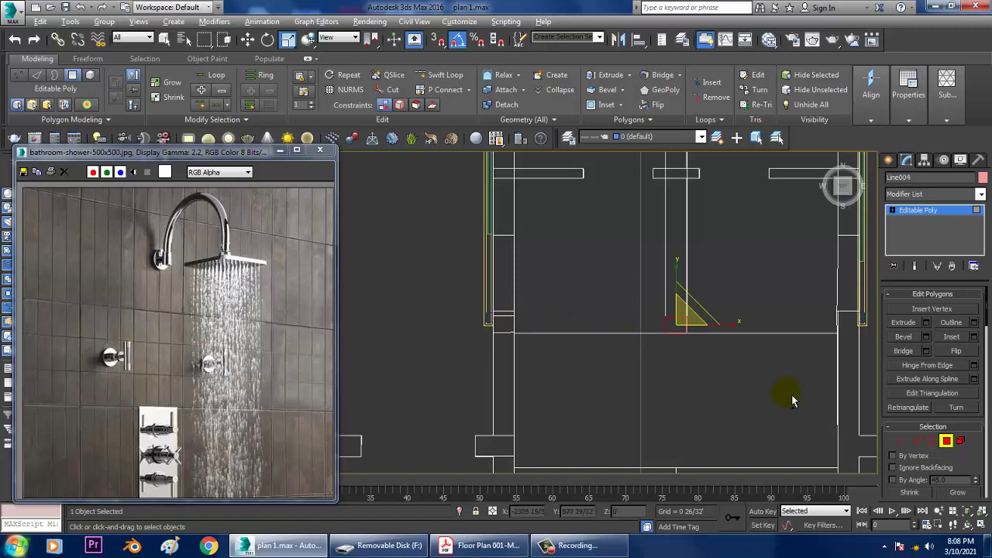
alt+middle_drag(792, 401, 673, 326)
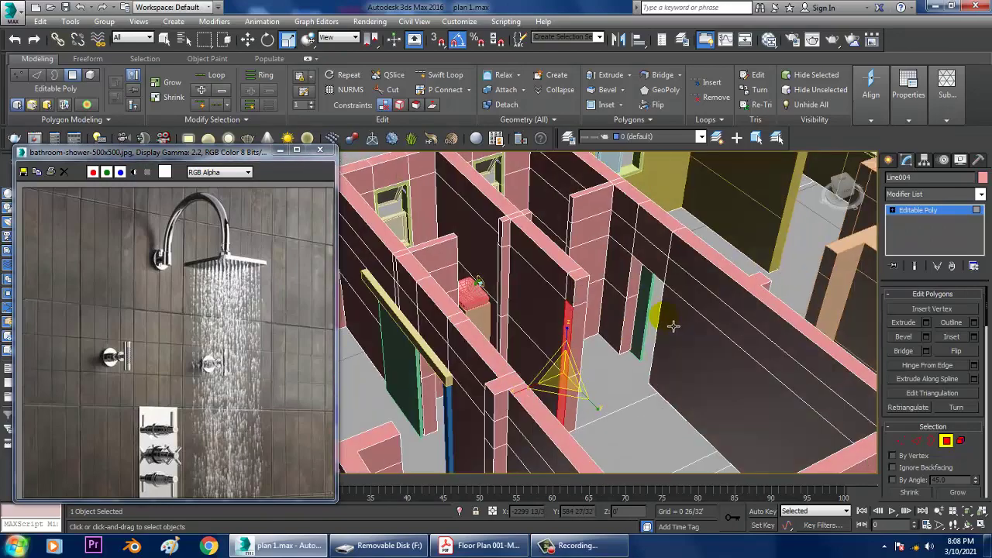
alt+middle_drag(579, 303, 549, 307)
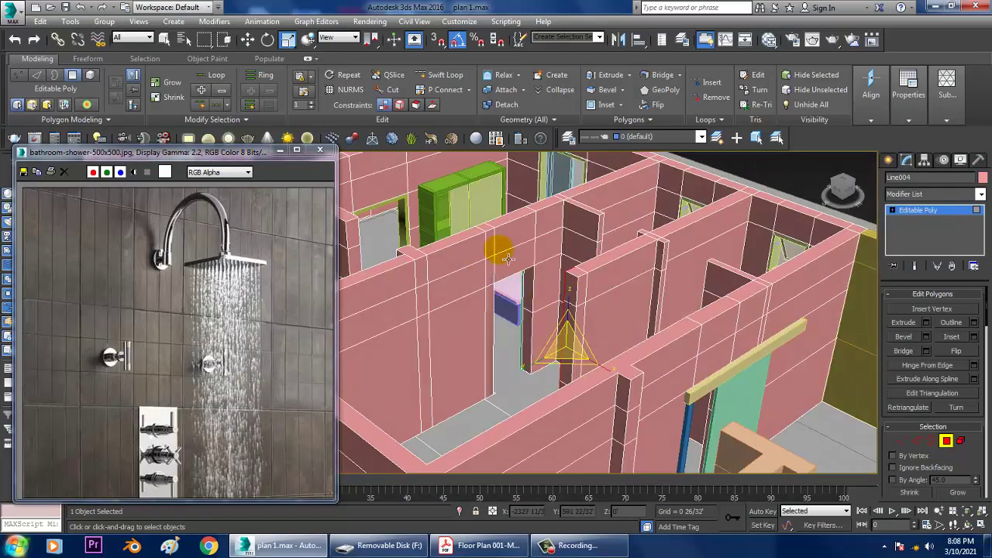
click(491, 305)
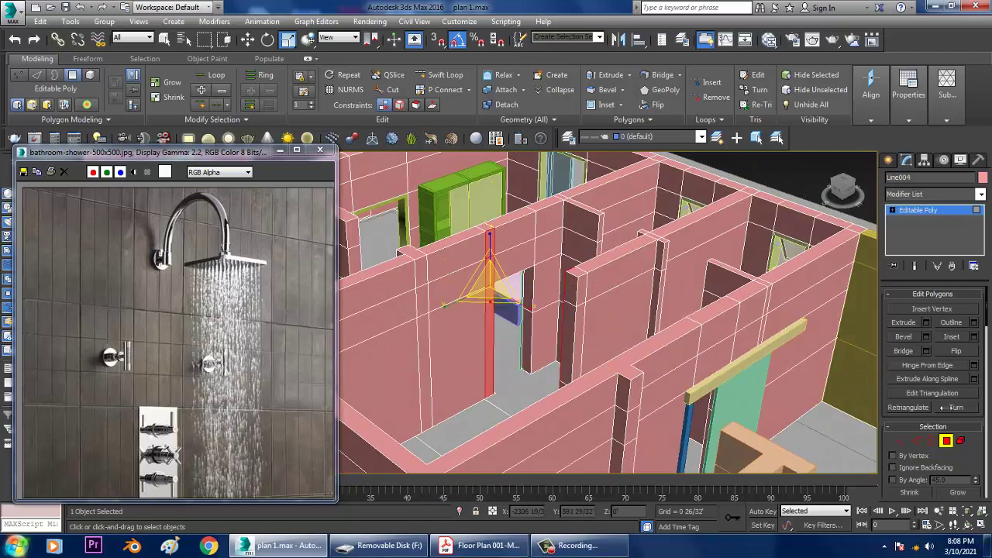
alt+middle_drag(745, 334, 615, 375)
scroll(616, 377, up, 3)
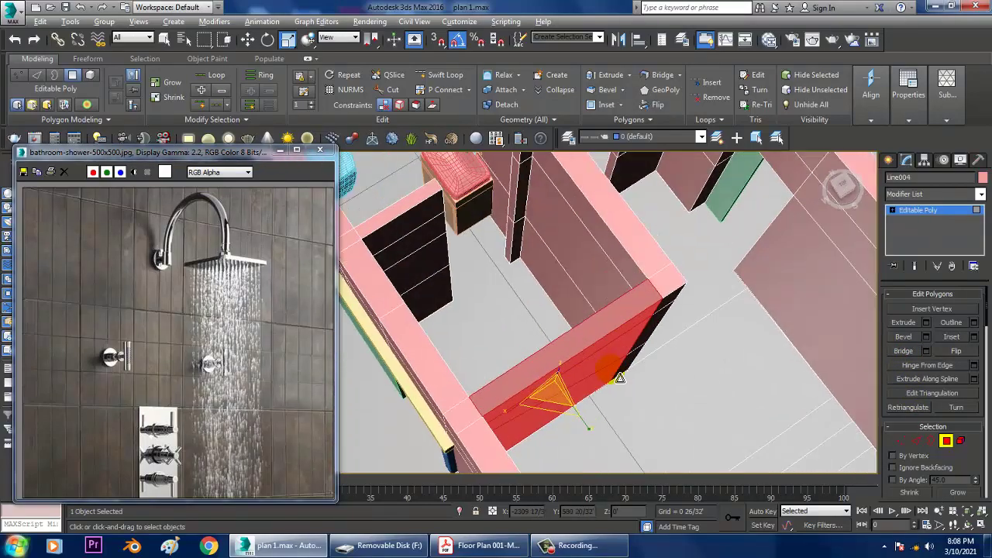
- Inspect the new closing wall and the bathroom interior around the toilet from several angles
alt+middle_drag(600, 320, 526, 308)
scroll(611, 363, down, 5)
scroll(622, 375, up, 5)
scroll(639, 407, down, 4)
scroll(611, 399, up, 4)
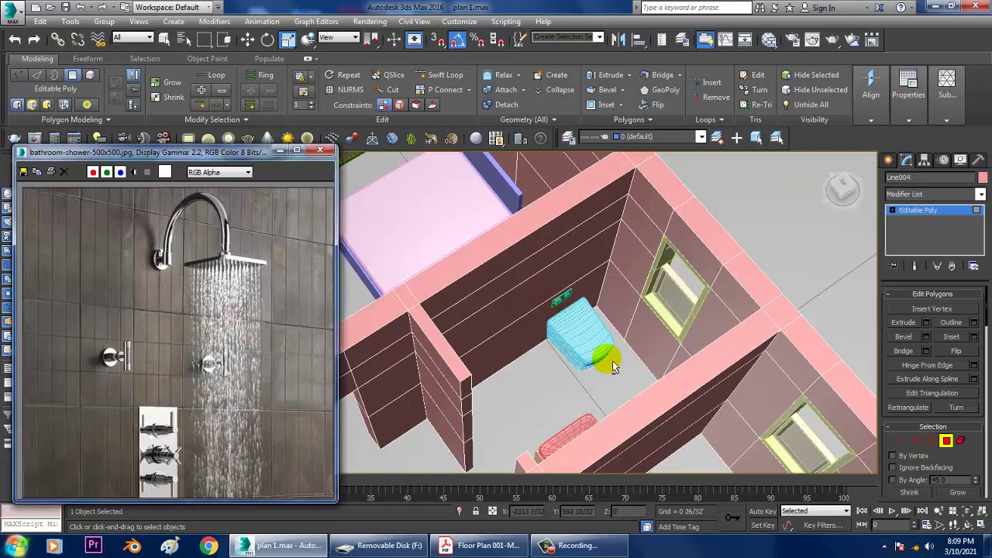
alt+middle_drag(615, 367, 565, 339)
scroll(560, 331, down, 3)
scroll(565, 340, up, 3)
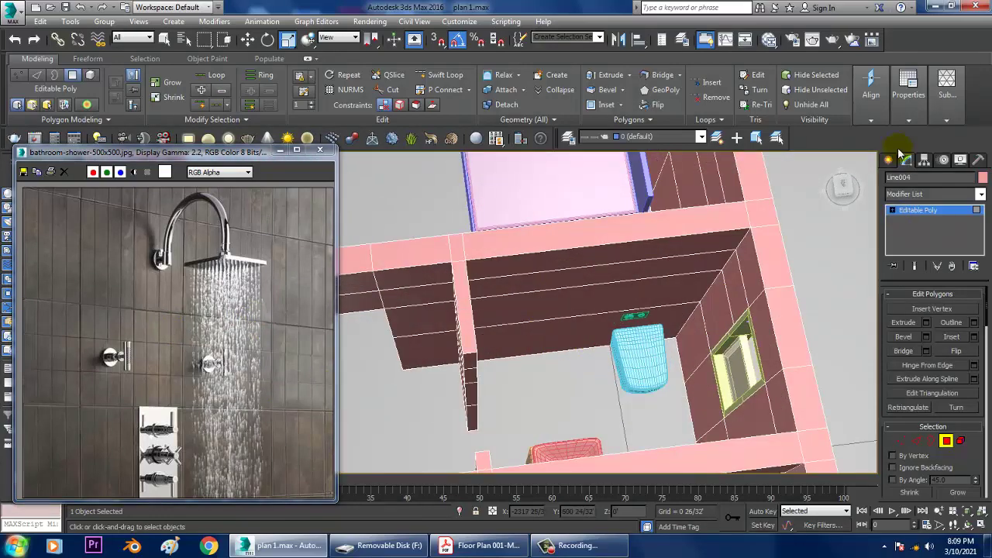
- Draw a box about 1 25/32' by 2 6/32' in the top view, in the corner formed by the partition and bathroom wall
click(890, 160)
click(910, 238)
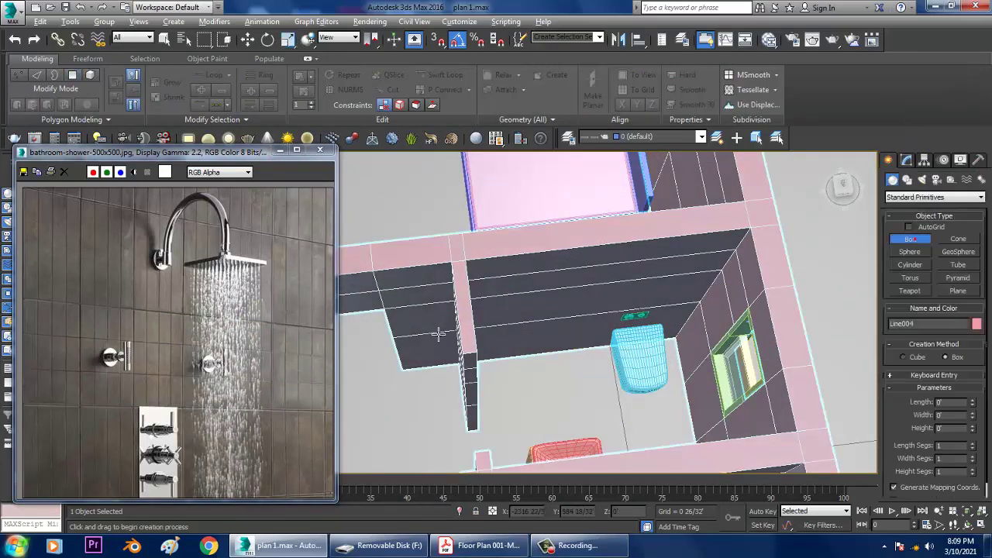
key(alt+w)
middle_drag(499, 338, 468, 314)
middle_drag(387, 246, 404, 259)
key(alt+w)
scroll(434, 264, down, 4)
middle_drag(540, 261, 565, 370)
scroll(572, 271, up, 4)
scroll(565, 369, up, 6)
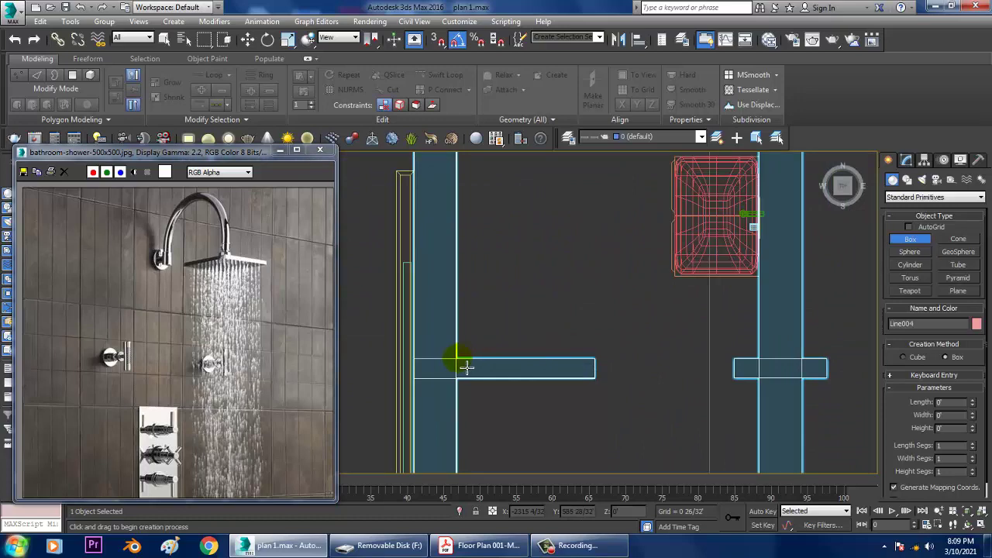
drag(466, 367, 591, 266)
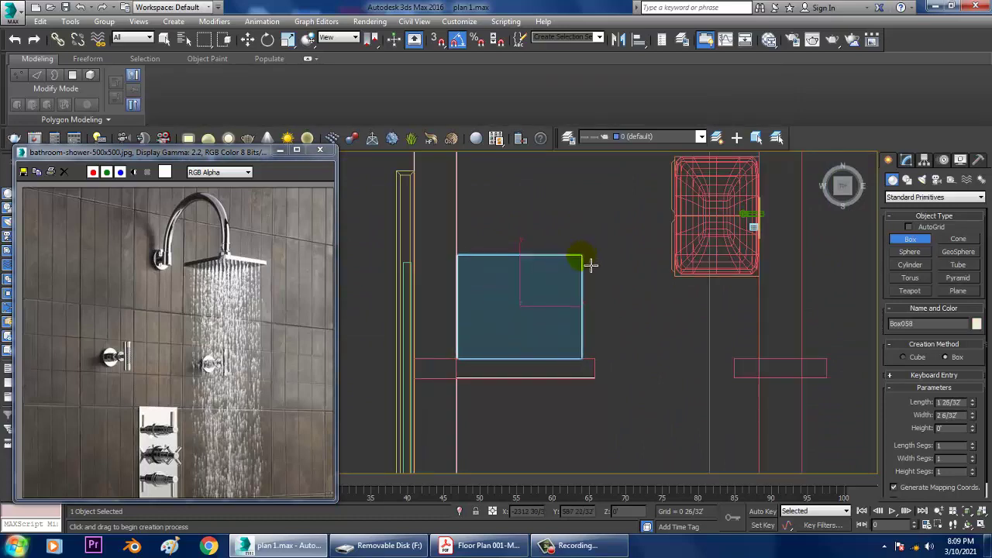
click(581, 224)
- Set the new box's height to 7' and check it in the perspective view
key(w)
key(alt+w)
click(742, 408)
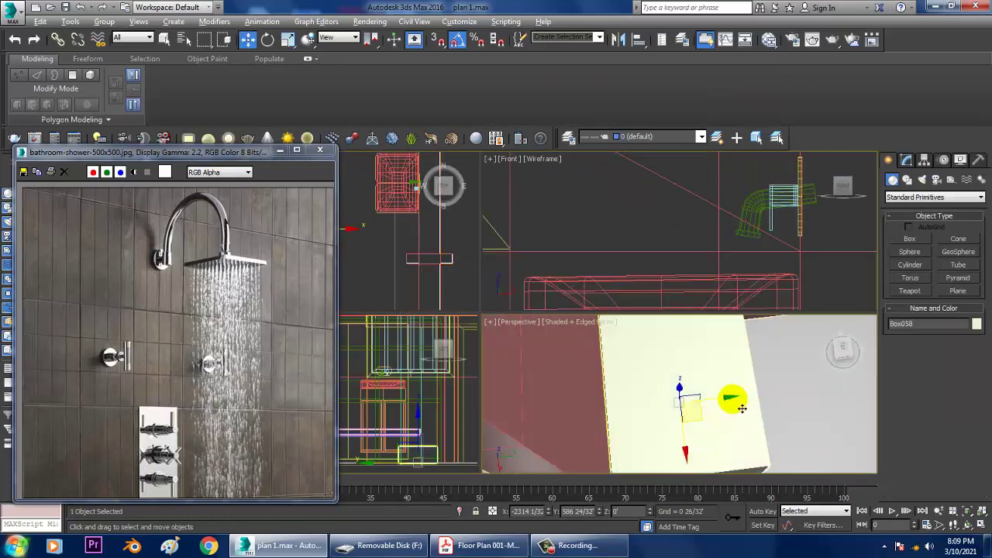
key(alt+w)
alt+middle_drag(742, 408, 683, 375)
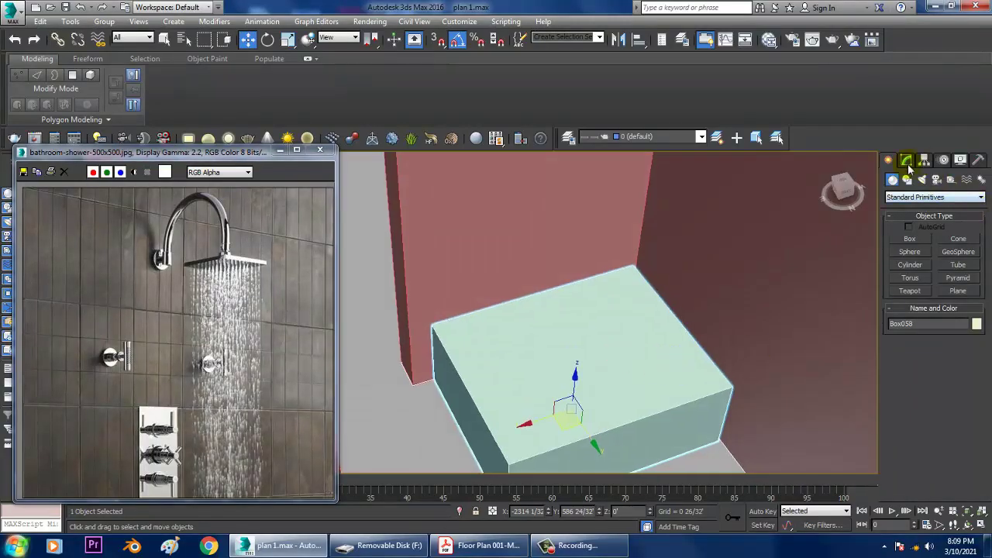
click(906, 160)
click(835, 334)
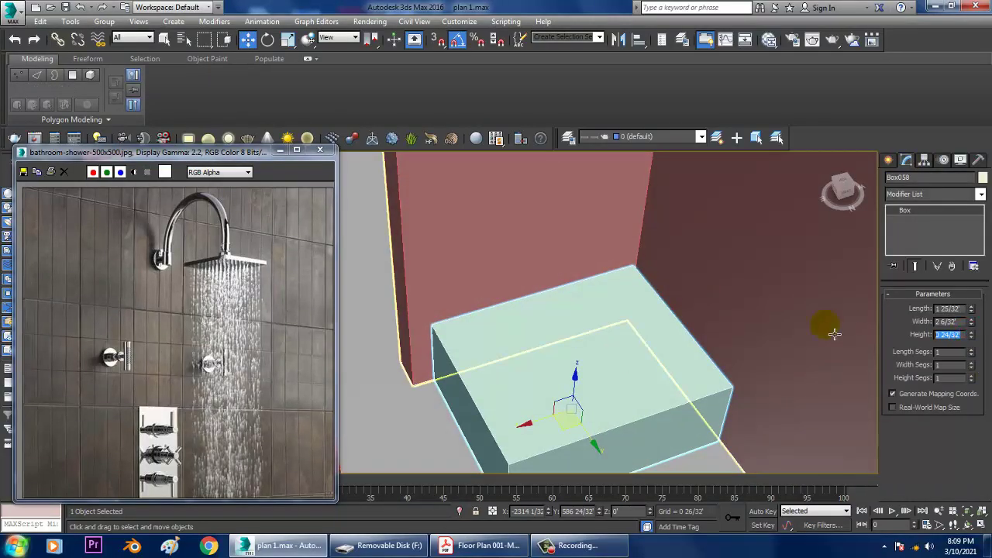
key(Return)
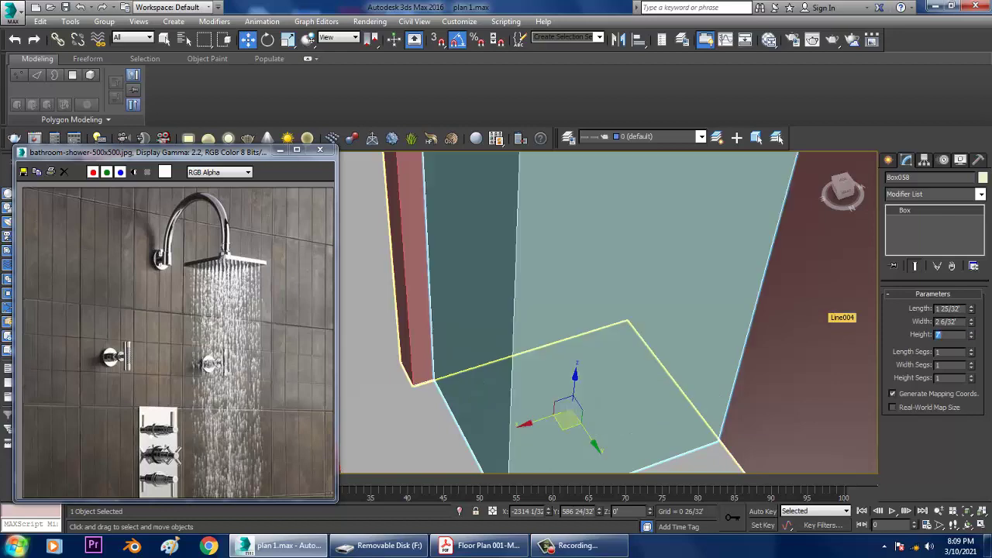
middle_drag(655, 281, 595, 373)
scroll(613, 308, down, 5)
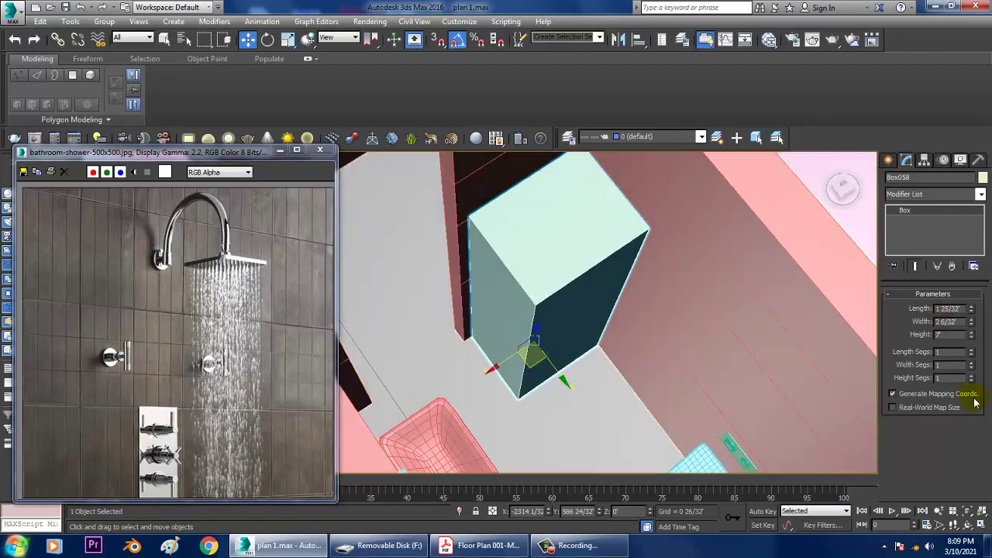
- Try other length and width values for the box beside the partition
drag(972, 322, 975, 306)
key(ctrl+z)
alt+middle_drag(524, 307, 552, 313)
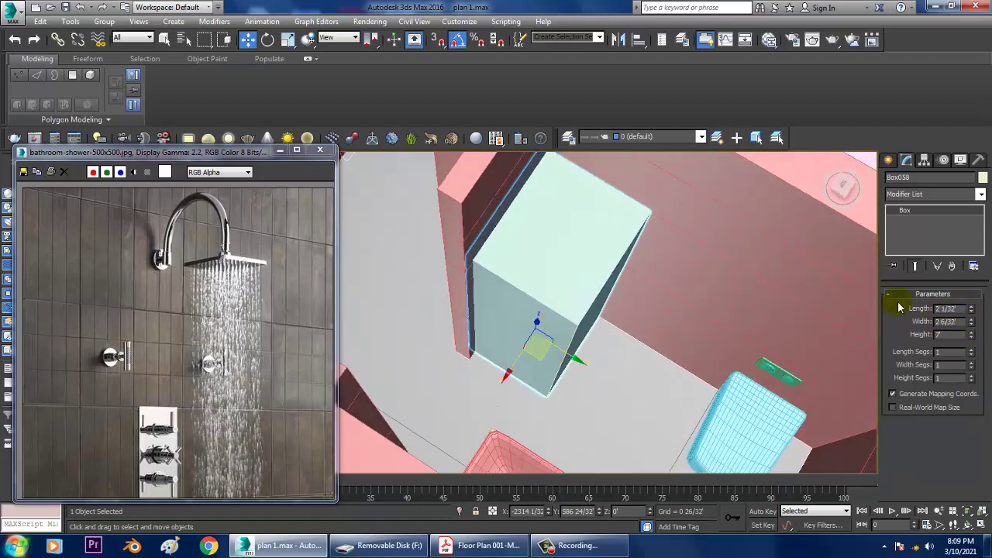
drag(972, 310, 973, 318)
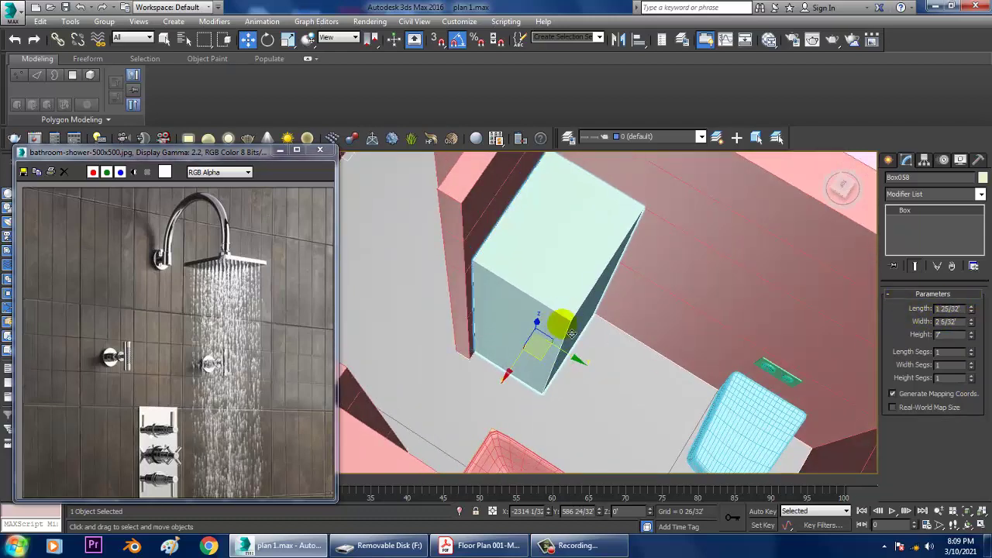
alt+middle_drag(560, 332, 585, 289)
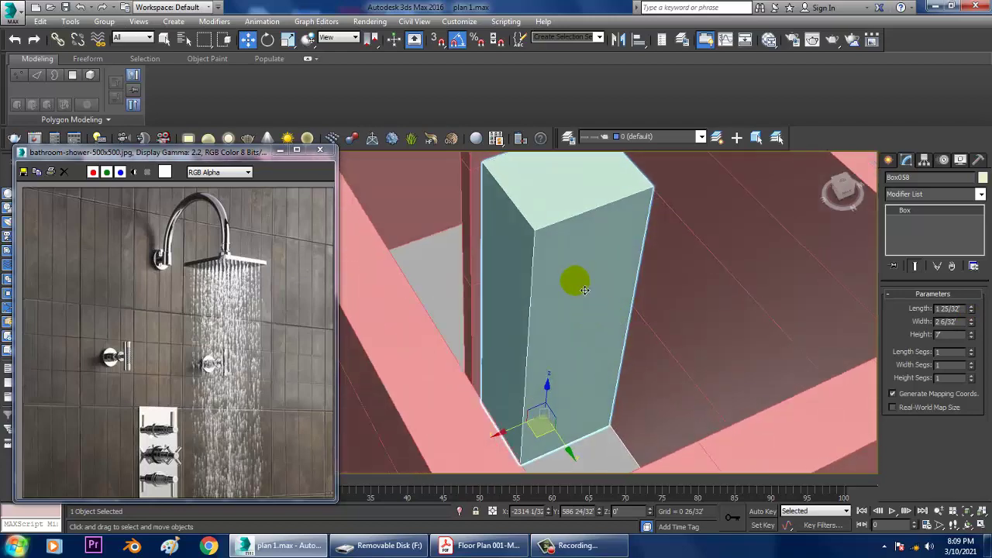
- Convert the box to an Editable Poly and switch to polygon editing
right_click(563, 261)
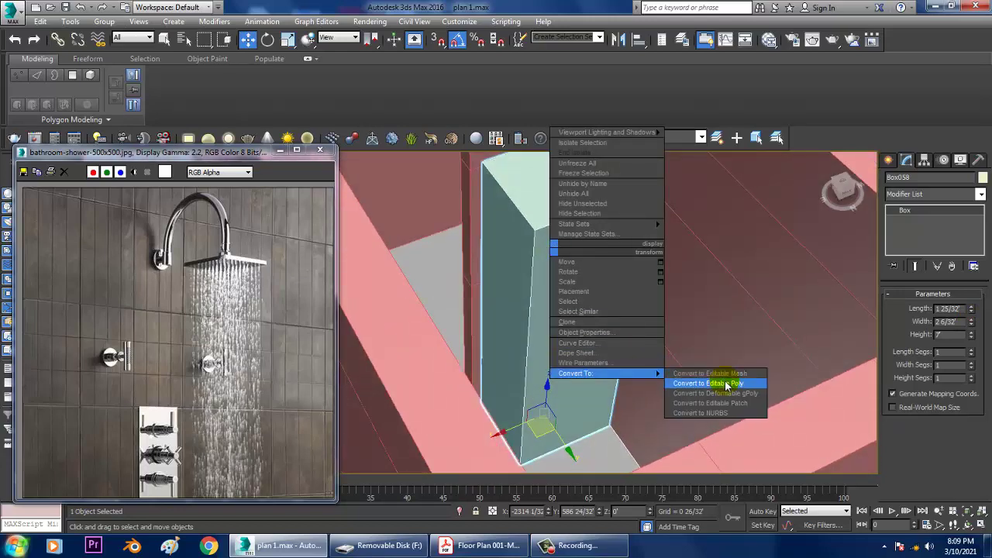
click(659, 380)
alt+middle_drag(672, 348, 725, 381)
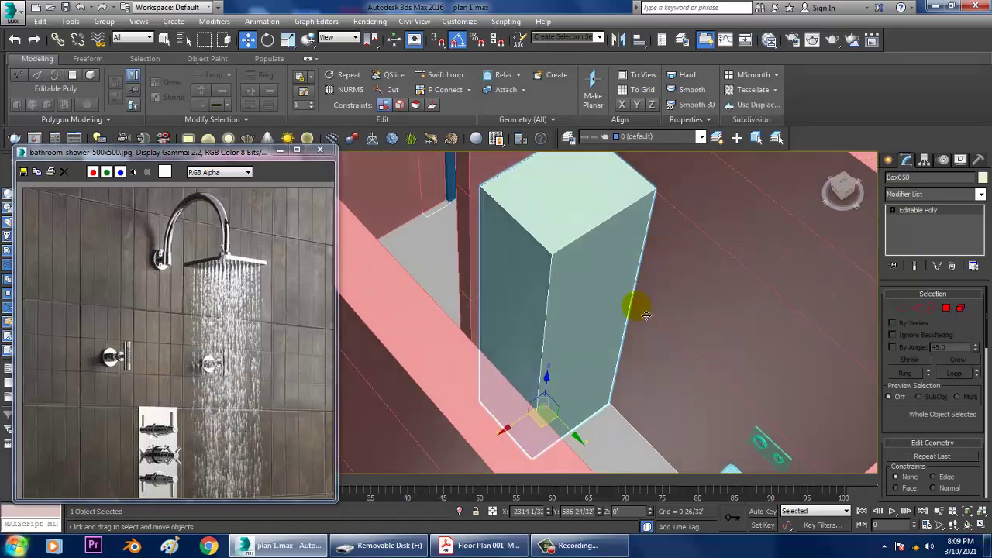
click(948, 309)
- Inset the box's top polygon, delete the inner face to open the top, and leave polygon editing
click(597, 316)
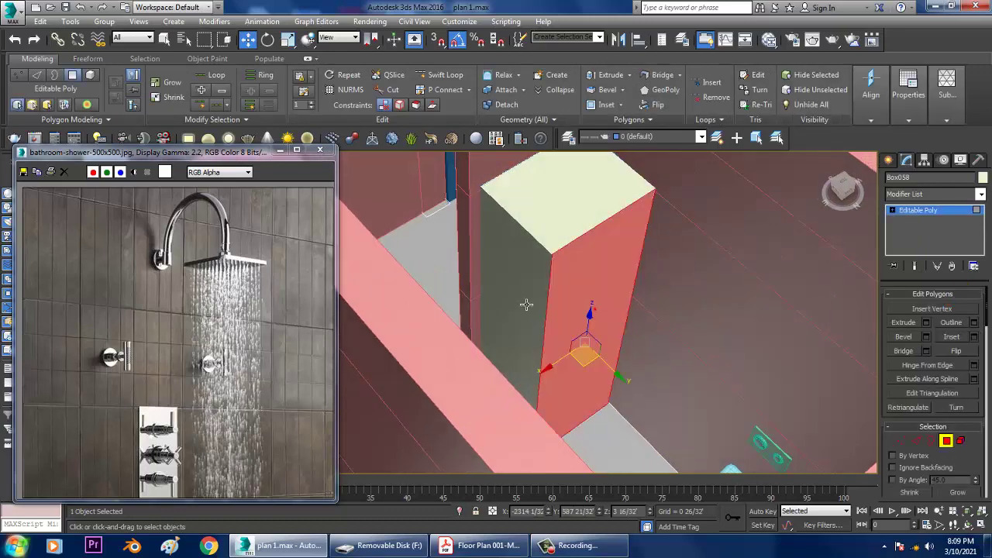
click(562, 209)
alt+middle_drag(625, 261, 682, 294)
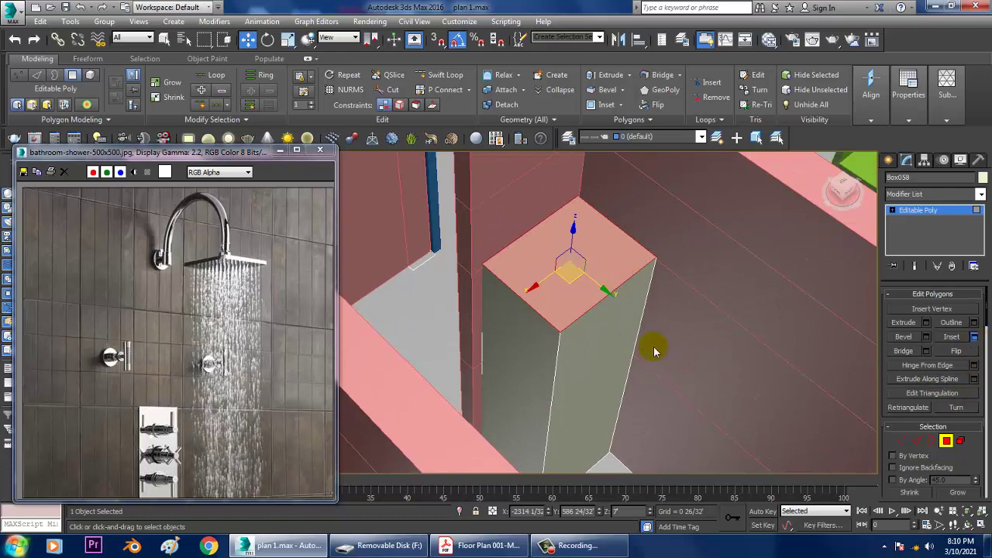
click(487, 355)
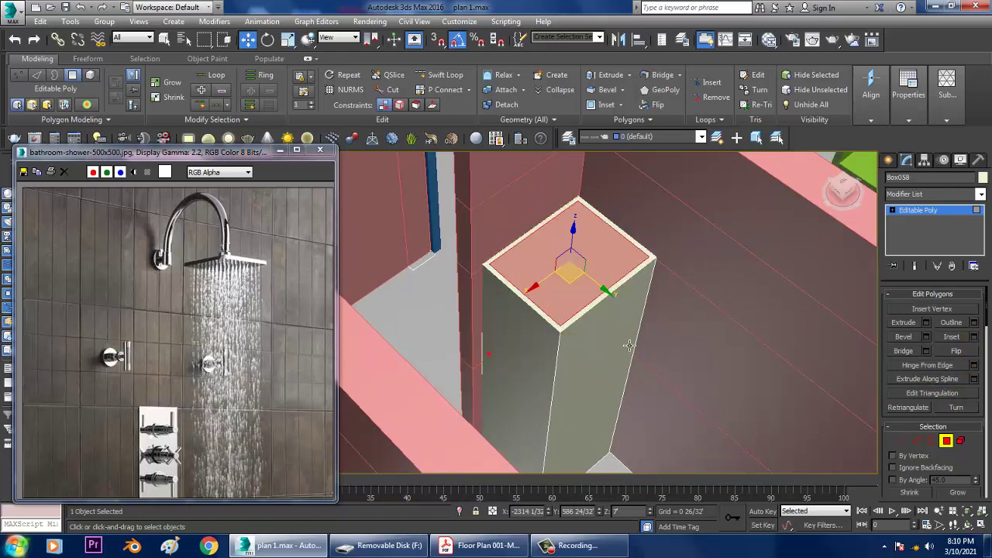
key(Delete)
alt+middle_drag(627, 338, 922, 231)
click(934, 222)
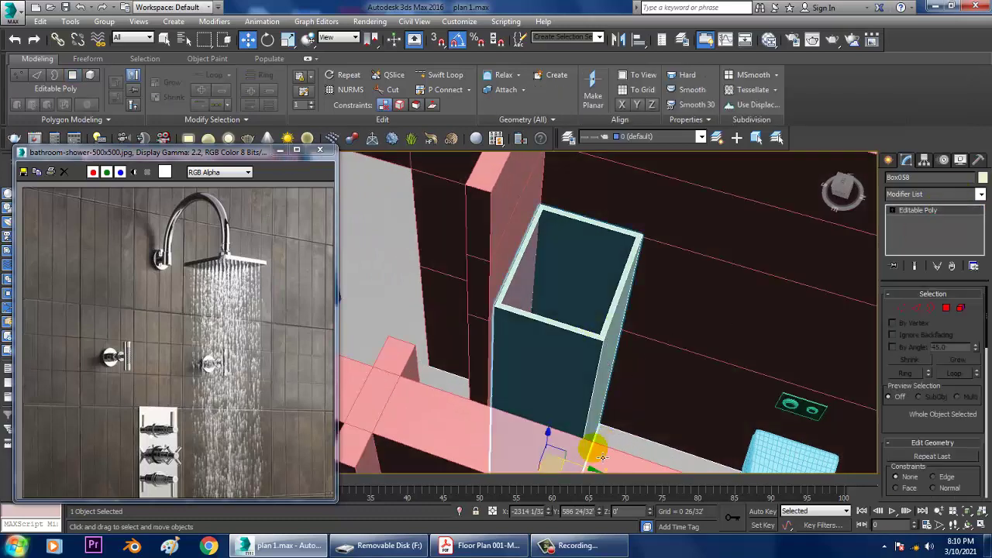
- Select the two exposed side polygons of the box and inset them separately with the By Polygon option
drag(595, 480, 594, 480)
alt+middle_drag(646, 388, 589, 321)
click(587, 323)
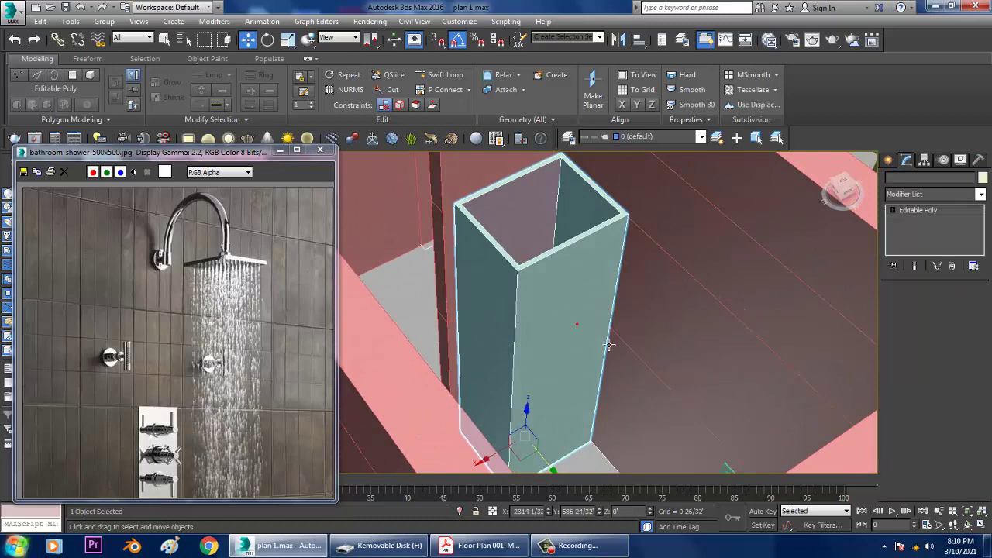
click(946, 308)
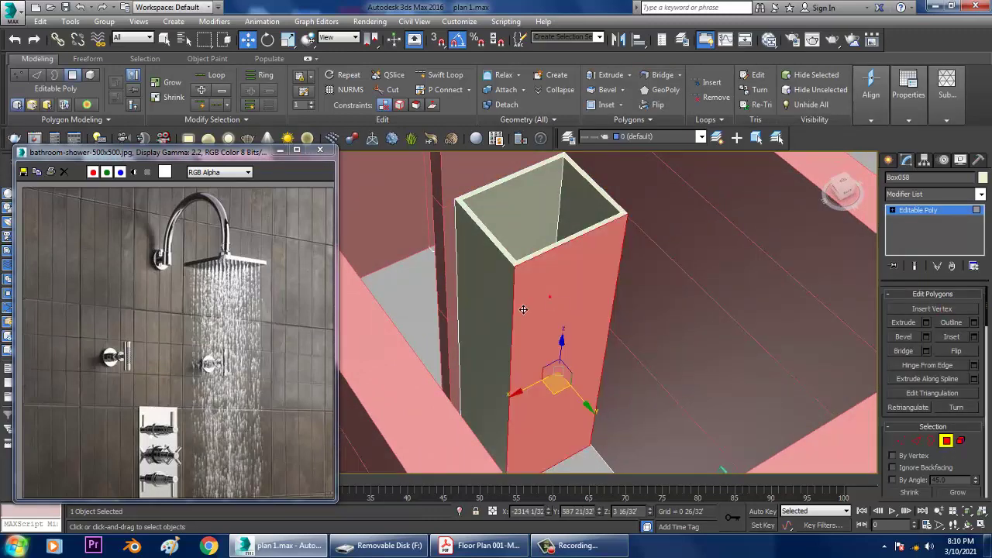
click(973, 337)
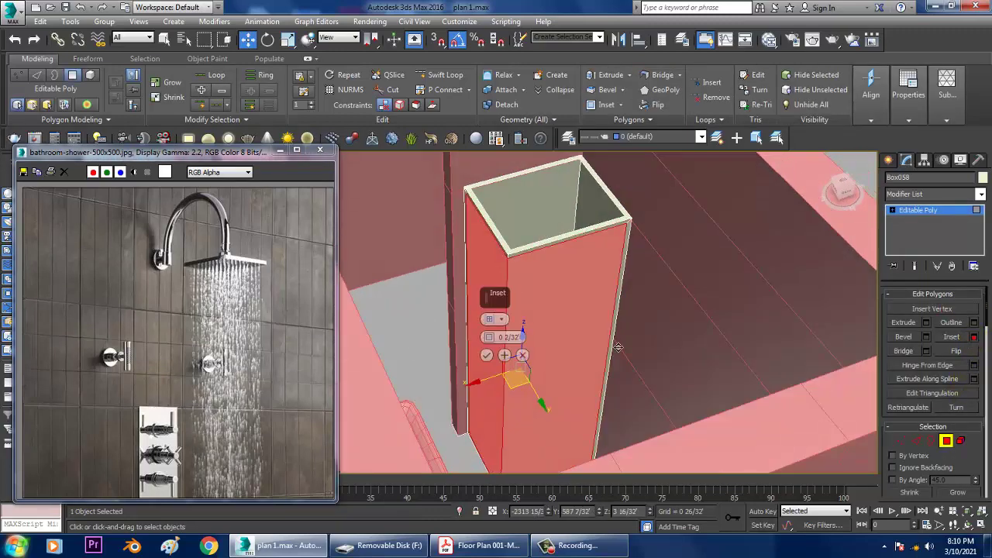
click(502, 324)
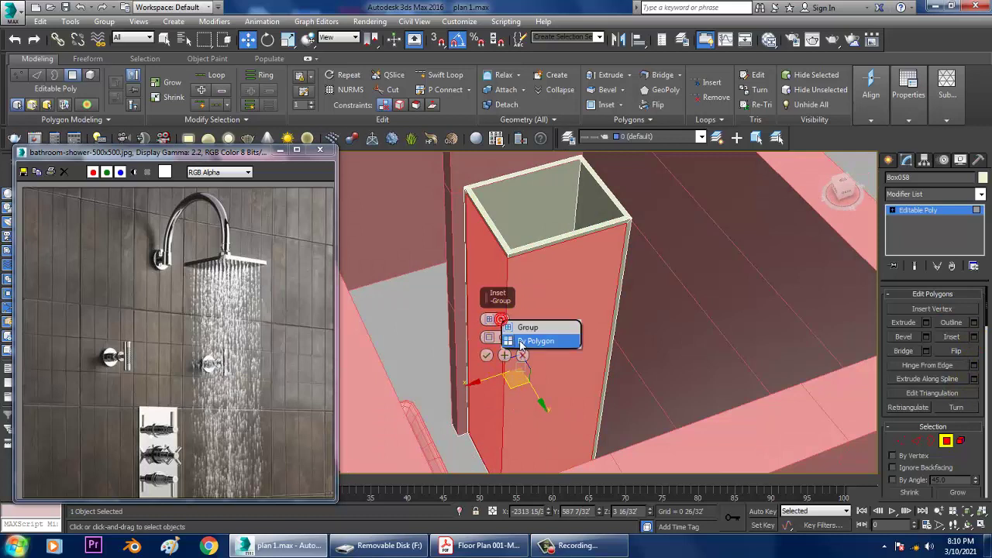
click(521, 342)
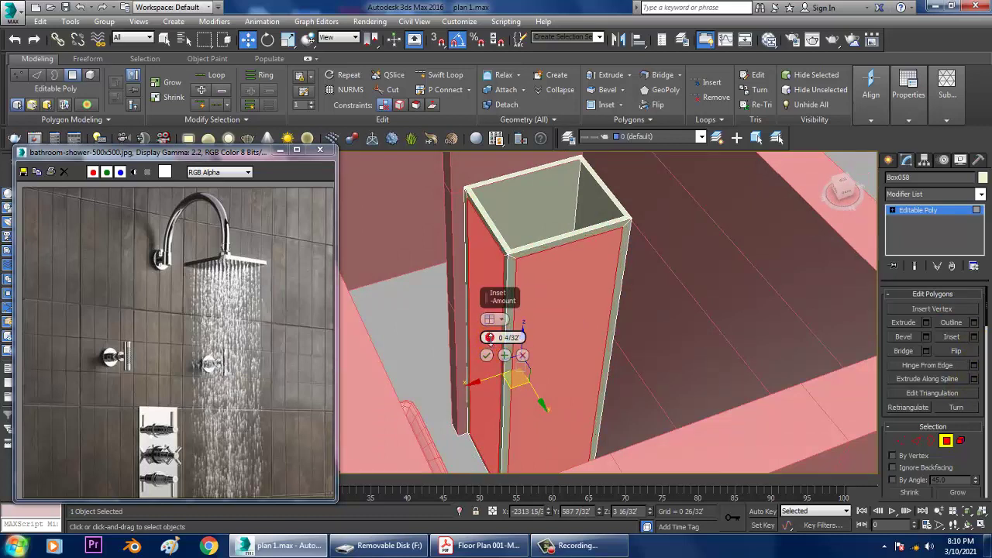
click(487, 355)
- Isolate the box, inspect its base and undo the inset on its side panels
alt+middle_drag(486, 355, 547, 344)
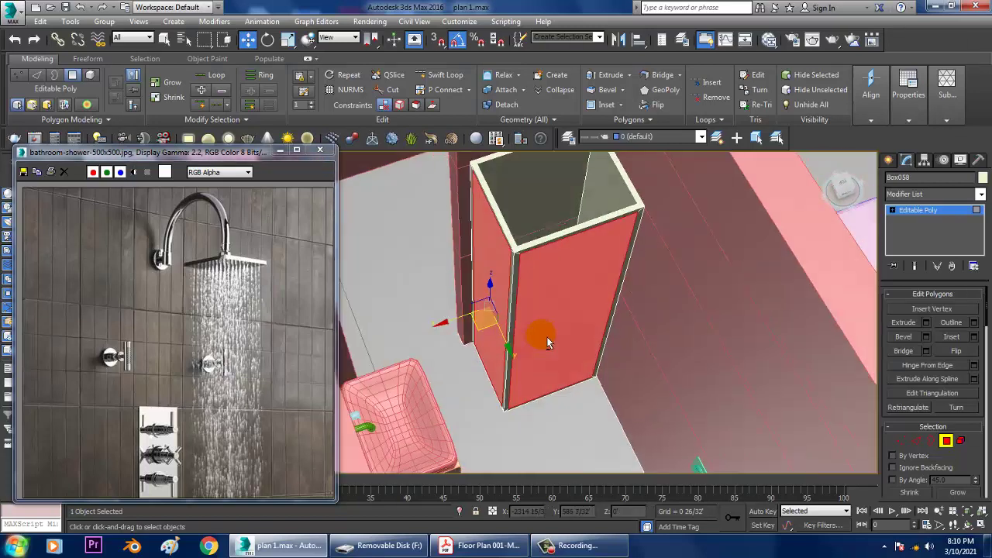
scroll(563, 380, up, 4)
key(alt+q)
alt+middle_drag(480, 410, 569, 315)
middle_drag(570, 315, 572, 252)
key(alt+q)
middle_drag(608, 340, 563, 253)
scroll(641, 348, down, 3)
key(alt+q)
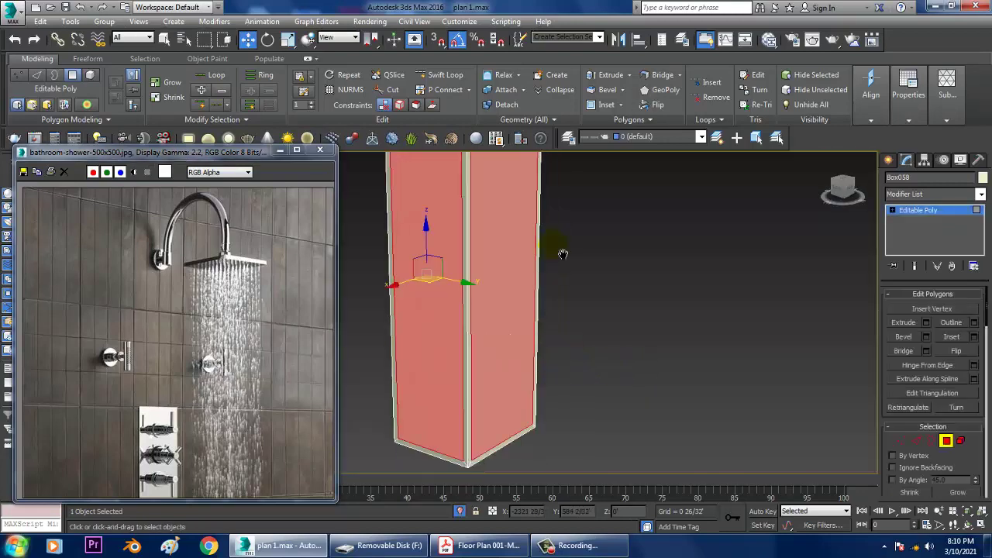
middle_drag(595, 430, 587, 319)
key(alt+q)
key(alt+q)
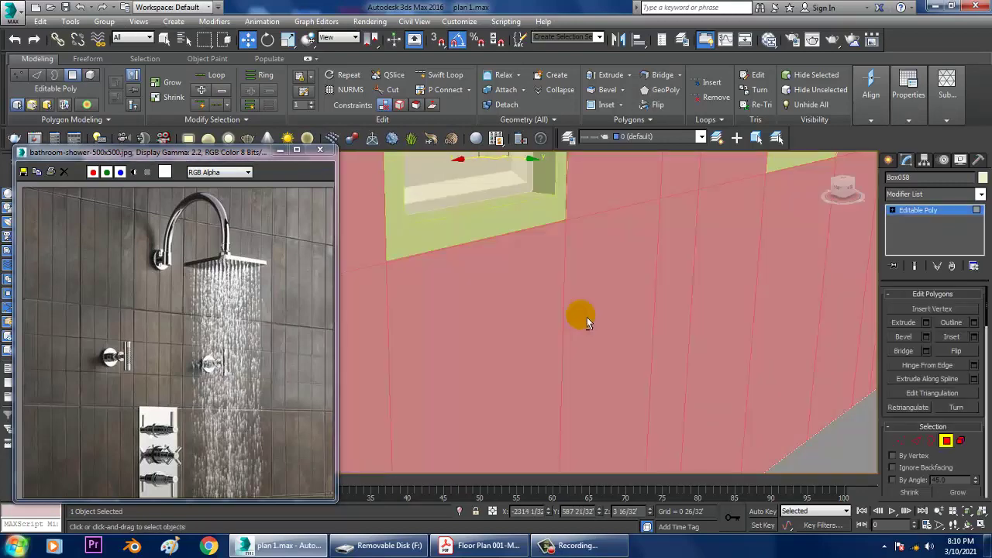
key(alt+q)
alt+middle_drag(567, 354, 556, 368)
click(555, 369)
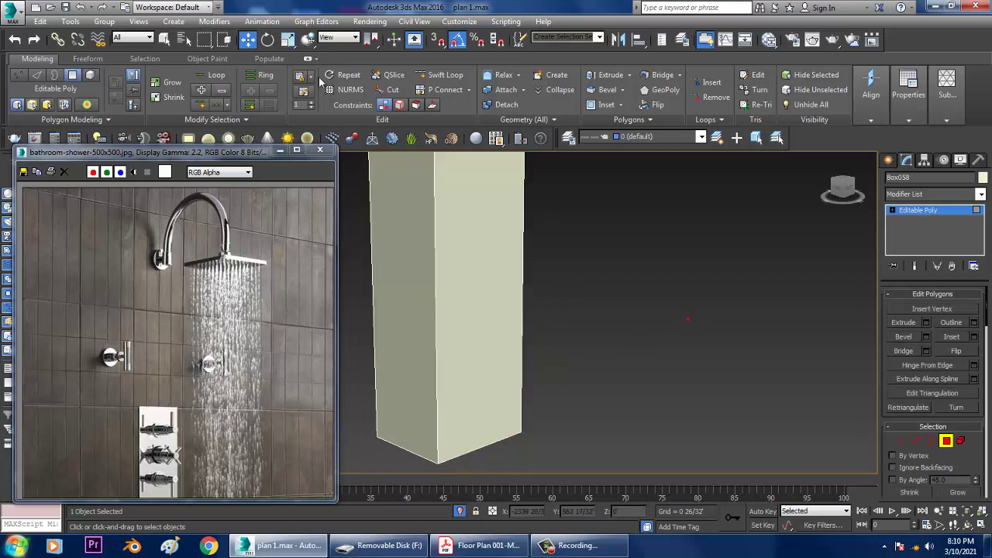
- Add a Swift Loop edge loop near the box's base and select the two exposed side polygons above it
click(456, 75)
click(439, 455)
middle_drag(587, 390, 604, 415)
middle_drag(487, 304, 514, 328)
click(518, 332)
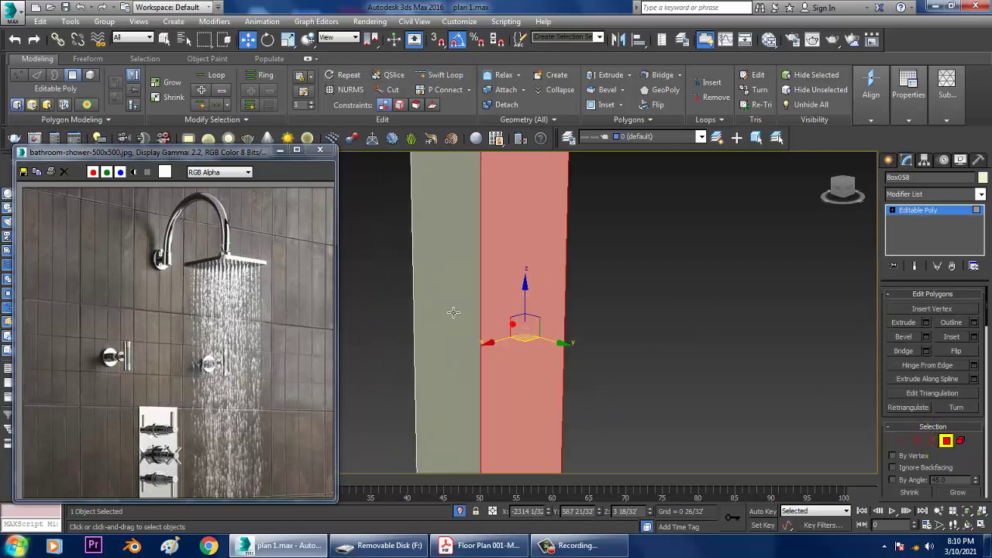
ctrl+click(454, 314)
scroll(455, 313, down, 5)
alt+middle_drag(454, 313, 586, 277)
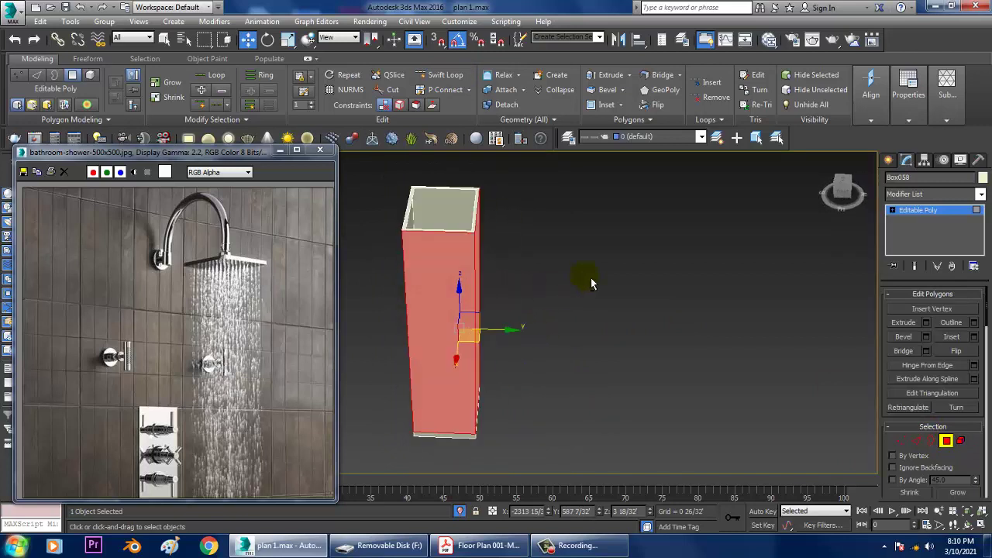
- Select all eight vertices on the box's positive Y side and move them outward along Y to enlarge the enclosure
key(1)
drag(596, 500, 597, 501)
drag(524, 328, 551, 328)
alt+middle_drag(815, 342, 806, 349)
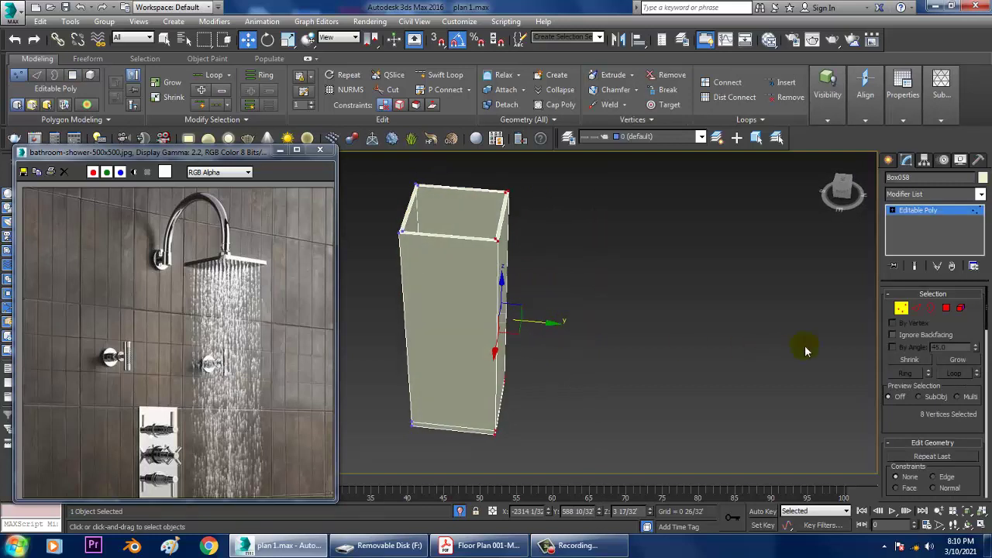
- Inset the two exposed side polygons by 0 2/32' using By Polygon to form separate framed panels
alt+middle_drag(546, 305, 479, 304)
click(947, 308)
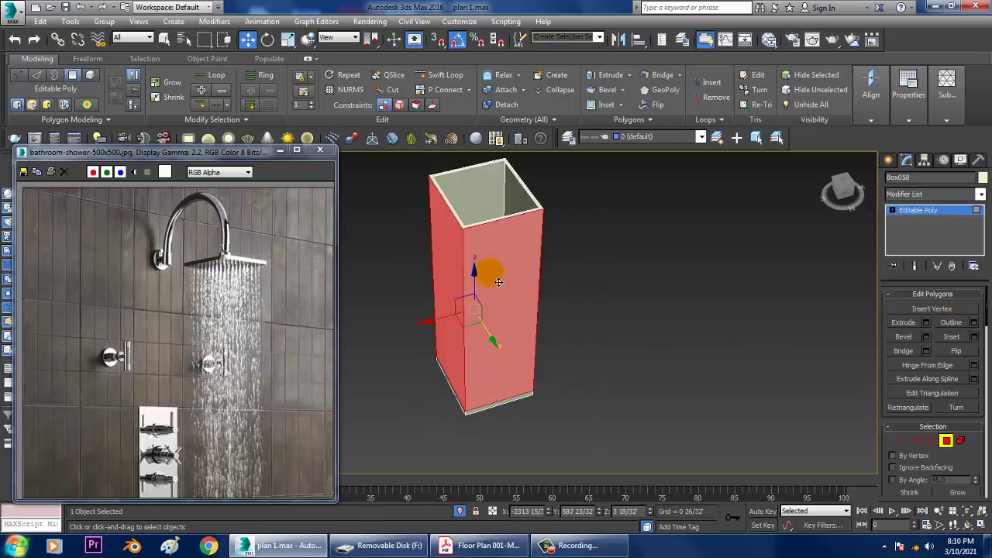
click(973, 337)
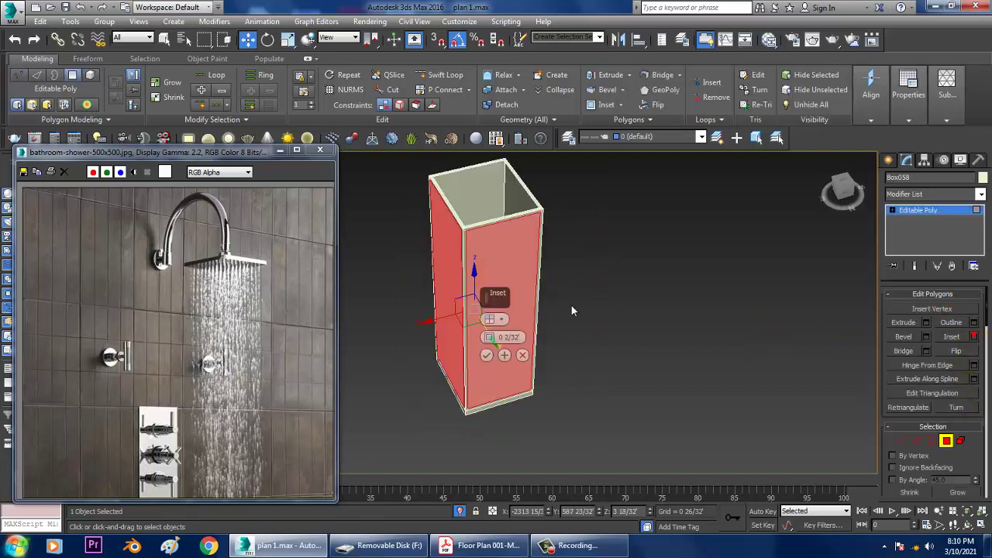
click(484, 353)
alt+middle_drag(483, 353, 587, 305)
scroll(581, 321, down, 4)
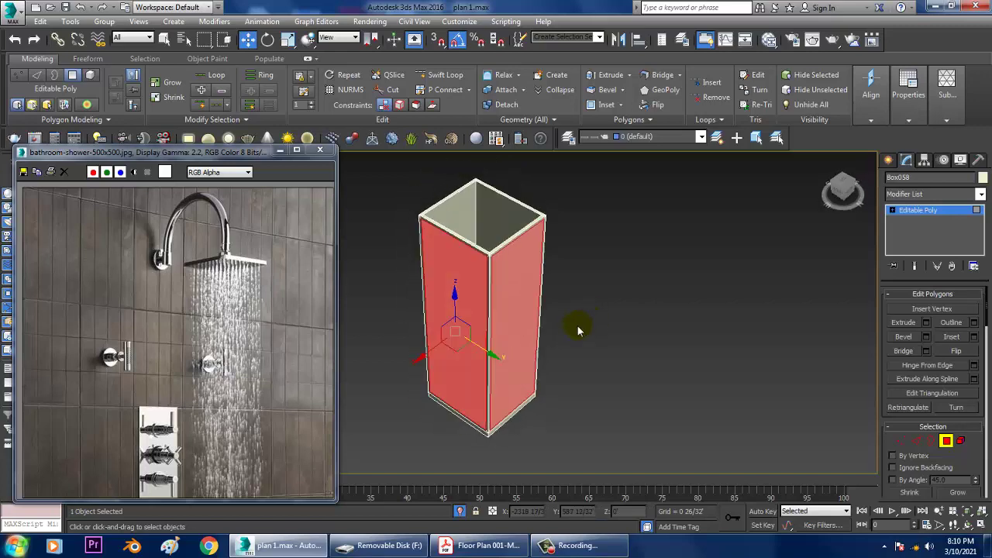
scroll(586, 342, up, 7)
alt+middle_drag(588, 363, 612, 298)
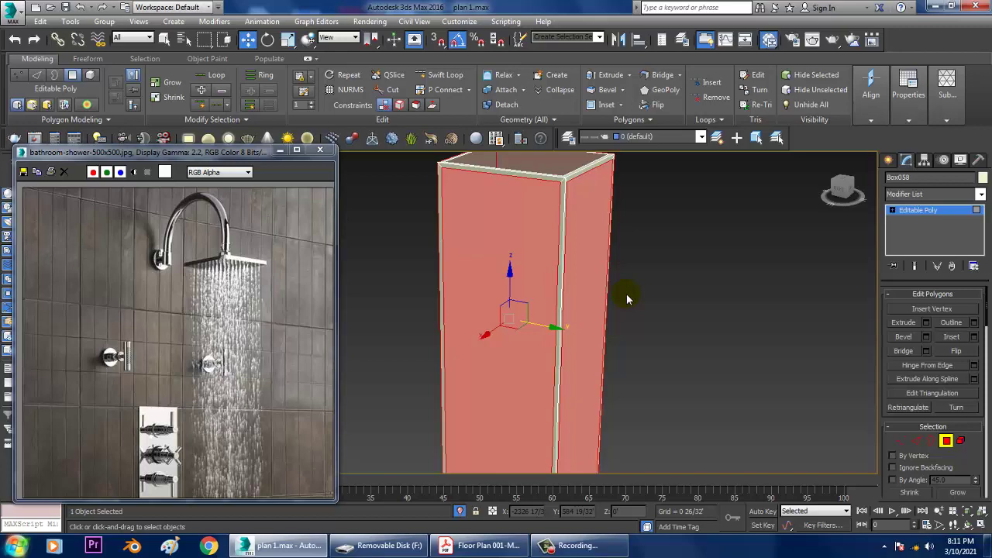
- Create an Architectural material with the Glass - Clear template and assign it to the enclosure's selected panel polygons
key(m)
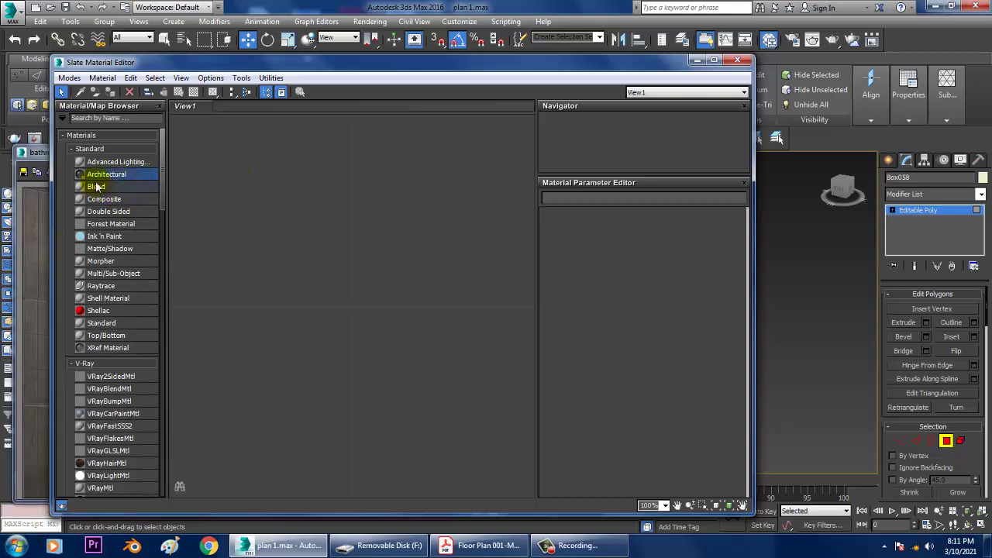
drag(290, 155, 290, 155)
double_click(287, 147)
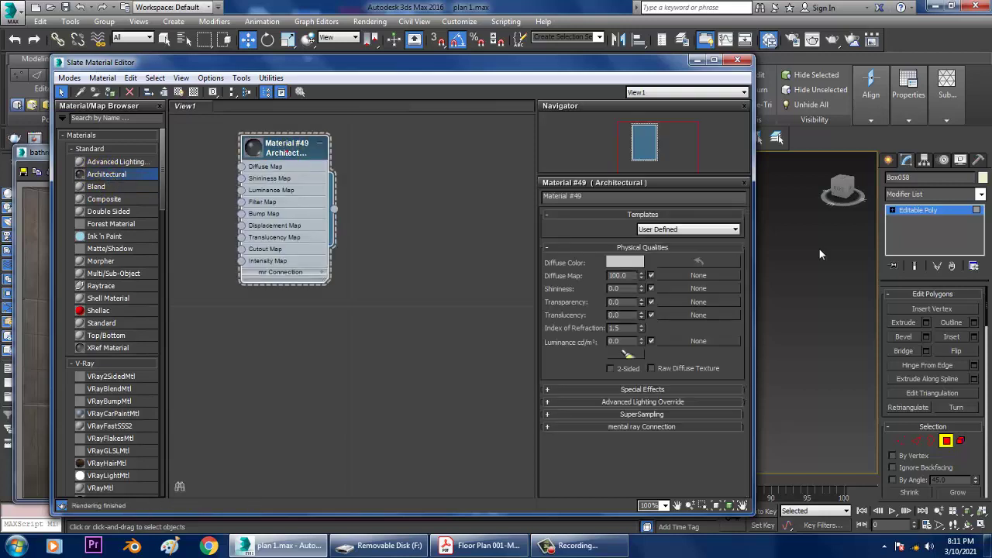
click(689, 230)
click(664, 264)
click(686, 231)
click(666, 258)
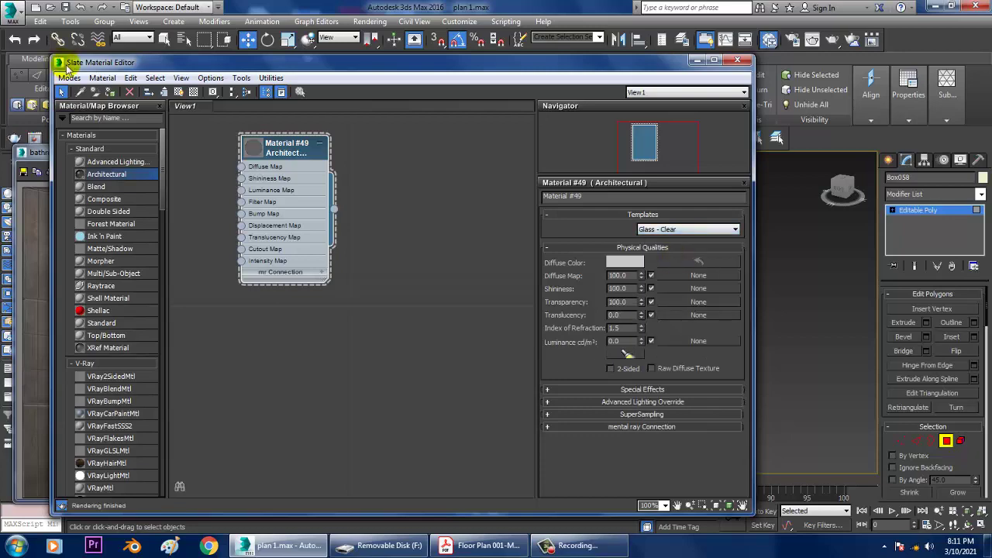
click(697, 61)
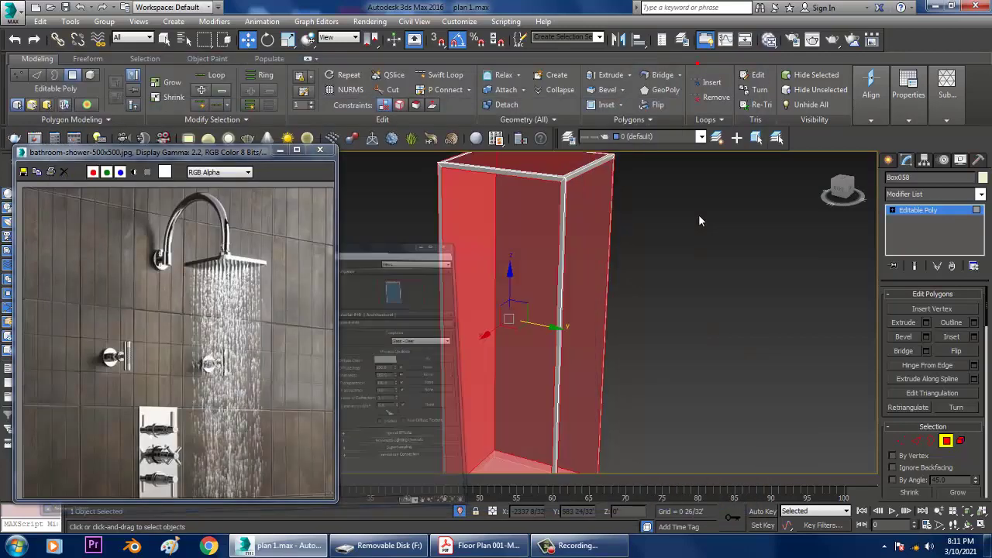
- Select the fourteen vertices on the glazed enclosure's positive Y side and move them farther outward along Y to widen it
scroll(700, 221, down, 5)
click(691, 275)
scroll(707, 263, up, 4)
alt+middle_drag(708, 264, 586, 210)
scroll(676, 283, up, 2)
key(1)
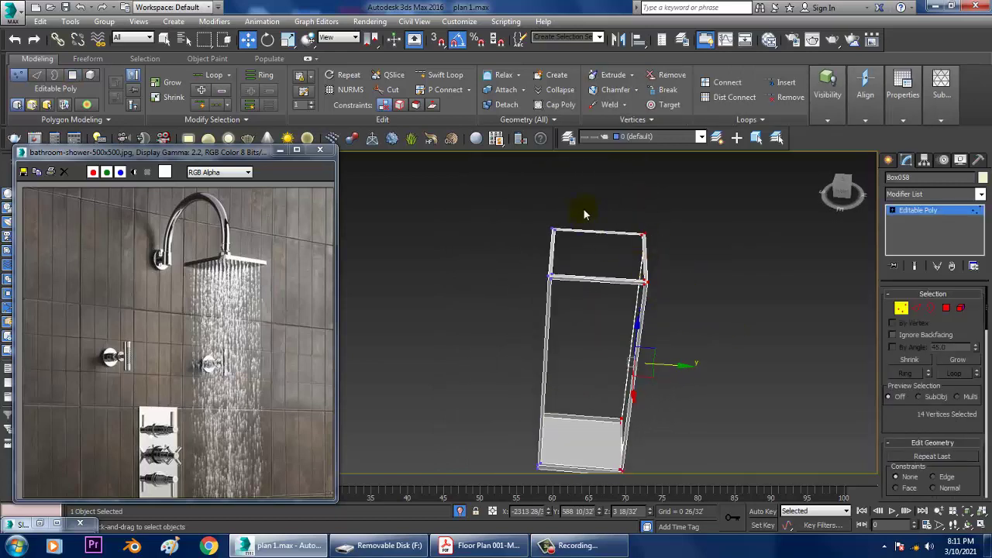
drag(735, 479, 735, 482)
alt+middle_drag(684, 364, 580, 186)
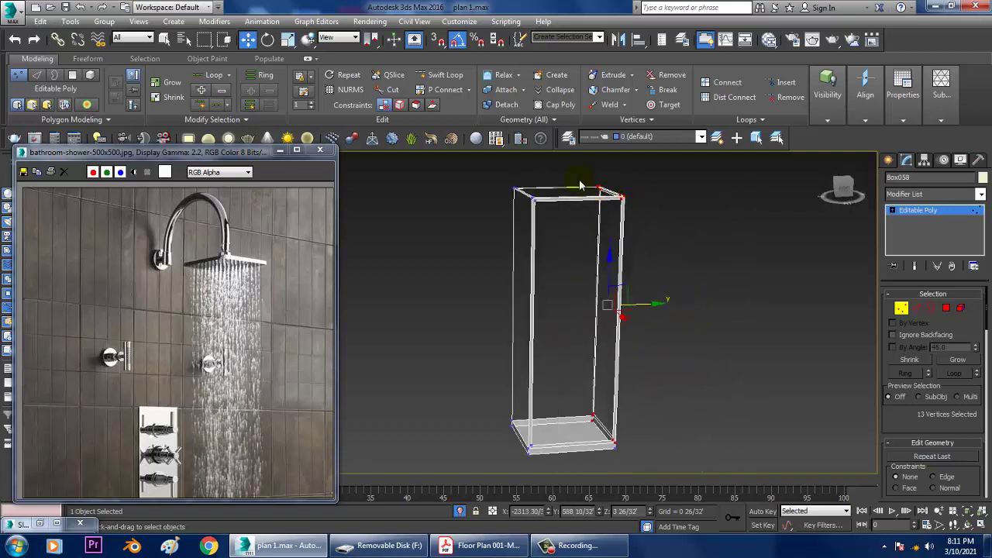
drag(720, 556, 725, 496)
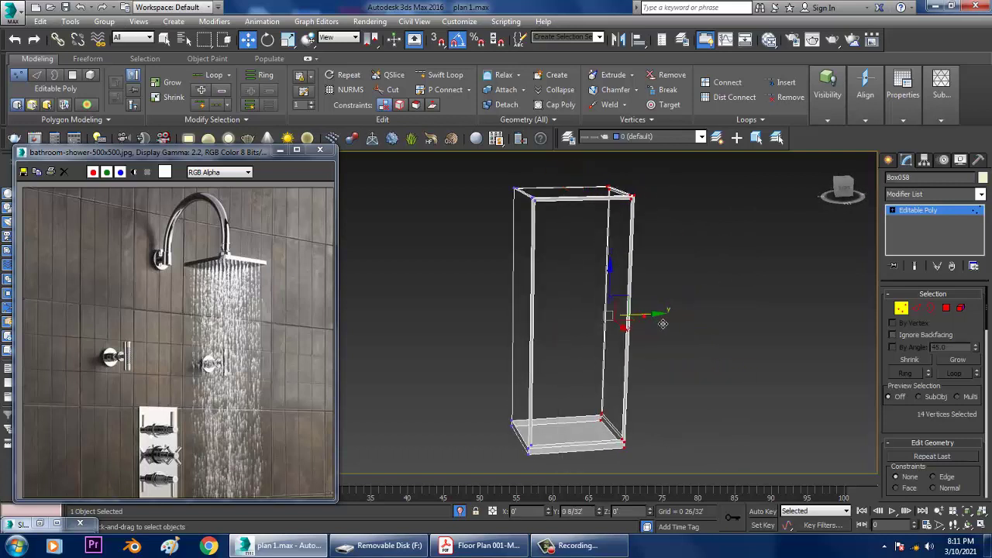
mouse_move(657, 323)
alt+middle_down()
mouse_move(650, 313)
mouse_move(661, 329)
alt+middle_up()
scroll(663, 330, up, 4)
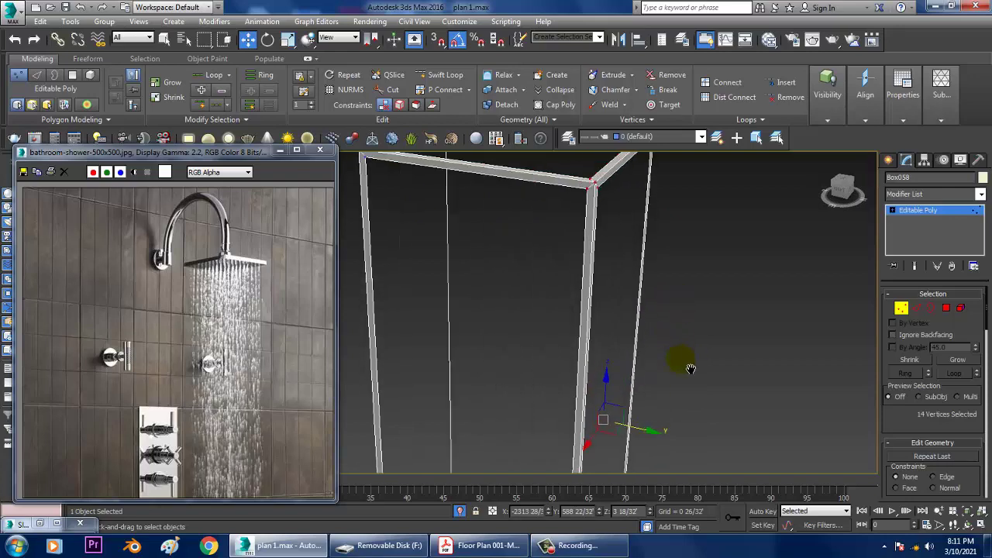
alt+middle_drag(689, 368, 669, 360)
scroll(656, 344, down, 3)
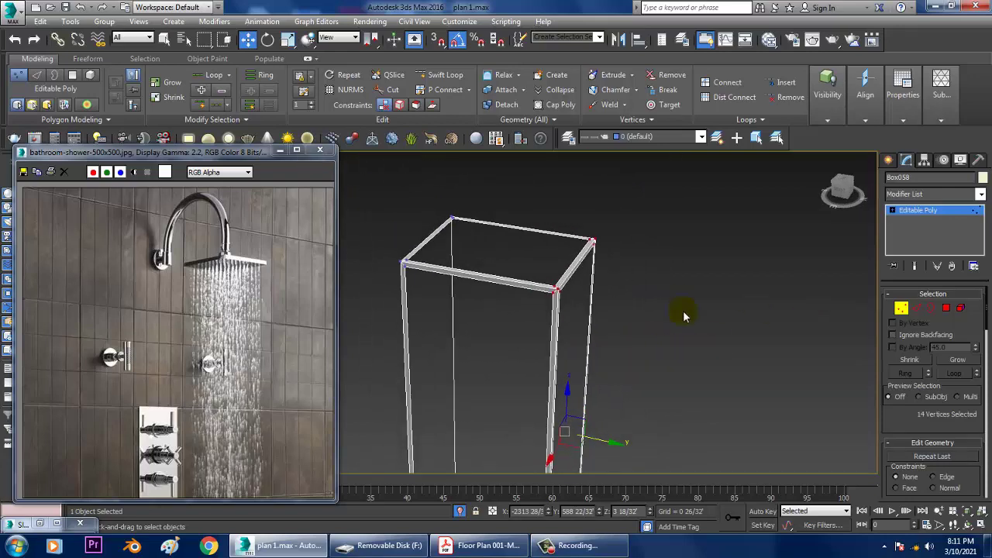
click(890, 160)
middle_drag(605, 262, 653, 316)
scroll(655, 331, up, 3)
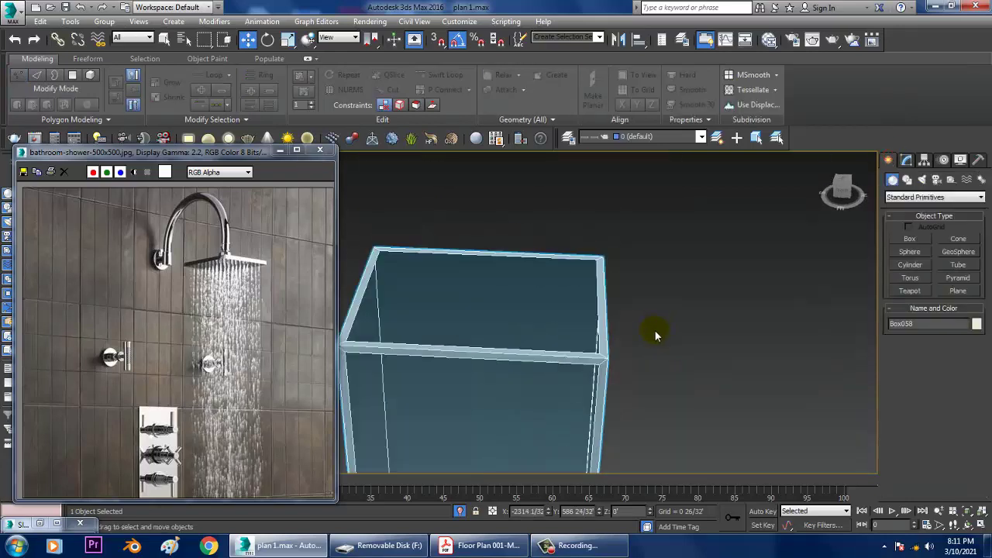
alt+middle_drag(457, 307, 478, 313)
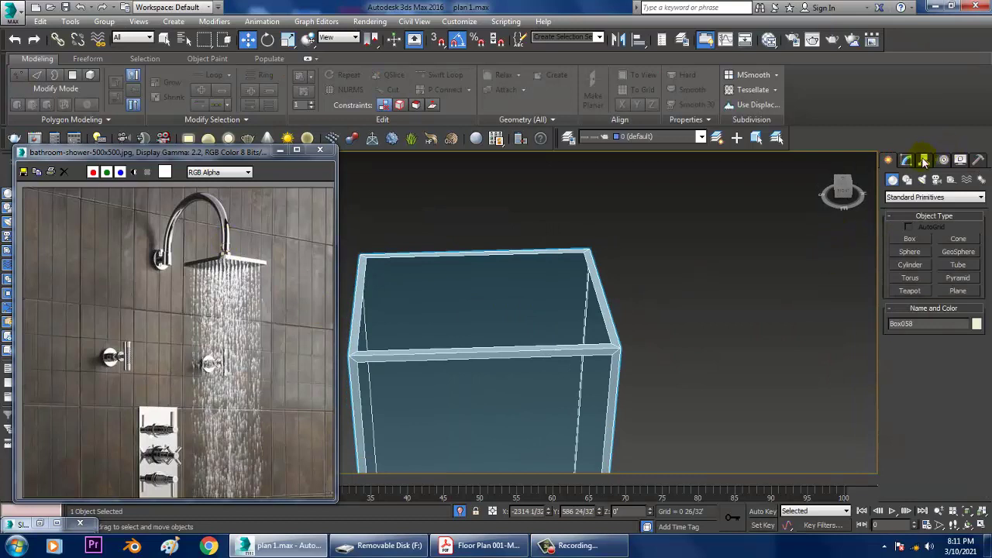
click(907, 198)
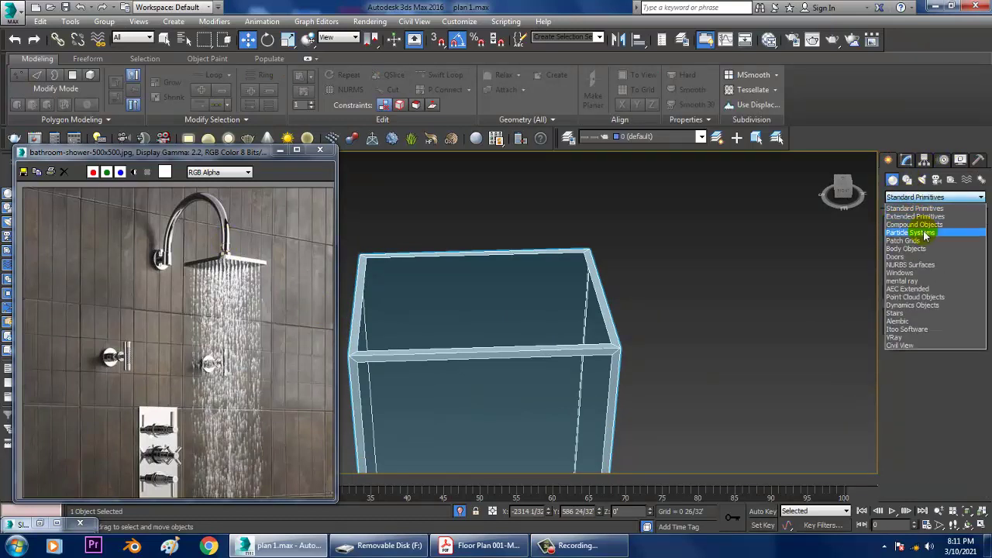
click(914, 209)
click(911, 265)
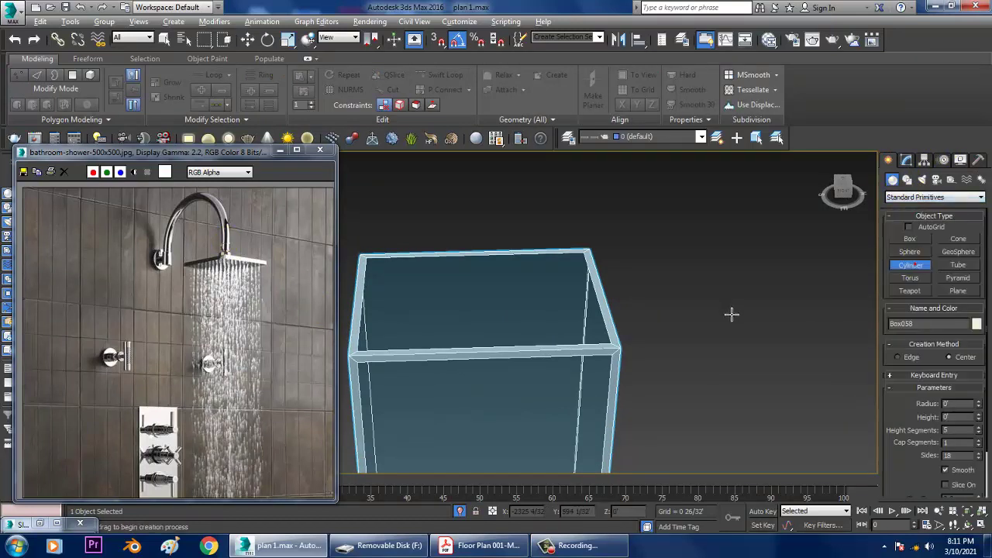
scroll(649, 294, up, 5)
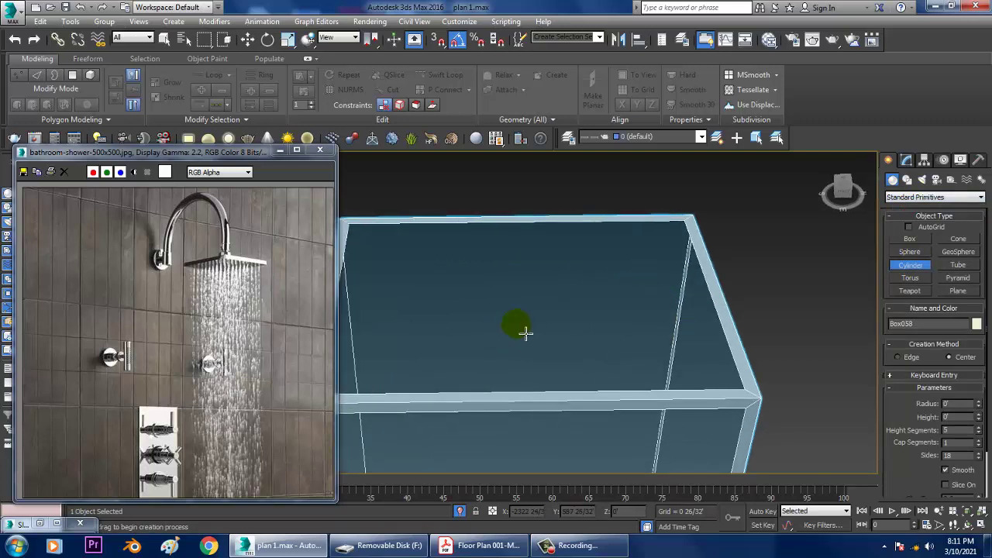
drag(528, 326, 535, 330)
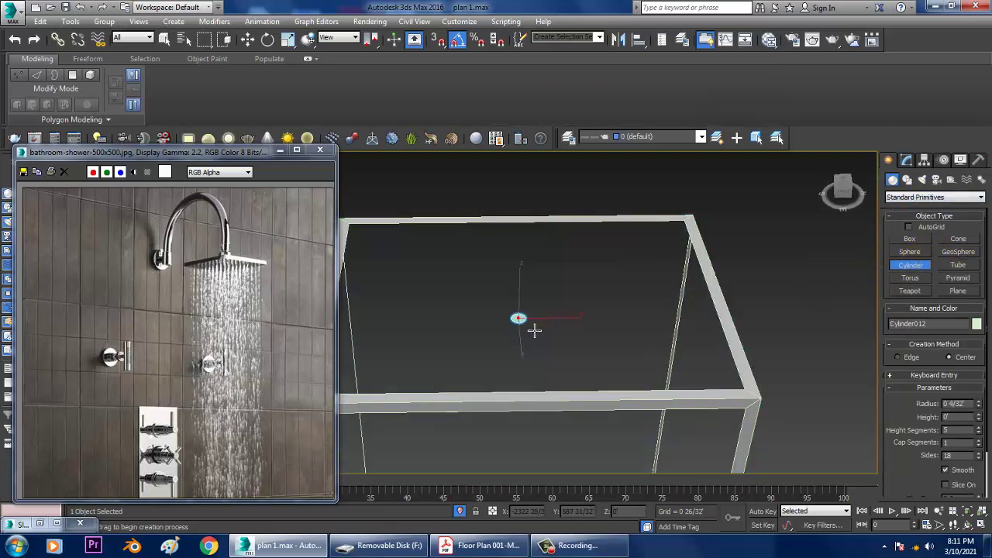
right_click(534, 329)
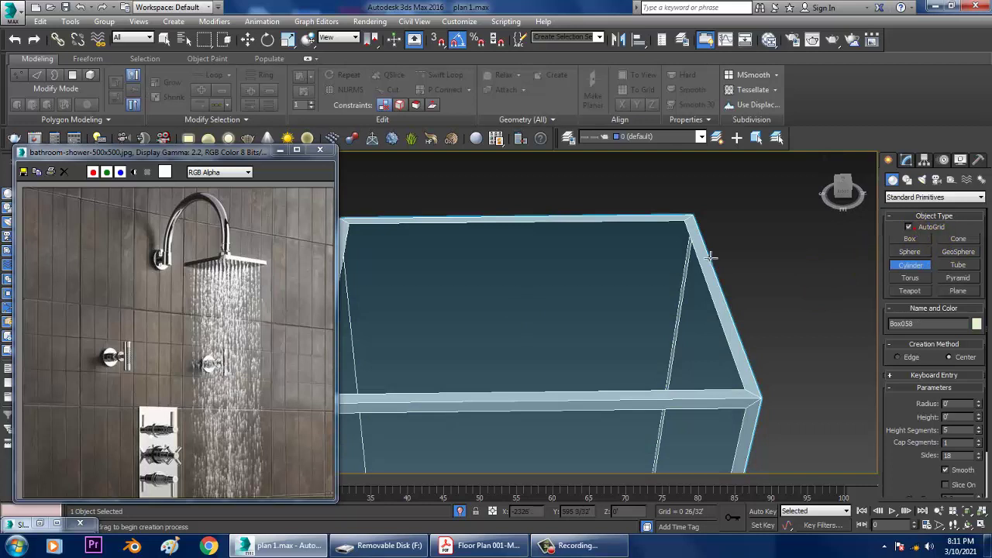
drag(526, 313, 536, 317)
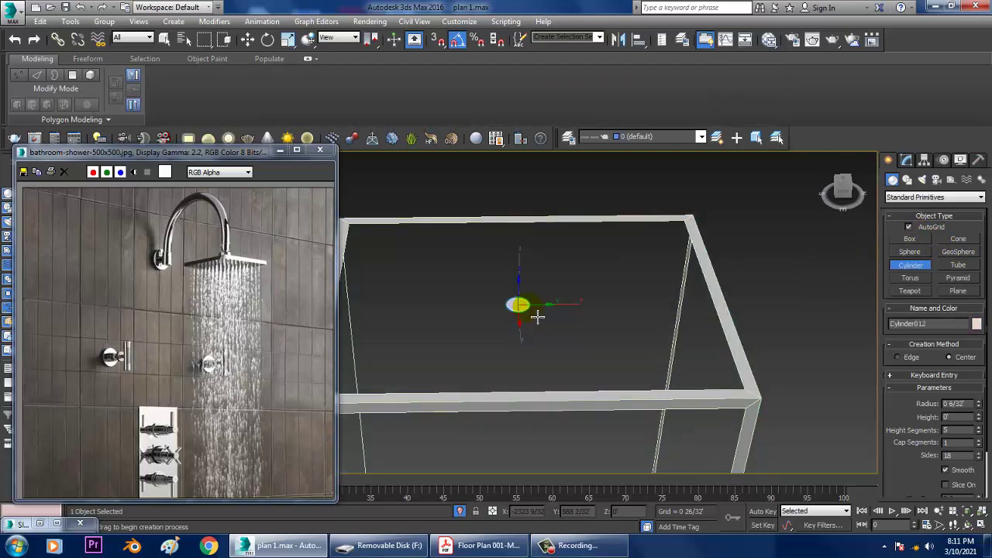
click(610, 304)
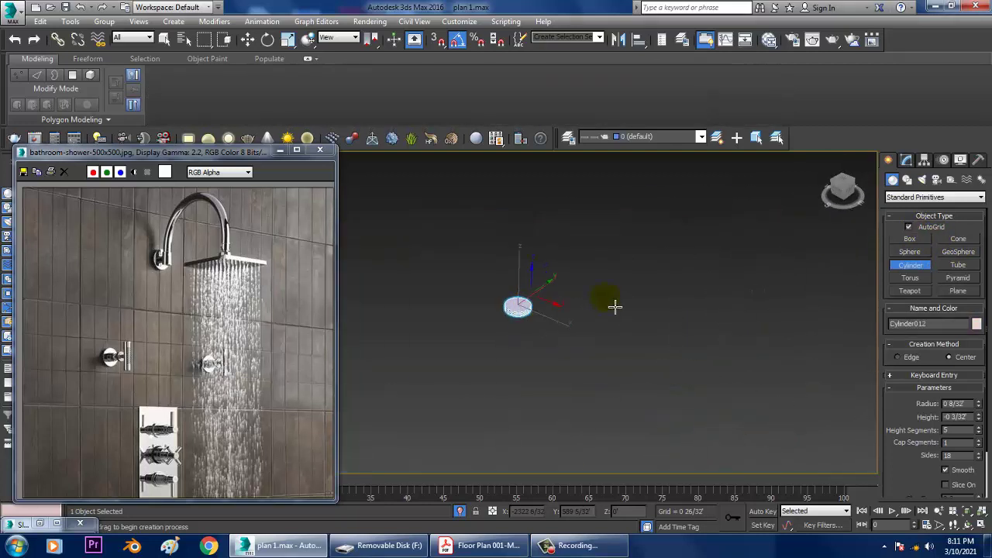
key(Delete)
right_click(627, 280)
- Create a cylinder with a radius of about 0 5/32' near the enclosure's upper end in the Left view
alt+middle_drag(636, 283, 721, 301)
click(853, 300)
middle_drag(847, 293, 583, 293)
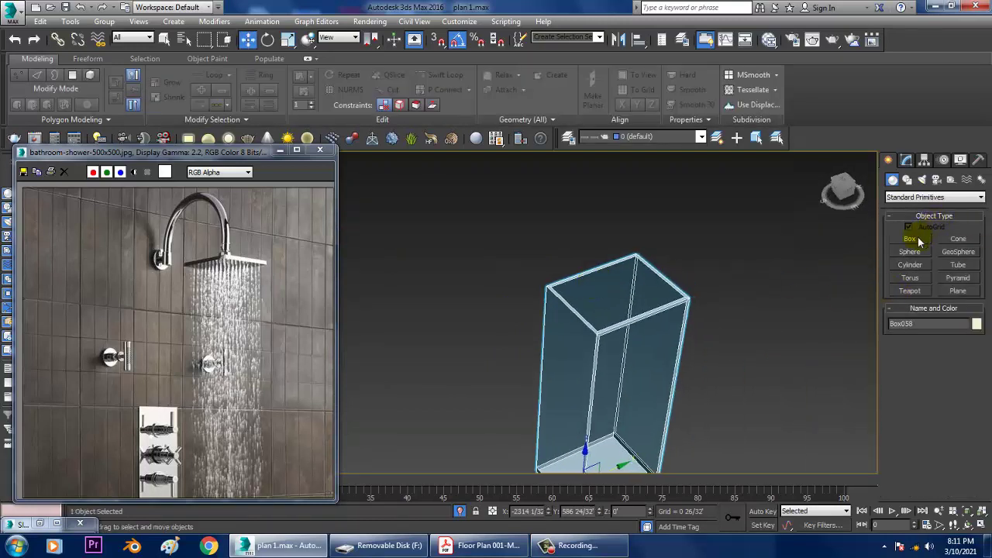
click(930, 265)
key(alt+w)
click(365, 406)
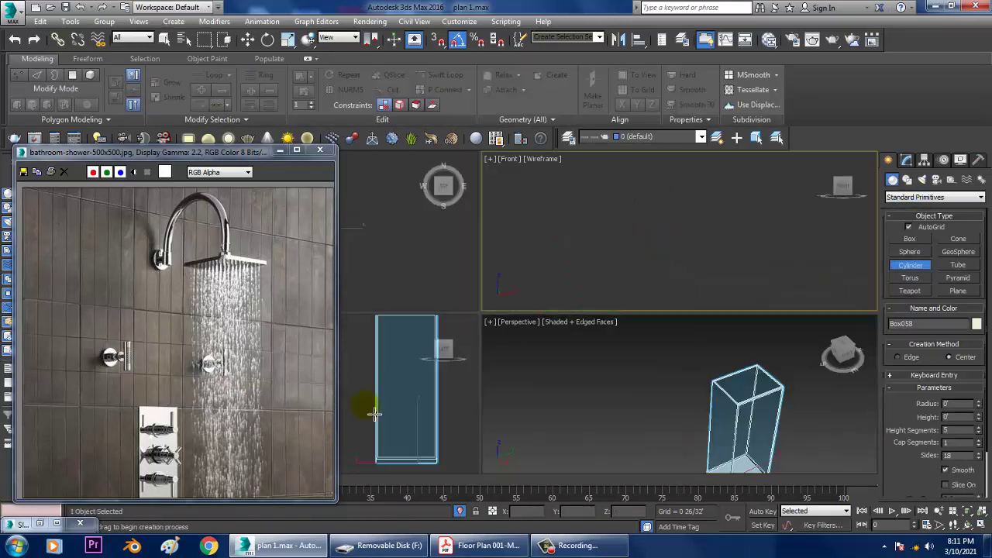
key(alt+w)
key(z)
middle_drag(544, 256, 545, 299)
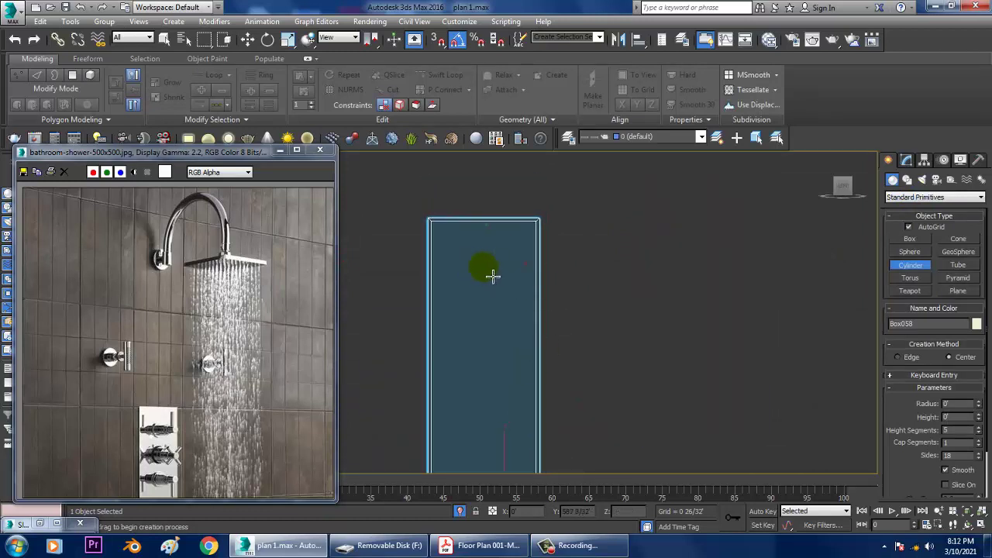
drag(483, 267, 498, 282)
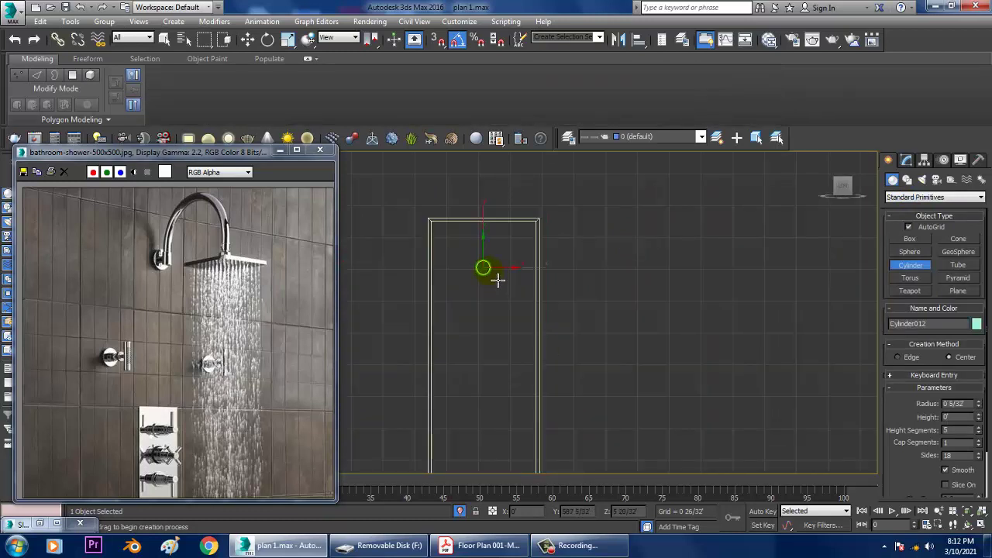
key(w)
- Examine the new cylinder's shape and depth in the Perspective and Front views
key(alt+w)
middle_click(764, 423)
key(z)
key(alt+w)
scroll(717, 383, down, 9)
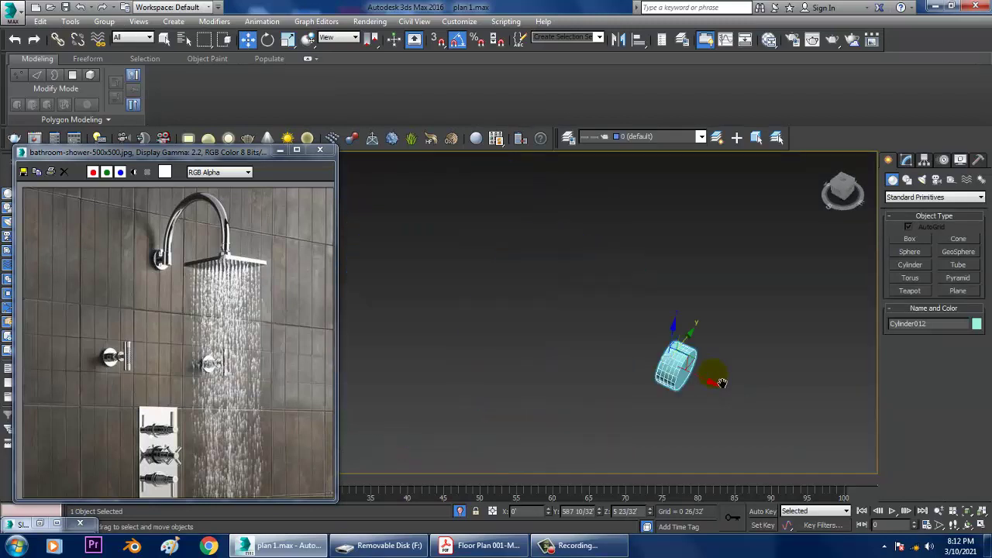
key(alt+w)
right_click(732, 257)
key(alt+w)
key(z)
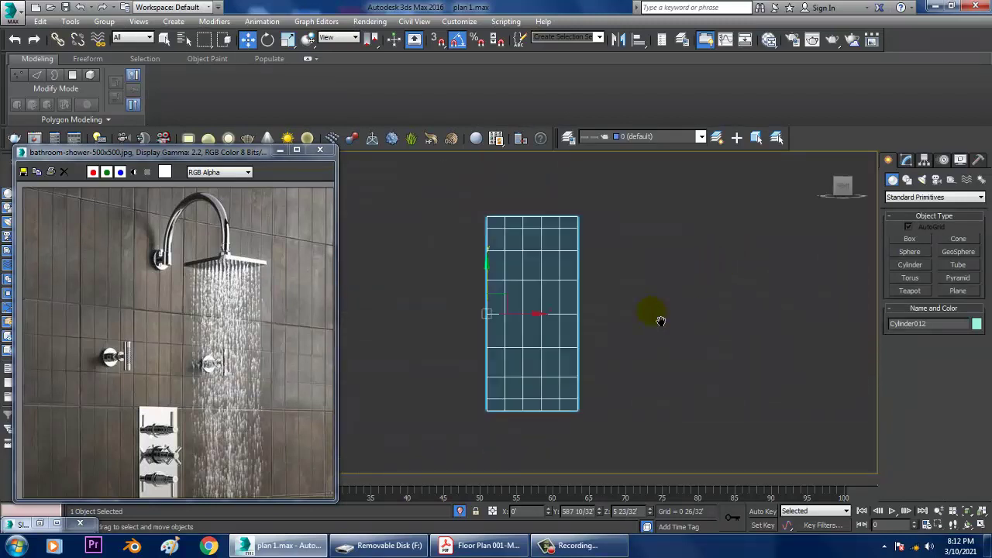
middle_drag(682, 311, 716, 318)
scroll(713, 321, down, 2)
middle_drag(709, 324, 728, 344)
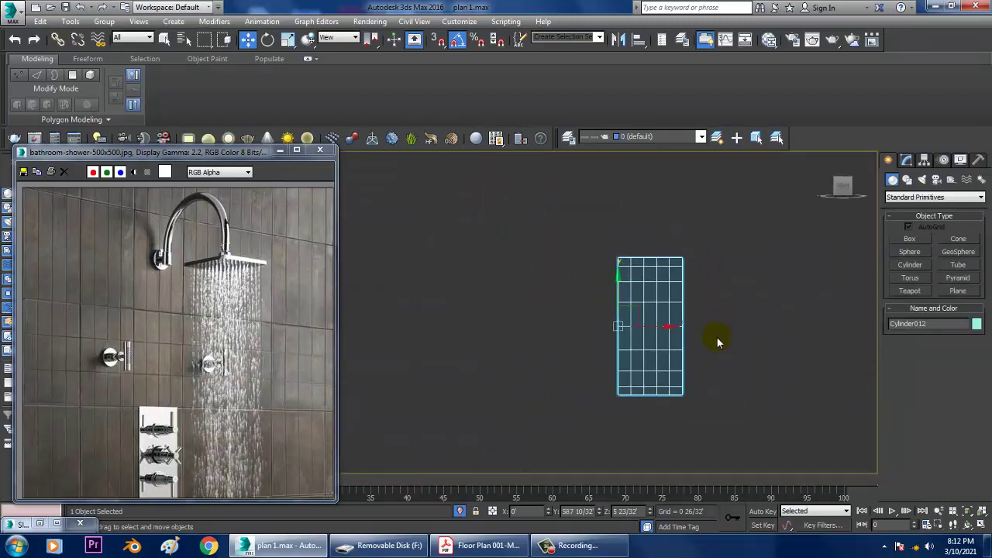
scroll(716, 337, down, 2)
middle_drag(626, 331, 674, 335)
scroll(677, 334, up, 2)
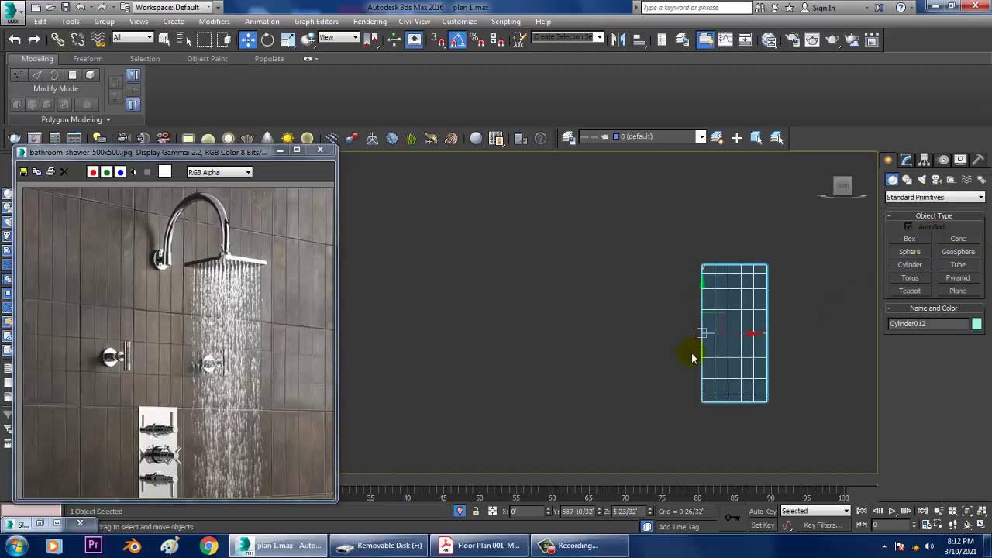
- Convert the cylinder to an Editable Poly
key(alt+w)
right_click(727, 390)
key(alt+w)
key(z)
right_click(504, 288)
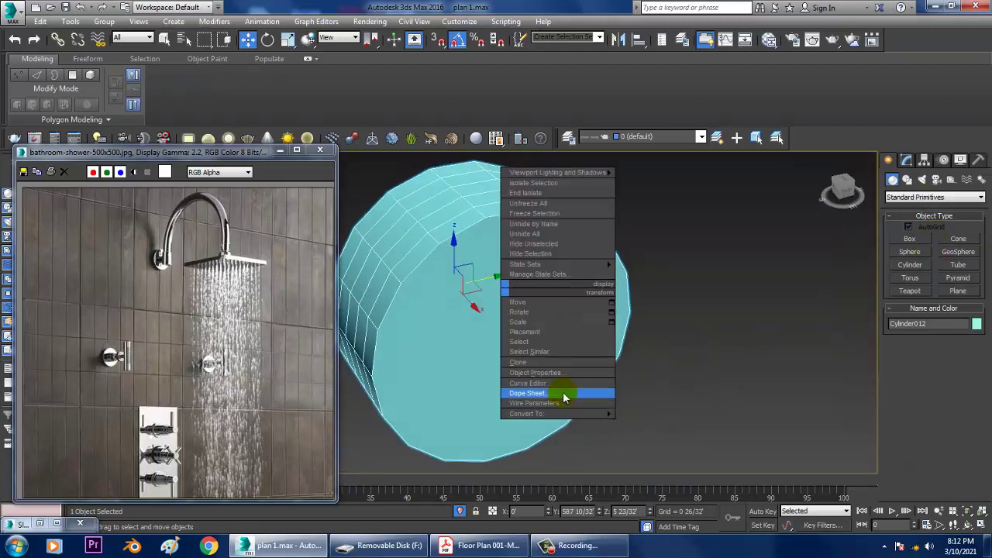
click(681, 421)
- Inset the cylinder's front end polygon by 0 2/32' and extrude the inner polygon by 0 6/32'
key(4)
click(536, 328)
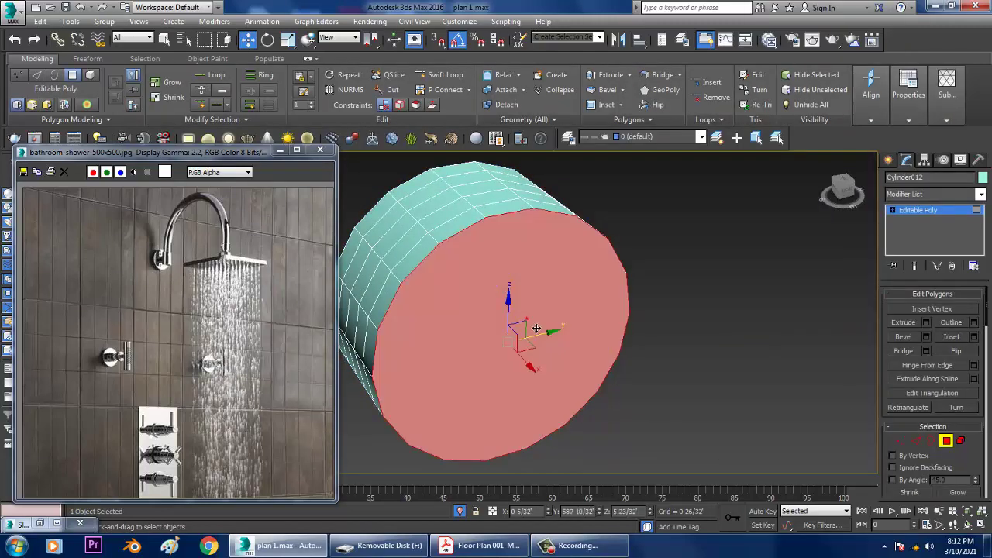
click(974, 336)
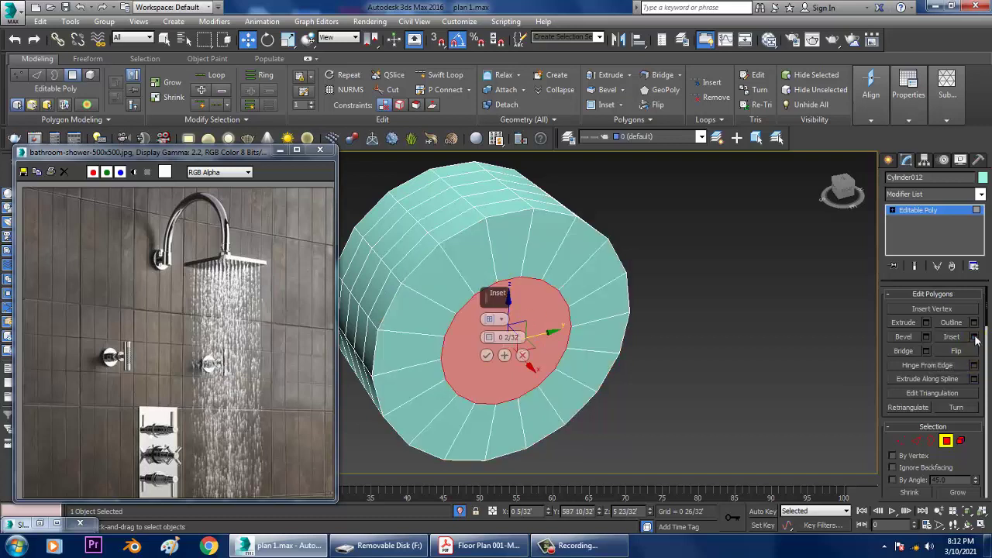
click(487, 355)
click(927, 323)
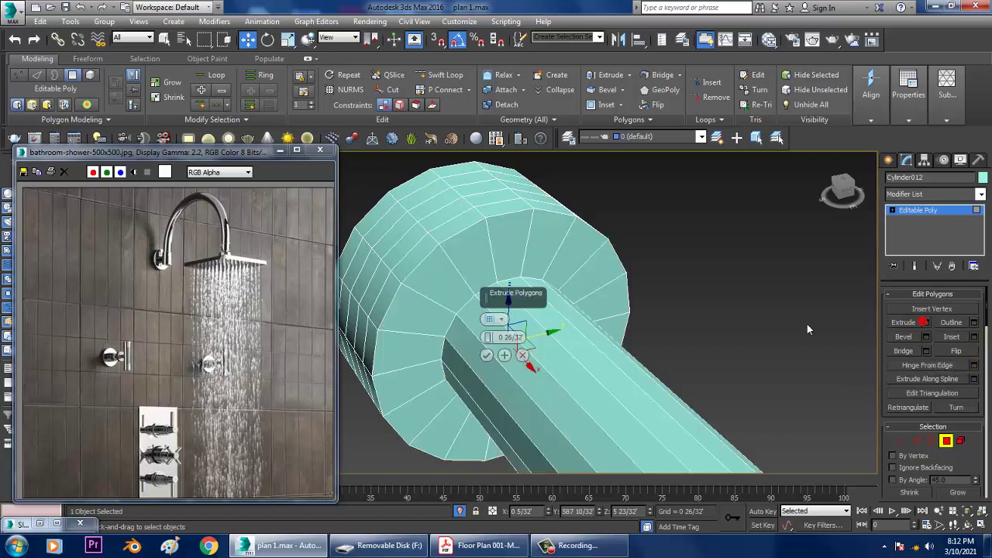
drag(487, 338, 503, 377)
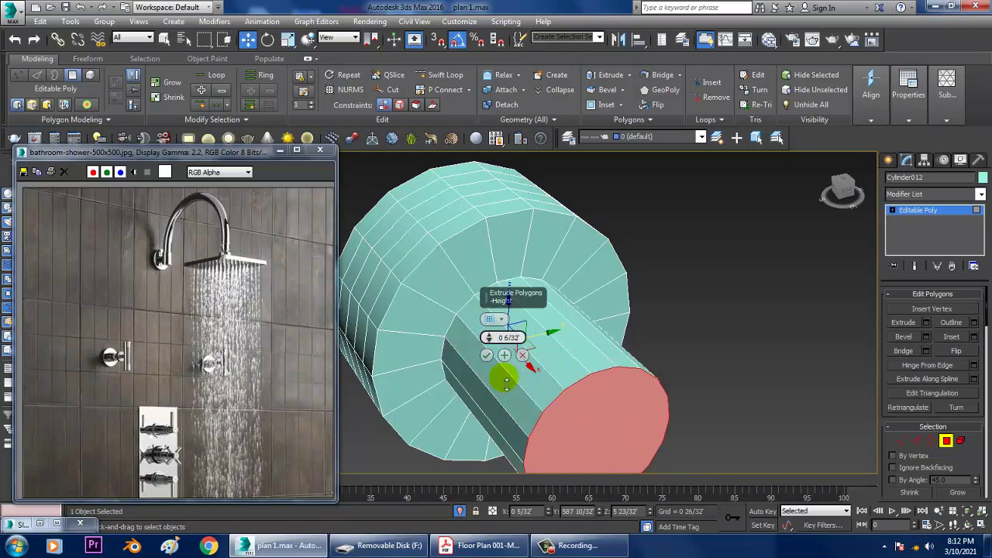
click(486, 356)
- Draw an inverted-U line in the Front view from the cylinder's protruding end, with vertical legs about 0 20/32' long
key(alt+w)
middle_click(791, 262)
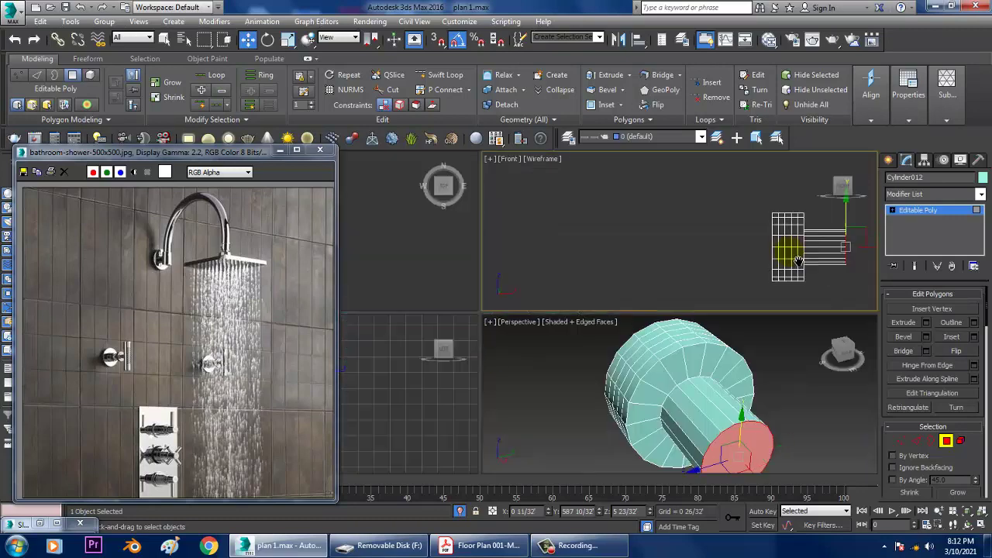
key(alt+w)
middle_drag(740, 277, 540, 278)
scroll(573, 286, down, 2)
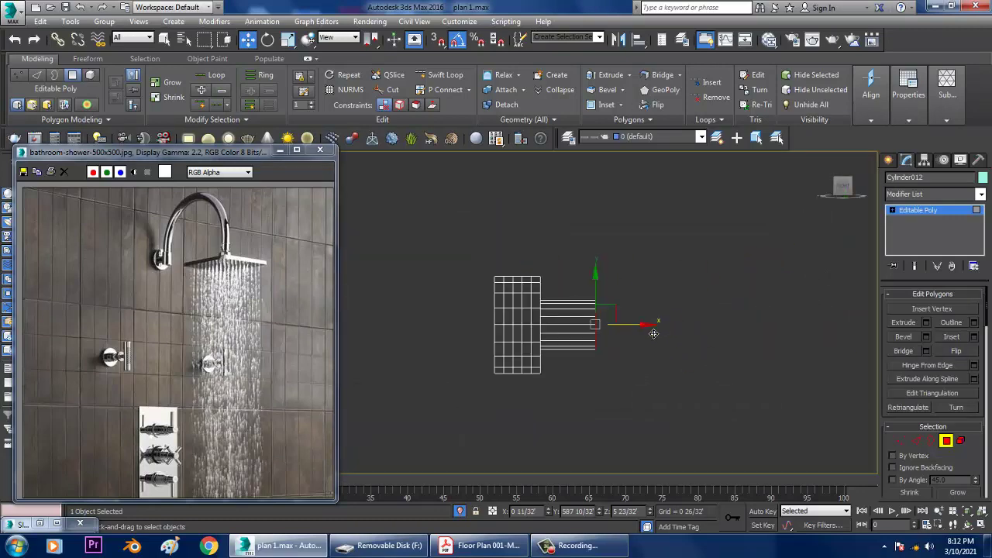
middle_drag(654, 333, 605, 340)
click(888, 160)
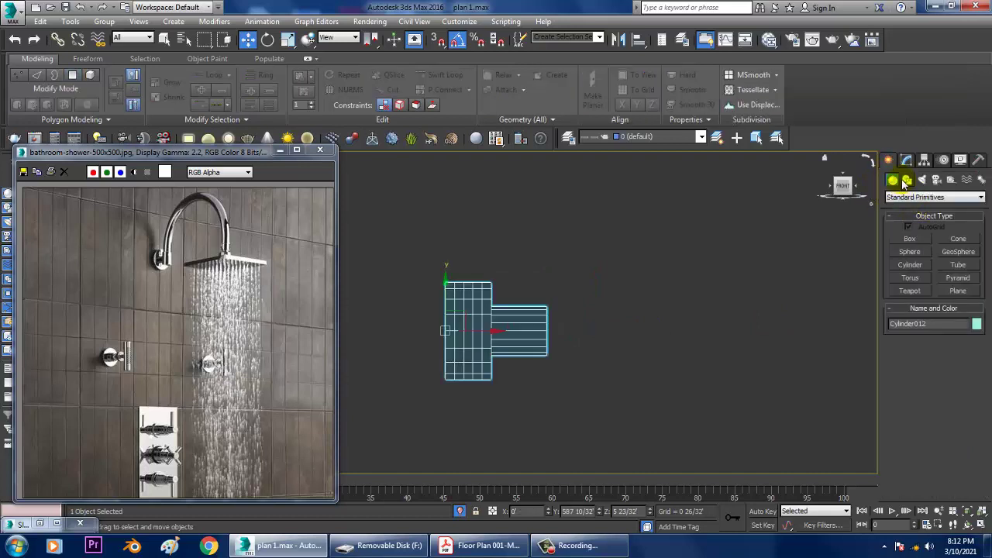
click(907, 180)
click(910, 248)
middle_drag(764, 324, 744, 337)
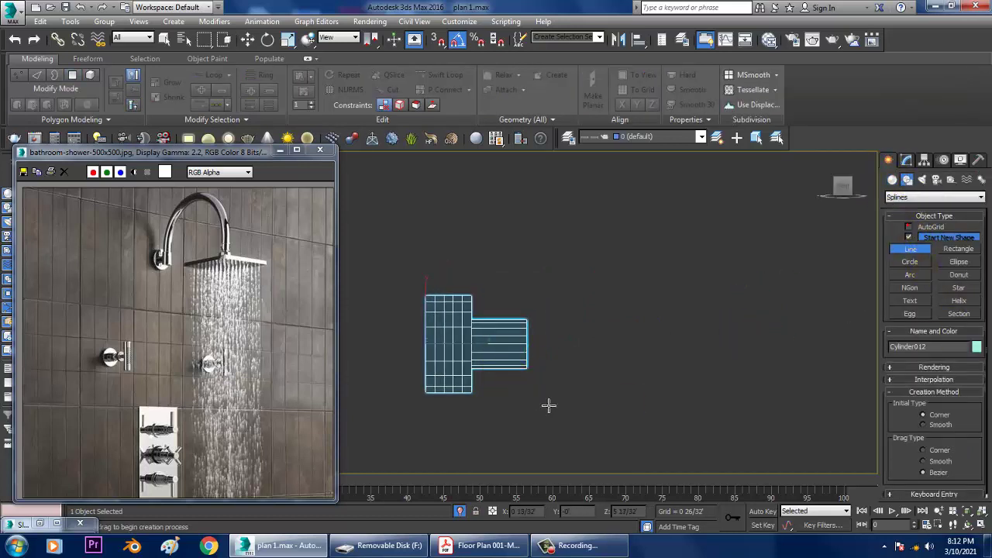
click(528, 401)
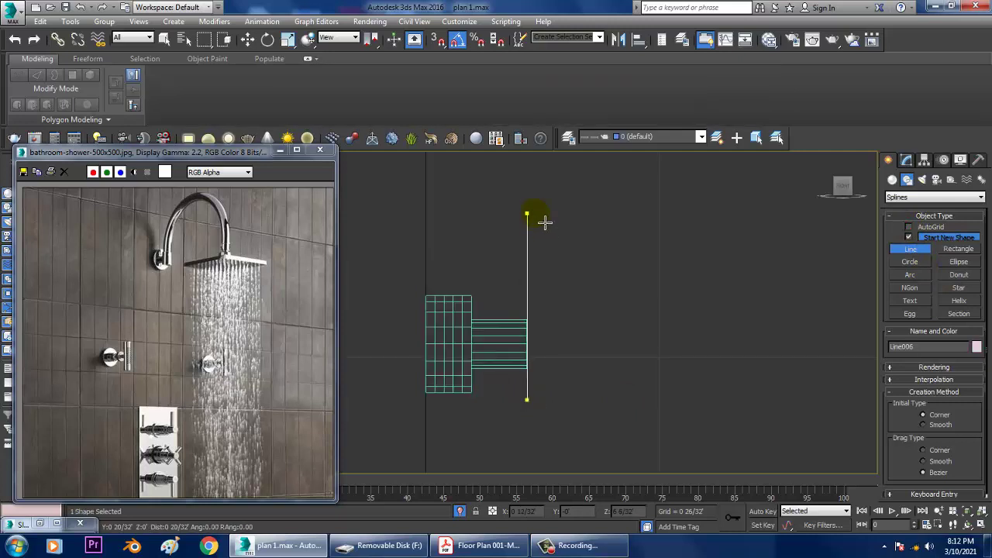
click(535, 214)
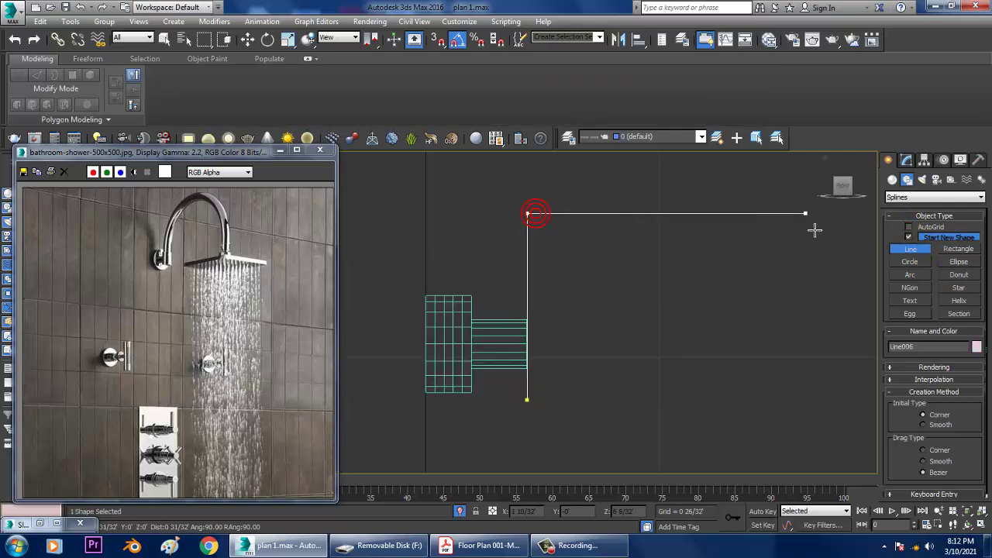
click(763, 231)
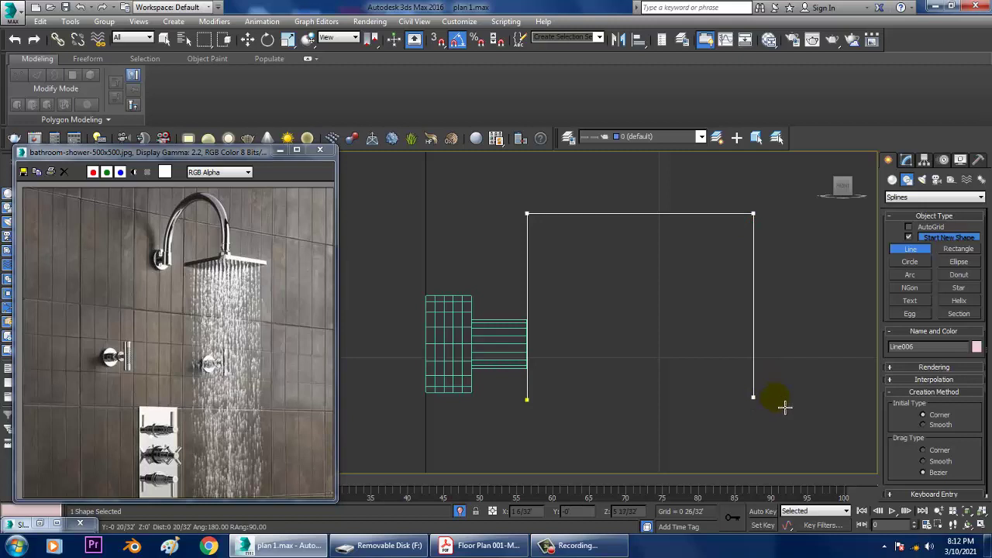
right_click(787, 408)
right_click(779, 402)
- Fillet both upper corner vertices of the line until they form a continuous rounded arch
key(1)
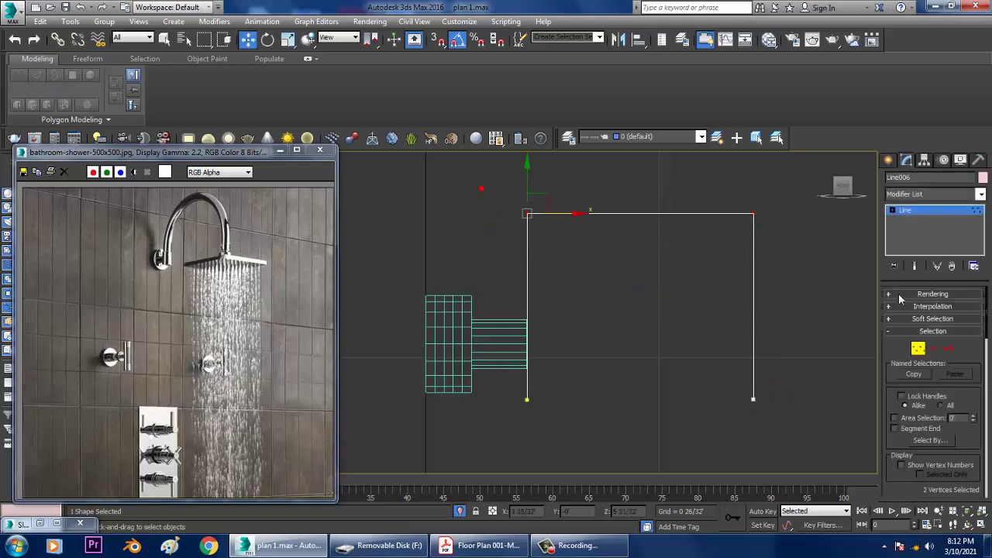
scroll(908, 482, down, 6)
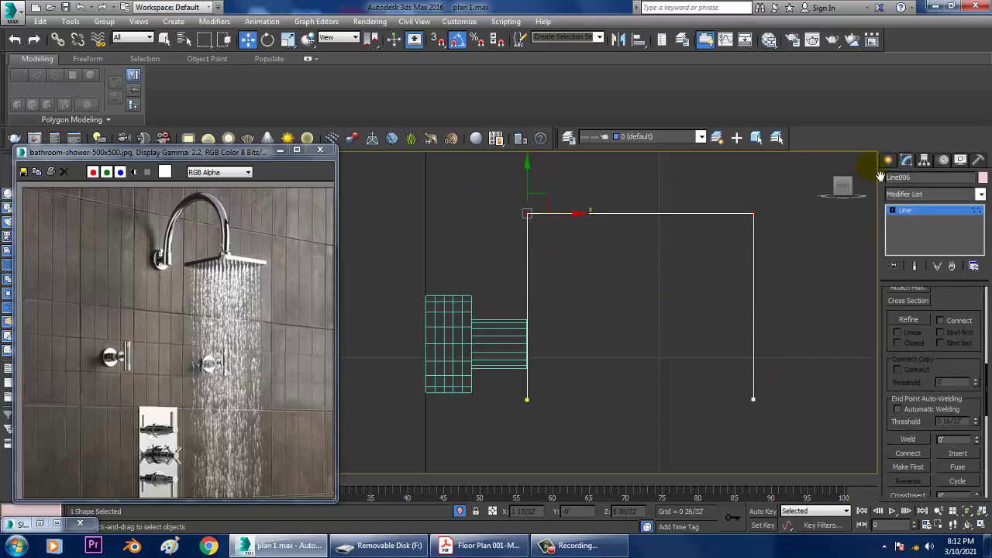
drag(940, 359, 930, 276)
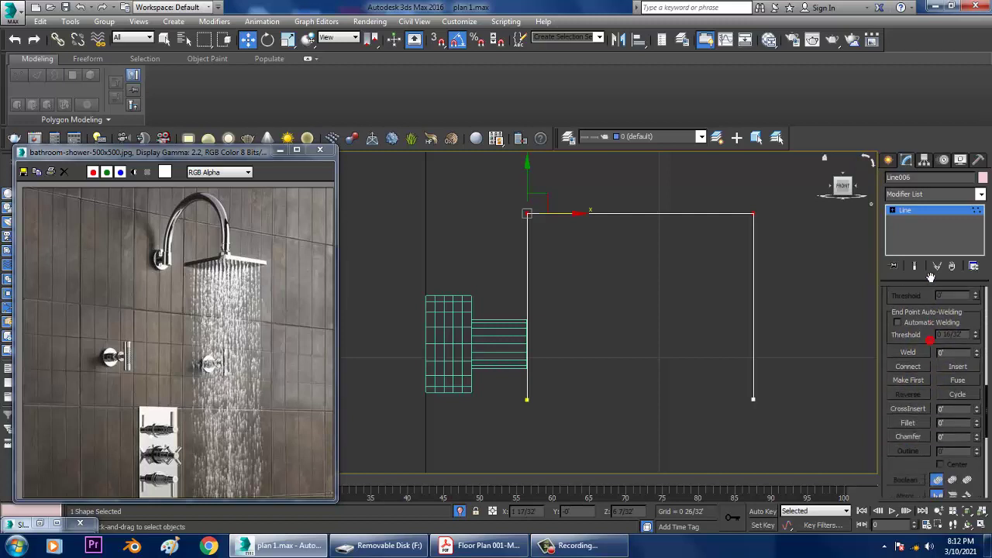
click(908, 423)
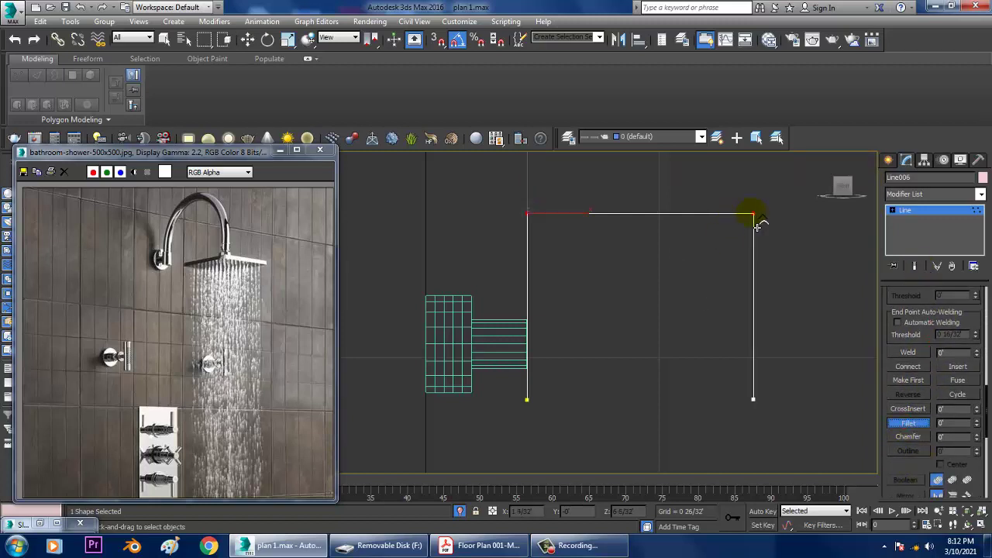
drag(758, 224, 685, 109)
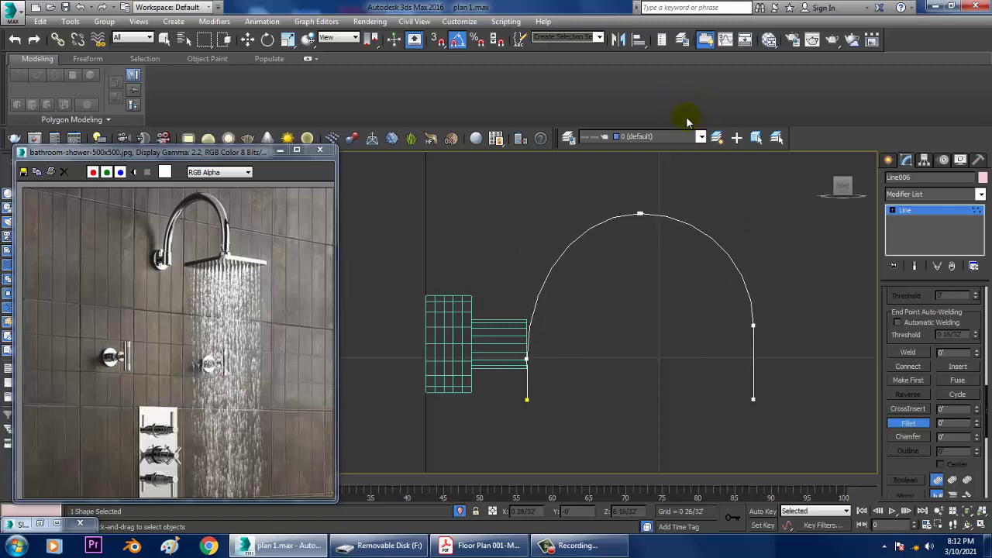
key(w)
middle_drag(675, 207, 663, 209)
key(1)
key(1)
drag(578, 190, 741, 270)
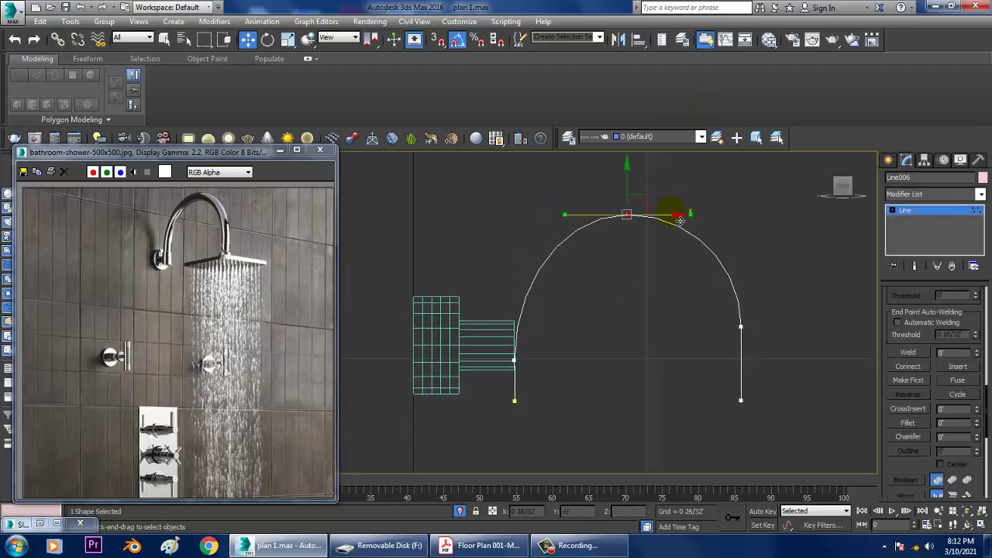
mouse_move(678, 225)
mouse_down()
mouse_move(669, 222)
mouse_move(678, 224)
mouse_up()
- Enable the arch line's rendering in the viewport with a radial thickness of 0 3/32'
middle_drag(740, 247, 696, 149)
scroll(747, 261, up, 2)
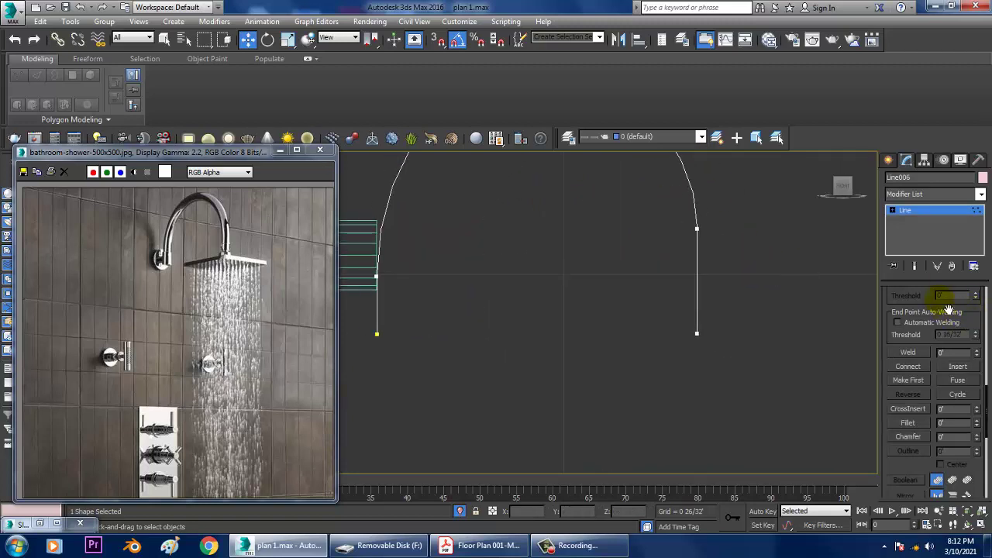
scroll(949, 309, up, 5)
scroll(899, 333, up, 3)
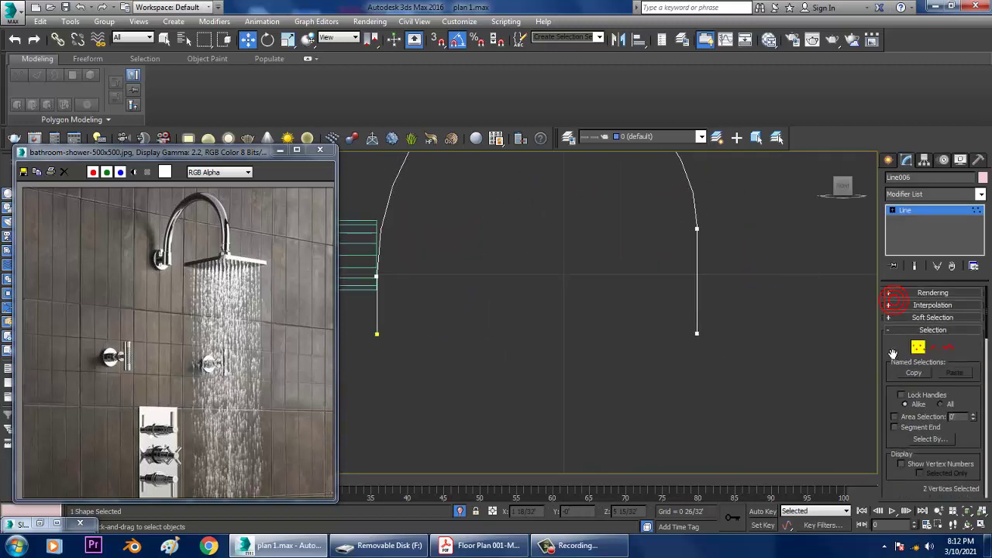
click(901, 294)
click(925, 313)
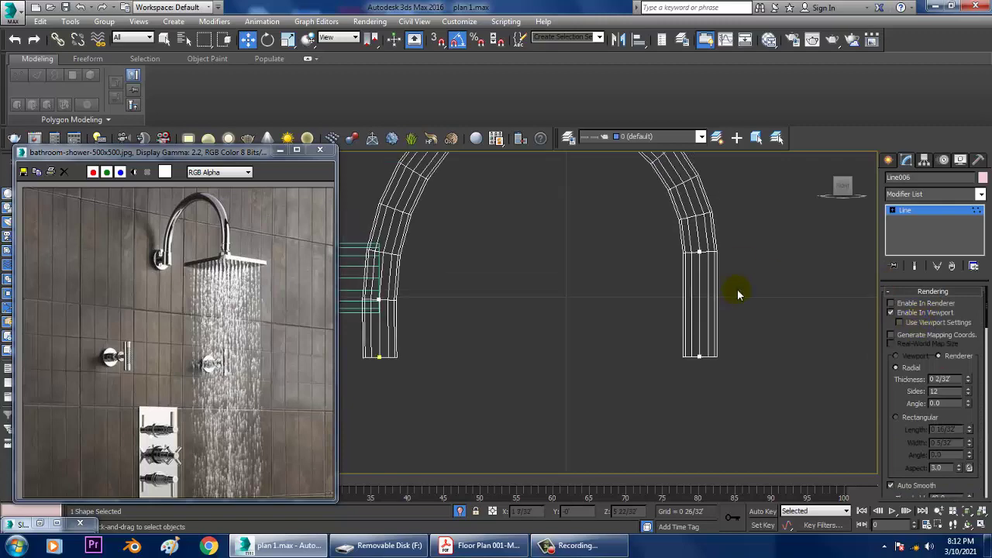
scroll(735, 287, down, 3)
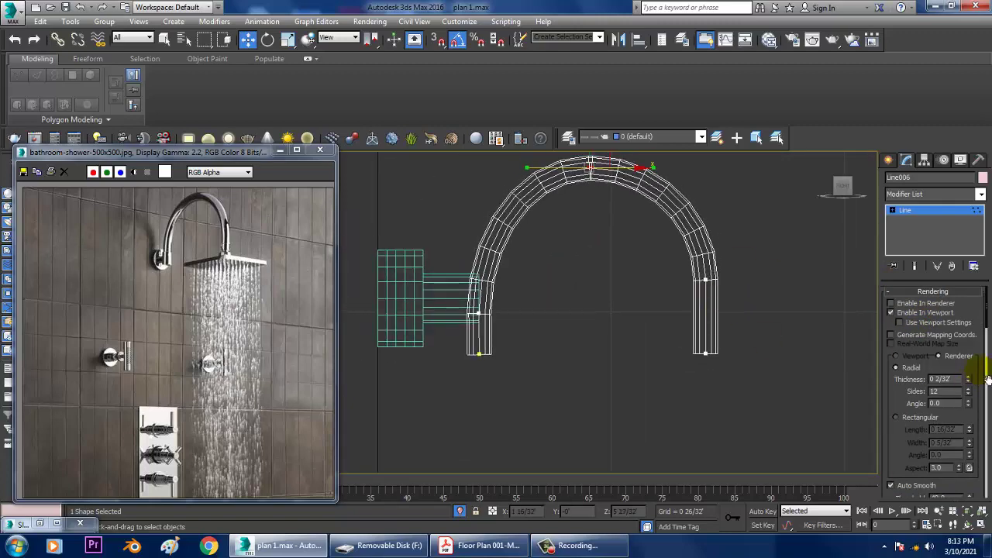
drag(970, 382, 982, 378)
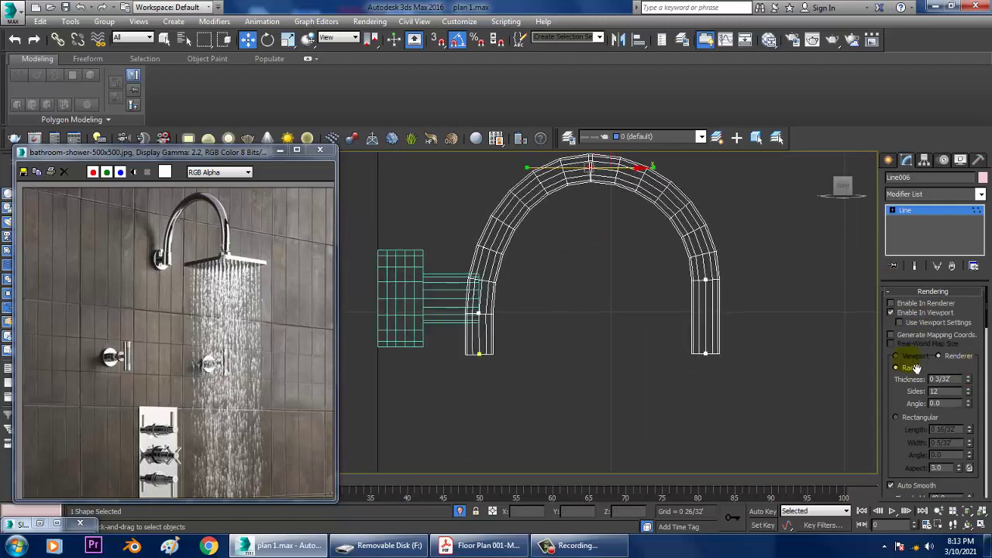
- Convert the arched shower arm to an Editable Poly
scroll(582, 304, up, 4)
right_click(532, 312)
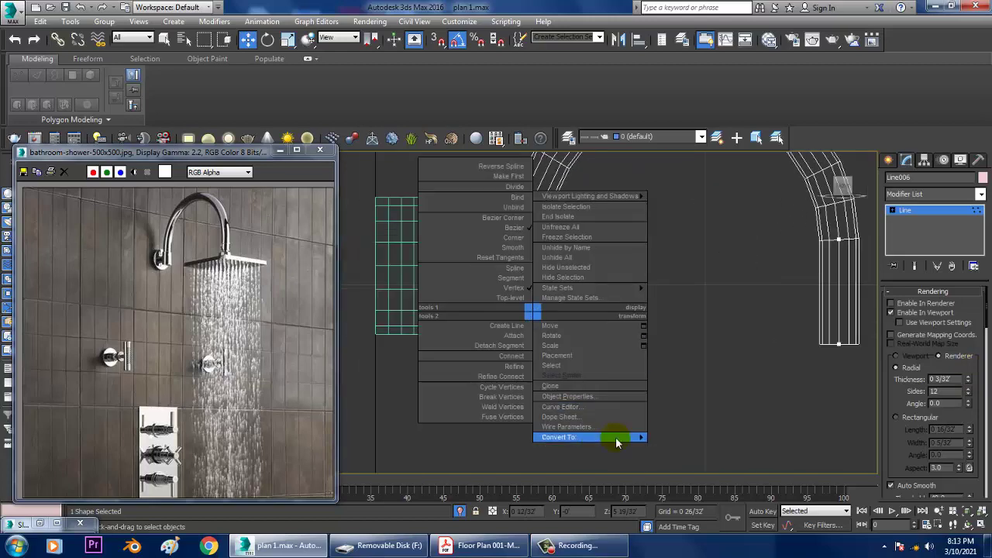
click(731, 457)
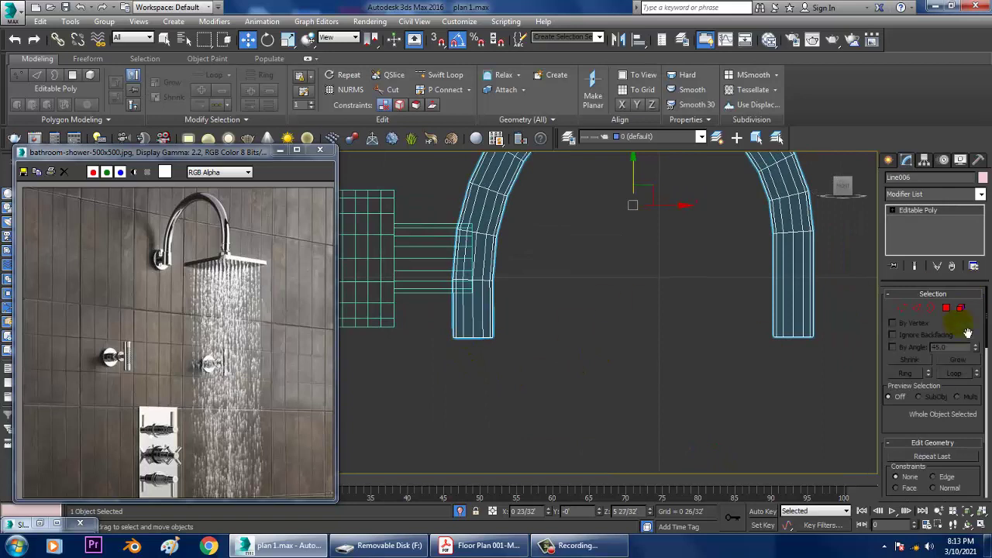
- Extrude the polygons of the arm's lowest section beside the wall cylinder slightly outward using Local Normal
click(947, 309)
click(472, 314)
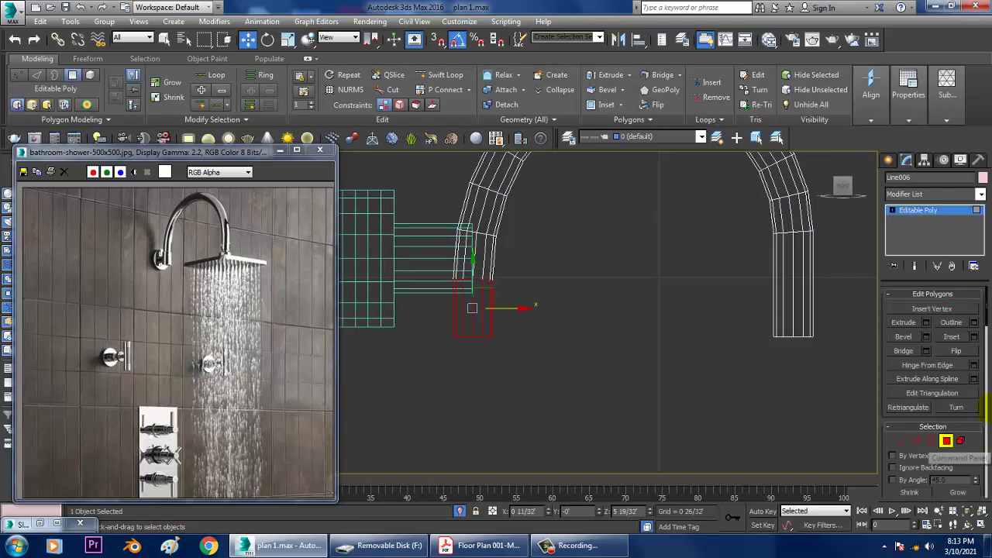
click(926, 323)
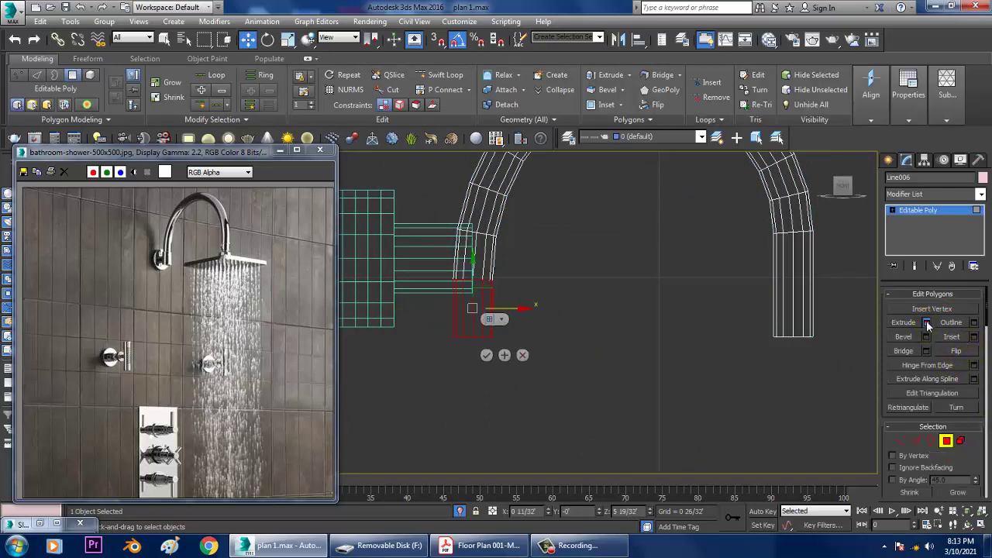
click(489, 318)
click(530, 340)
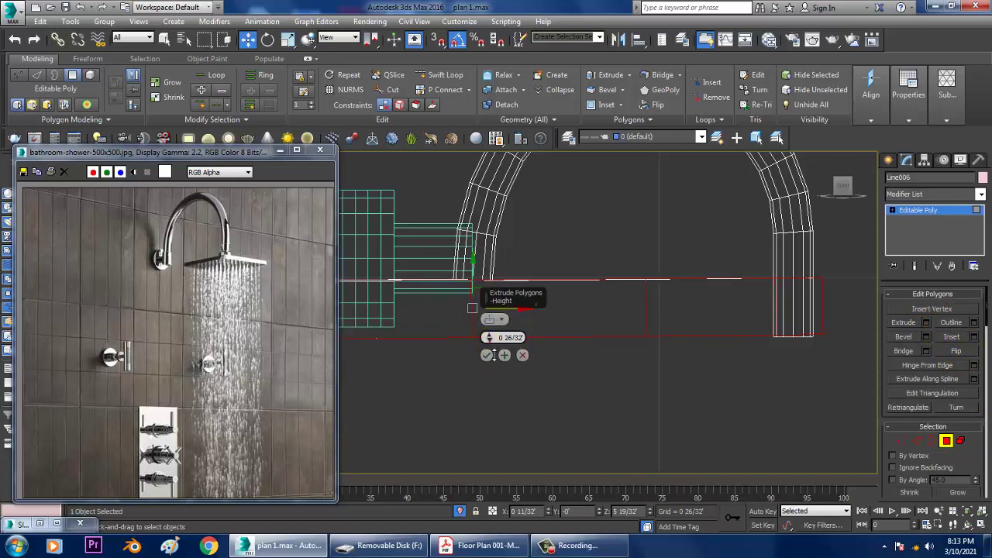
drag(503, 442, 554, 117)
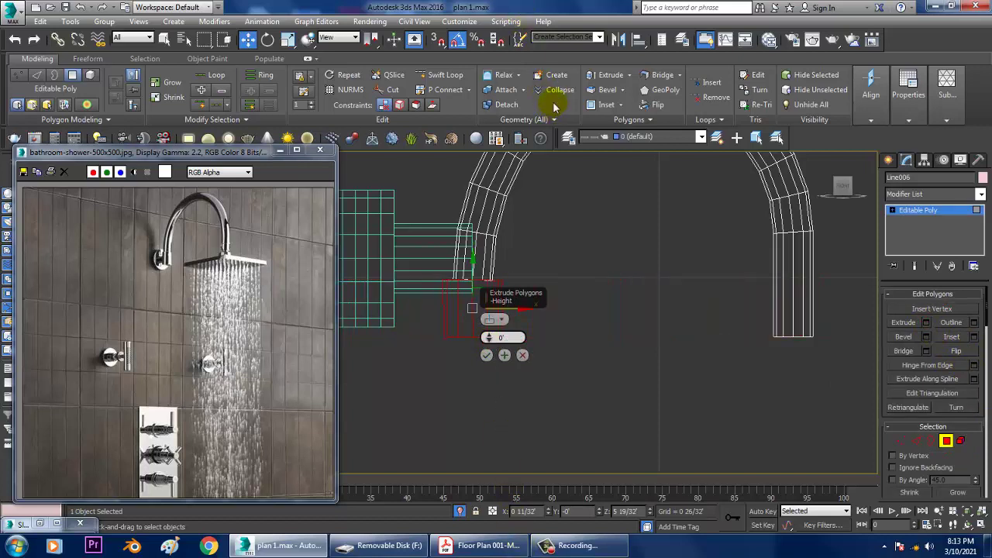
click(487, 356)
- Lower the end vertices of the arm's free leg by about 0 1/32' in the Front view
middle_drag(876, 252, 815, 244)
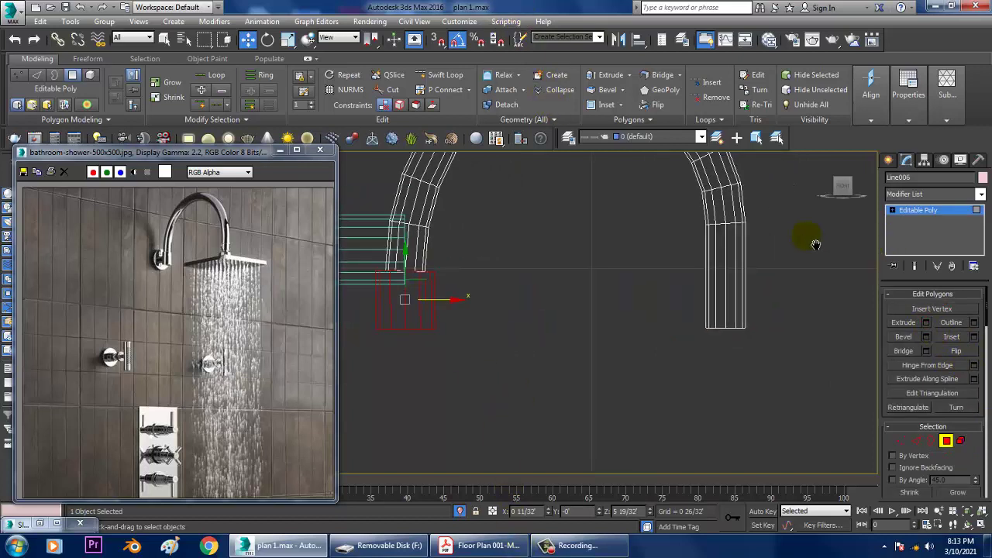
key(1)
drag(673, 288, 783, 350)
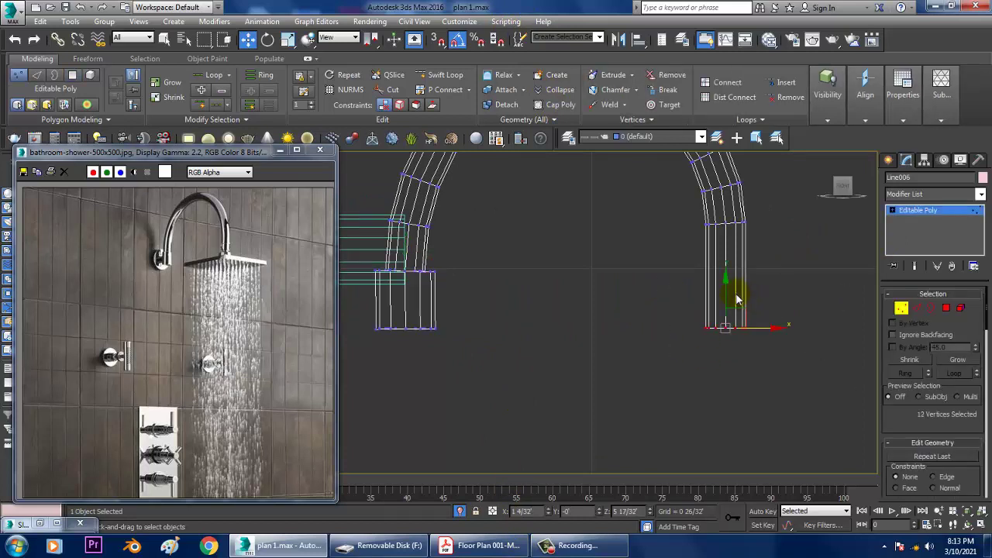
drag(737, 299, 742, 314)
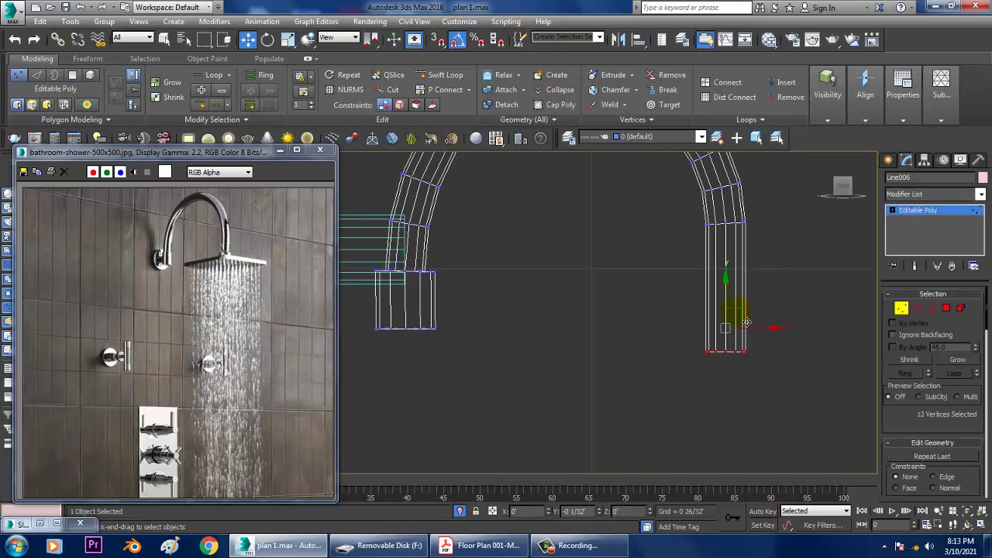
- Connect the vertical edges of the free leg's last section with one segment and move the new loop toward the leg's end
middle_drag(763, 314, 725, 258)
scroll(726, 259, up, 2)
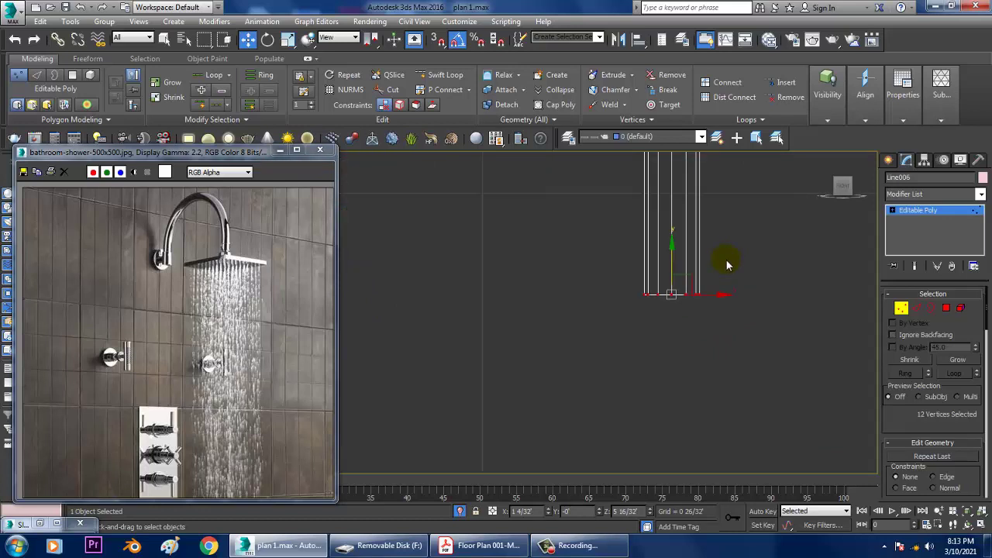
click(920, 311)
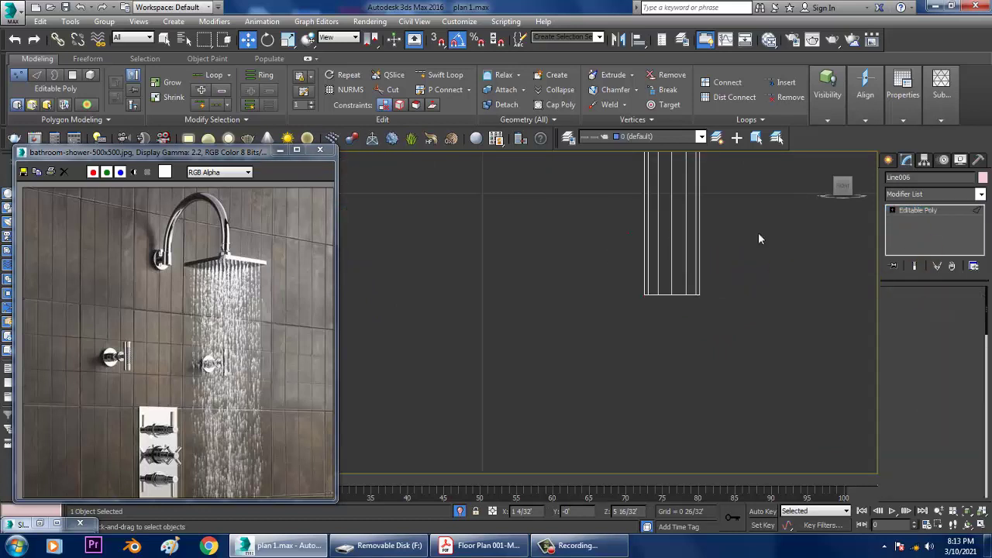
click(975, 365)
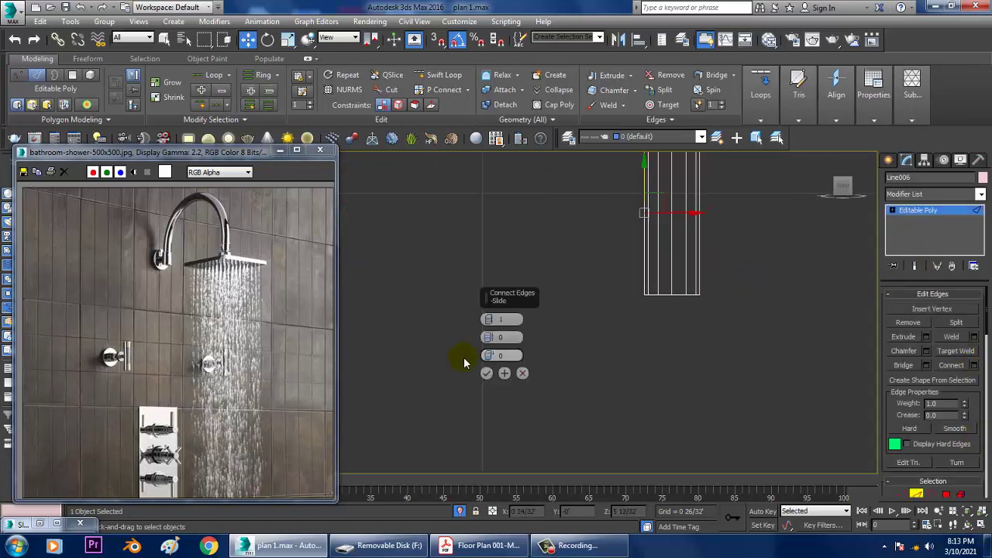
middle_drag(737, 256, 578, 362)
click(487, 373)
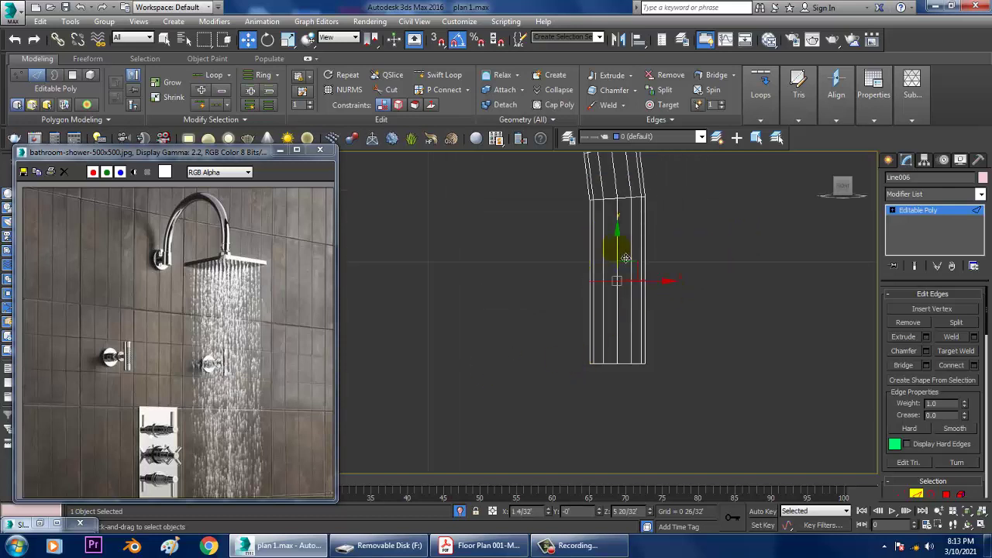
drag(635, 312, 636, 302)
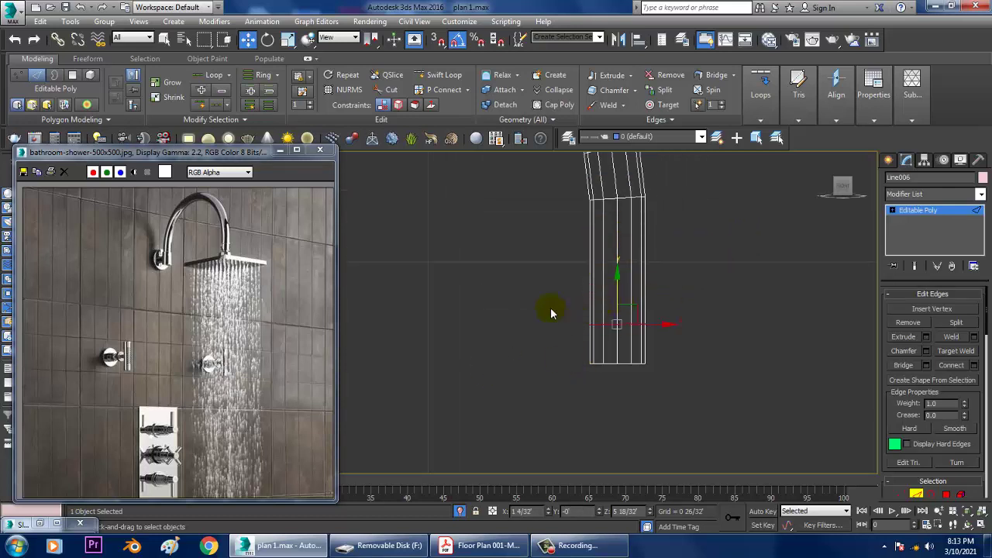
- Level the vertex loop just above the end of the shower arm's free leg
key(1)
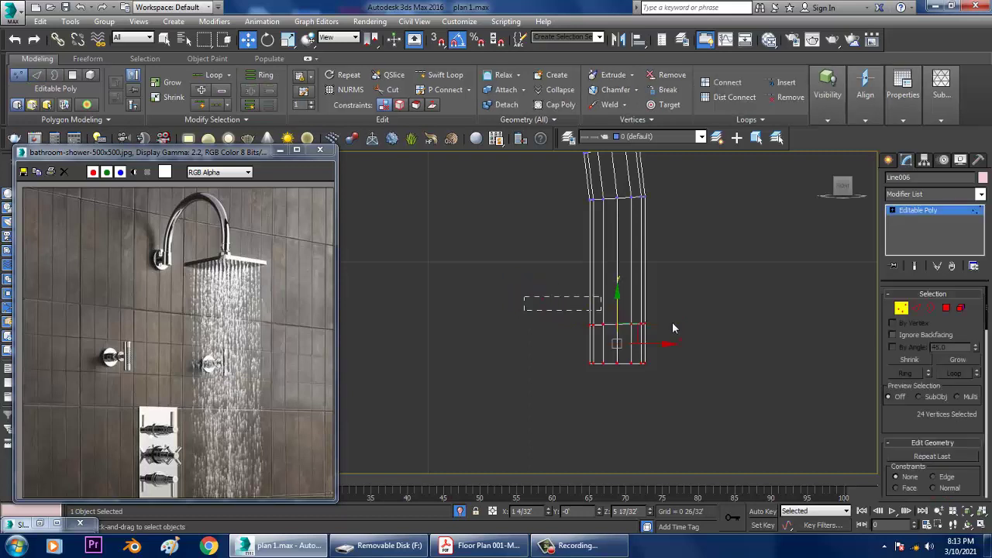
drag(672, 328, 721, 332)
alt+middle_drag(720, 332, 583, 280)
key(e)
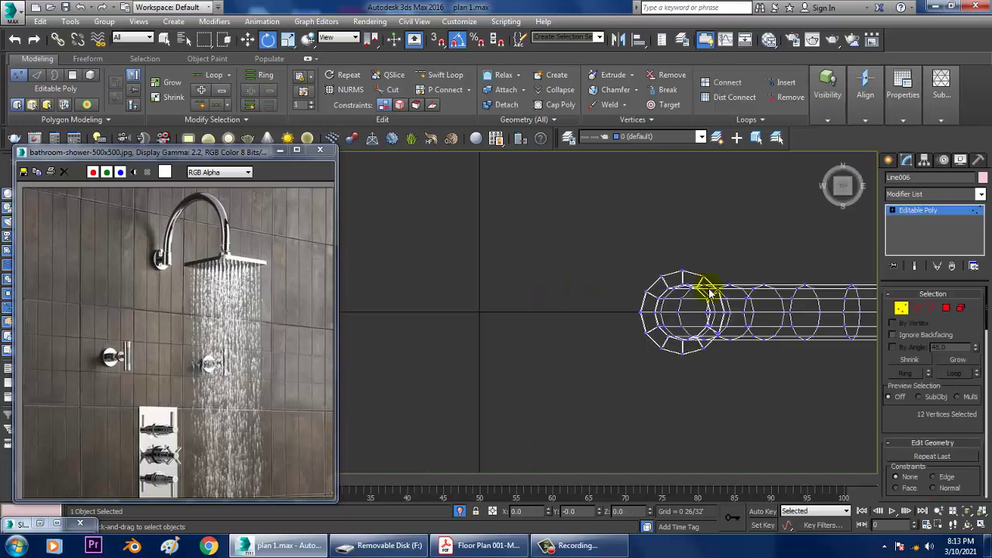
alt+middle_drag(708, 293, 693, 305)
key(r)
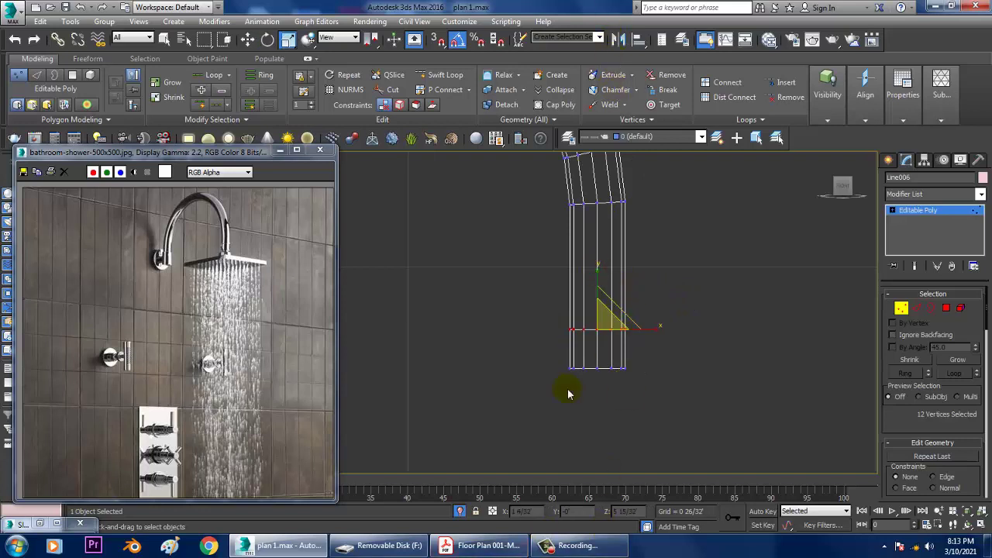
drag(699, 404, 698, 404)
key(w)
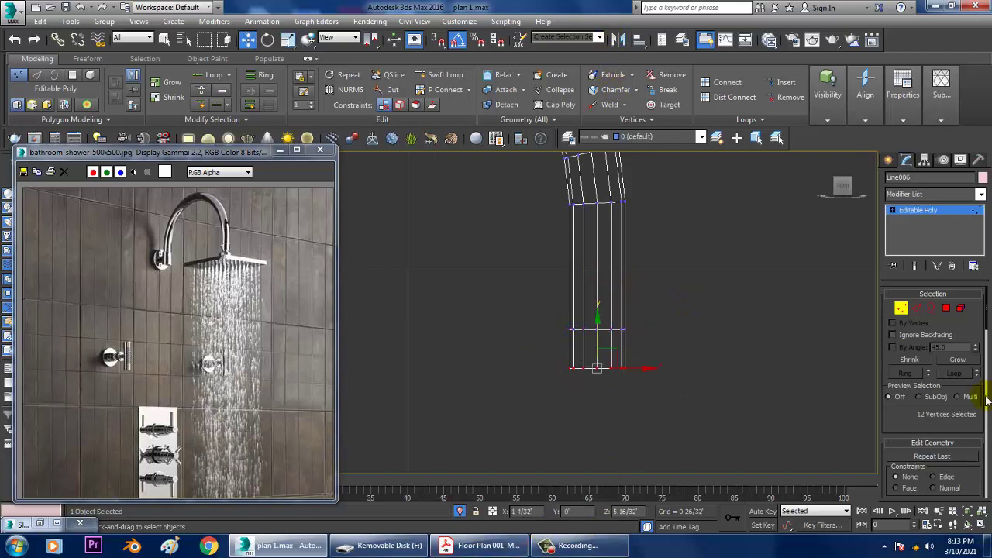
- Extrude the polygons around the free leg's end section outward to form a collar
click(947, 308)
drag(582, 347, 704, 347)
click(927, 322)
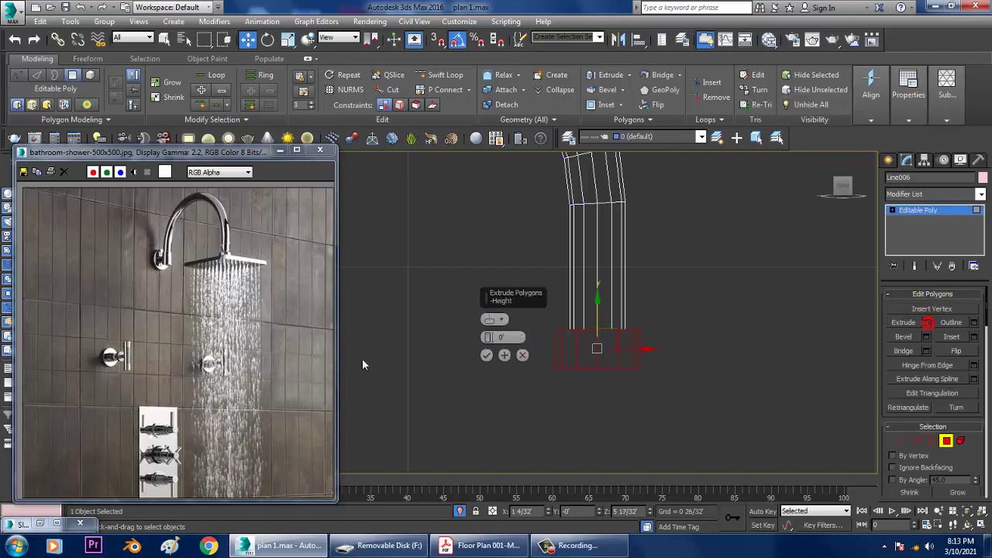
click(486, 356)
- Draw a thin square box around the arm's free end in the Top view as the shower head plate
click(889, 160)
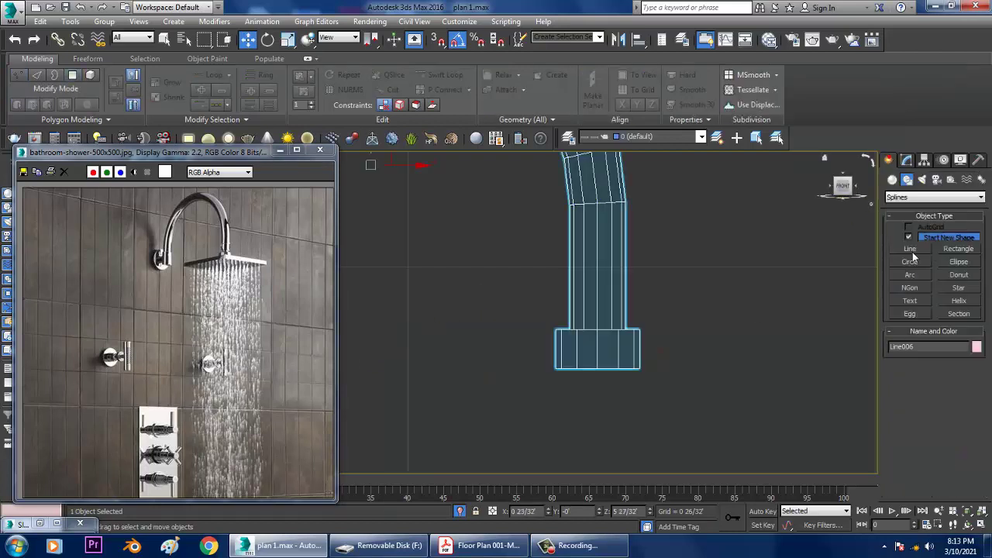
click(918, 241)
key(alt+w)
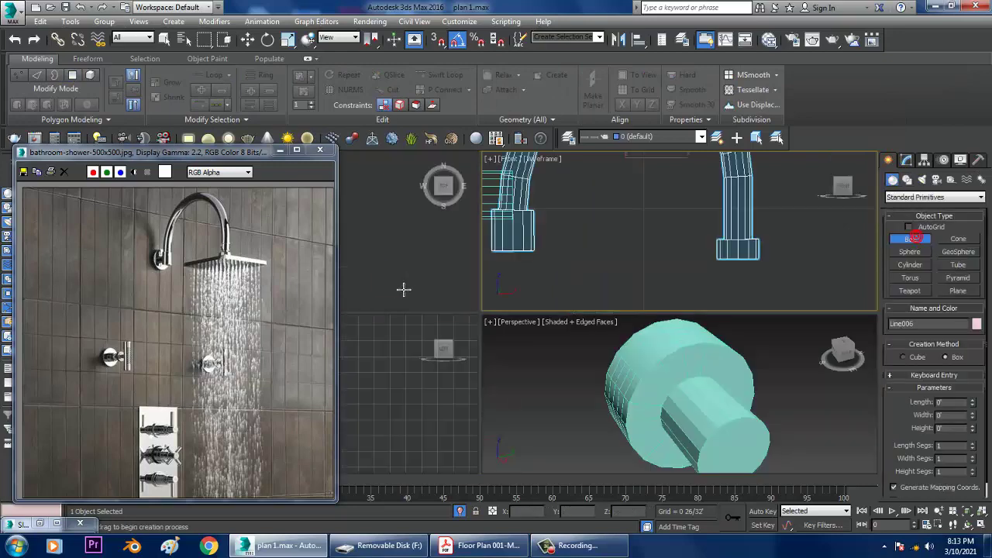
middle_click(403, 288)
key(alt+w)
key(z)
scroll(481, 269, down, 1)
middle_drag(577, 278, 521, 290)
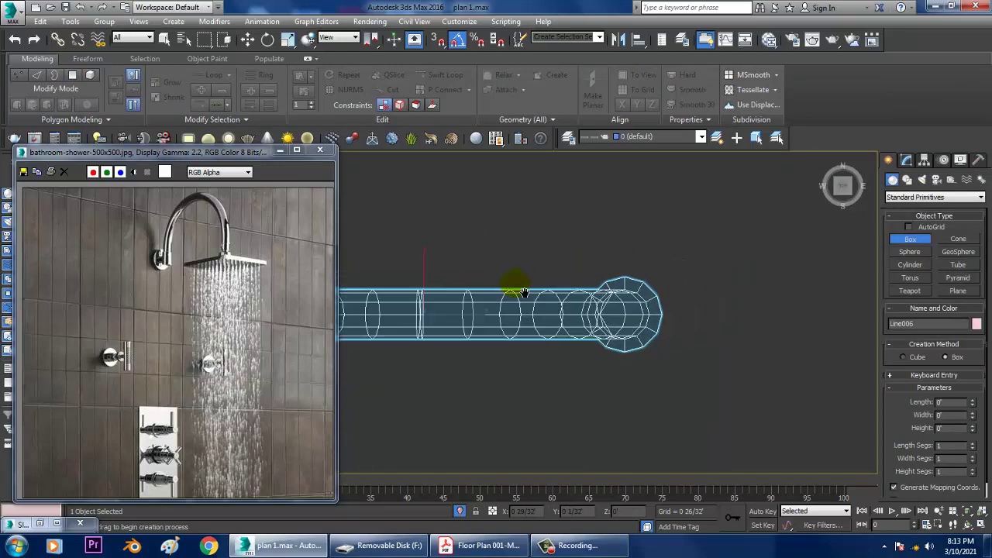
scroll(535, 289, up, 2)
scroll(559, 293, down, 3)
scroll(566, 295, down, 5)
scroll(598, 288, up, 4)
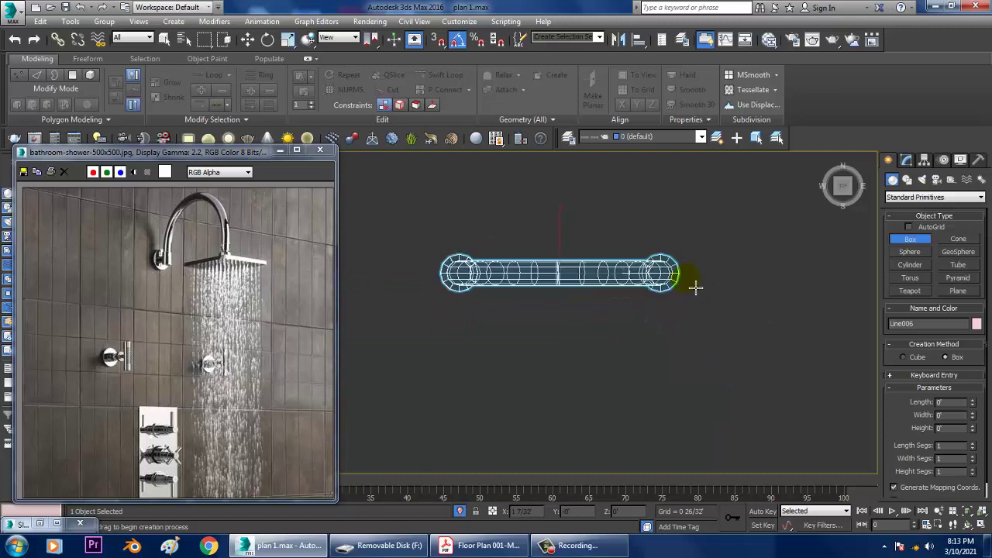
scroll(690, 285, down, 1)
drag(577, 243, 706, 359)
click(704, 356)
- Raise the shower head box and shift it along X to sit beneath the collar of the arm's free leg
key(w)
key(alt+w)
right_click(696, 351)
key(z)
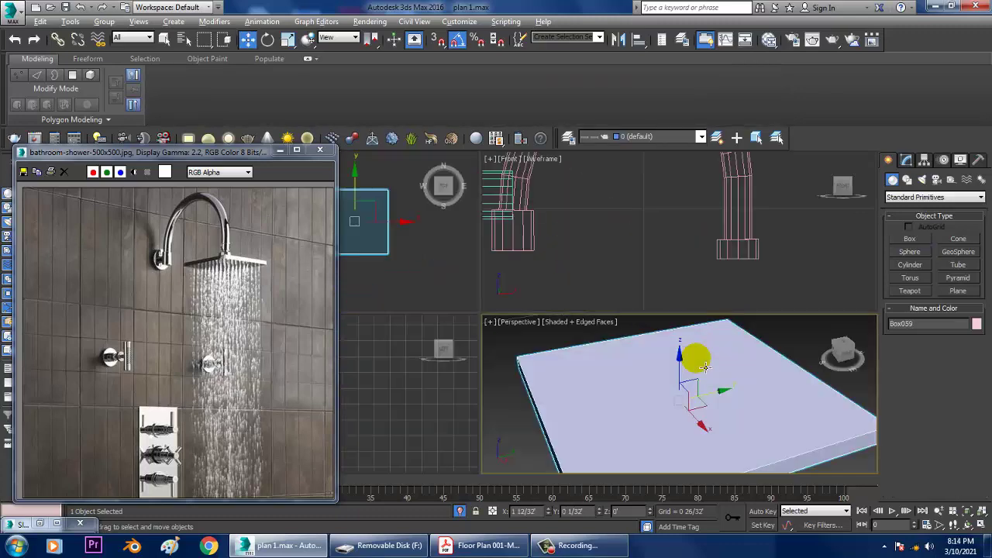
key(alt+w)
scroll(697, 357, down, 10)
scroll(715, 344, up, 3)
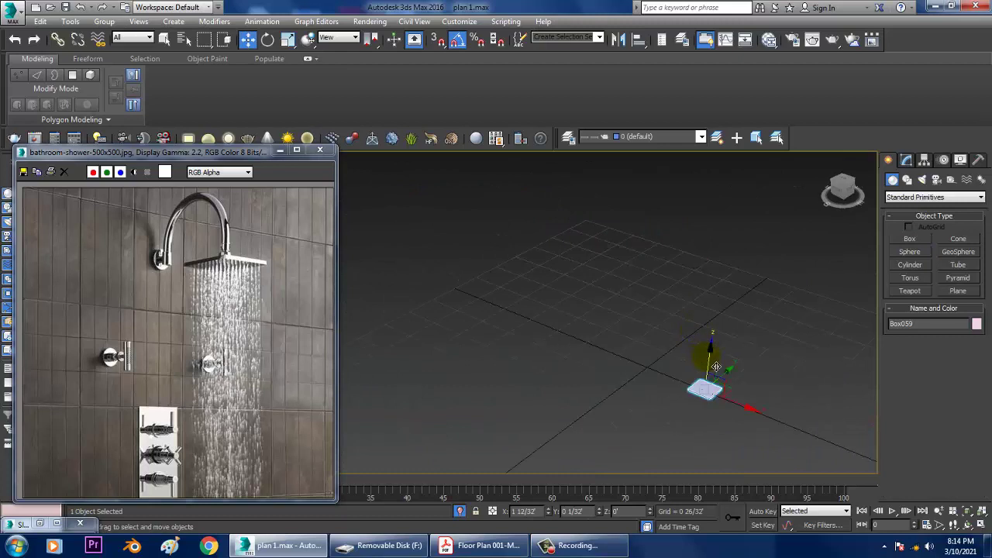
drag(715, 364, 732, 167)
middle_drag(732, 168, 719, 408)
key(z)
middle_drag(730, 362, 727, 310)
scroll(684, 340, down, 9)
scroll(677, 339, up, 3)
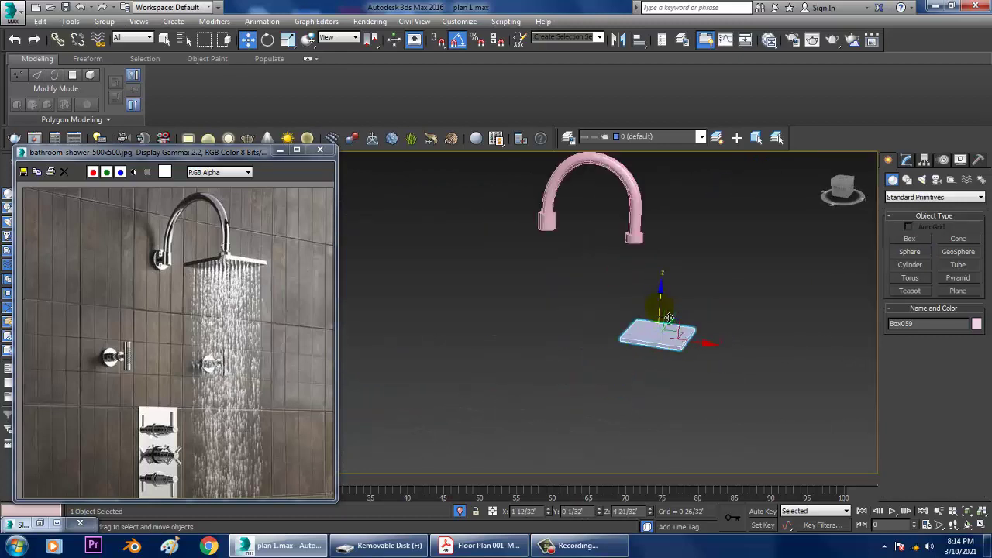
drag(668, 318, 657, 236)
drag(715, 272, 679, 266)
key(z)
alt+middle_drag(678, 266, 524, 291)
- Scale the shower head plate up uniformly to about 127%
key(r)
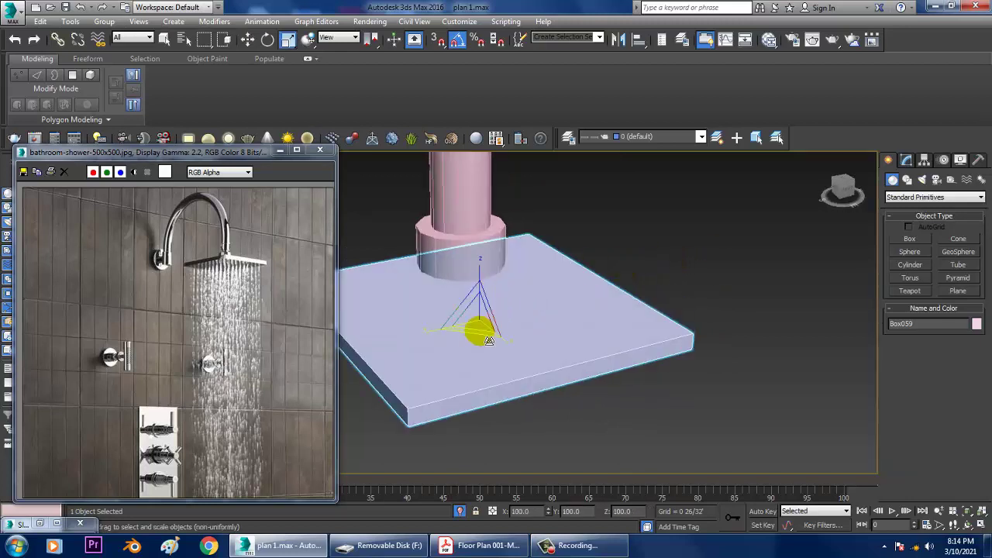
drag(489, 323, 456, 307)
scroll(518, 300, down, 5)
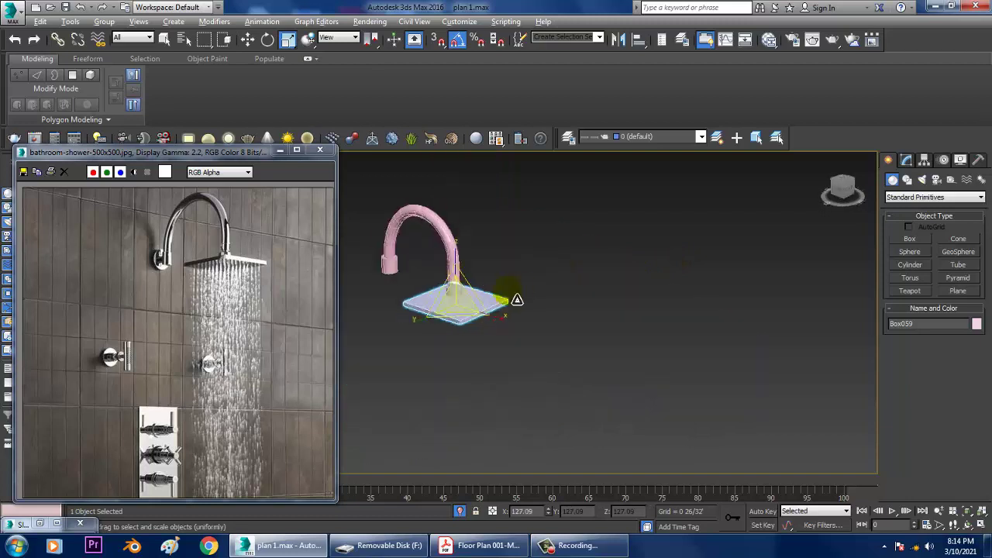
alt+middle_drag(518, 299, 535, 292)
scroll(514, 310, up, 4)
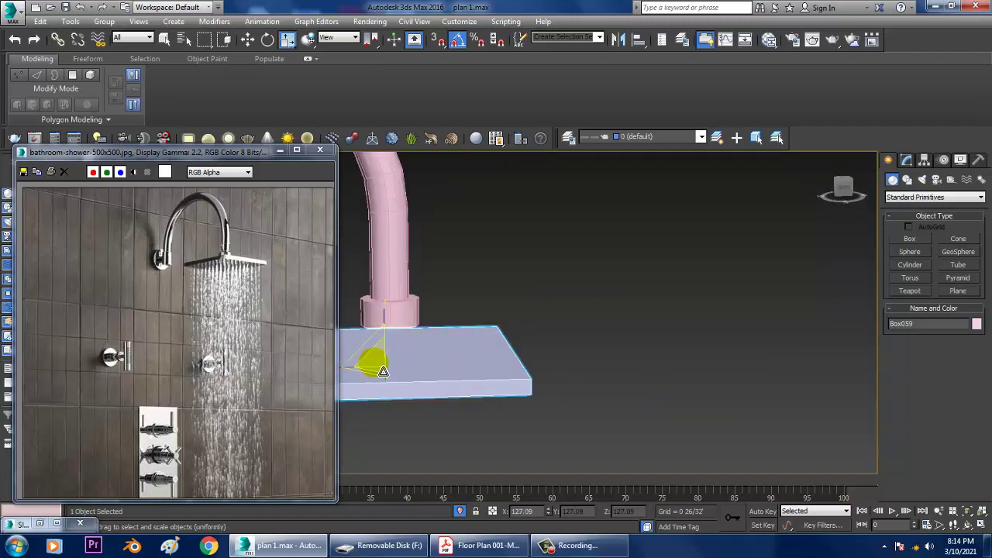
drag(380, 370, 370, 365)
- Move the plate vertically to a Z position of about 5 15/32' so it meets the arm's collar
key(w)
alt+middle_drag(419, 338, 611, 329)
drag(694, 325, 688, 288)
scroll(688, 291, down, 7)
alt+middle_drag(688, 293, 678, 329)
scroll(679, 331, up, 7)
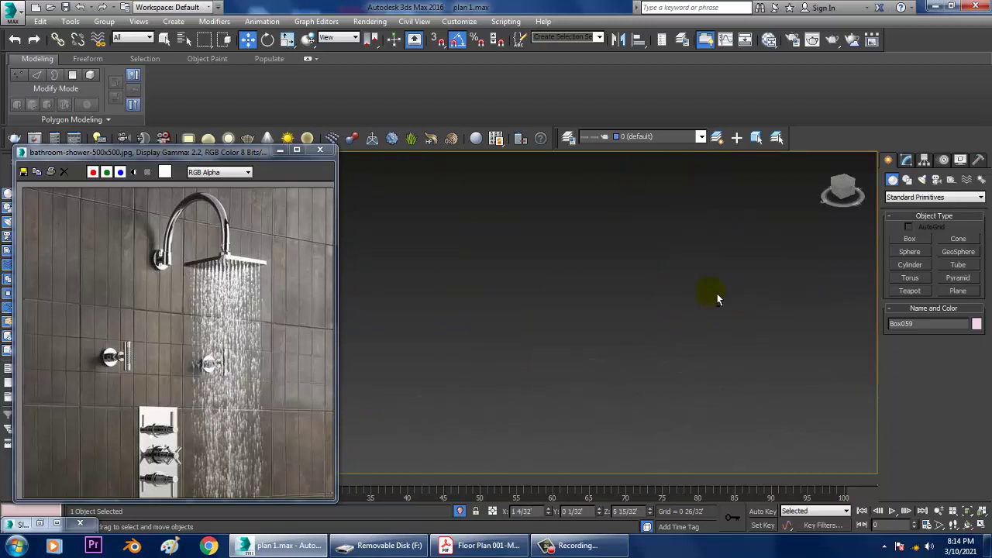
key(z)
mouse_move(677, 259)
alt+middle_down()
mouse_move(683, 269)
mouse_move(670, 250)
alt+middle_up()
scroll(664, 321, down, 8)
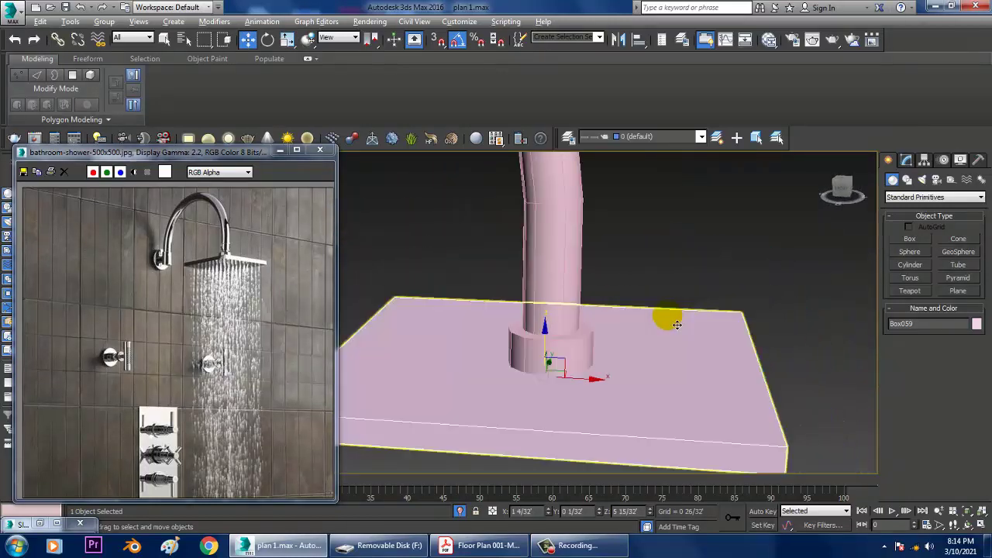
scroll(651, 315, up, 8)
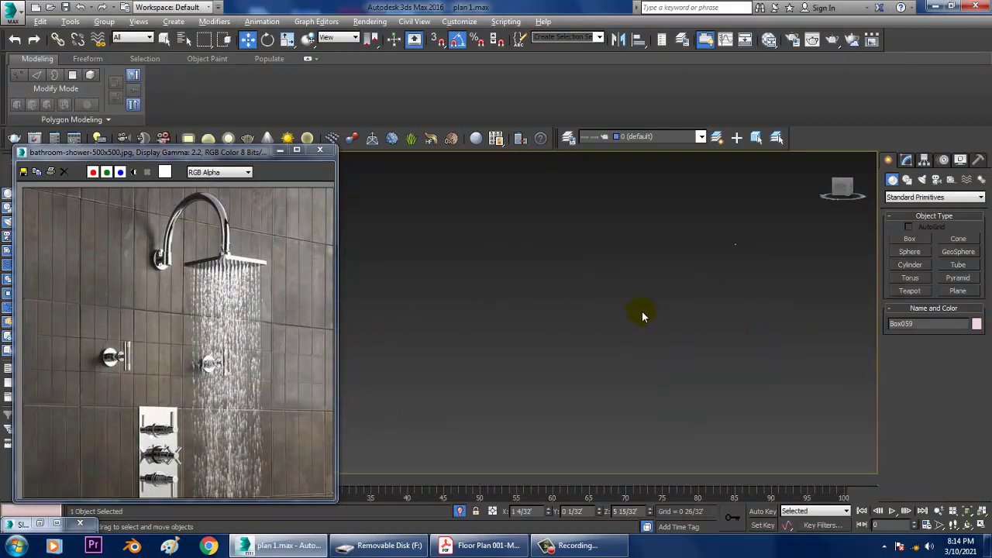
- Convert the shower head plate to an Editable Poly and select its edges for editing
right_click(582, 309)
mouse_move(674, 431)
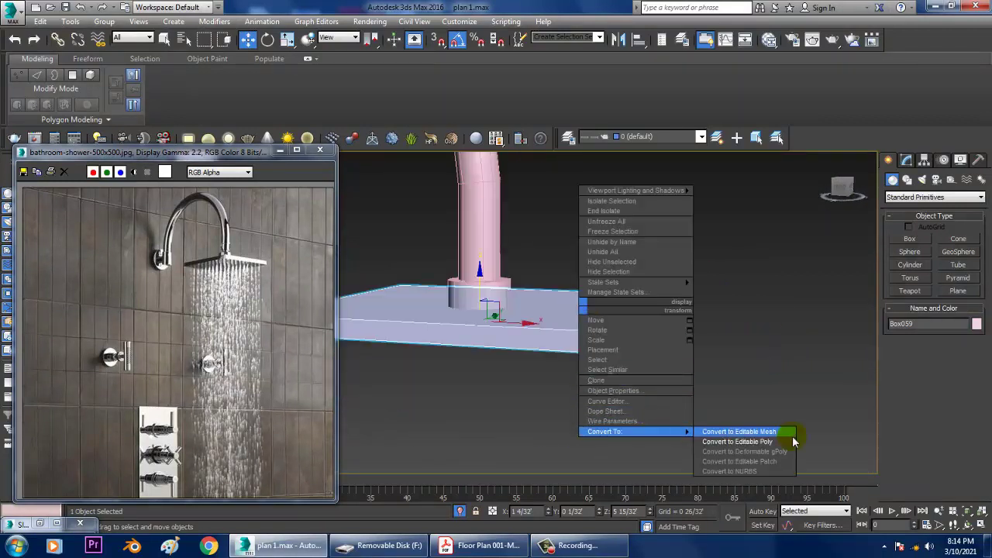
click(766, 442)
click(918, 311)
alt+middle_drag(628, 324, 657, 311)
drag(987, 404, 989, 404)
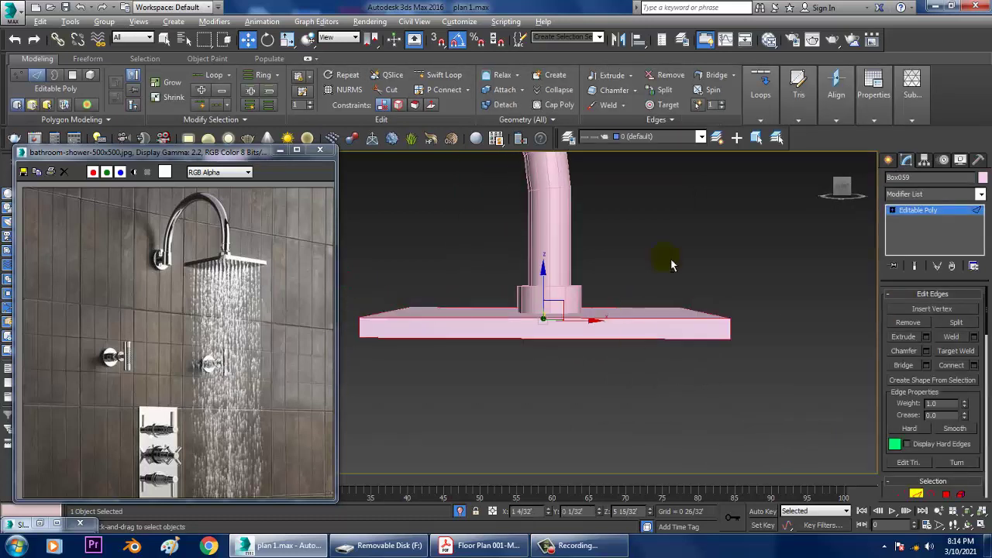
- Deselect the plate's vertical corner edges and chamfer its upper and lower perimeter edges by a small amount with one segment
key(alt+w)
right_click(739, 238)
key(z)
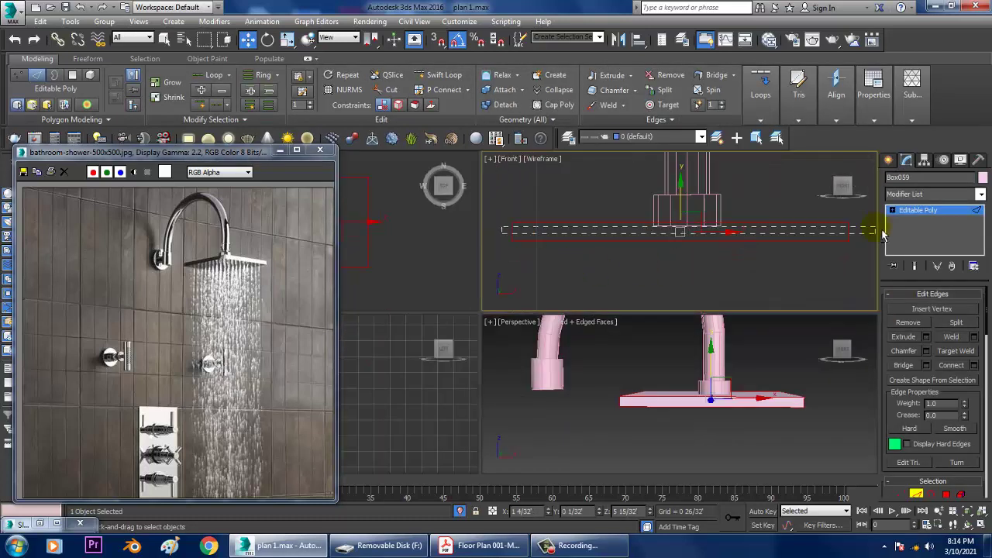
drag(881, 235, 883, 236)
click(931, 353)
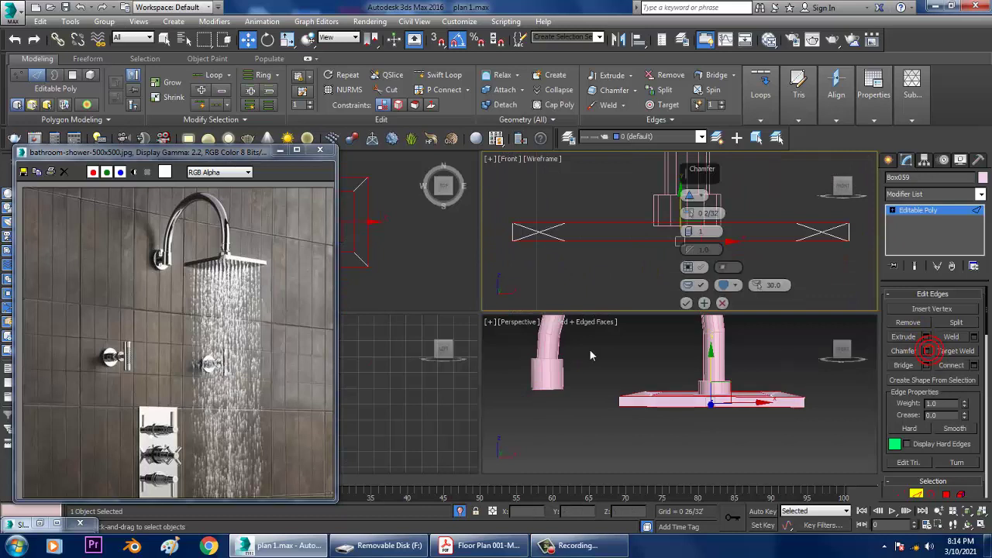
click(723, 304)
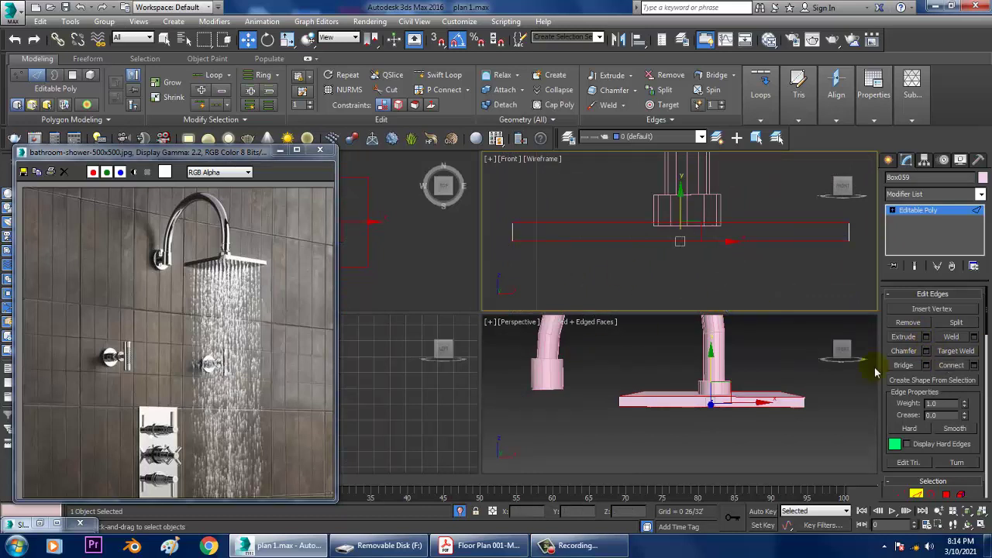
click(926, 353)
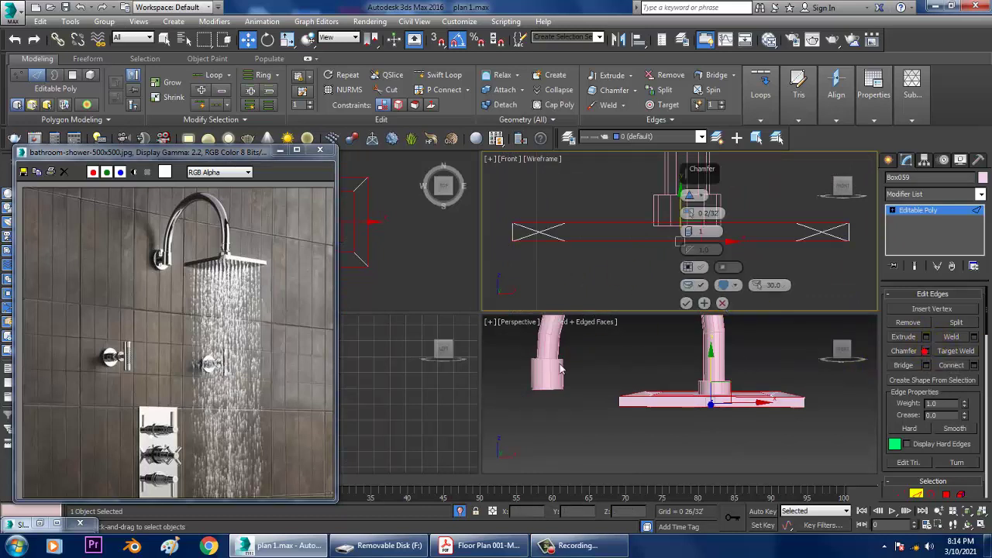
drag(688, 221, 703, 248)
click(686, 303)
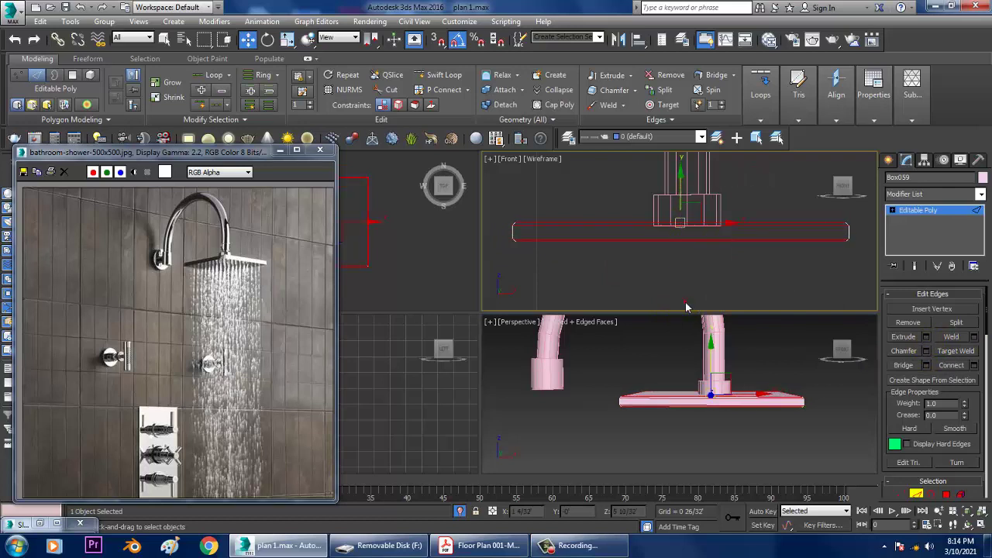
- End the isolation of the shower parts
scroll(773, 391, down, 3)
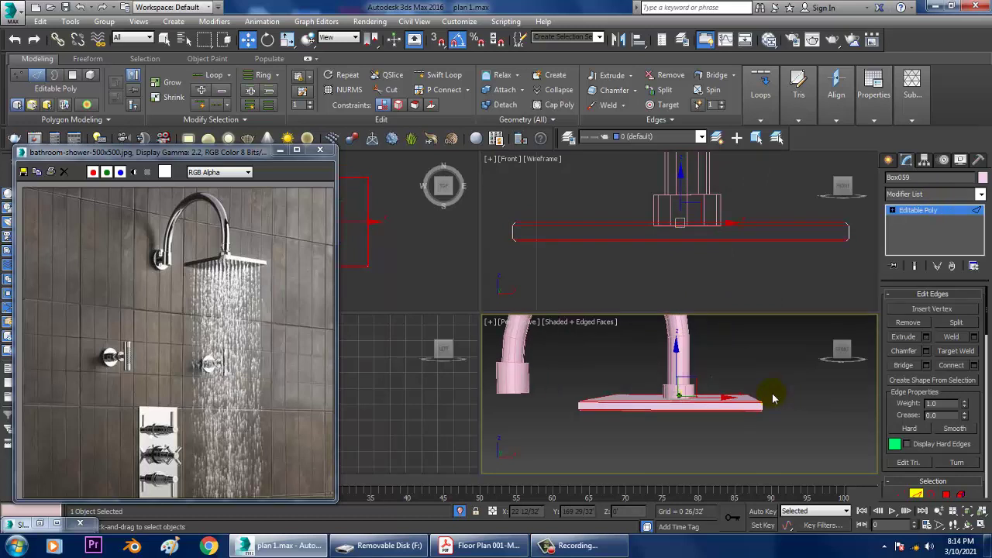
key(alt+w)
scroll(747, 396, down, 5)
alt+middle_drag(747, 395, 707, 402)
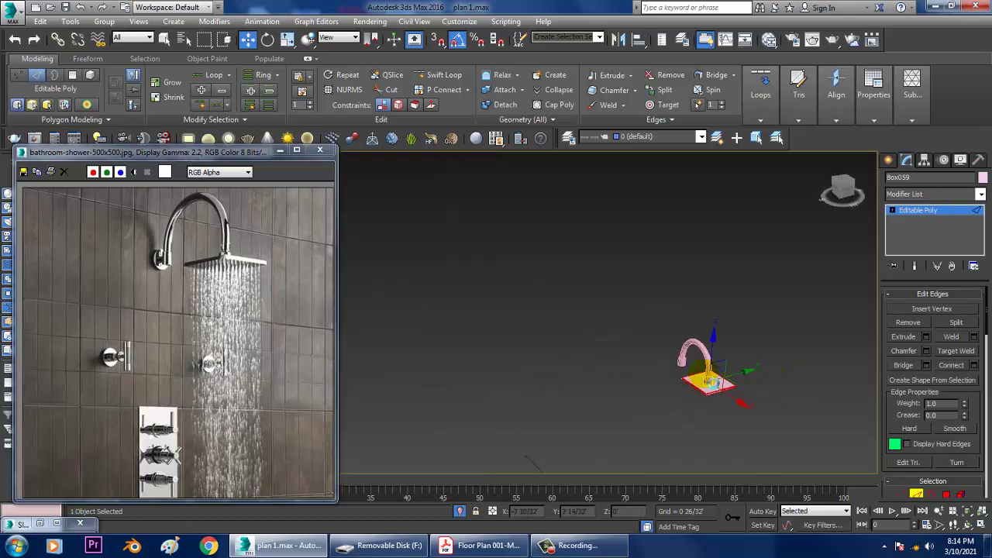
middle_drag(699, 339, 665, 334)
scroll(663, 345, up, 4)
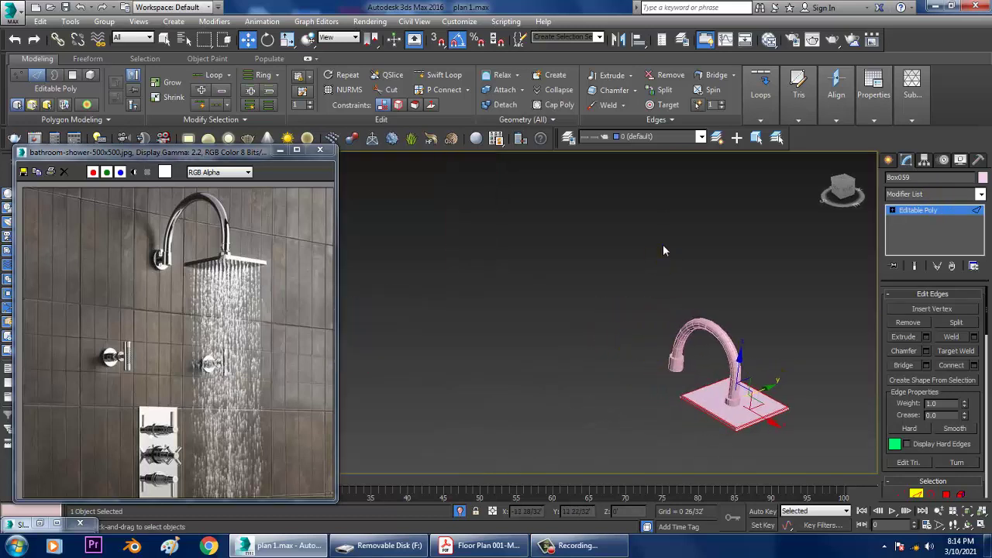
right_click(661, 241)
click(687, 148)
key(z)
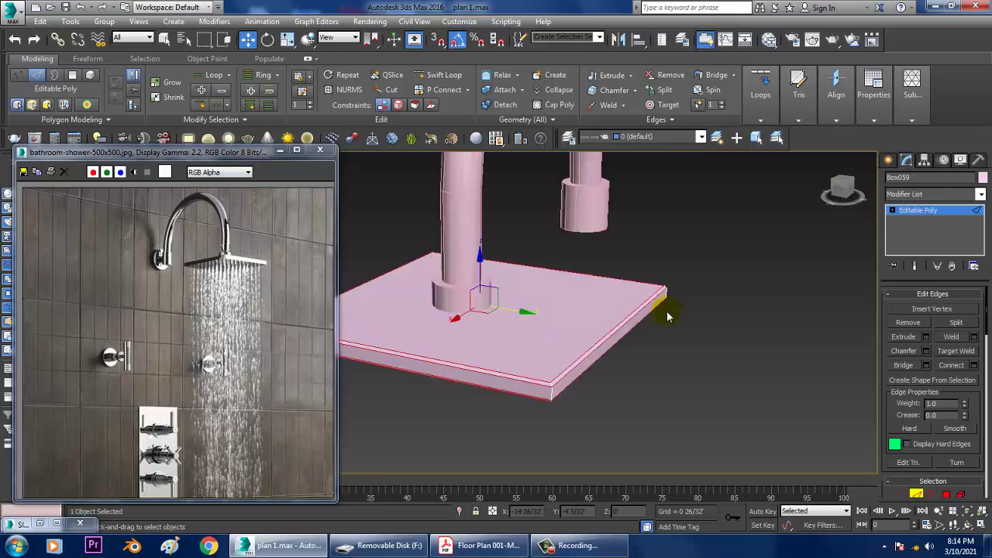
scroll(667, 312, down, 10)
right_click(728, 260)
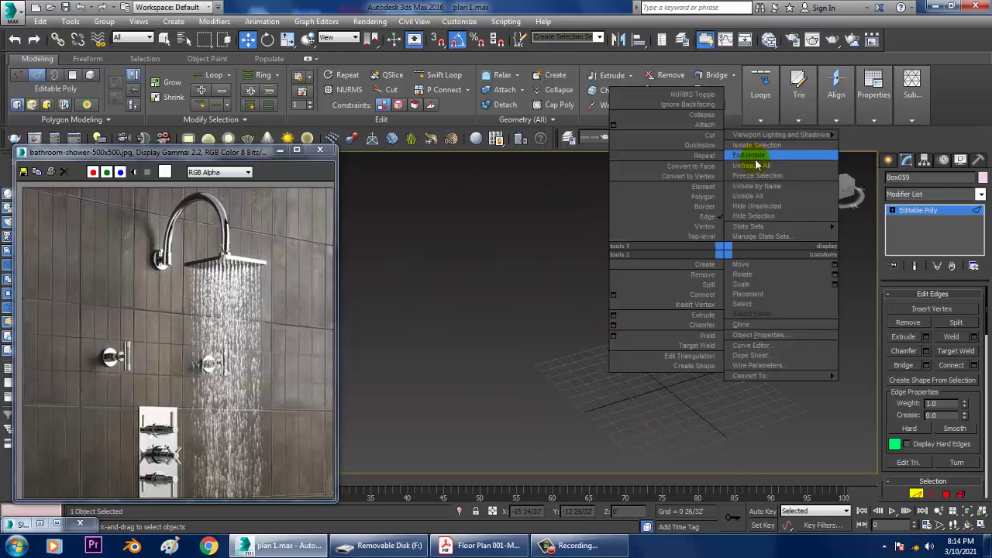
click(753, 156)
- Leave edge editing, select the shower arm and head plate together, and try moving them over to the house model
click(917, 211)
key(ctrl+a)
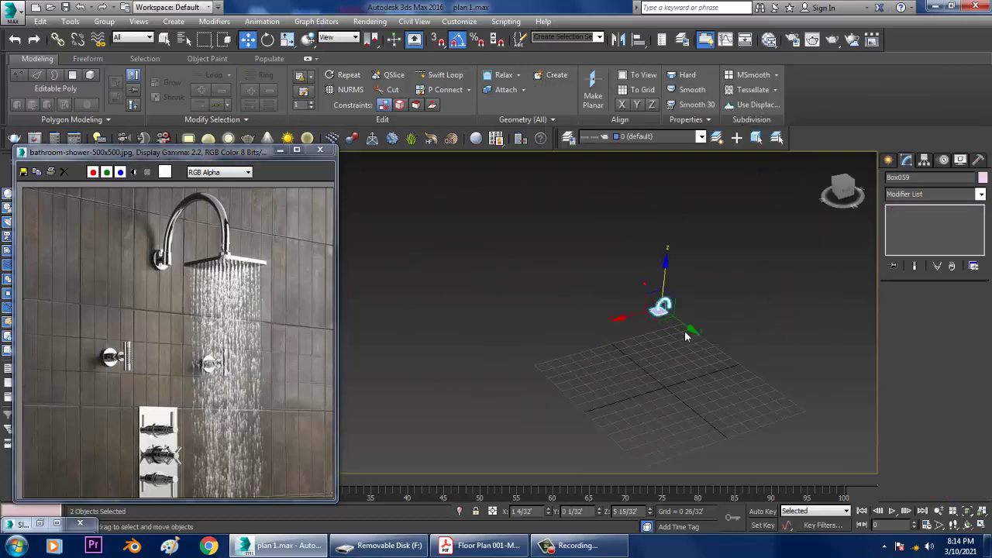
scroll(687, 337, down, 4)
alt+middle_drag(687, 337, 664, 351)
scroll(665, 359, down, 4)
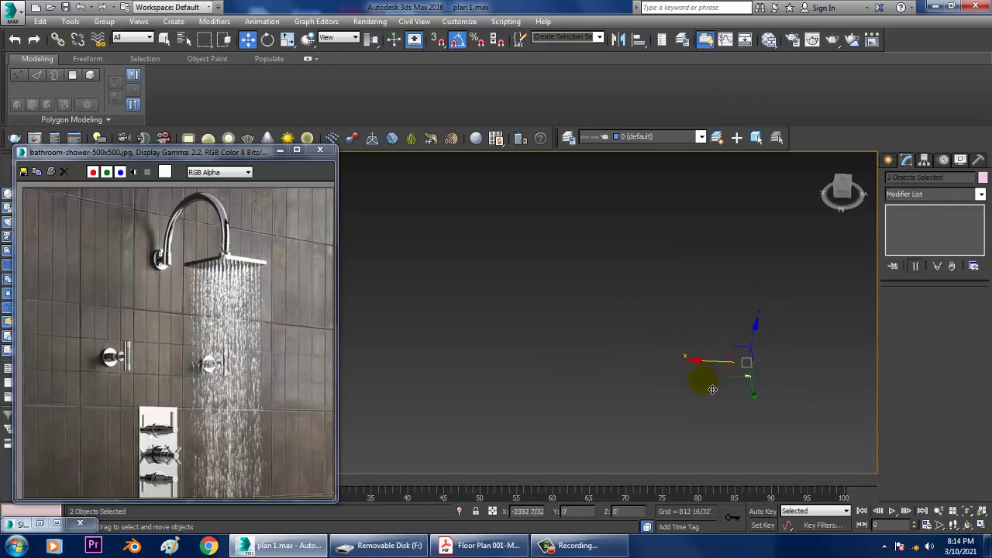
key(z)
scroll(626, 374, down, 10)
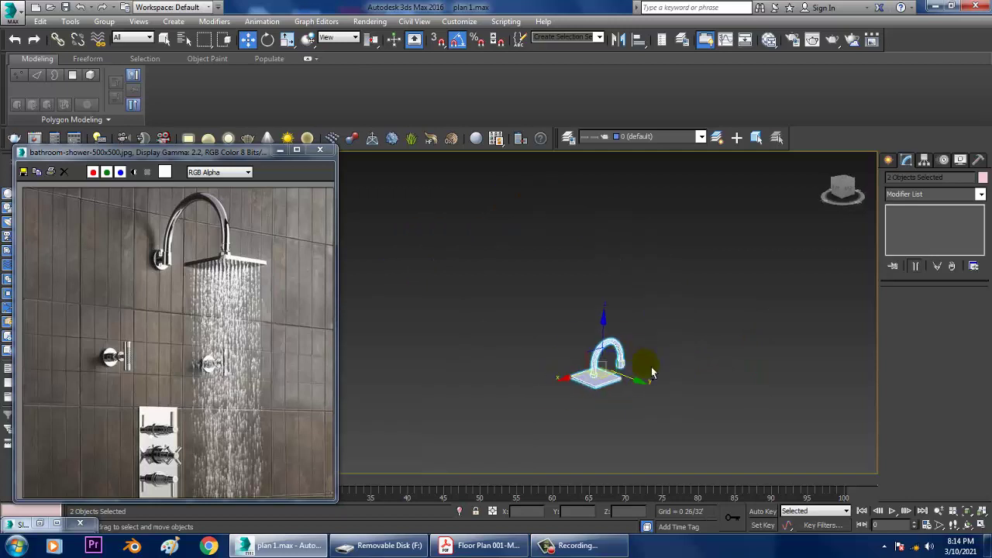
scroll(595, 380, down, 4)
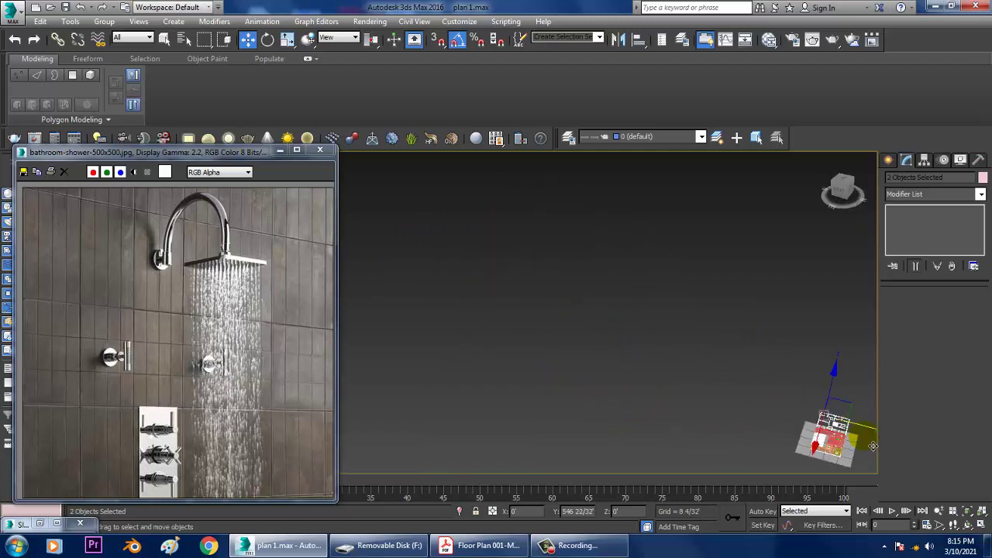
key(z)
scroll(654, 377, down, 6)
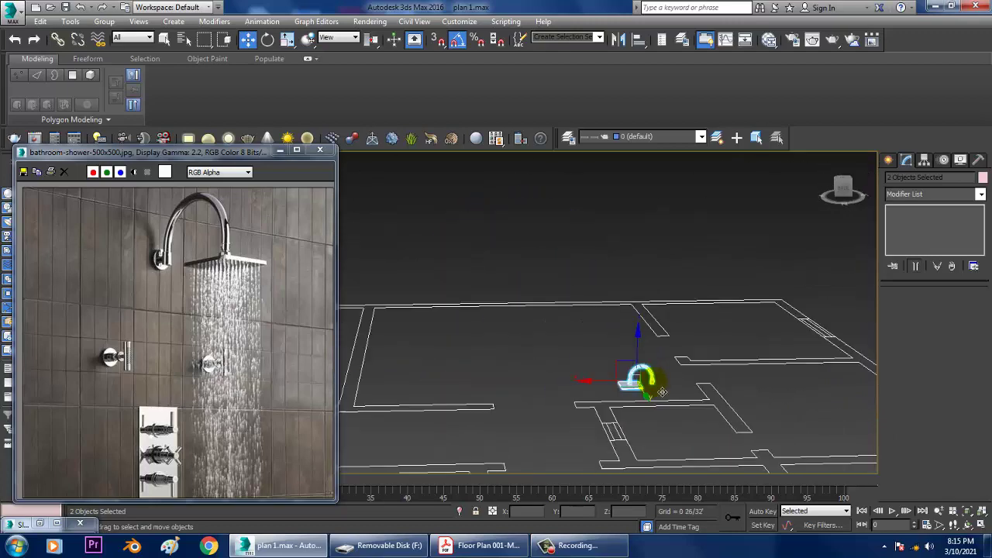
alt+middle_drag(800, 410, 594, 377)
scroll(714, 418, down, 4)
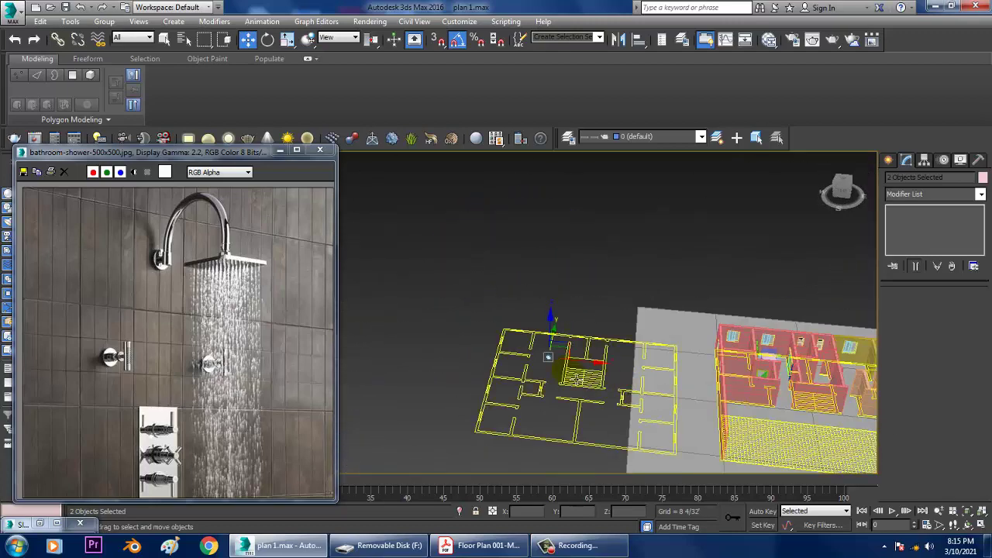
drag(598, 369, 817, 386)
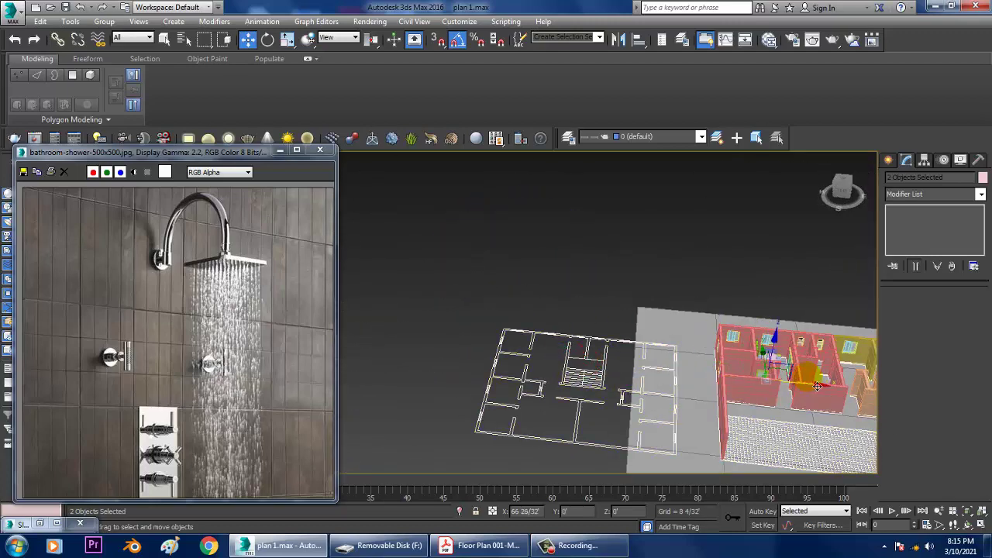
- Undo the move of the shower parts and the earlier exit from isolation
key(z)
scroll(760, 382, down, 4)
alt+middle_drag(760, 382, 703, 370)
key(ctrl+z)
key(ctrl+z)
key(ctrl+z)
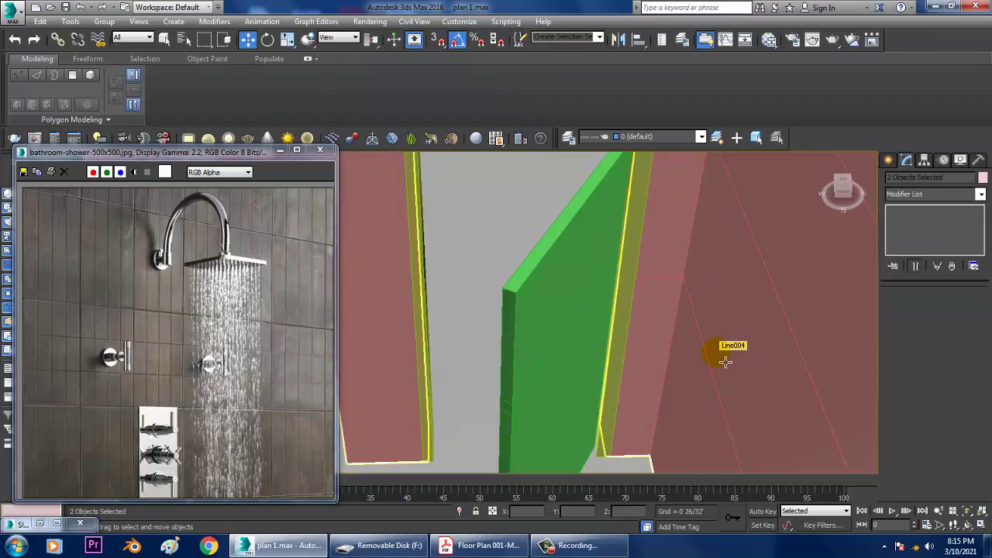
- End the isolation of the head plate so the whole scene is shown
middle_drag(729, 294, 674, 304)
right_click(693, 242)
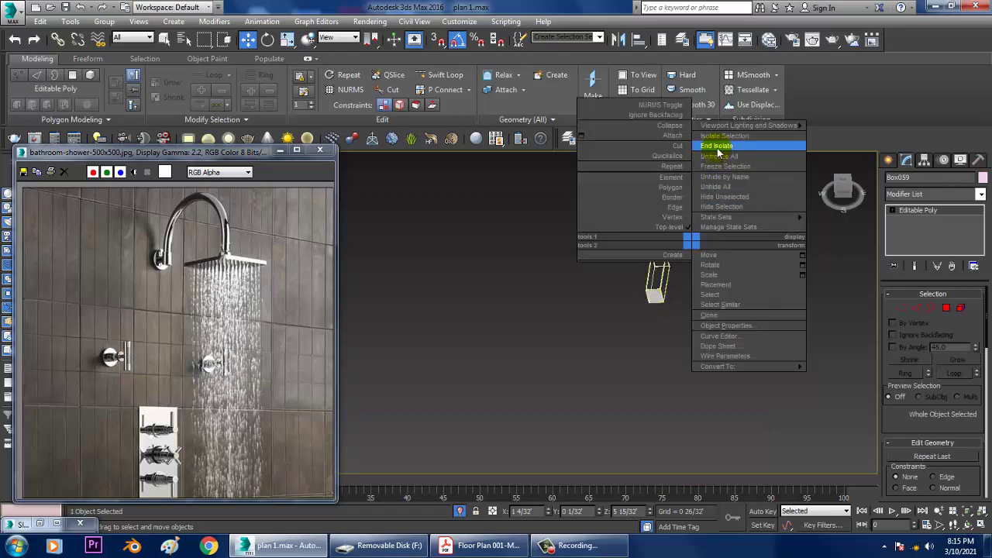
click(714, 146)
scroll(678, 320, down, 6)
scroll(673, 318, down, 8)
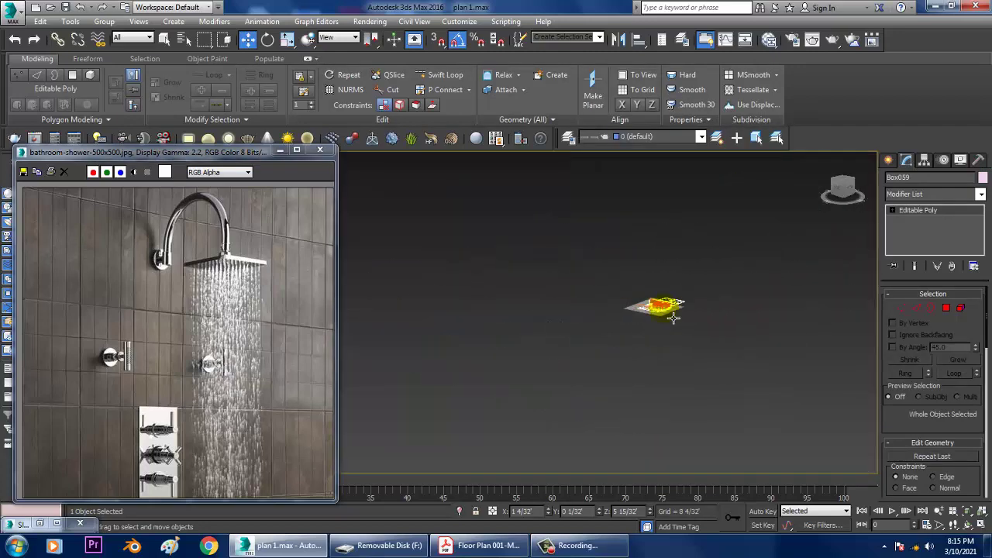
- Select the small round fitting Cylinder012, set it apart from the house, and scale it up uniformly to about 1999%
drag(363, 296, 456, 387)
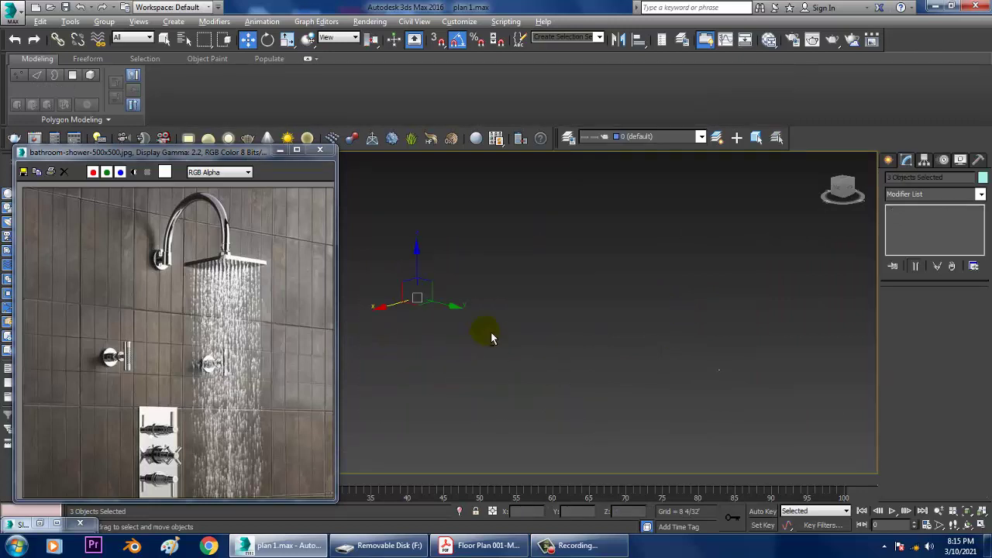
drag(769, 394, 769, 385)
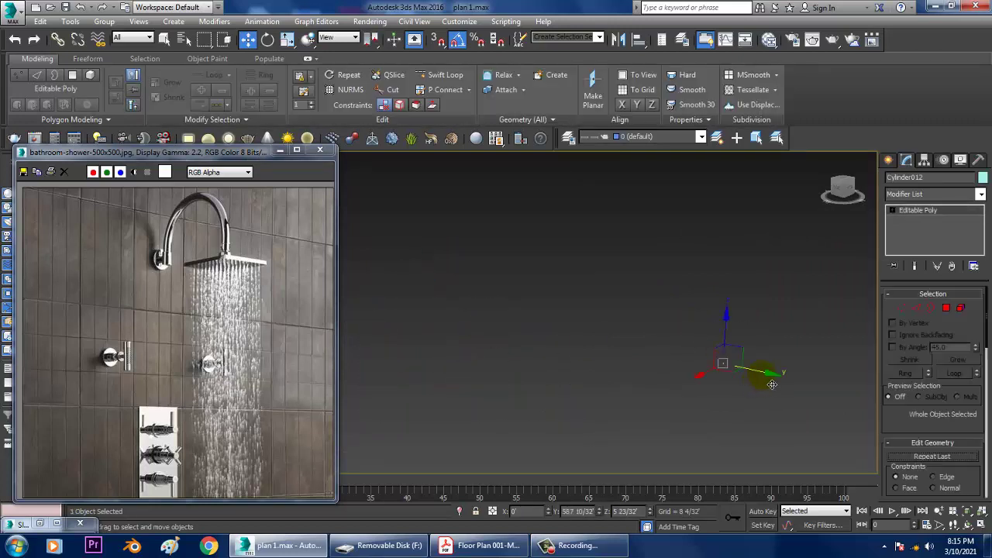
key(ctrl+z)
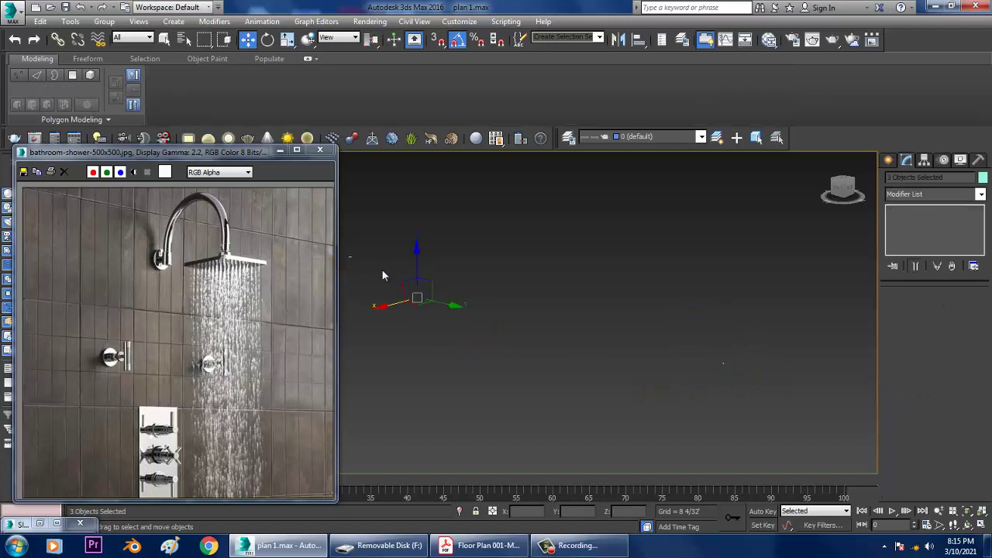
drag(349, 258, 786, 387)
scroll(725, 368, up, 5)
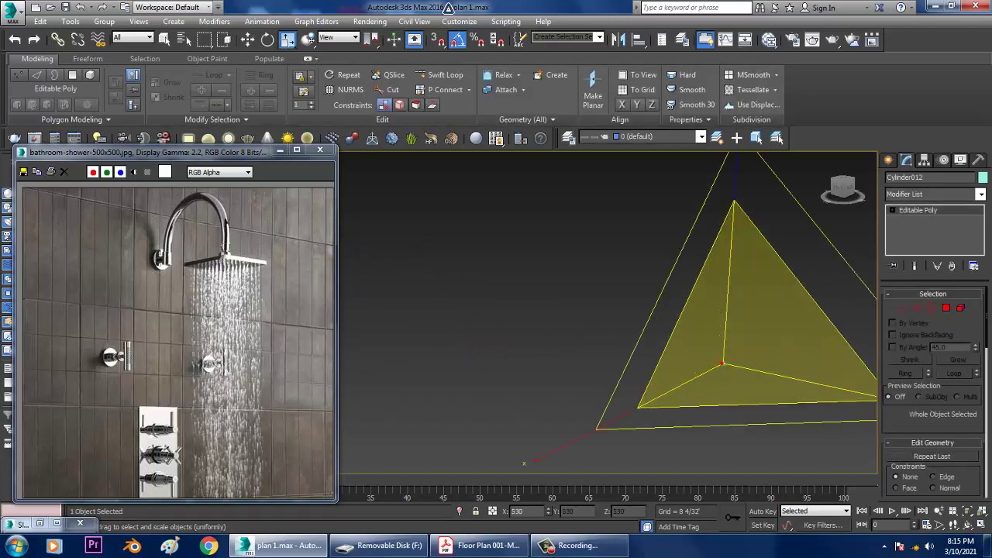
drag(448, 7, 193, 248)
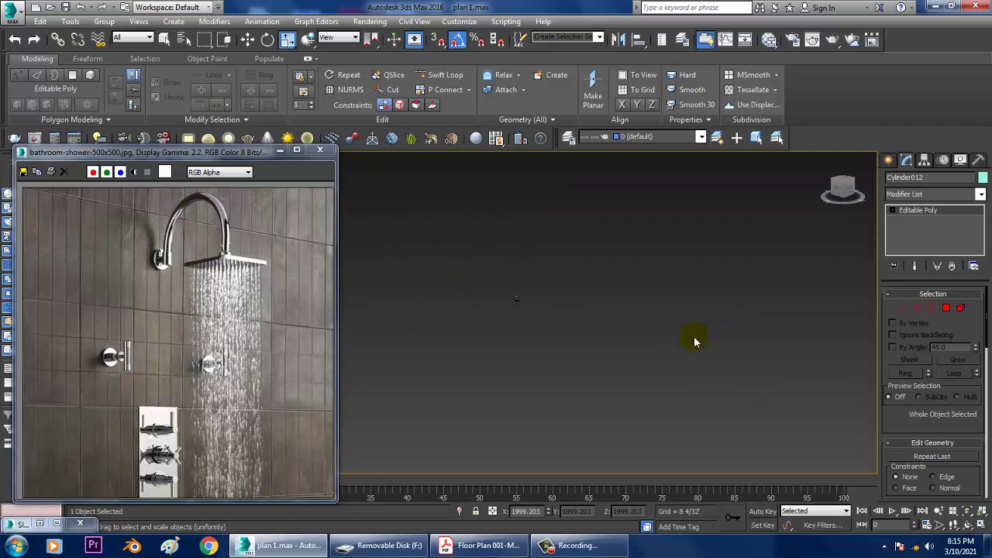
- Align the enlarged round fitting to the shower arm's position
drag(569, 346, 569, 348)
drag(524, 297, 570, 411)
middle_drag(642, 368, 552, 358)
scroll(602, 377, down, 4)
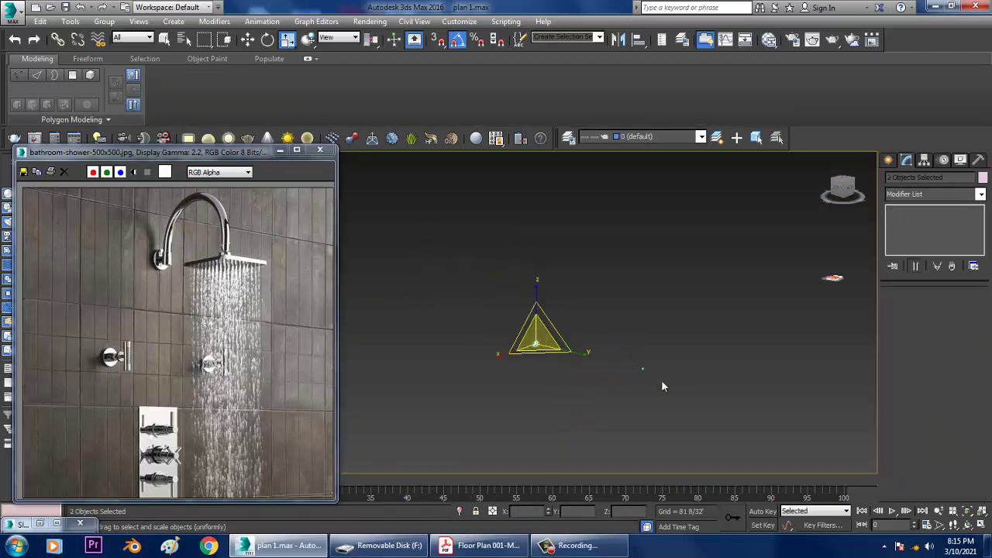
drag(626, 353, 662, 380)
key(alt+a)
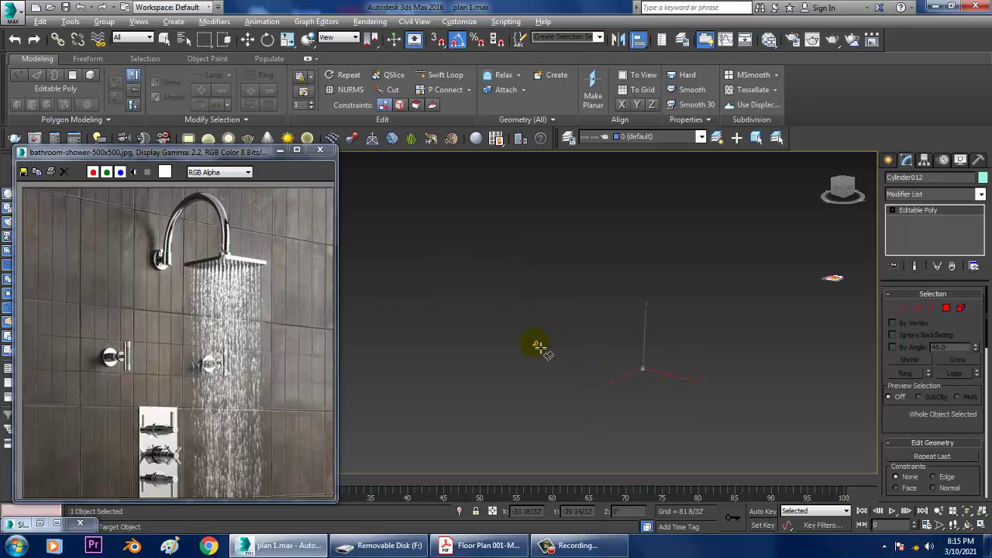
click(538, 346)
click(499, 373)
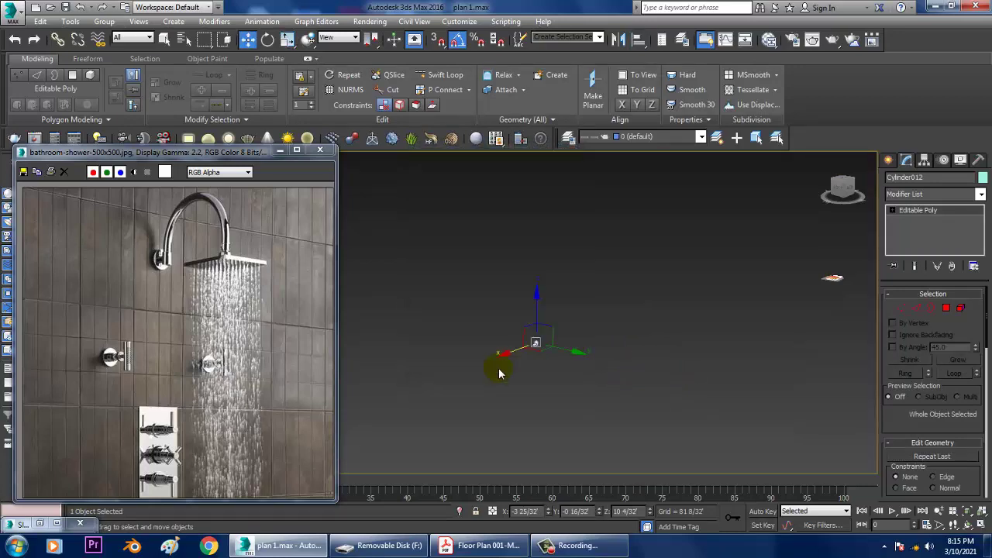
- Move the round fitting to the collar at the arm's wall end, at about X -19 31/32', Z 3 18/32'
key(z)
scroll(561, 355, down, 5)
mouse_move(571, 355)
alt+middle_down()
mouse_move(523, 395)
mouse_move(599, 374)
mouse_move(582, 358)
alt+middle_up()
scroll(583, 357, up, 3)
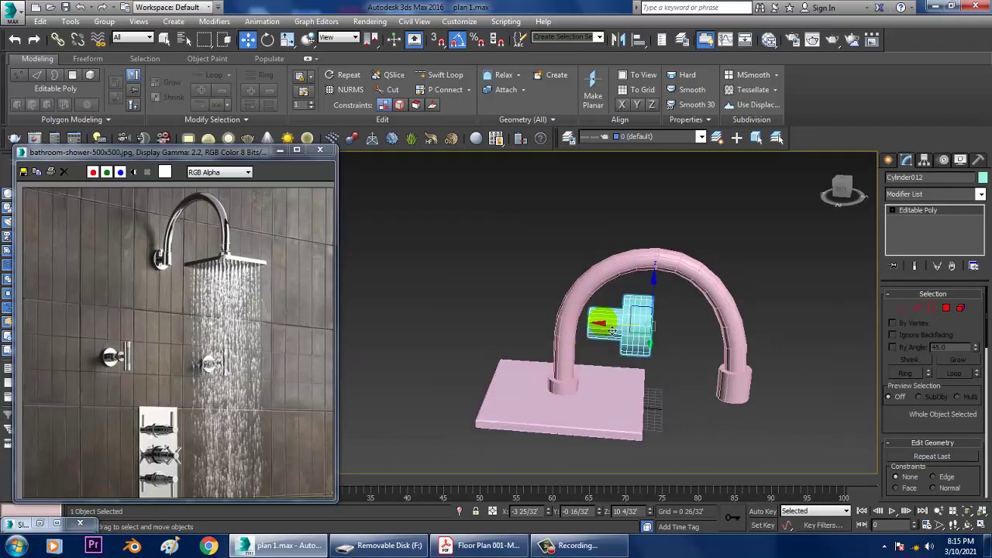
drag(612, 328, 833, 359)
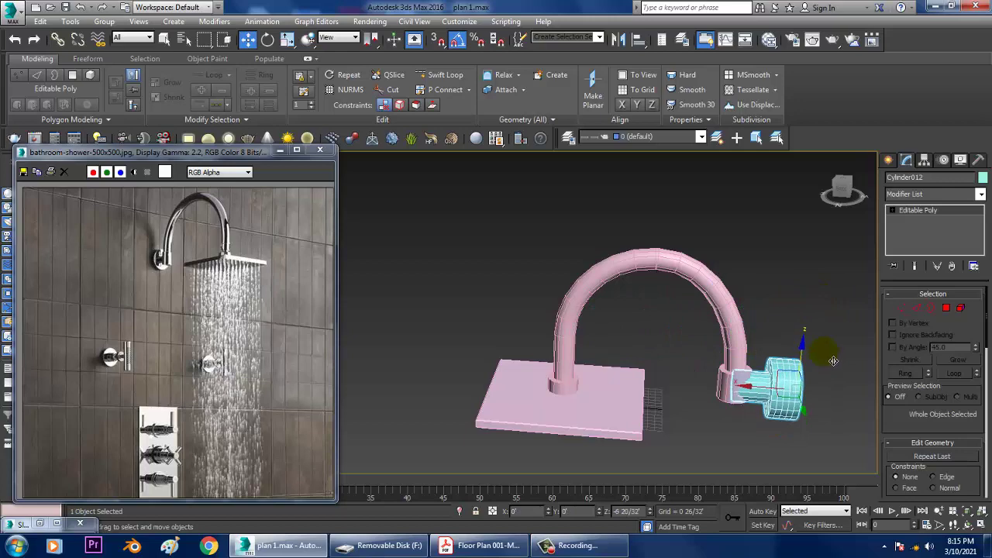
alt+middle_drag(833, 359, 829, 363)
- Scale the round fitting non-uniformly to about 2150% across its diameter and 1167% along its axis
key(z)
key(r)
scroll(597, 388, down, 4)
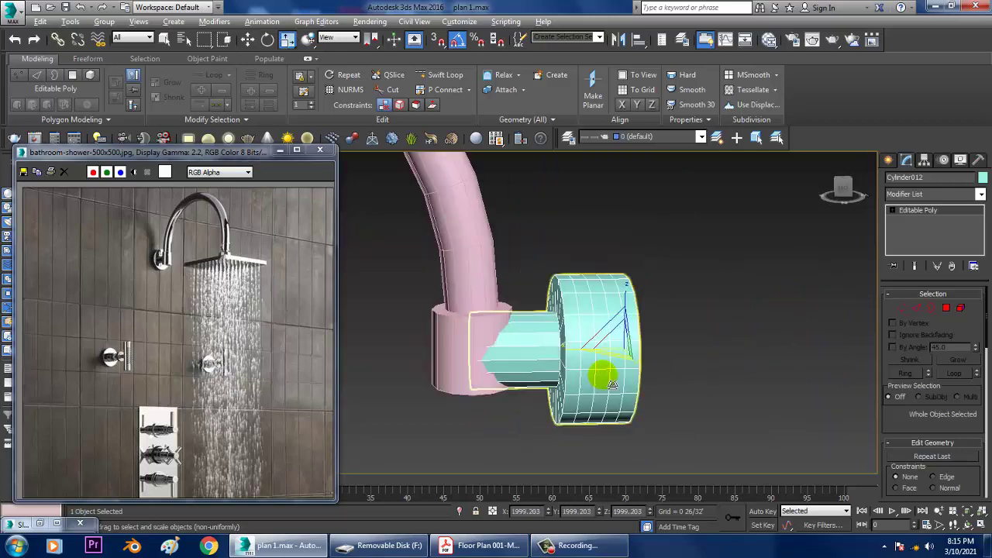
scroll(620, 349, down, 2)
key(w)
alt+middle_drag(616, 353, 574, 378)
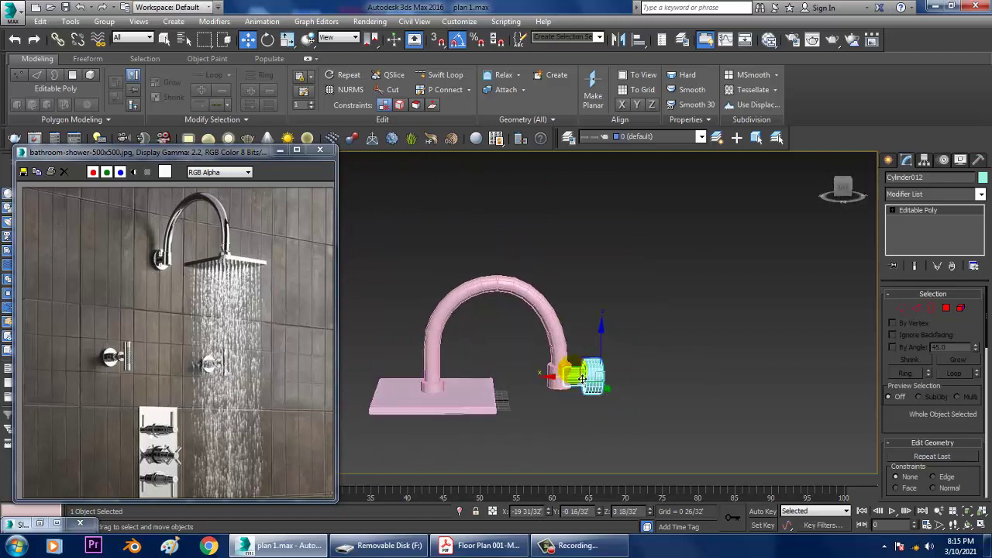
scroll(628, 391, up, 4)
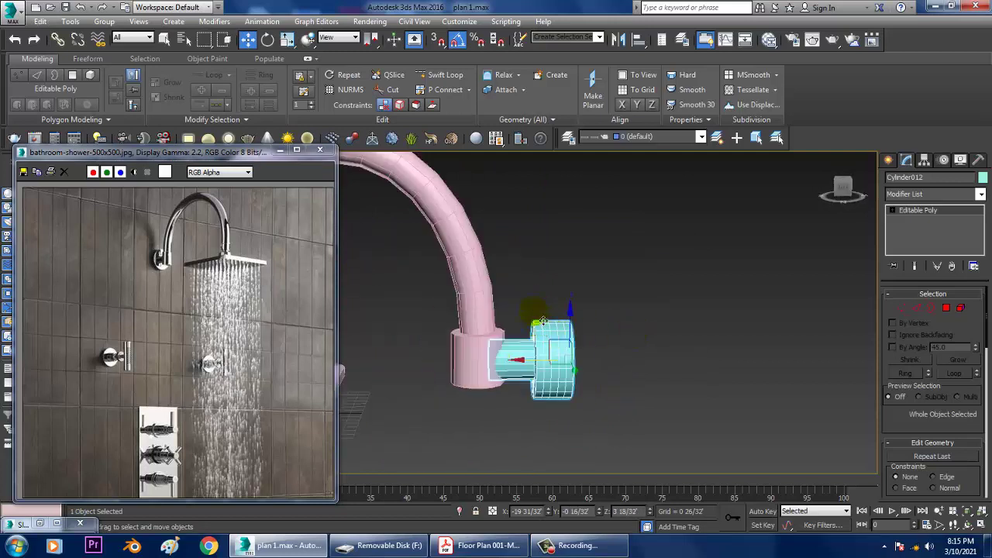
key(r)
drag(527, 362, 563, 362)
key(w)
- Try to taper the fitting's neck by selecting its end vertices and scaling them inward
alt+middle_drag(577, 366, 482, 342)
key(1)
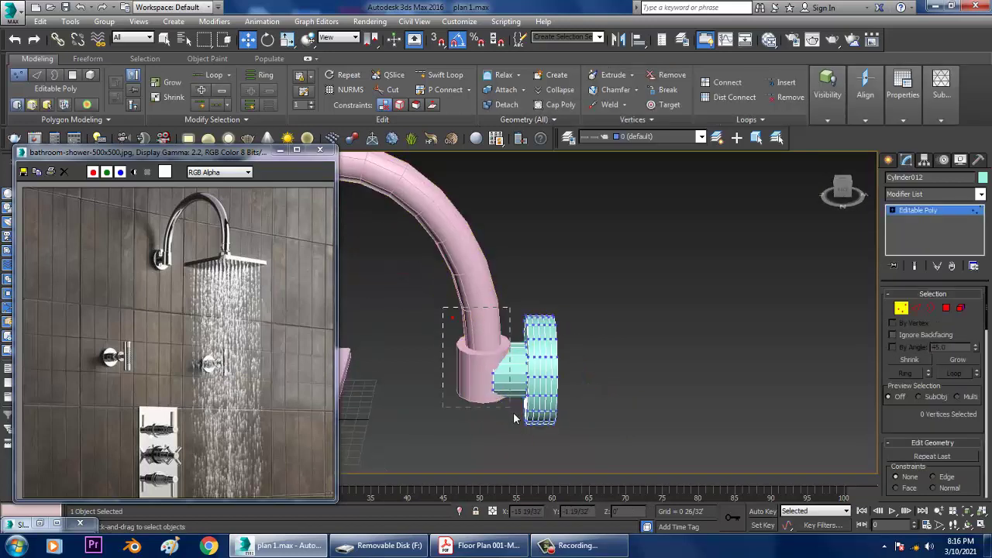
drag(513, 437, 512, 436)
key(z)
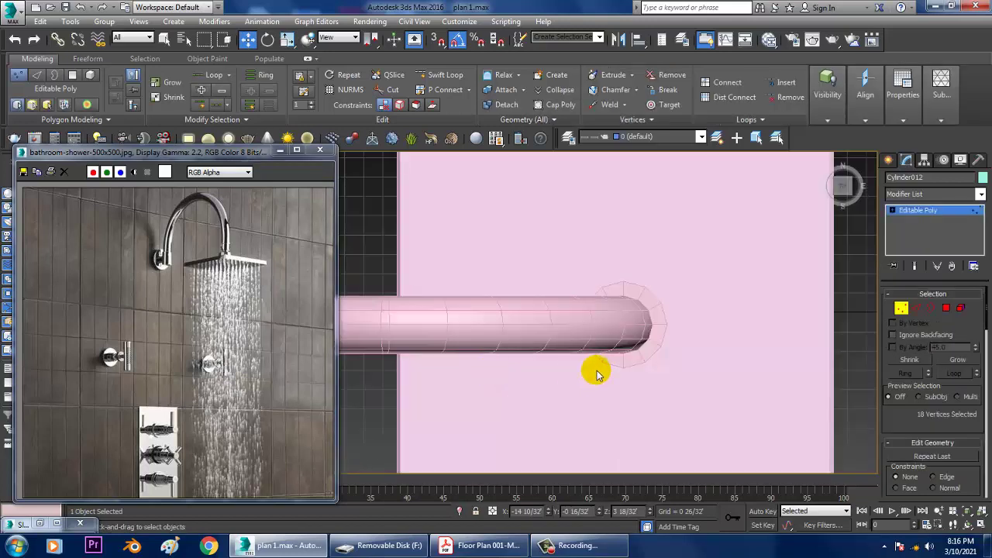
key(f)
key(z)
middle_drag(600, 363, 645, 372)
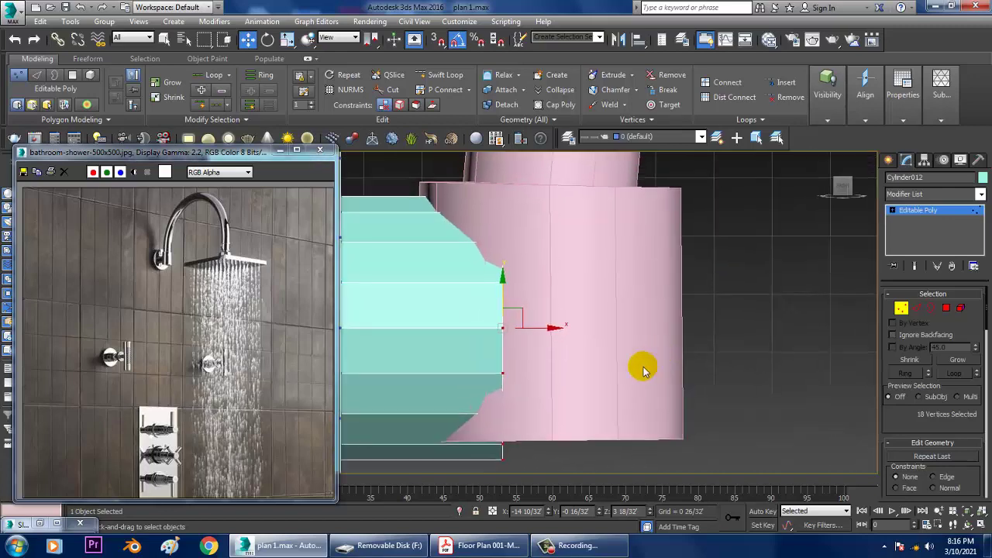
key(p)
key(shift+z)
key(shift+z)
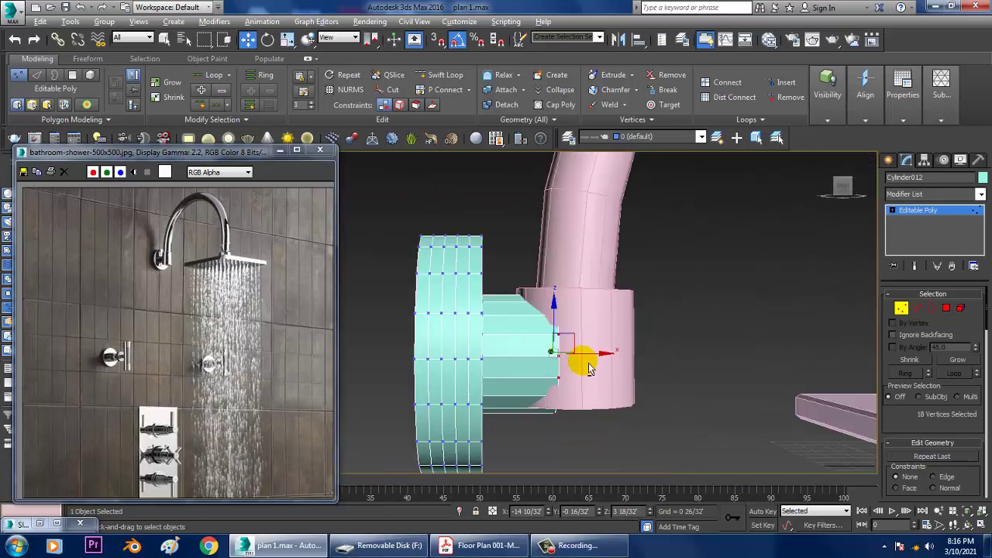
key(r)
drag(563, 354, 572, 380)
click(959, 210)
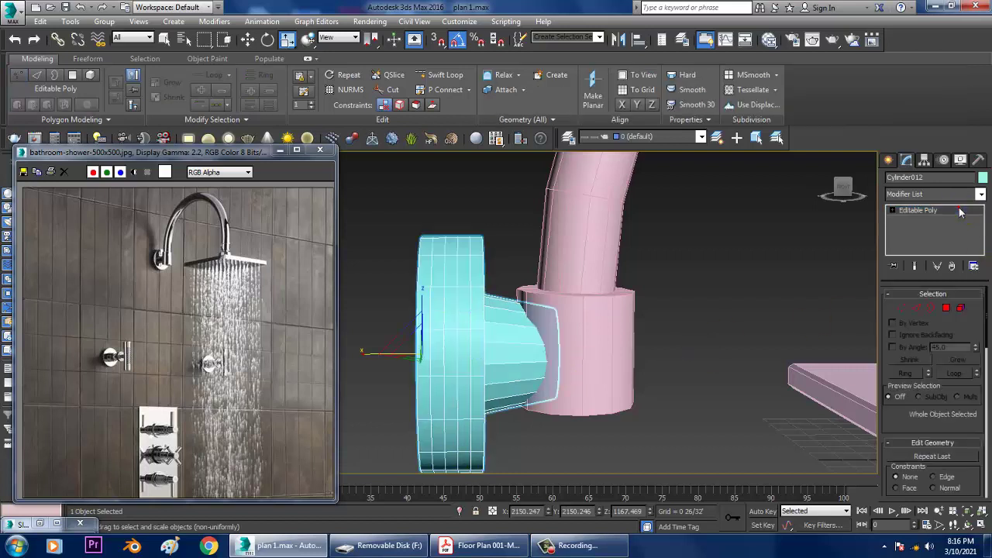
- Add an edge loop around the fitting's neck and scale the end vertices inward to round its tip
click(444, 76)
click(518, 312)
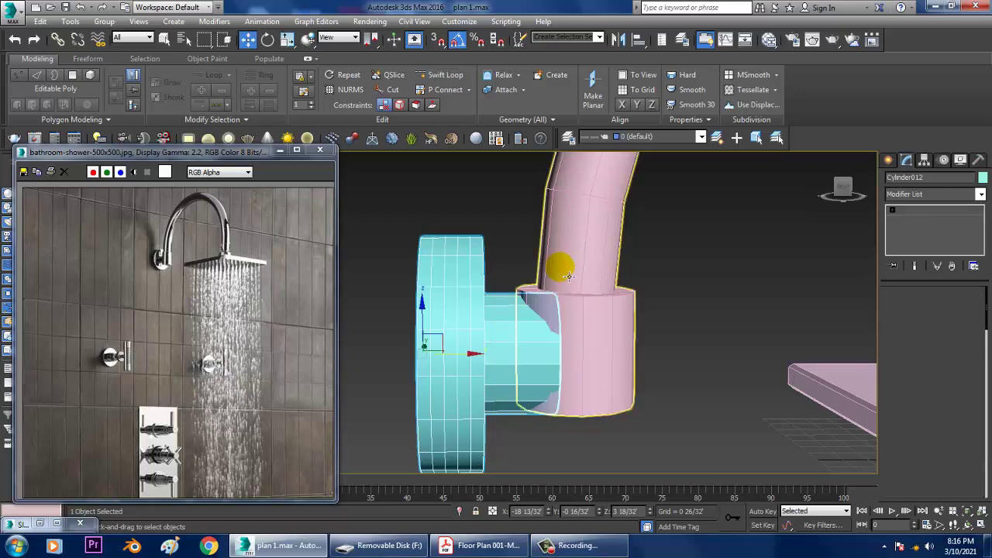
key(r)
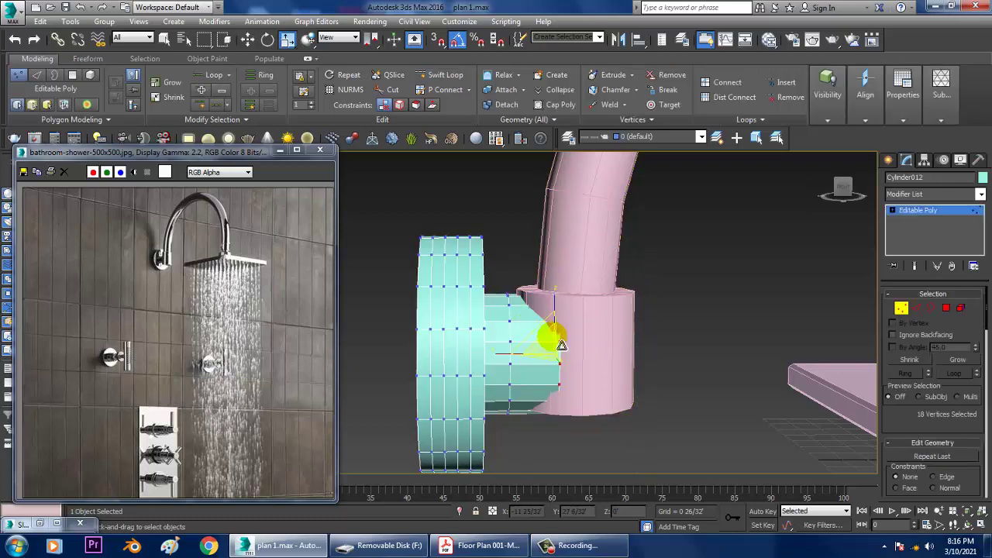
drag(552, 339, 569, 368)
key(w)
click(929, 212)
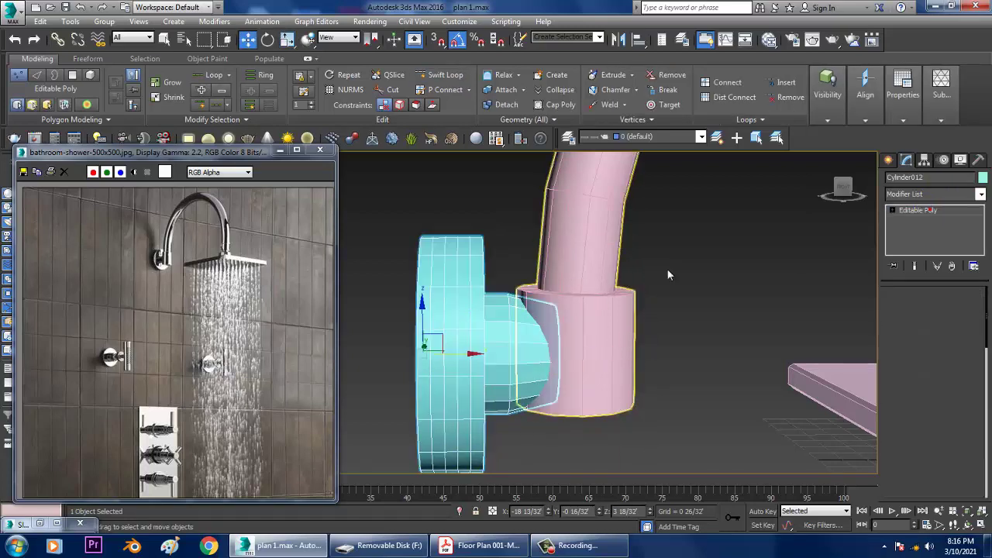
- Select the shower arm, head plate and wall fitting together
scroll(669, 274, down, 5)
alt+middle_drag(670, 280, 725, 306)
scroll(688, 316, down, 4)
drag(485, 228, 708, 356)
scroll(690, 349, down, 4)
alt+middle_drag(542, 261, 594, 268)
middle_drag(709, 327, 504, 373)
scroll(596, 351, down, 3)
scroll(504, 372, down, 3)
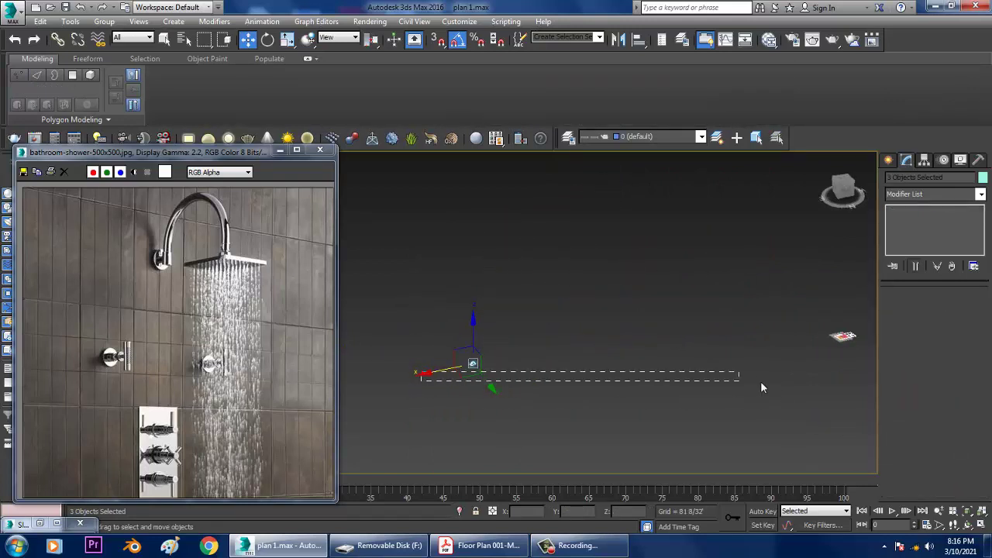
- Try to move the selected shower parts freehand onto the house model
drag(761, 383, 763, 384)
key(ctrl+z)
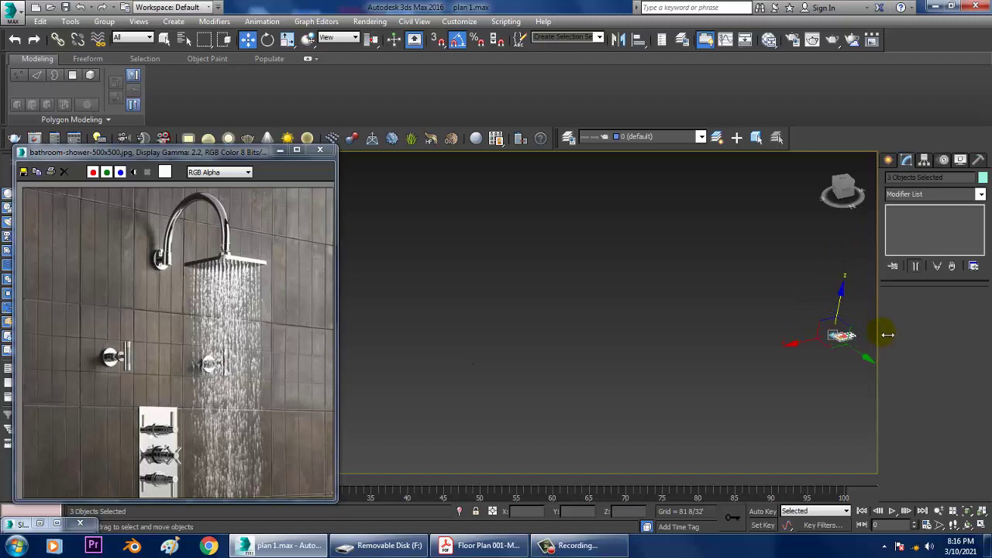
key(z)
scroll(637, 359, down, 10)
alt+middle_drag(630, 377, 607, 402)
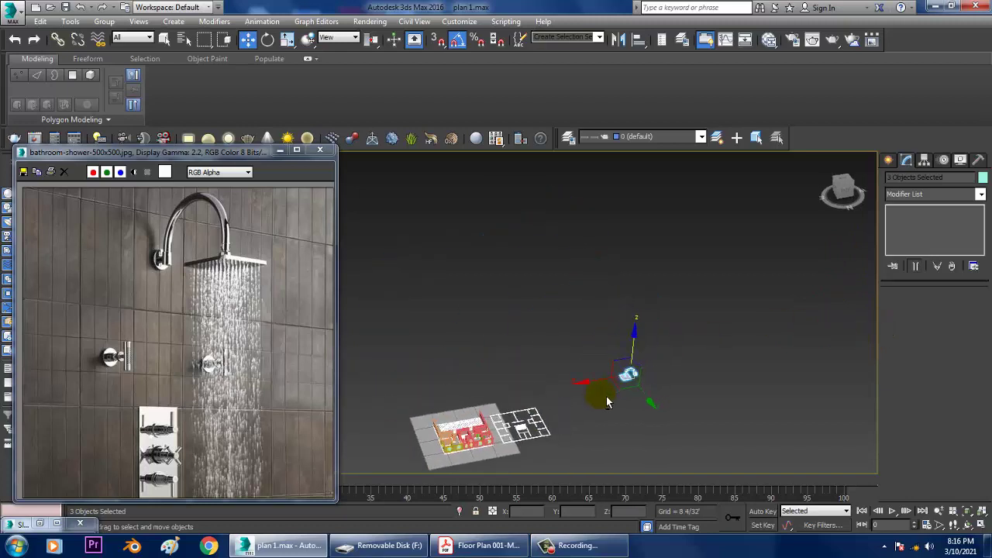
drag(596, 396, 433, 461)
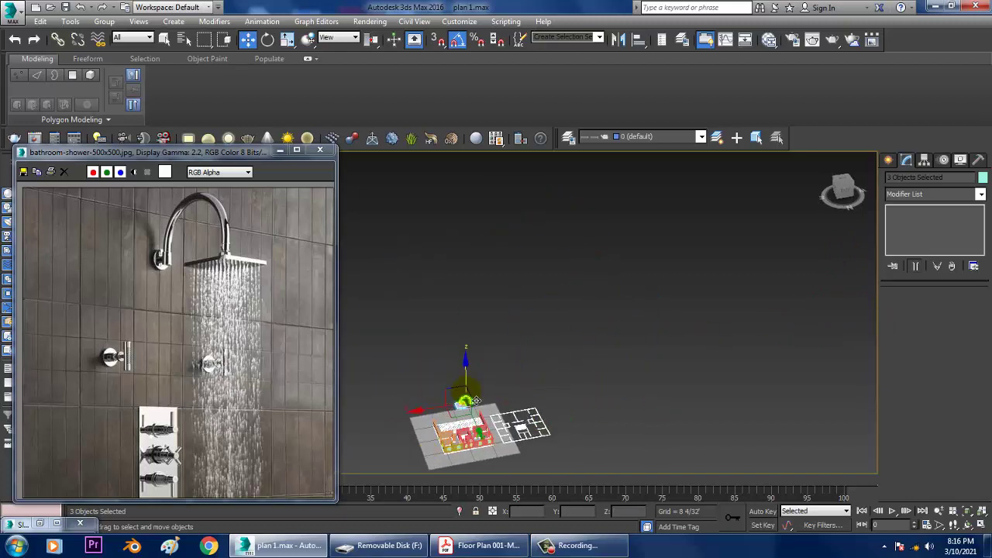
key(z)
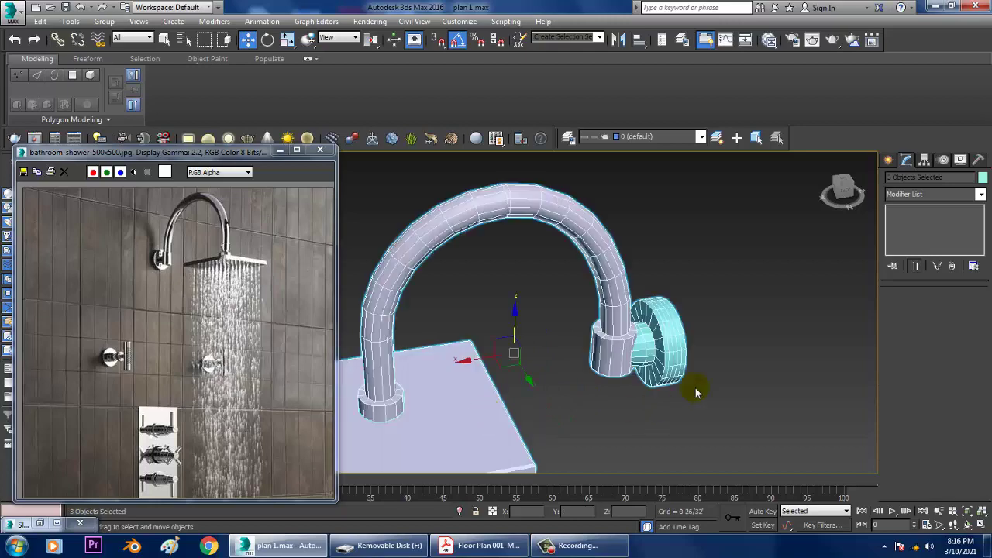
scroll(675, 400, down, 6)
scroll(674, 401, down, 10)
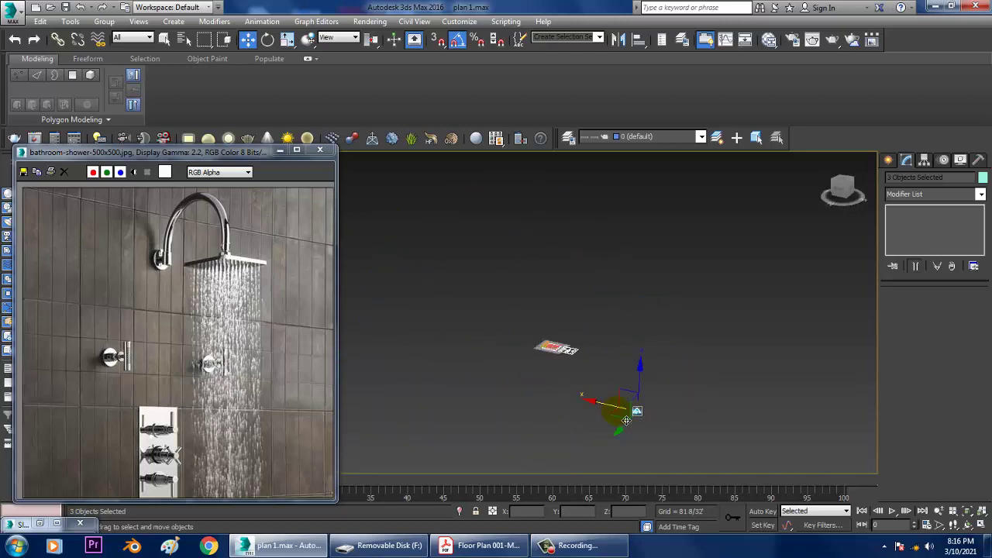
- Align the selected shower parts with the house floor plane (Plane001), pivot point to pivot point in X, Y and Z
key(alt+a)
scroll(618, 418, up, 5)
scroll(597, 423, down, 5)
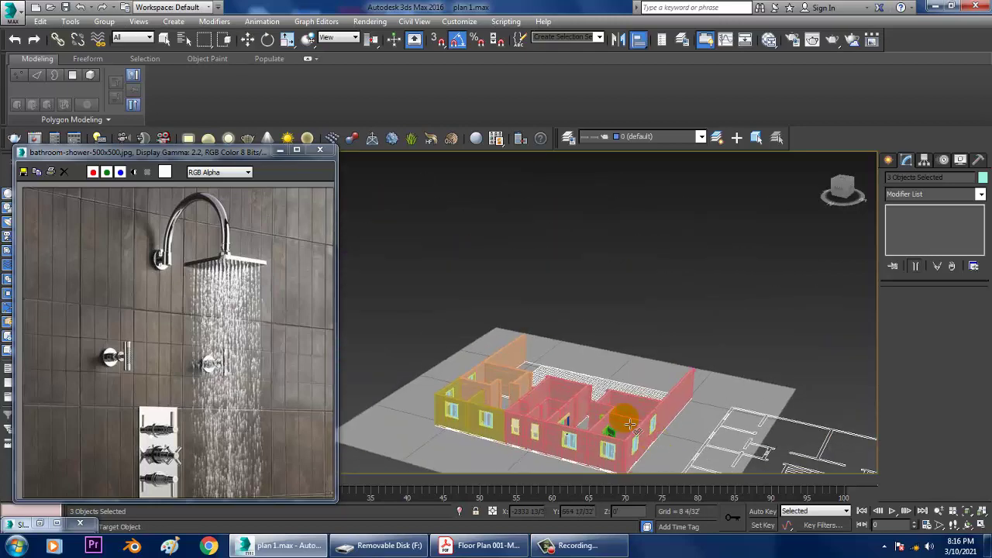
click(587, 429)
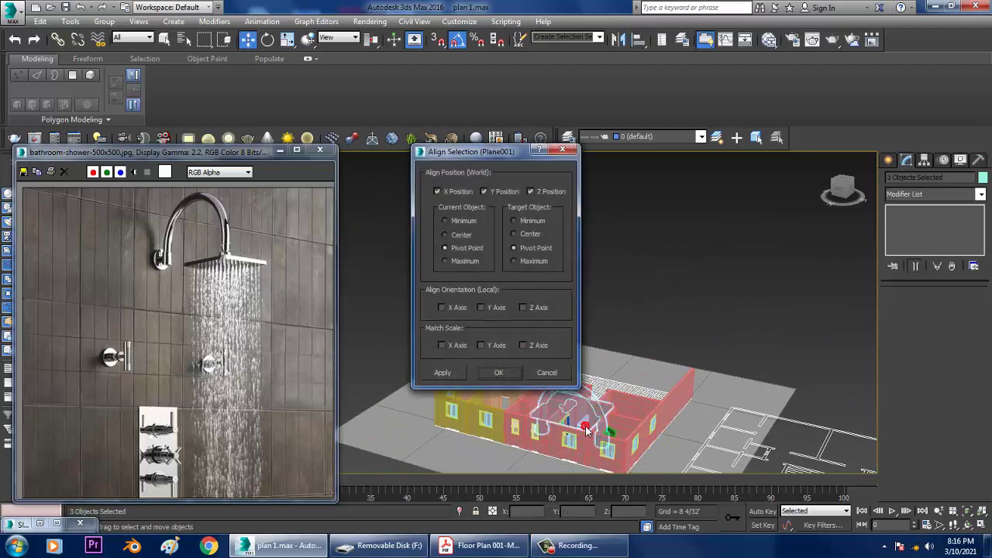
click(499, 373)
scroll(583, 351, up, 5)
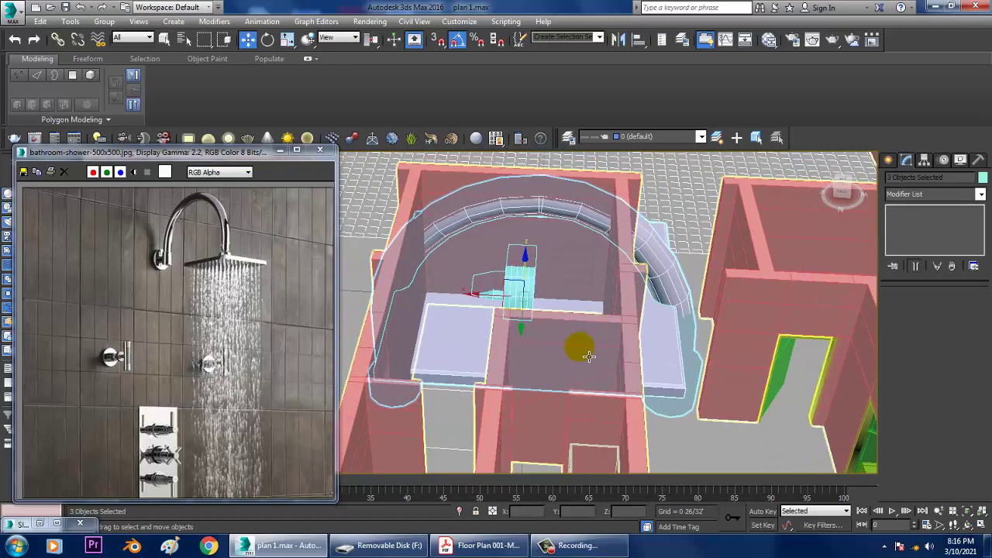
- Scale the three shower parts down uniformly to a small fraction of the room's width
key(r)
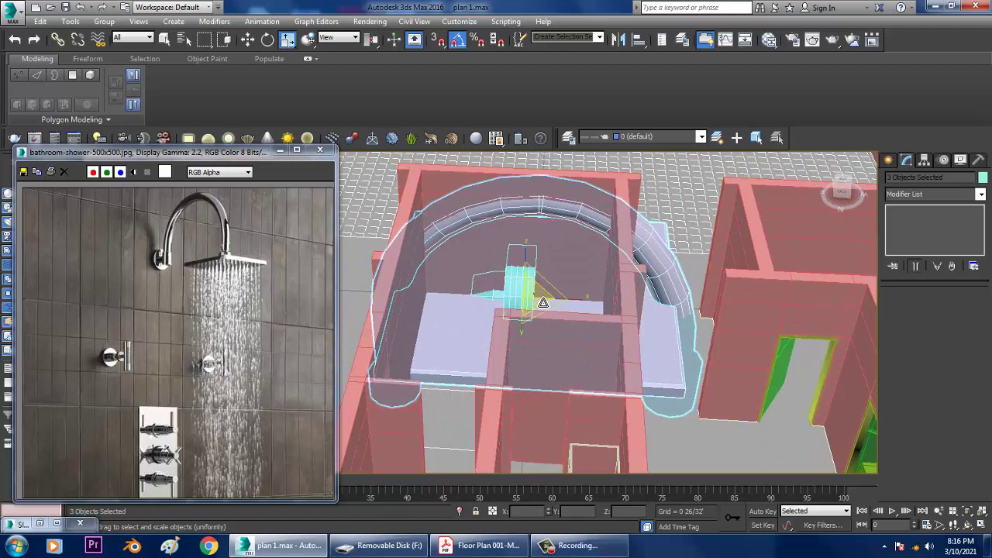
drag(543, 303, 653, 357)
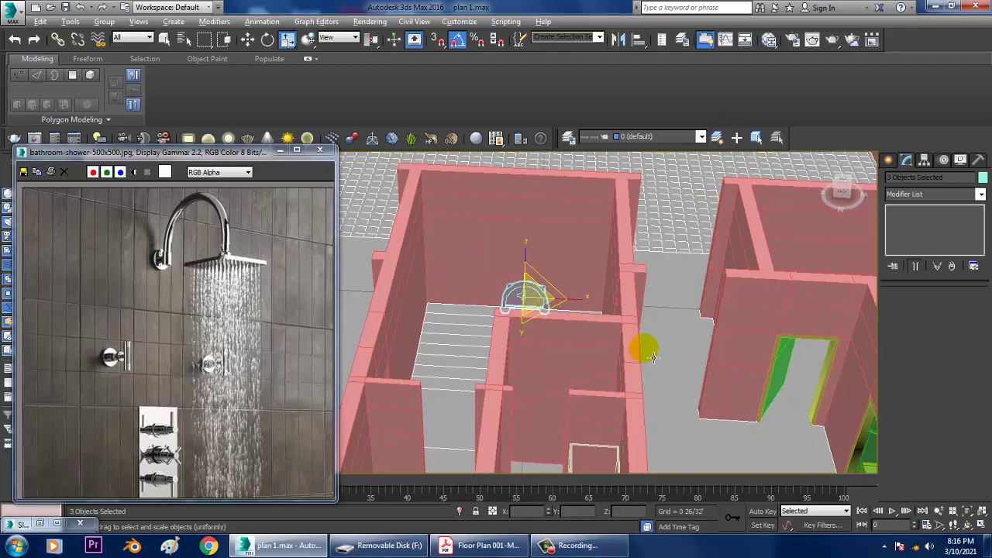
alt+middle_drag(653, 356, 628, 318)
scroll(571, 333, down, 5)
key(z)
scroll(514, 336, down, 4)
scroll(514, 336, down, 6)
scroll(629, 319, up, 1)
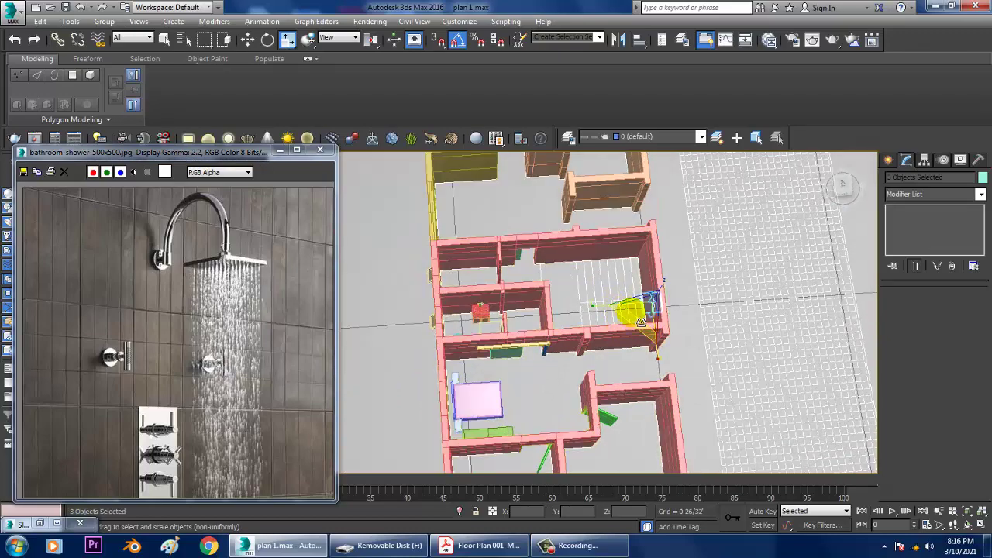
- Move the shower parts across the house into the bathroom, over the glass shower enclosure
key(w)
drag(549, 343, 479, 370)
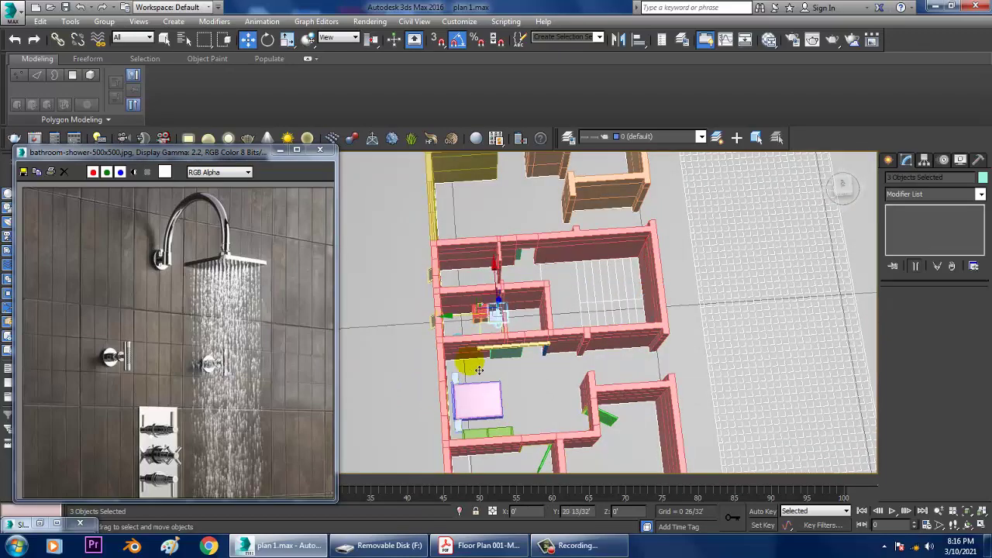
alt+middle_drag(472, 333, 540, 296)
scroll(539, 296, up, 3)
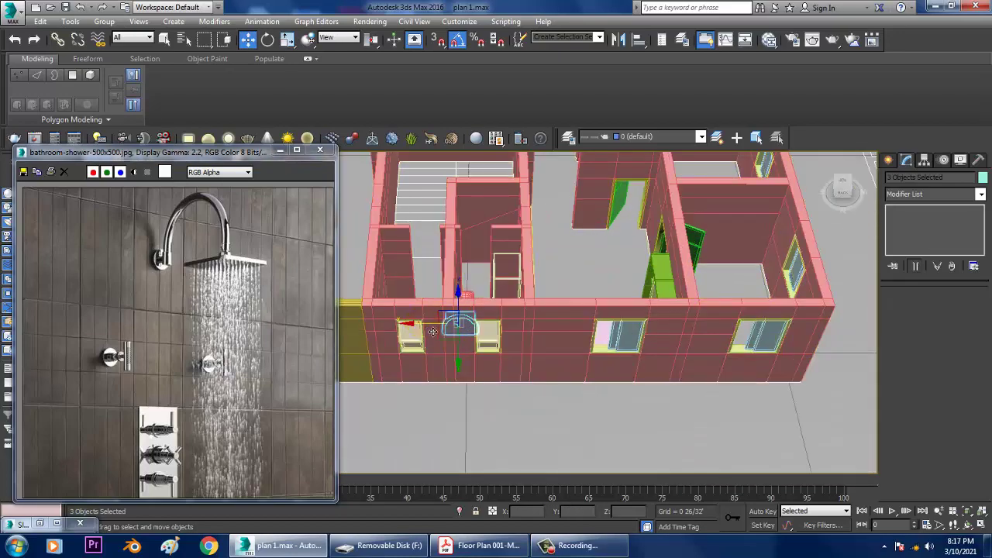
drag(508, 306, 506, 254)
key(z)
alt+middle_drag(501, 269, 572, 266)
scroll(571, 266, down, 4)
scroll(571, 270, up, 5)
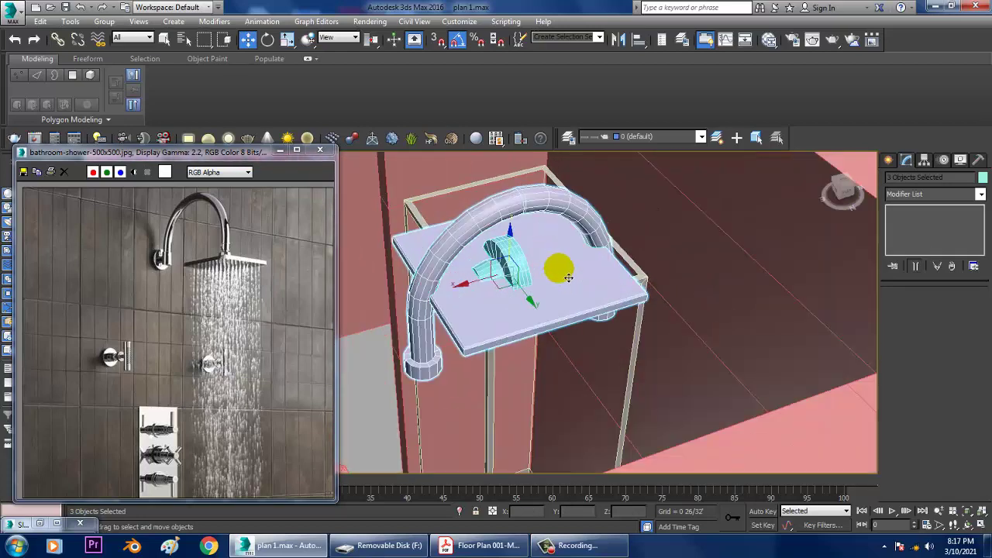
- Select only the curved shower arm and scale it down uniformly to well within the head plate's width
click(556, 214)
key(r)
drag(512, 267, 592, 385)
alt+middle_drag(589, 329, 516, 304)
key(w)
scroll(517, 292, up, 5)
key(z)
scroll(517, 305, down, 4)
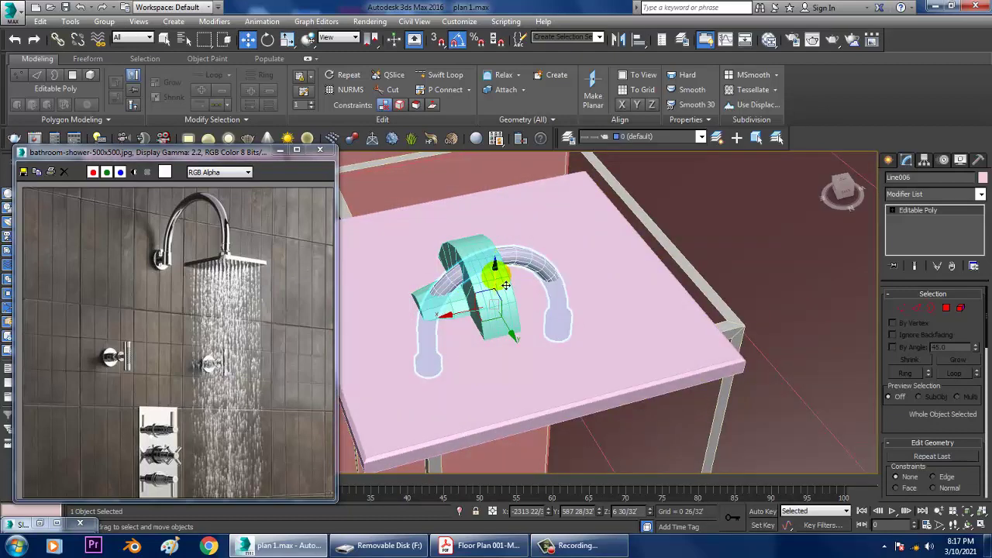
- Lower the shower arm vertically to below the head plate
drag(515, 273, 522, 361)
alt+middle_drag(523, 361, 583, 340)
scroll(588, 320, down, 5)
scroll(578, 304, up, 3)
- Select the arm, head plate, round fitting and shower enclosure together in wireframe display and isolate them
ctrl+click(572, 271)
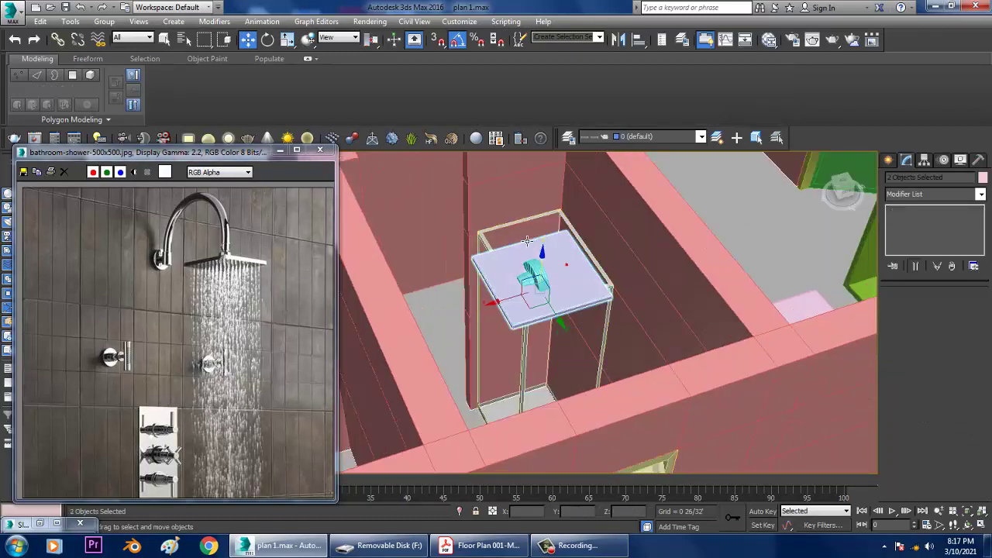
key(F3)
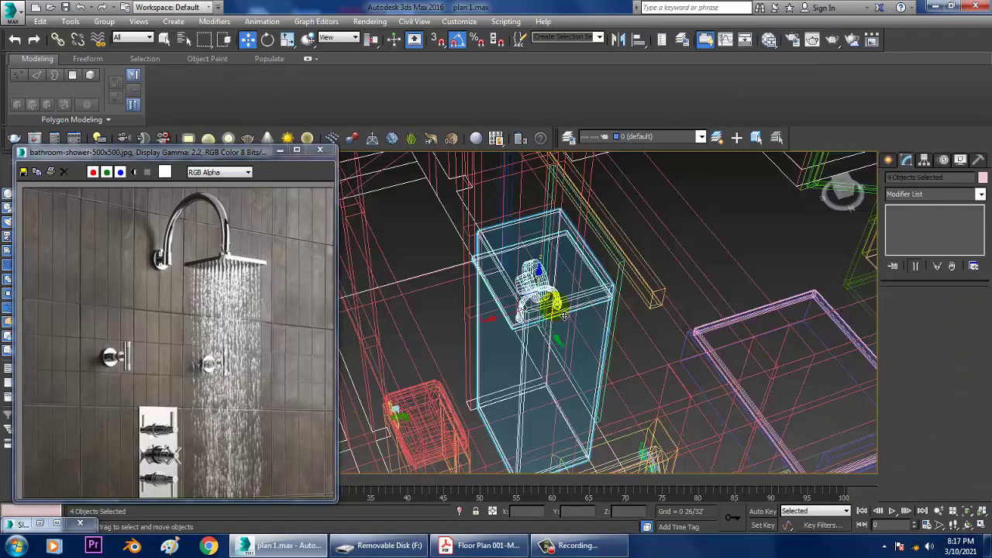
scroll(559, 320, up, 3)
alt+middle_drag(554, 331, 552, 318)
key(alt+q)
- Move the shower arm along X by about 0 21/32' so it sits inside the enclosure
click(679, 275)
alt+middle_drag(578, 272, 501, 297)
click(488, 294)
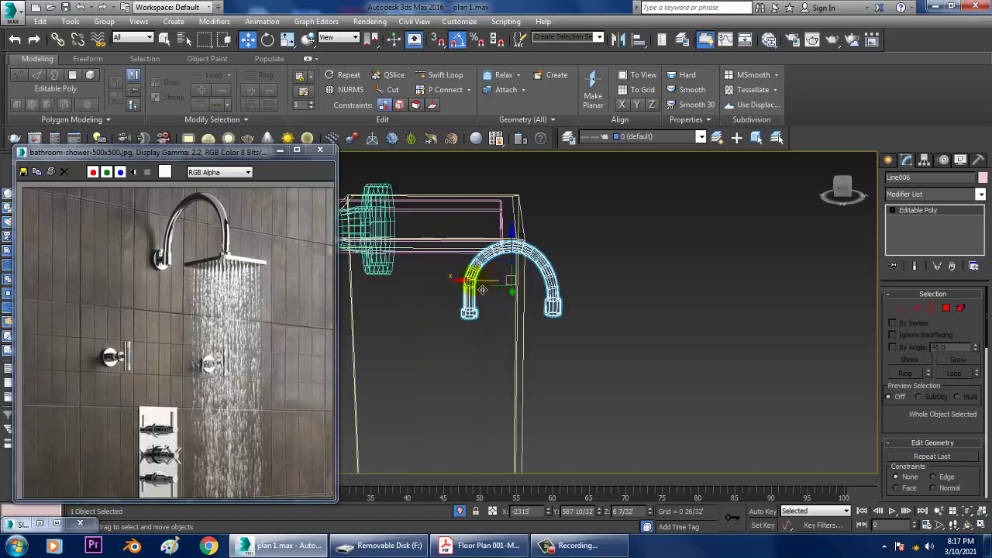
drag(482, 290, 431, 288)
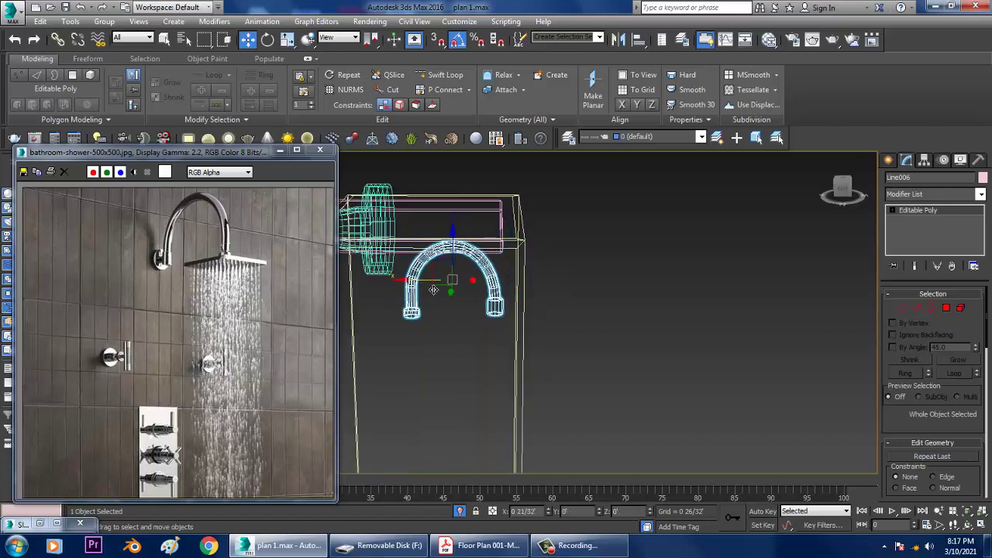
- Scale the round wall fitting down uniformly to about 46%
click(388, 224)
alt+middle_drag(387, 224, 408, 237)
key(r)
drag(390, 233, 443, 303)
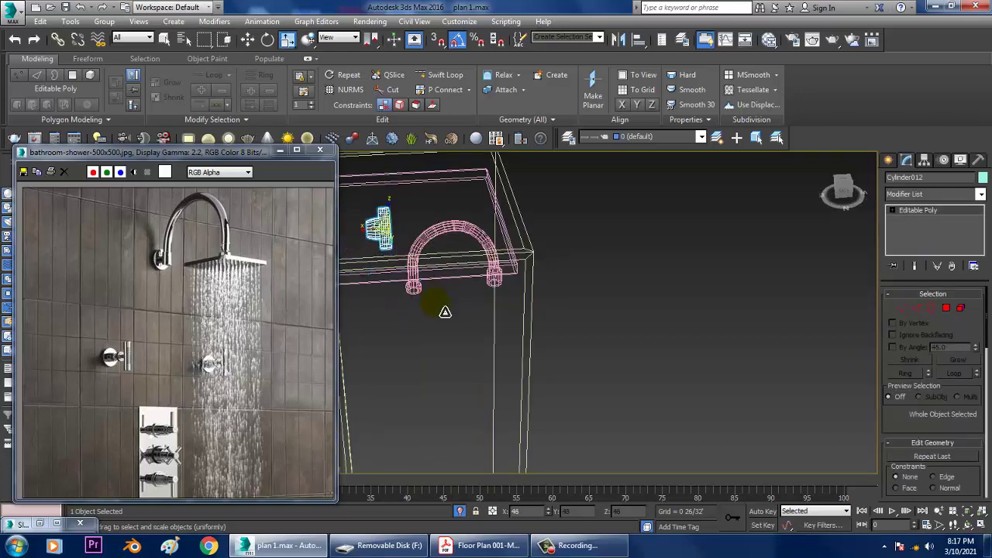
- Move the round fitting along all three axes so its neck meets the collar at the arm's wall end
key(w)
drag(353, 242, 460, 241)
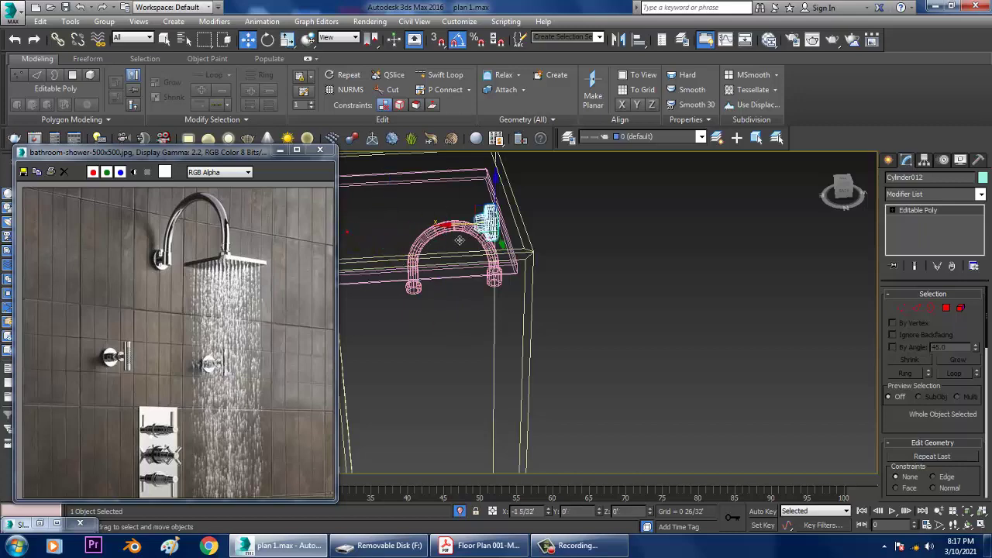
alt+middle_drag(464, 239, 512, 203)
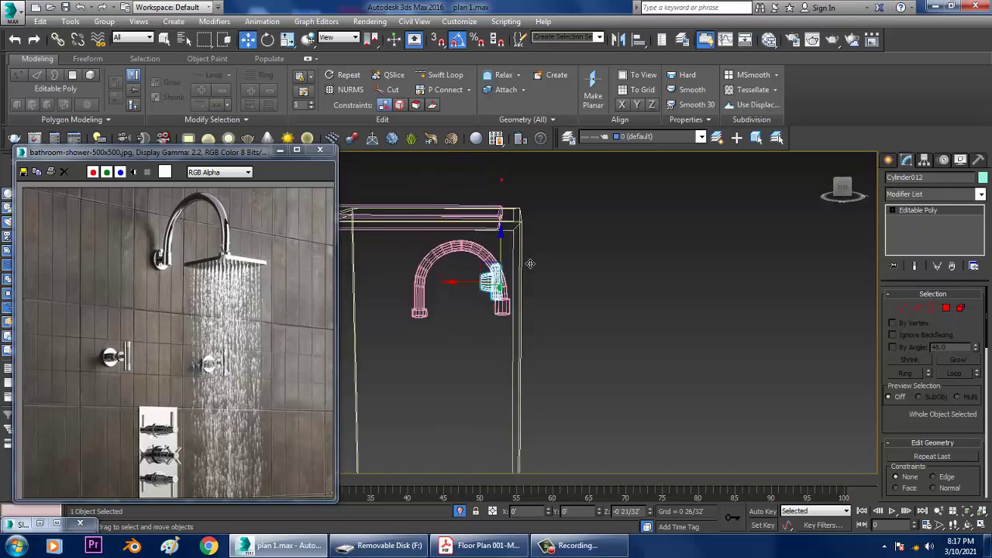
alt+middle_drag(539, 280, 466, 314)
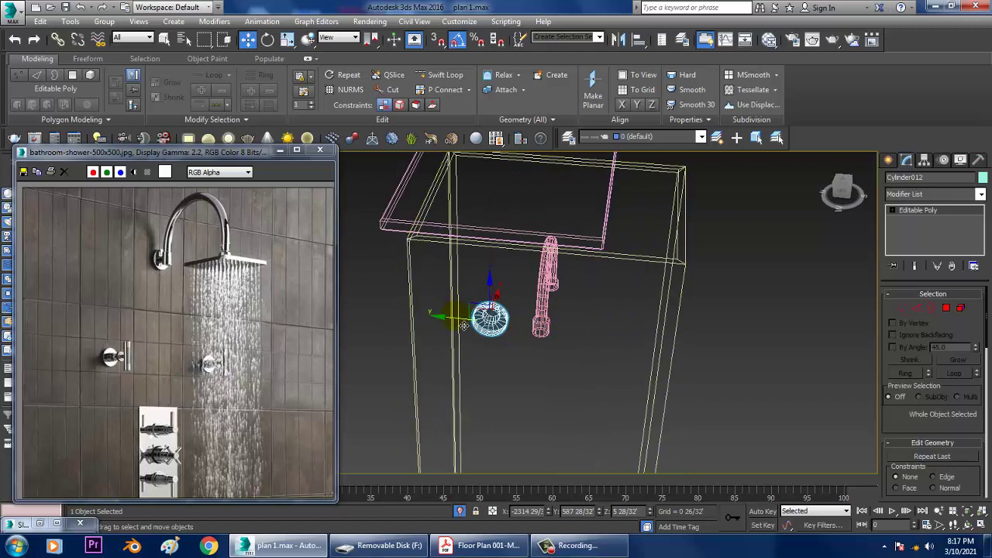
drag(464, 325, 509, 331)
mouse_move(643, 322)
alt+middle_down()
mouse_move(589, 264)
mouse_move(634, 259)
mouse_move(593, 271)
alt+middle_up()
scroll(633, 259, up, 3)
scroll(634, 259, up, 4)
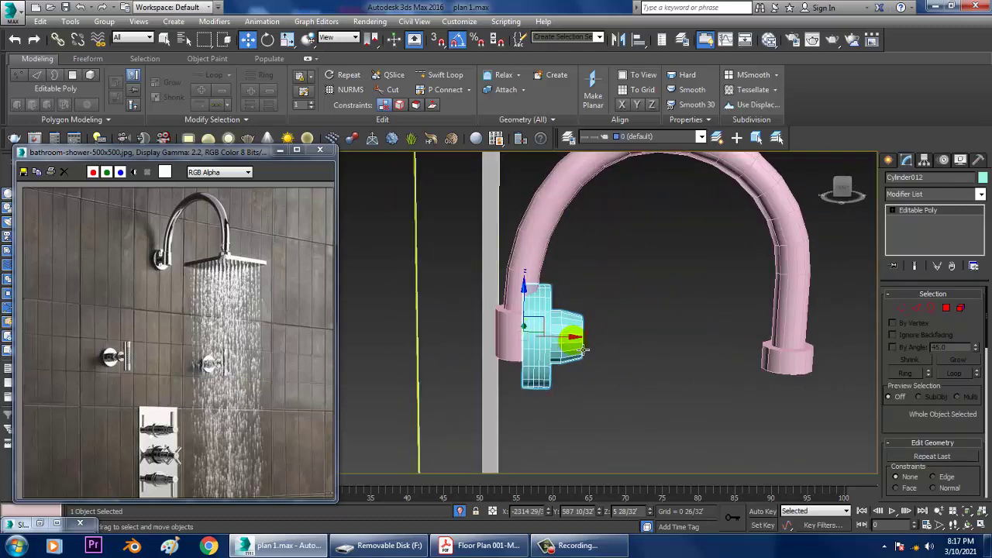
drag(575, 341, 502, 346)
- Scale the square head plate down uniformly to fit well inside the shower enclosure
alt+middle_drag(554, 328, 457, 323)
scroll(576, 363, down, 7)
alt+middle_drag(576, 362, 537, 354)
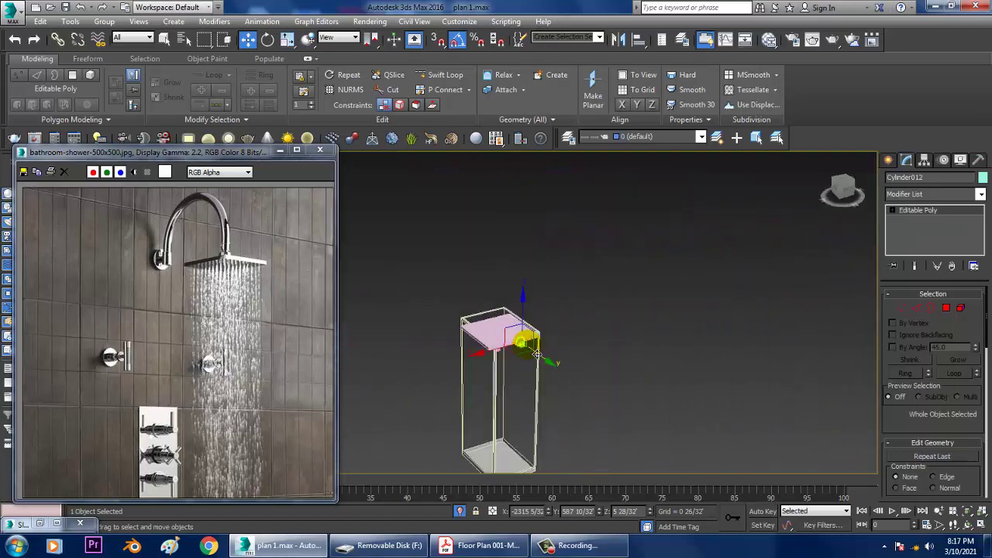
click(510, 332)
key(r)
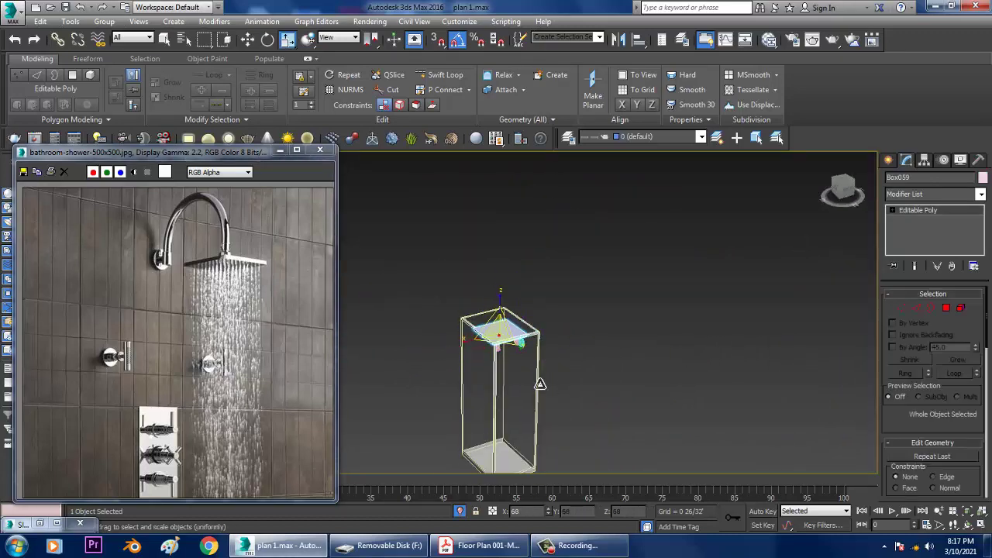
drag(541, 384, 547, 400)
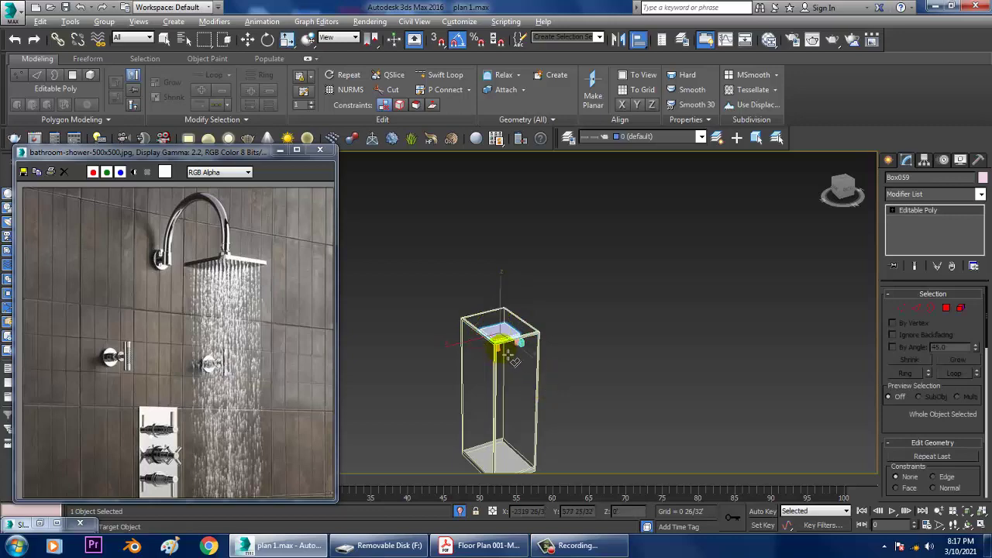
- Align the head plate with the shower arm, pivot point to pivot point in X, Y and Z
scroll(509, 358, up, 10)
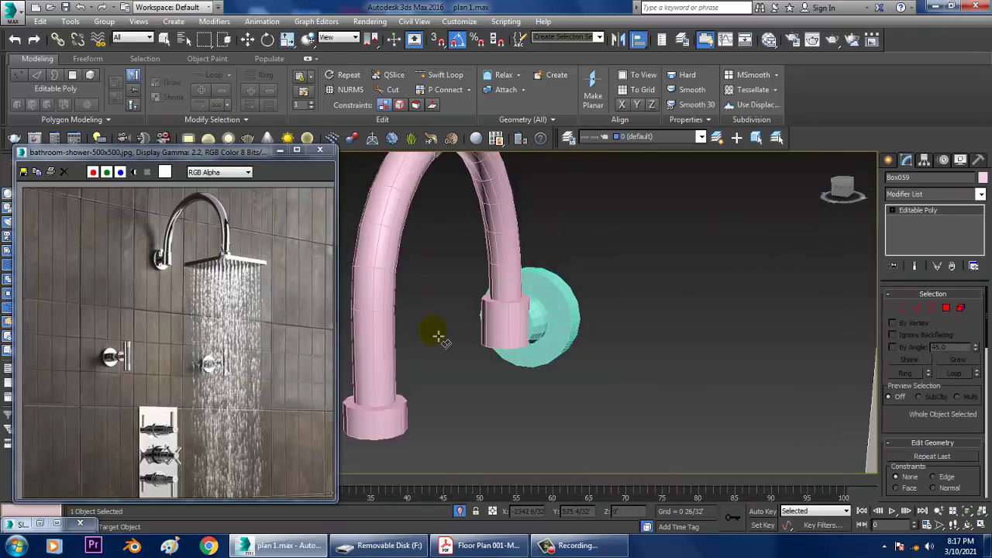
click(370, 412)
click(498, 385)
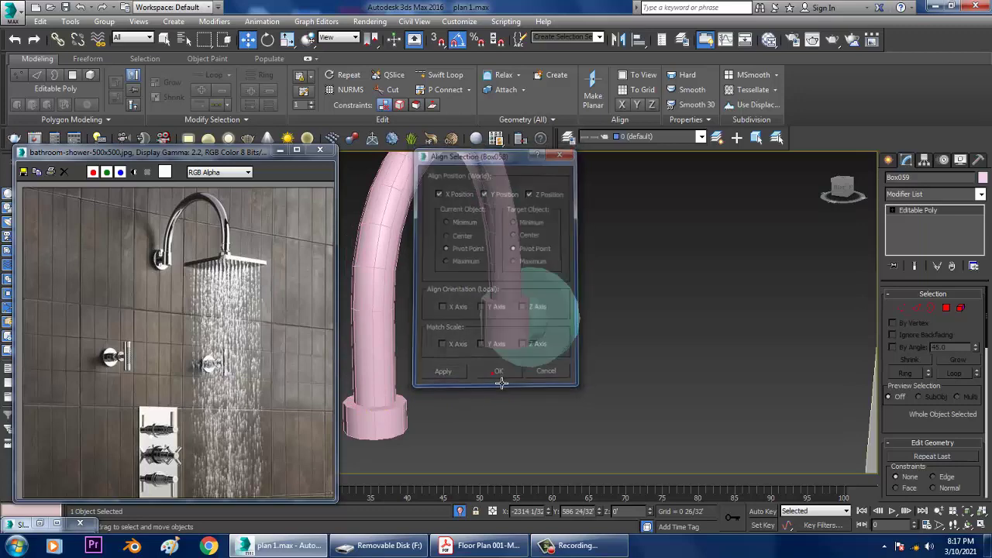
- Raise the head plate inside the enclosure to just below the shower arm's outlet
key(w)
scroll(508, 372, down, 8)
click(500, 361)
alt+middle_drag(508, 372, 504, 354)
drag(502, 310, 504, 115)
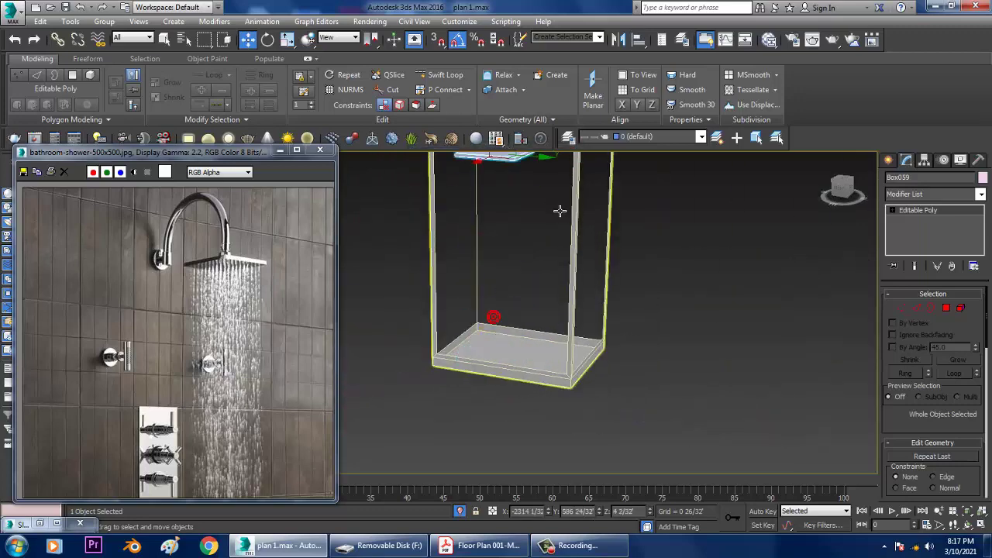
scroll(559, 211, down, 4)
scroll(541, 287, up, 2)
key(r)
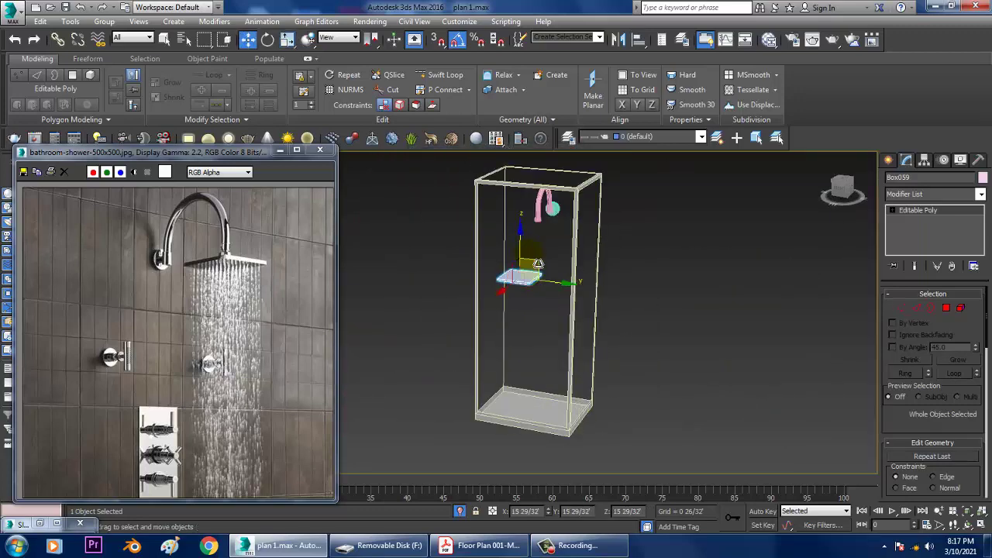
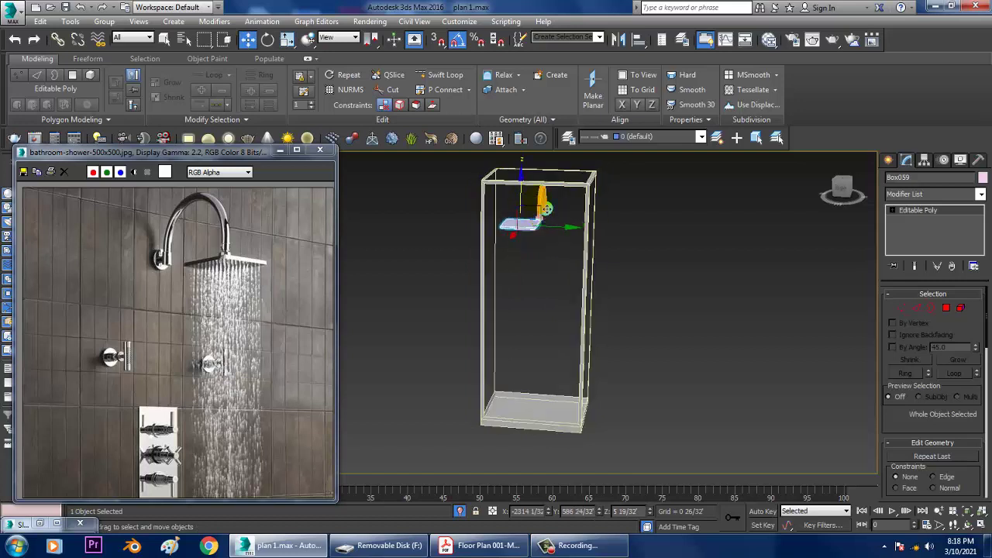
- Position the head plate under the arm's outlet collar and raise it until it touches the collar
scroll(547, 208, up, 3)
alt+middle_drag(533, 247, 547, 241)
scroll(548, 241, up, 3)
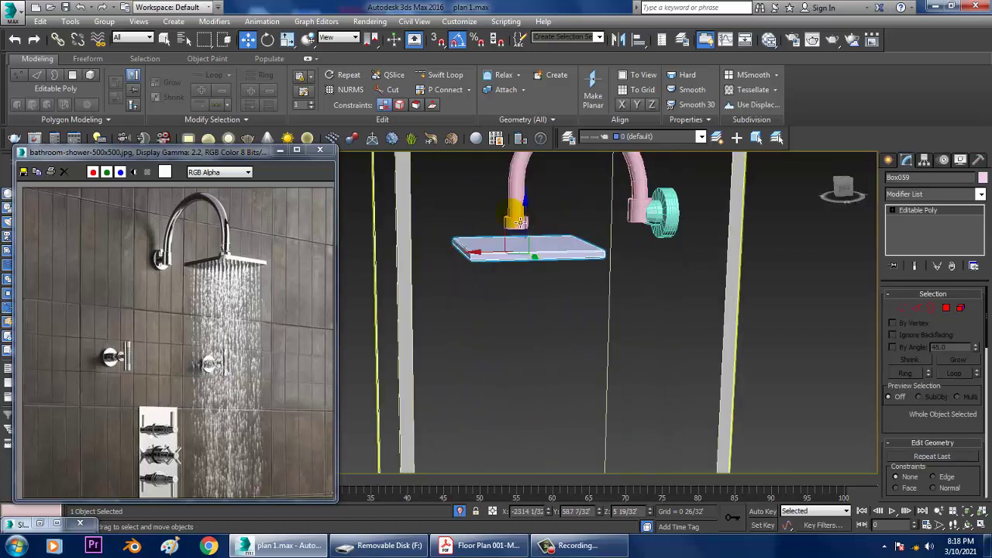
drag(535, 226, 533, 208)
alt+middle_drag(533, 208, 500, 242)
- Scale the head plate down slightly and shift it along X by about 0 1/32' to centre it under the collar
key(r)
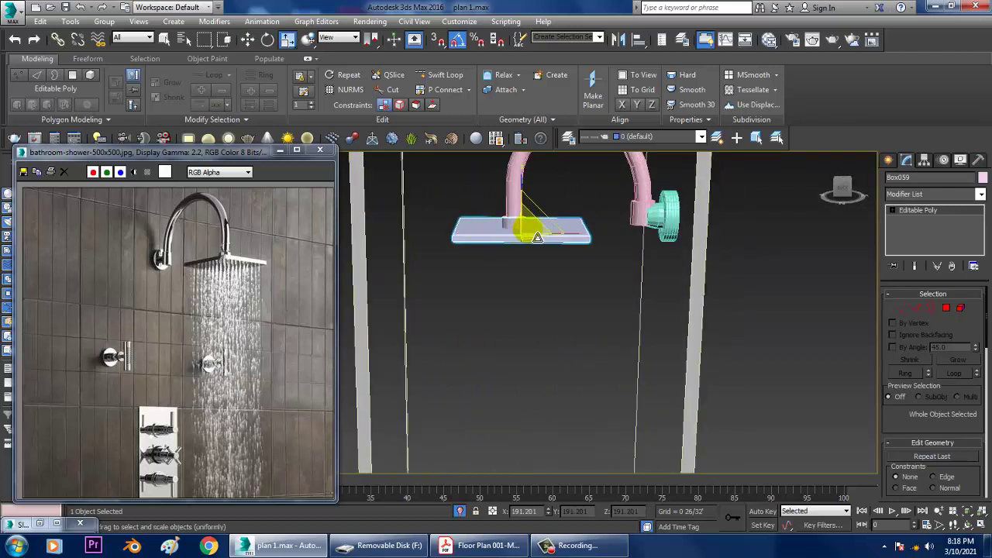
drag(535, 232, 549, 244)
key(w)
alt+middle_drag(547, 246, 537, 278)
drag(504, 245, 490, 245)
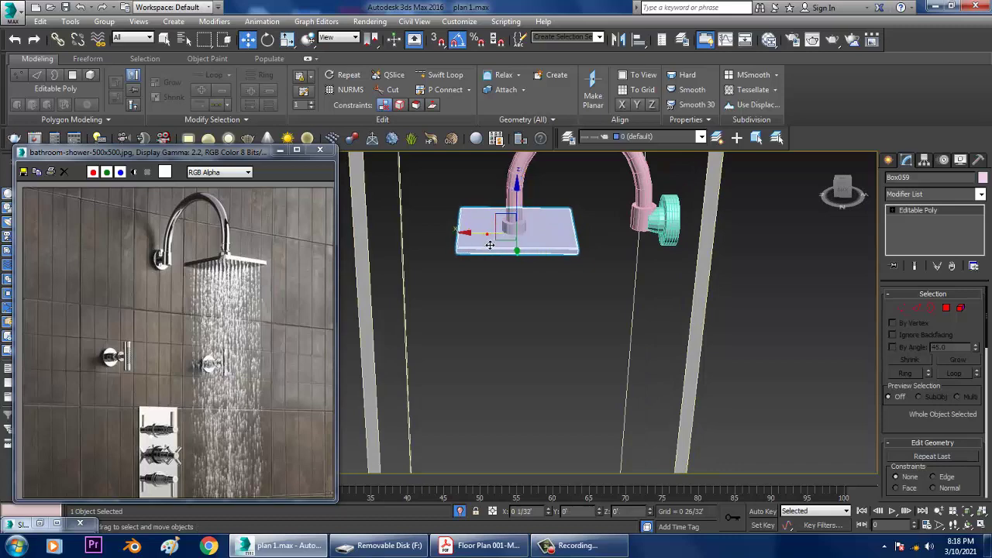
- Nudge the head plate in the top view so it sits centred under the shower arm's outlet collar
alt+middle_drag(492, 245, 565, 368)
key(alt+w)
right_click(434, 264)
key(alt+w)
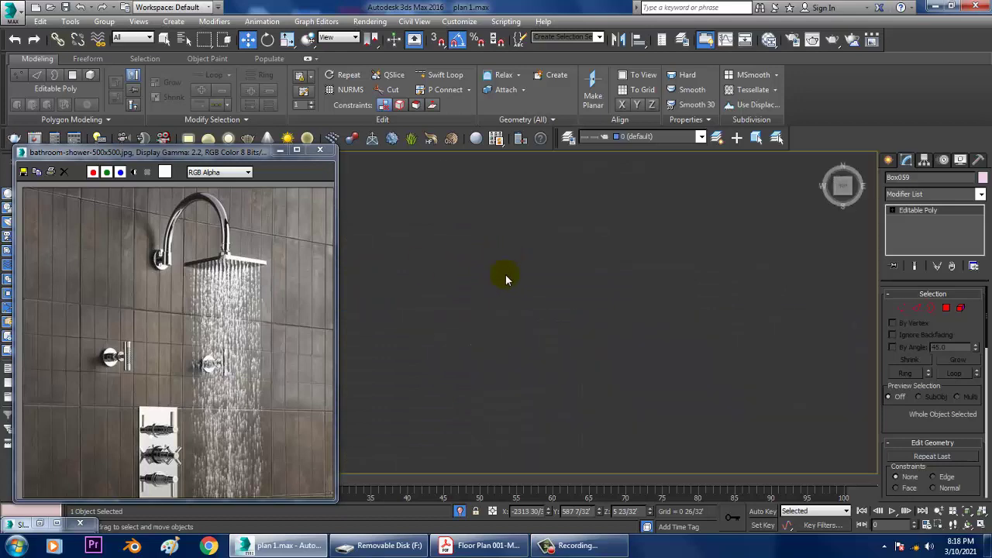
key(z)
middle_drag(428, 244, 542, 193)
scroll(625, 258, down, 2)
drag(605, 231, 614, 215)
key(alt+w)
right_click(697, 331)
key(alt+w)
alt+middle_drag(696, 332, 746, 292)
click(723, 316)
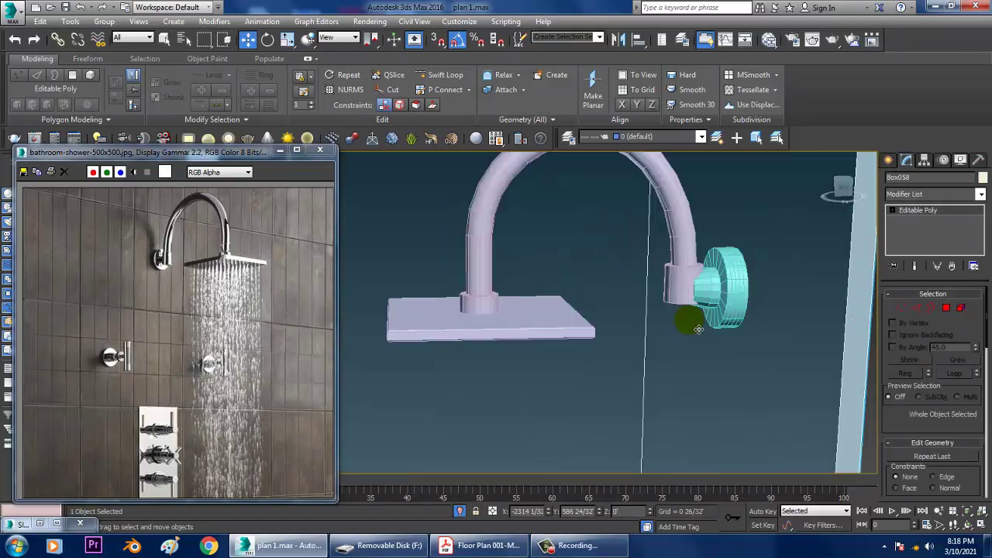
- Lengthen the arm's wall-side collar by moving its bottom vertices down about 0 3/32'
click(682, 294)
key(1)
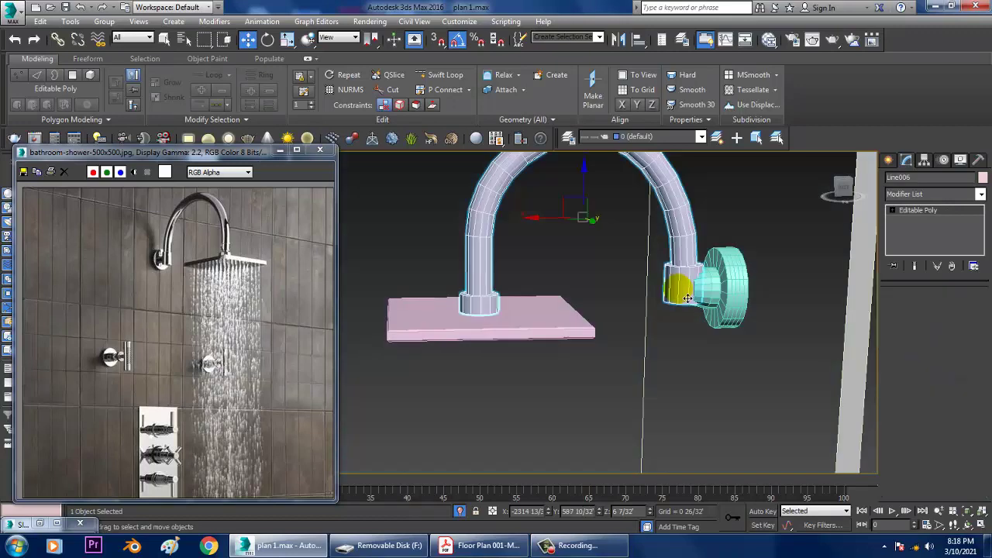
drag(691, 276, 700, 300)
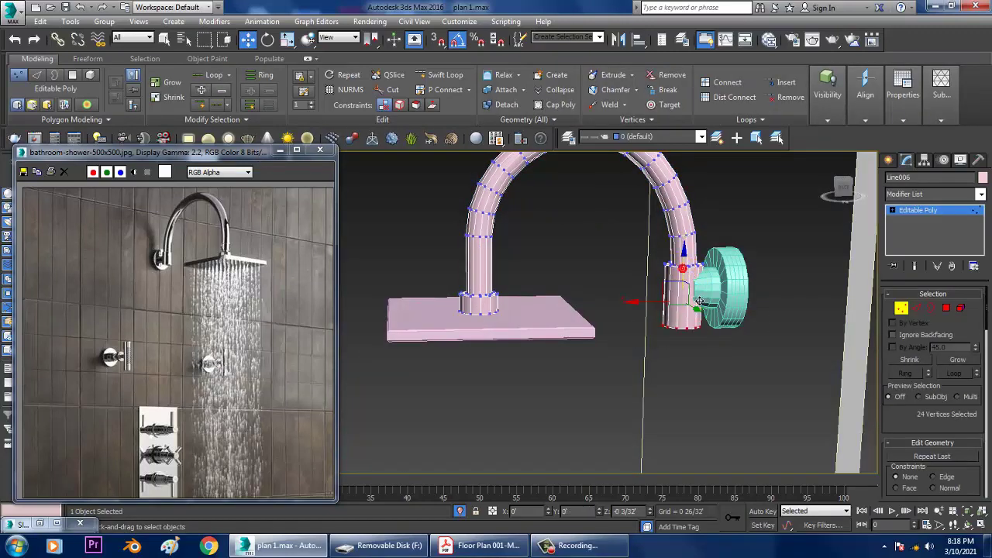
click(917, 211)
scroll(467, 296, down, 4)
alt+middle_drag(523, 311, 570, 312)
scroll(597, 314, down, 3)
scroll(570, 312, up, 6)
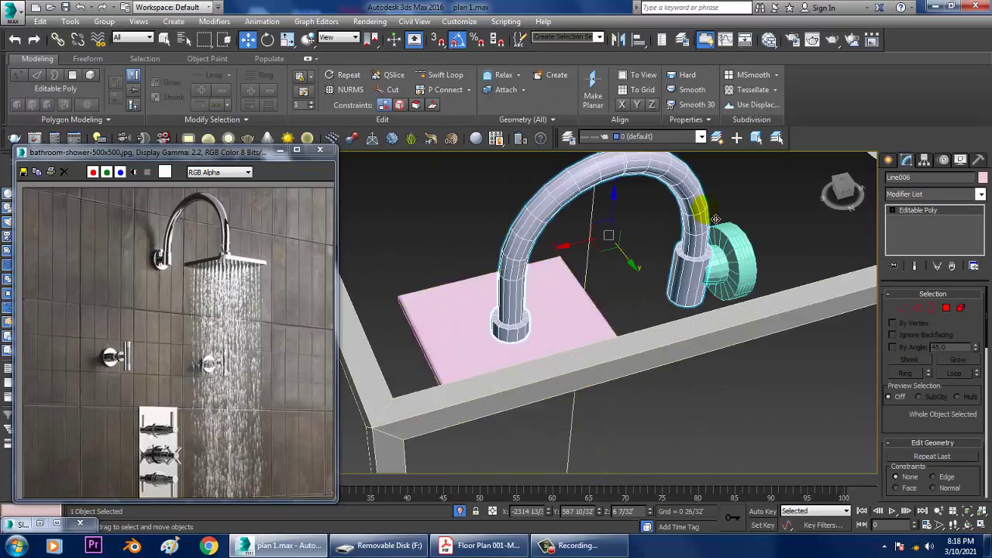
- Scale the arm, wall fitting and head plate together to about 85% and line them up with the enclosure wall in the front view
ctrl+click(729, 268)
ctrl+click(553, 315)
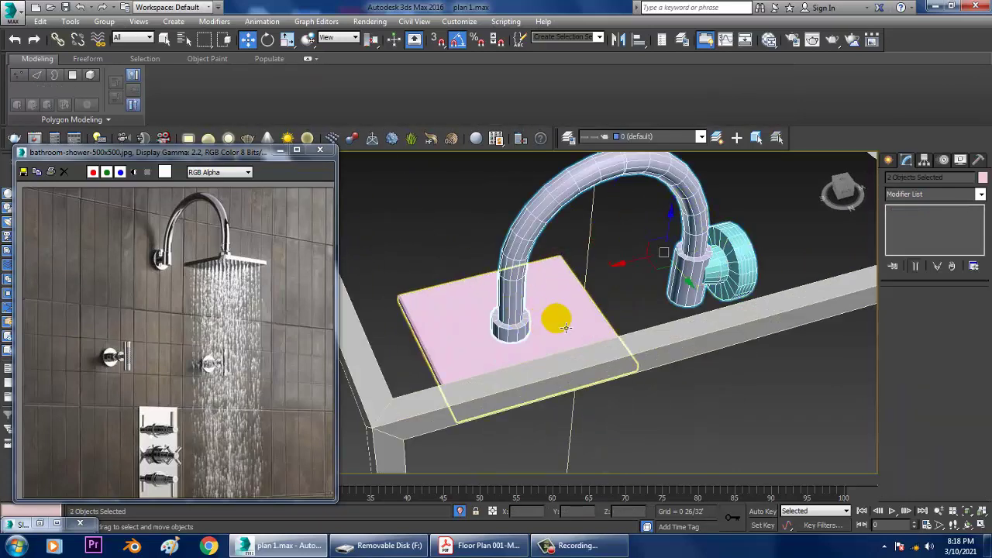
key(r)
key(f)
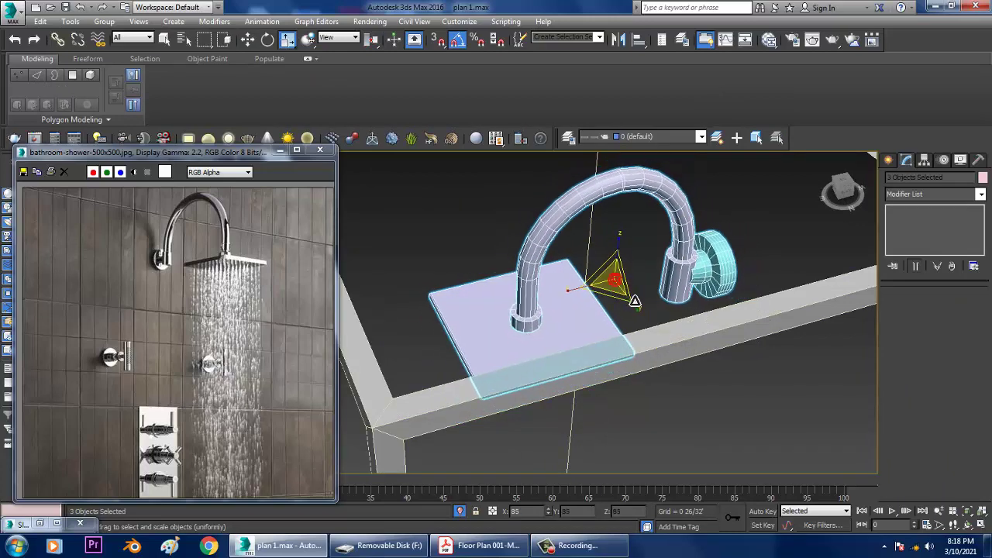
key(w)
key(alt+w)
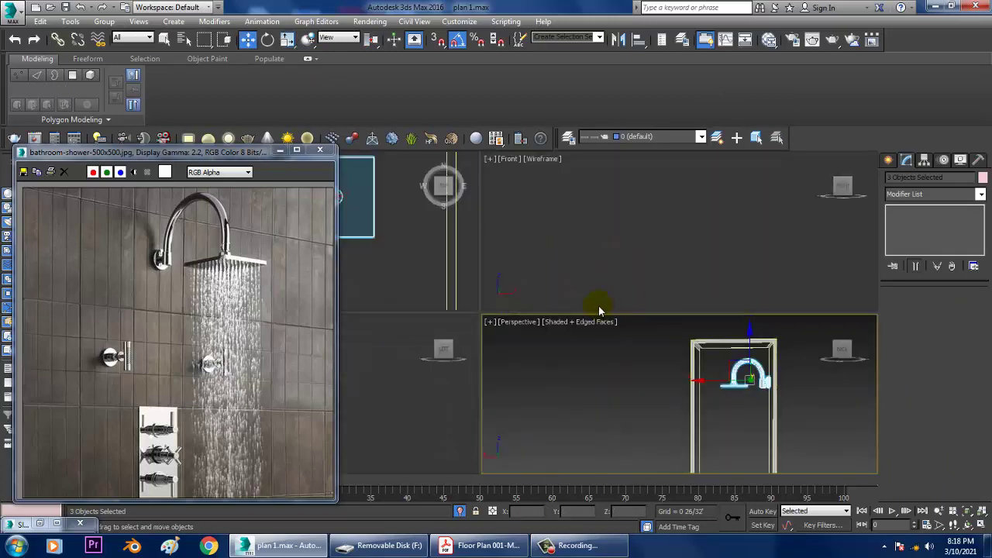
key(alt+w)
key(z)
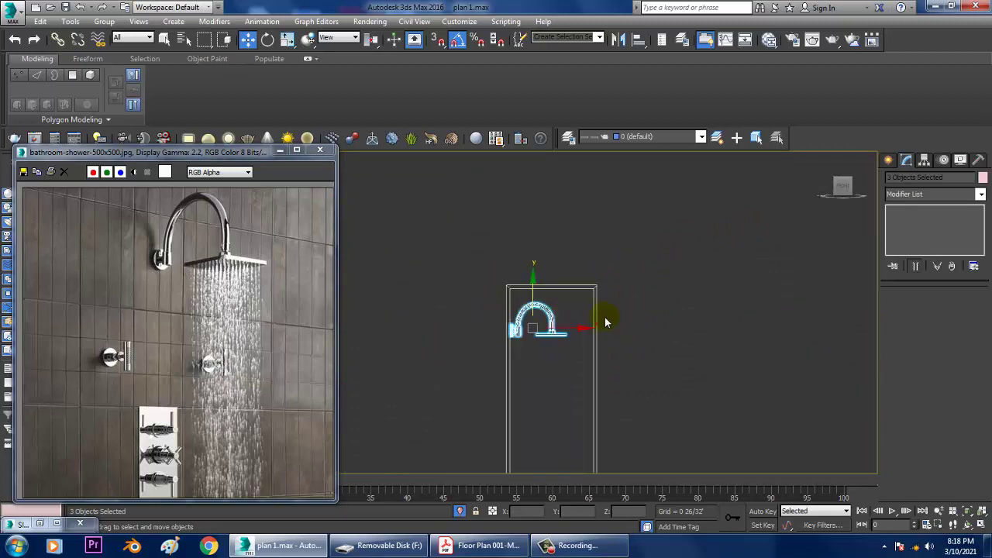
scroll(540, 336, up, 6)
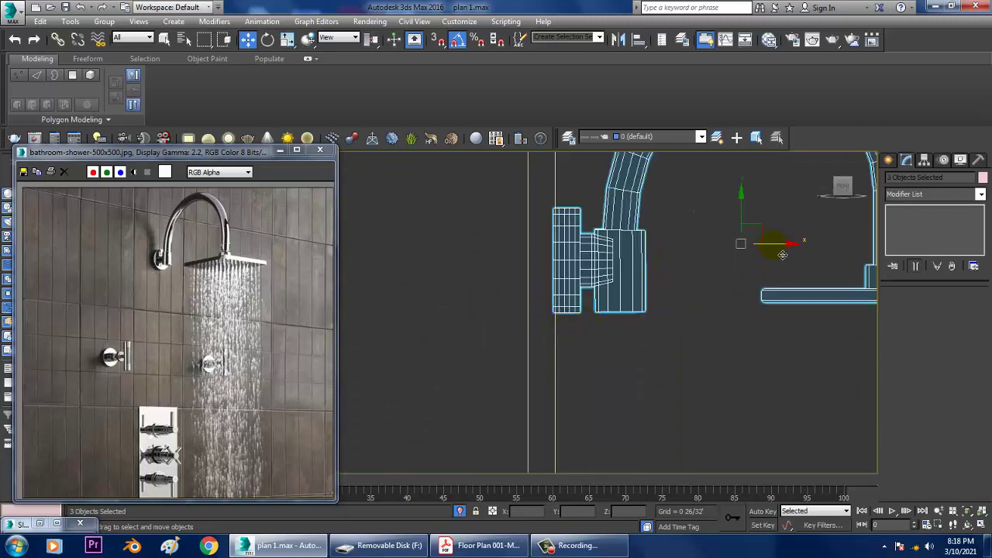
key(alt+w)
key(alt+w)
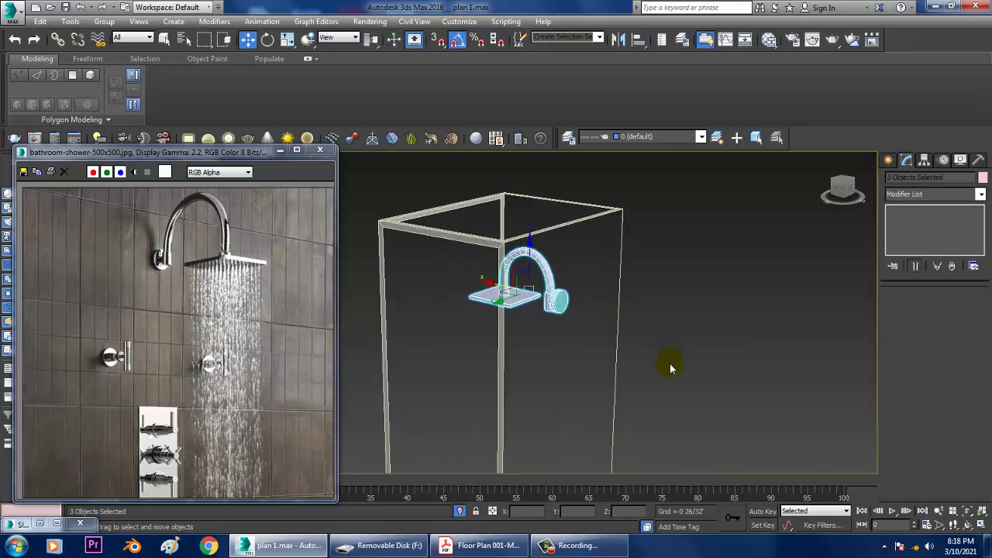
alt+middle_drag(672, 369, 790, 403)
click(610, 238)
scroll(609, 248, up, 4)
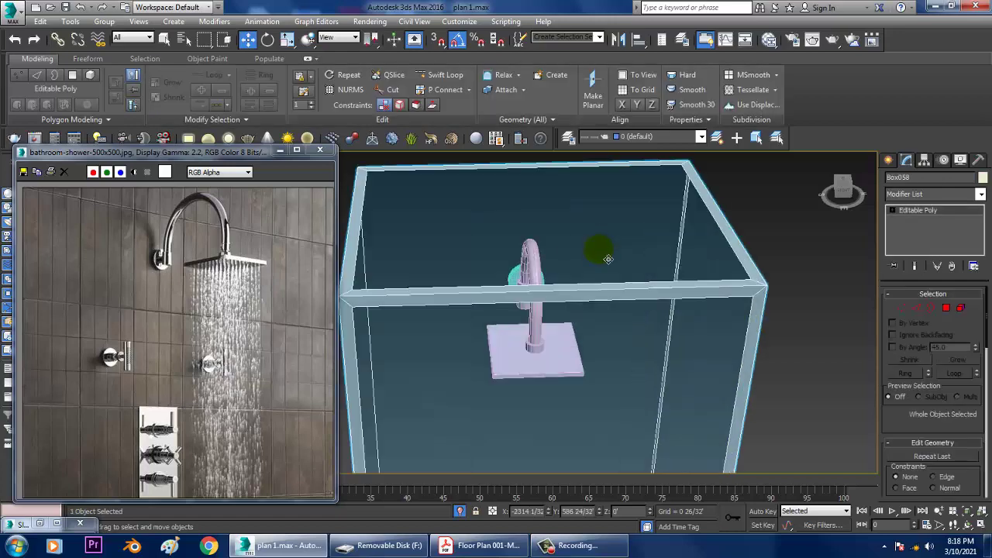
middle_drag(608, 259, 617, 281)
click(889, 161)
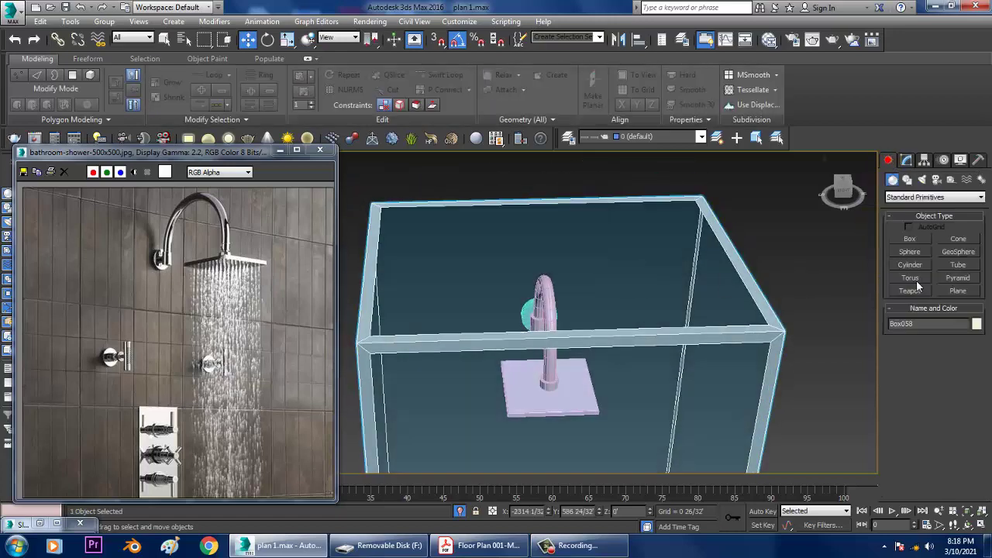
click(914, 266)
alt+middle_drag(631, 305, 477, 359)
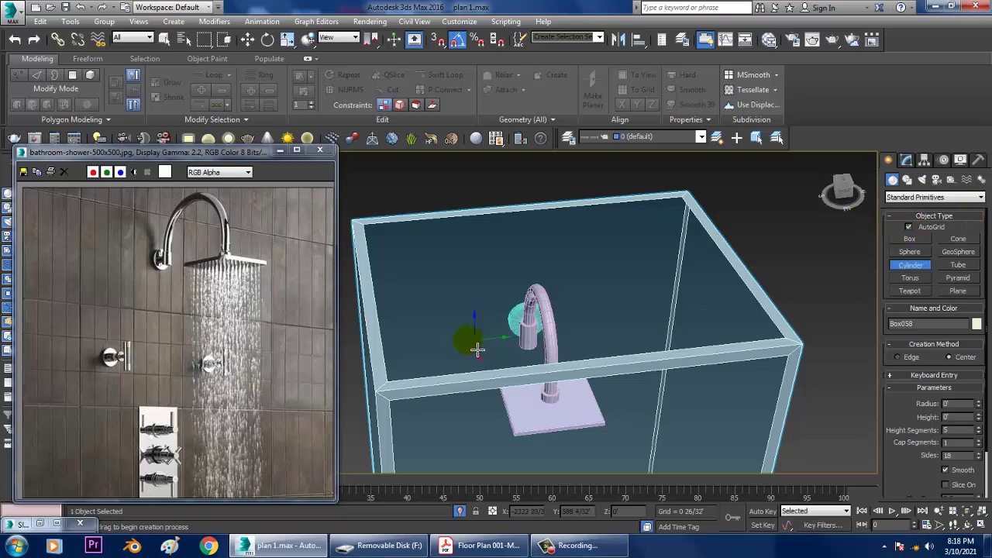
drag(469, 341, 486, 359)
right_click(491, 304)
right_click(491, 304)
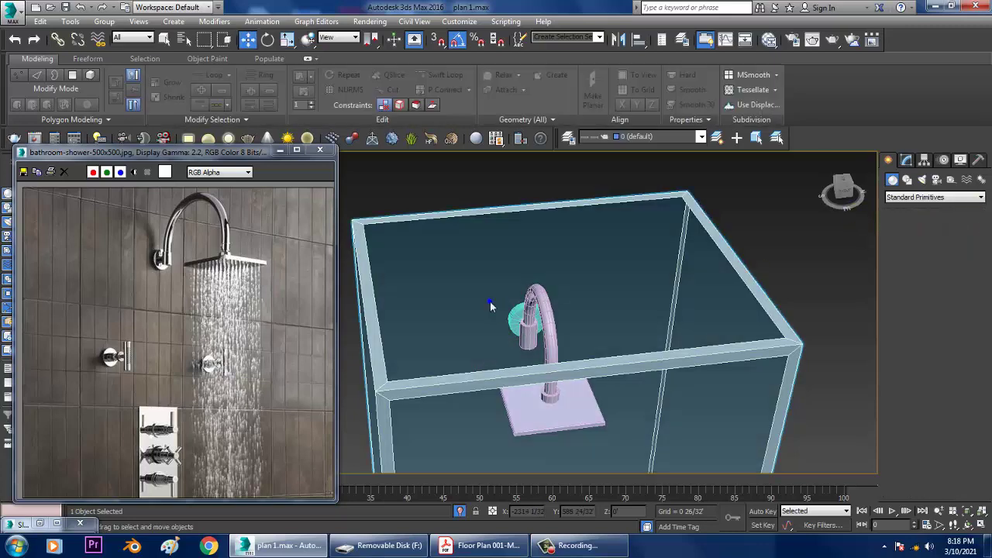
- Draw a short cylinder of about 0 4/32' radius on the enclosure's face with AutoGrid and move it along X towards the shower arm
alt+middle_drag(683, 368, 691, 320)
click(912, 265)
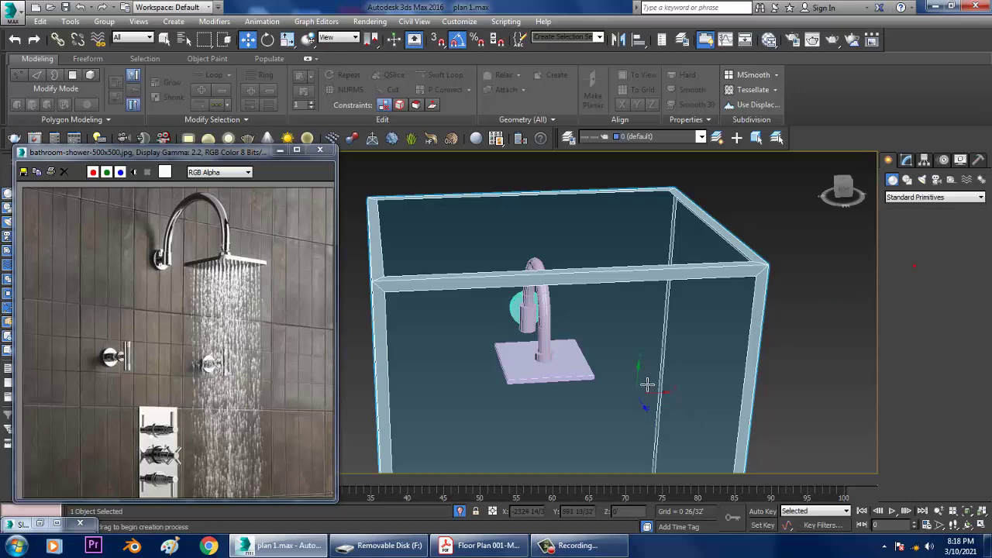
drag(639, 367, 656, 387)
click(654, 377)
right_click(647, 372)
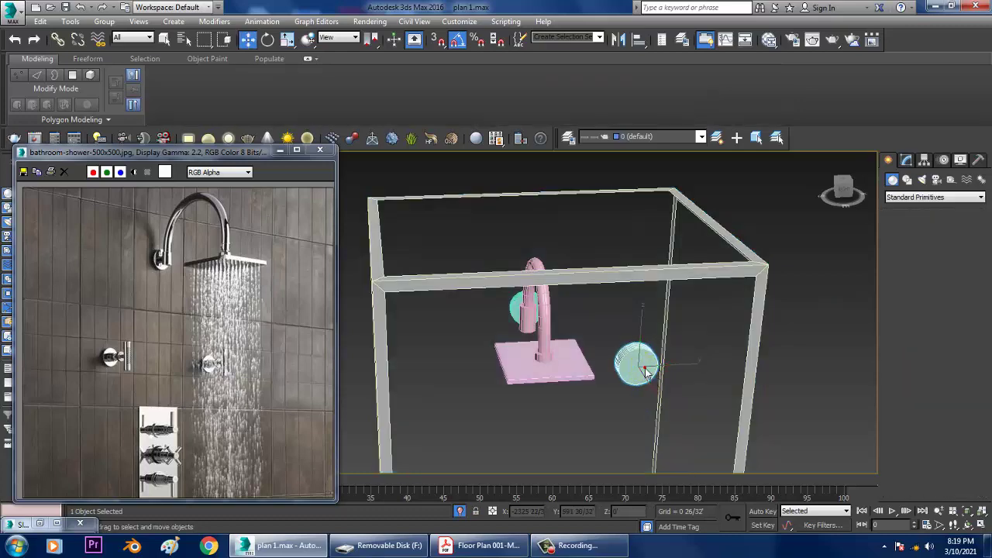
alt+middle_drag(648, 372, 680, 394)
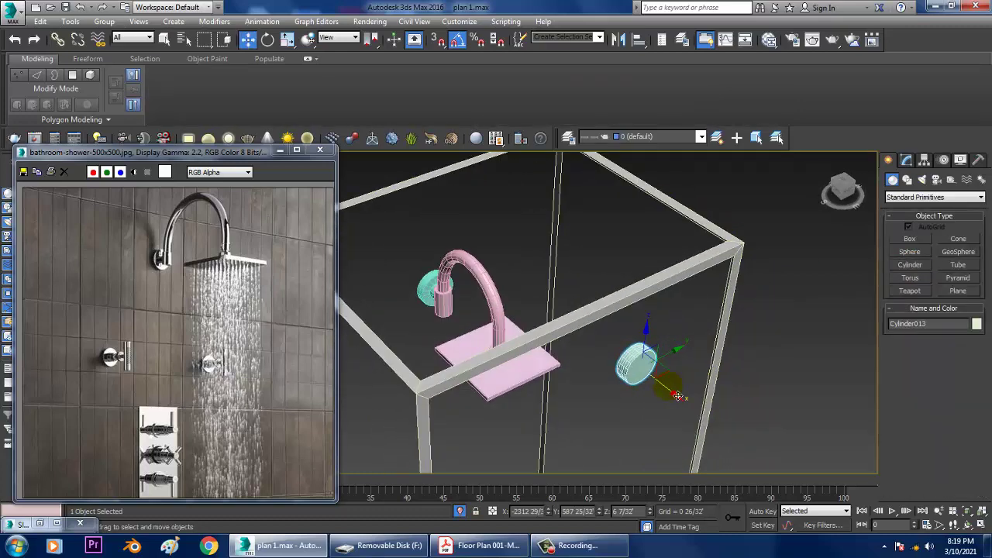
drag(677, 397, 467, 324)
- Scale the cylinder down and lower it below the head plate to a Z of about 4 23/32'
key(r)
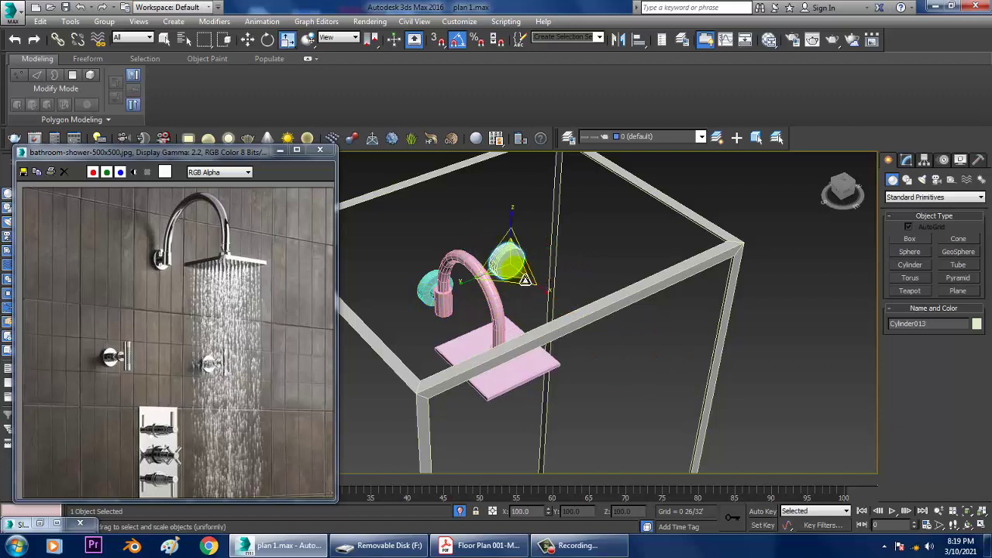
drag(515, 268, 539, 302)
key(w)
scroll(546, 303, down, 5)
alt+middle_drag(576, 306, 573, 274)
scroll(573, 273, up, 5)
key(r)
key(w)
drag(572, 273, 627, 377)
scroll(592, 394, down, 3)
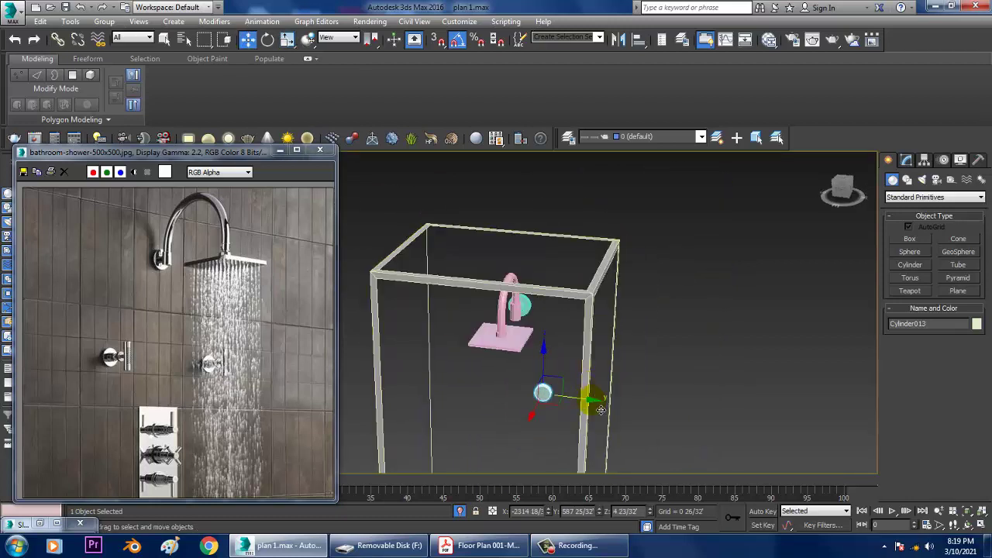
- Move the cylinder along Y to about 586 19/32' and shift it back along X towards the shower wall
drag(587, 406, 523, 398)
key(z)
mouse_move(523, 399)
alt+middle_down()
mouse_move(485, 392)
mouse_move(529, 386)
alt+middle_up()
scroll(485, 392, down, 5)
drag(434, 387, 603, 373)
scroll(602, 373, down, 2)
- Set the transparency of the clear glass material to 0 in the Slate Material Editor
key(m)
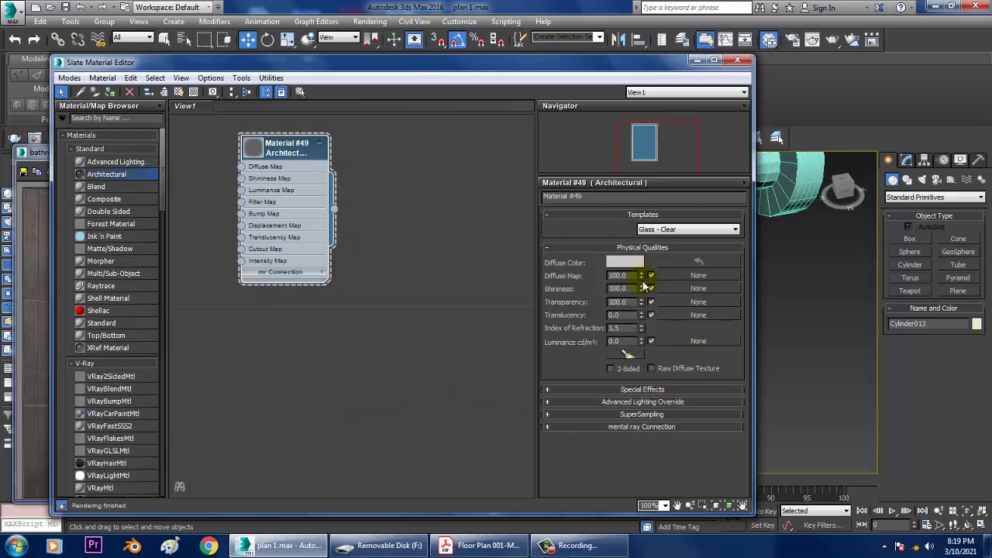
drag(643, 303, 661, 443)
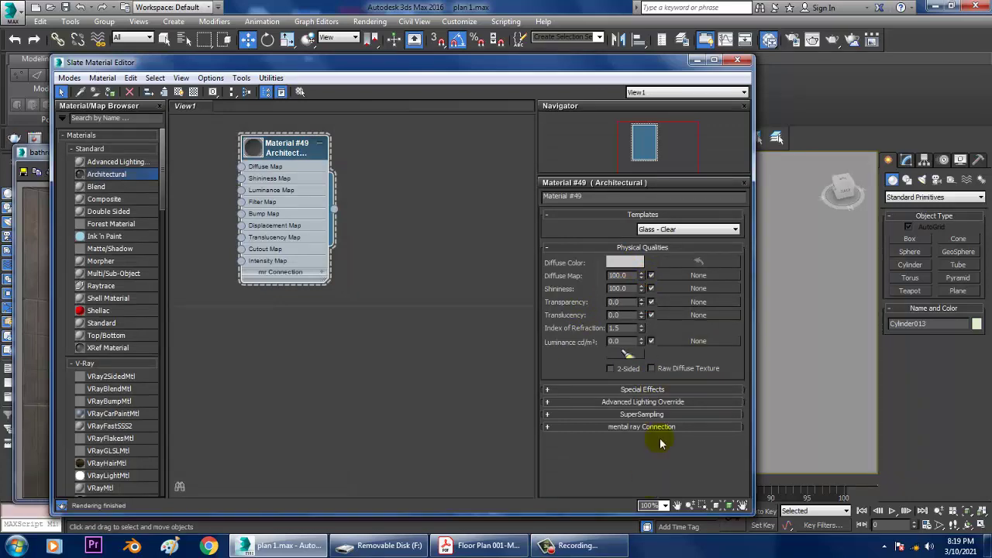
click(697, 61)
- Shift the cylinder along X to about -2315 1/32' so it sits against the wall
scroll(724, 271, up, 4)
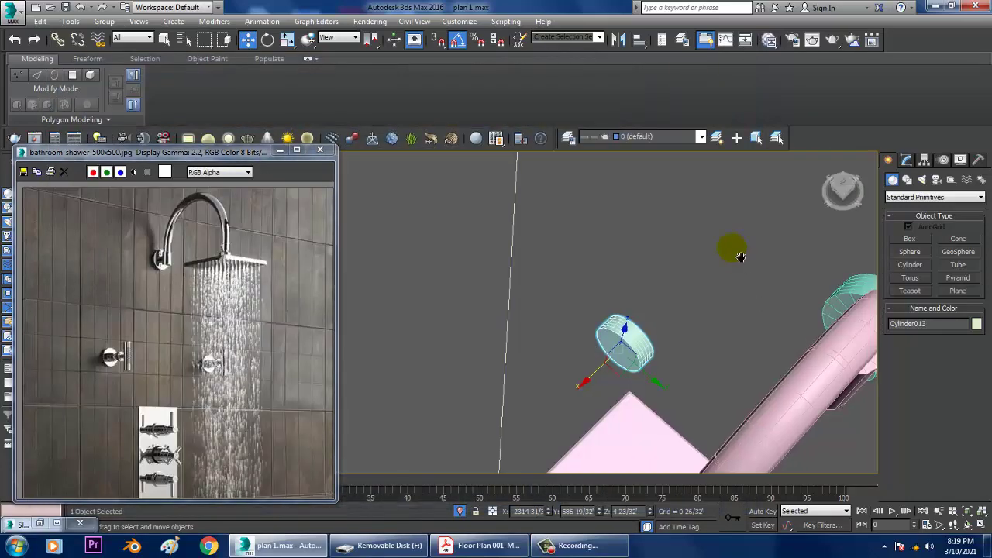
drag(636, 353, 649, 353)
key(alt+q)
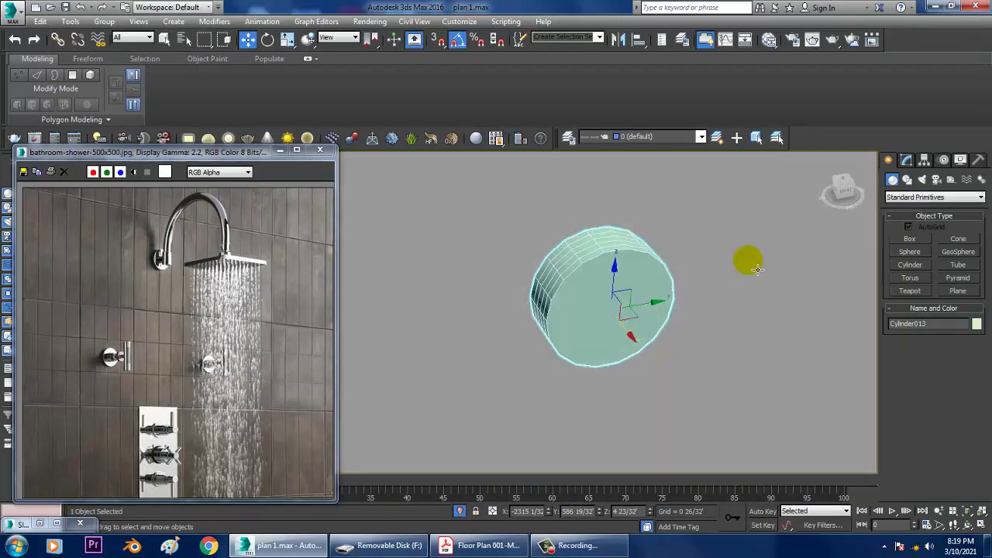
- Set the cylinder's height to 0 2/32' with a single height segment and convert it to an editable poly
click(907, 160)
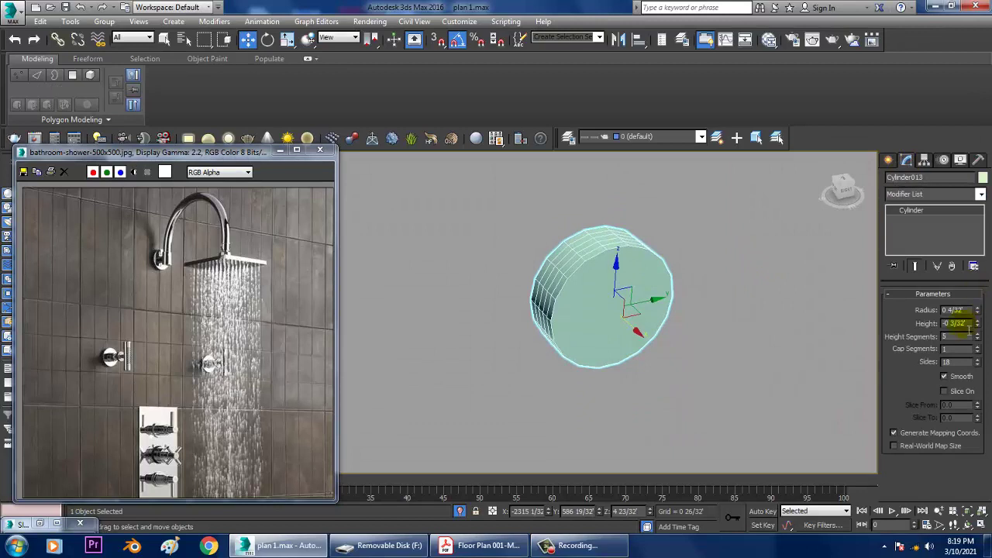
drag(979, 325, 967, 225)
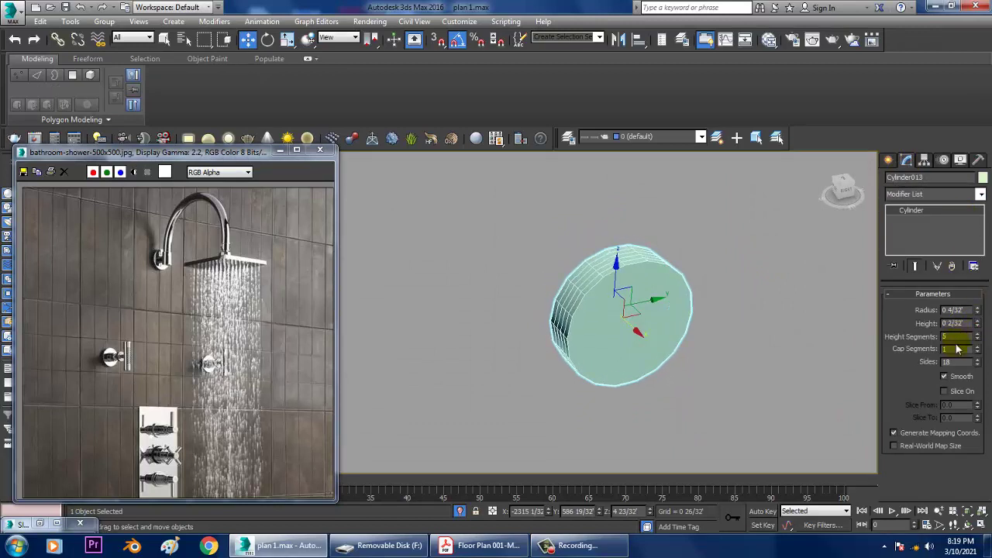
right_click(697, 313)
mouse_move(707, 405)
click(829, 412)
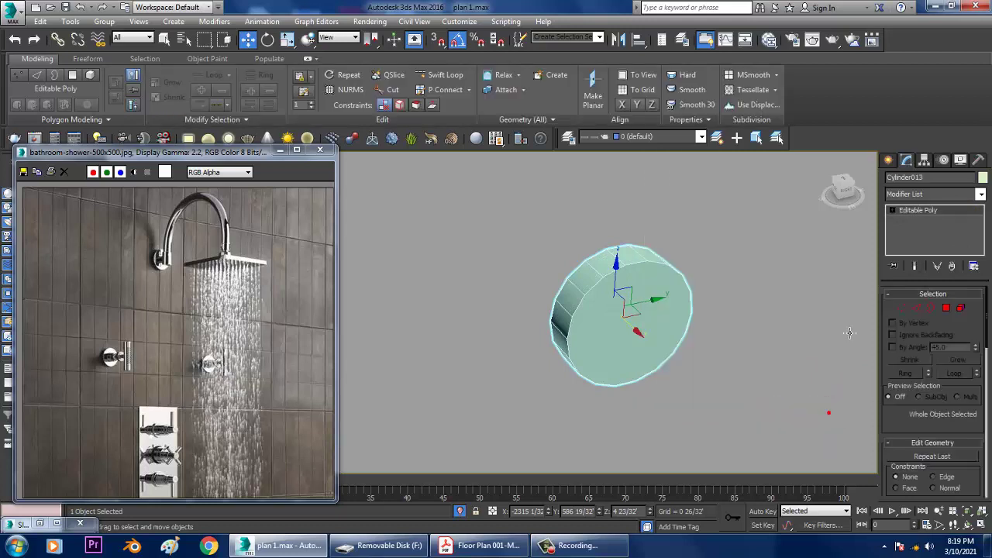
- Inset the cylinder's front cap by 0 2/32' and extrude the inner face by 0 4/32'
key(4)
click(625, 336)
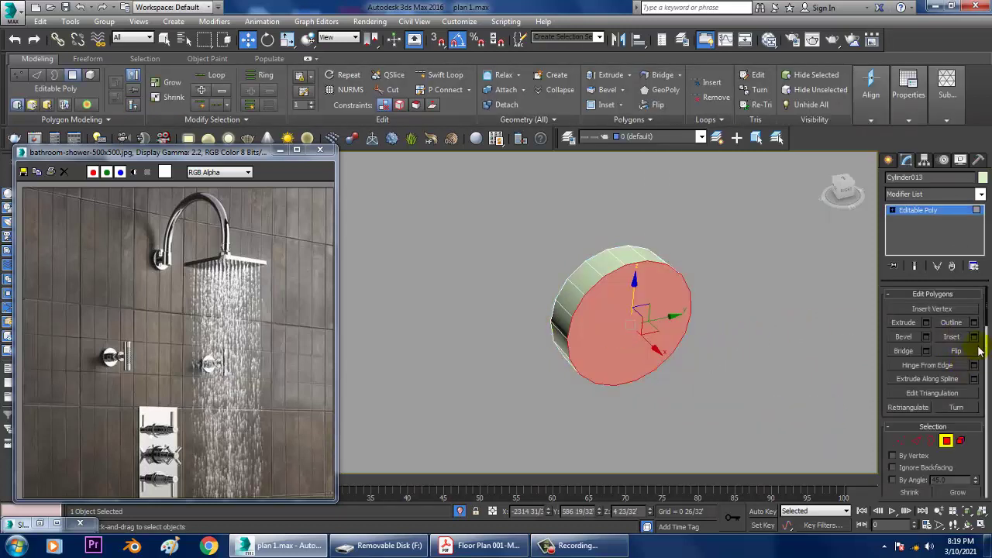
click(975, 336)
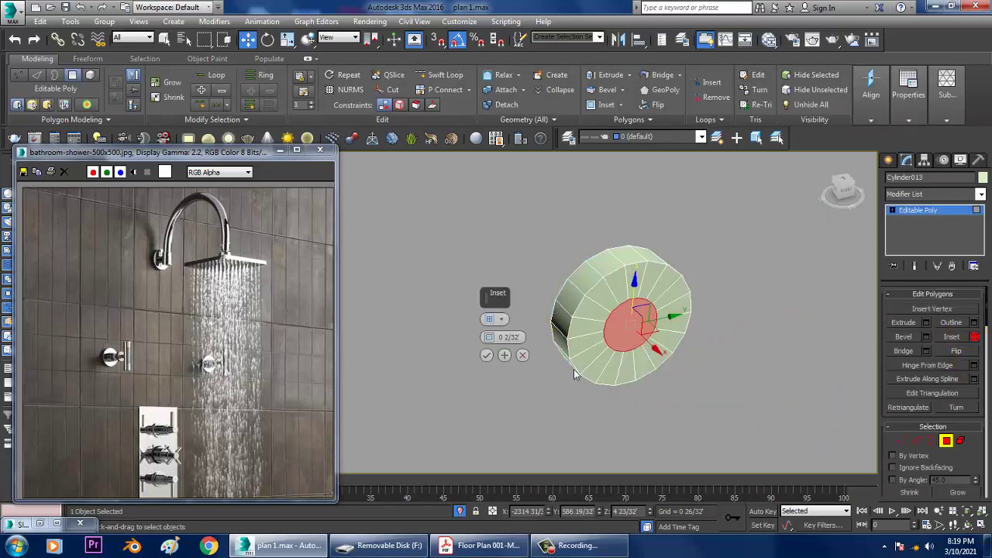
click(487, 356)
click(927, 323)
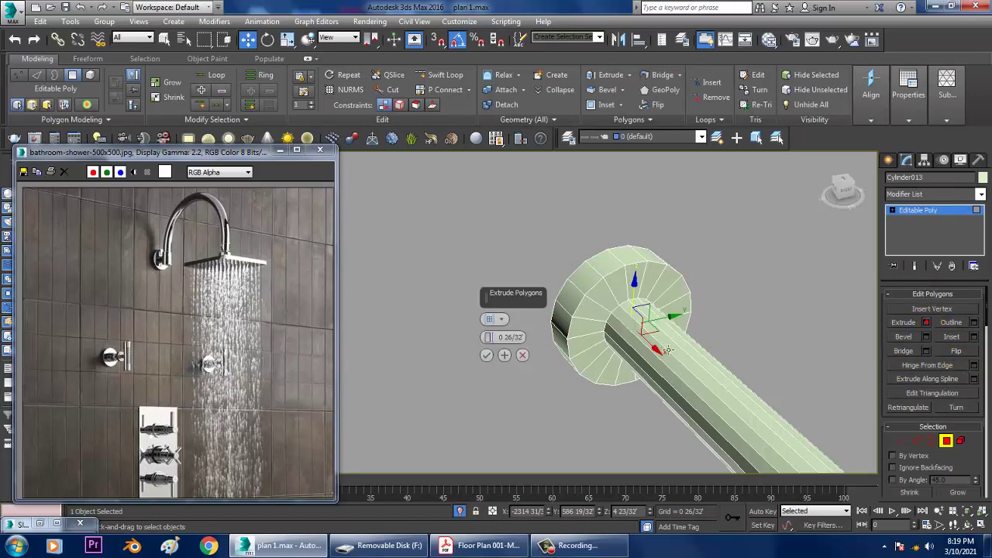
drag(495, 369, 505, 385)
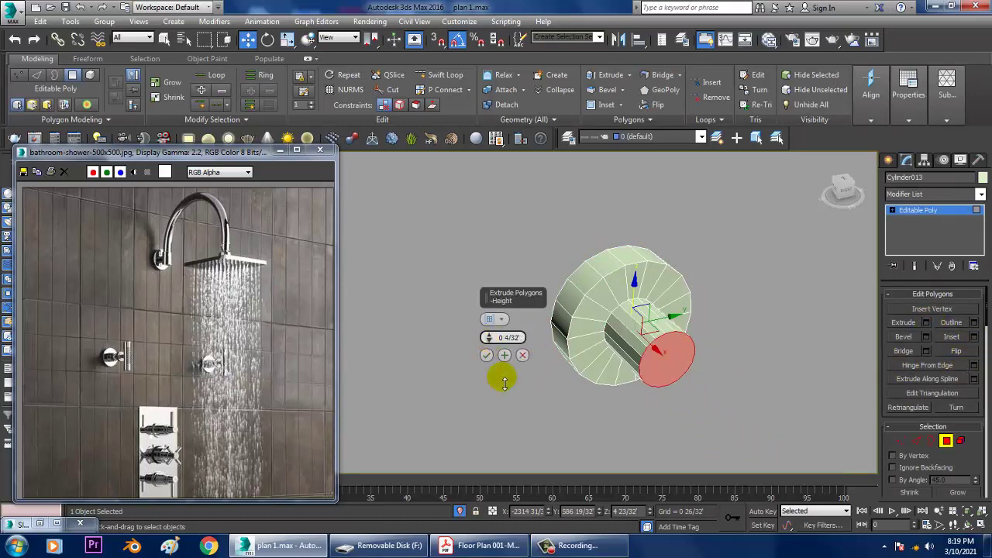
click(486, 356)
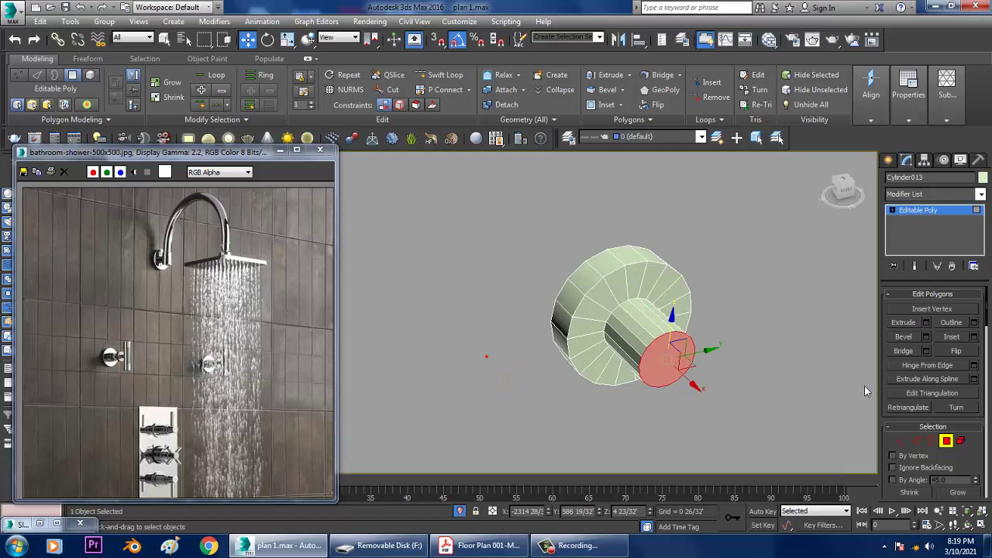
- Inset the stem's end face slightly and extrude the smaller face another 0 4/32'
click(975, 338)
drag(497, 338, 499, 340)
click(486, 356)
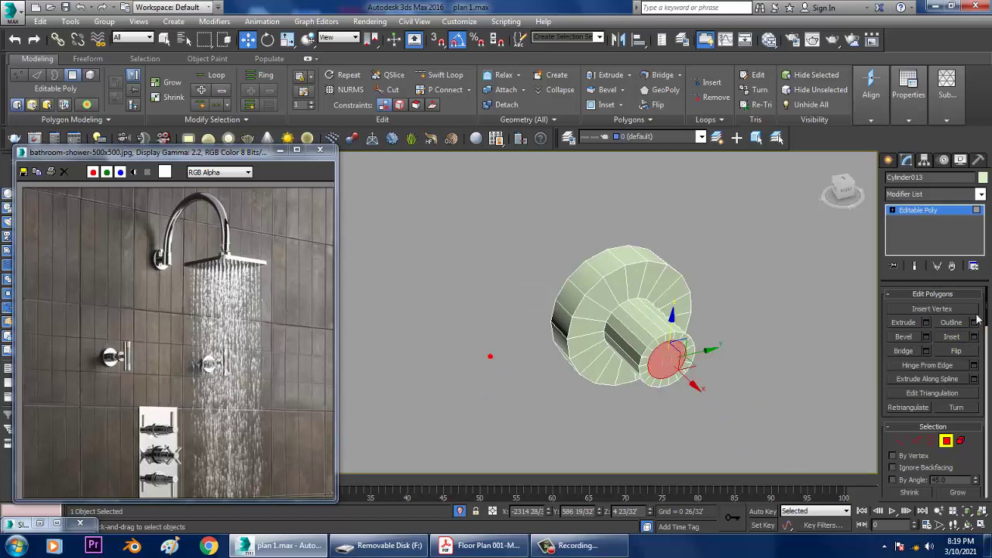
click(928, 323)
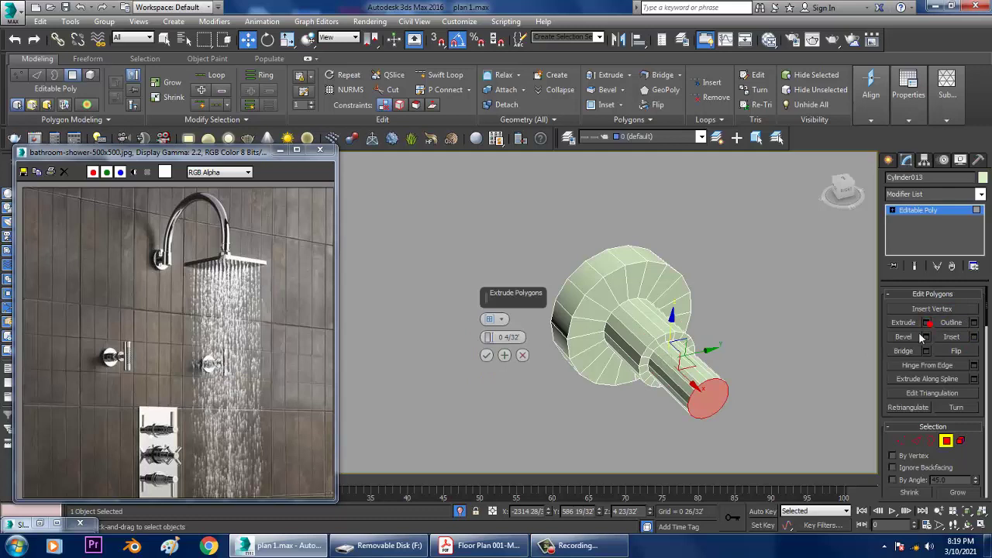
click(488, 357)
- In the front view, draw a vertical straight line across the end of the valve stem as the handle bar
key(alt+w)
right_click(579, 286)
key(alt+w)
key(z)
scroll(615, 266, down, 5)
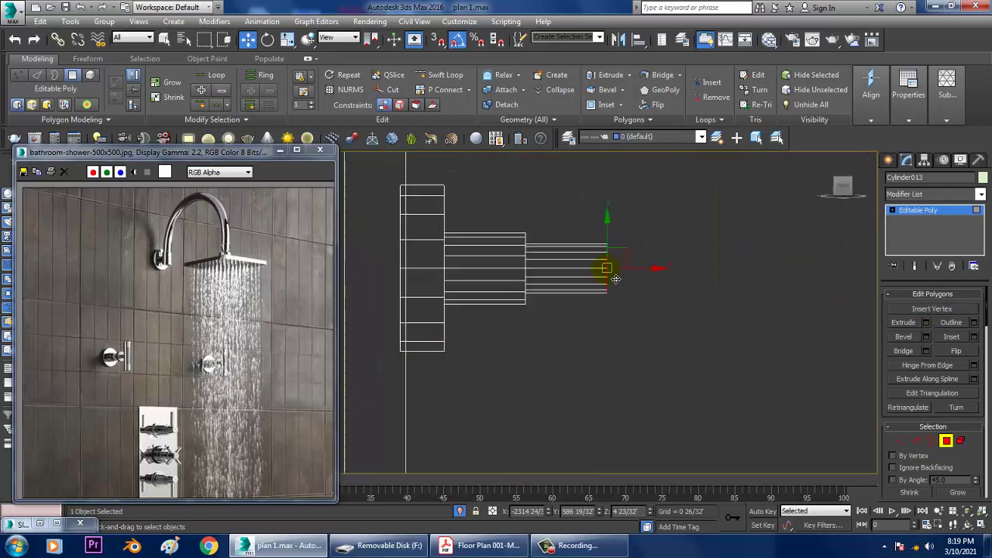
click(889, 161)
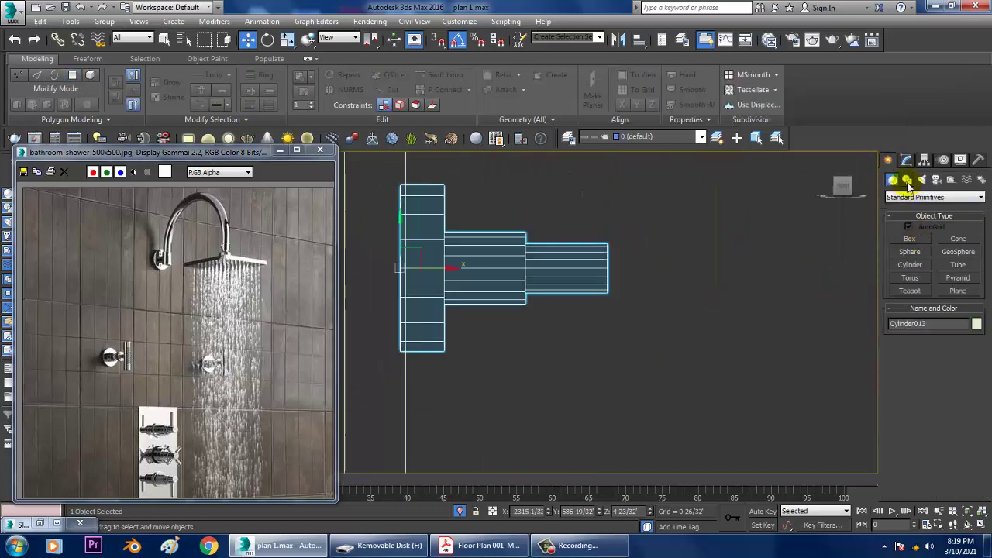
click(907, 180)
click(911, 249)
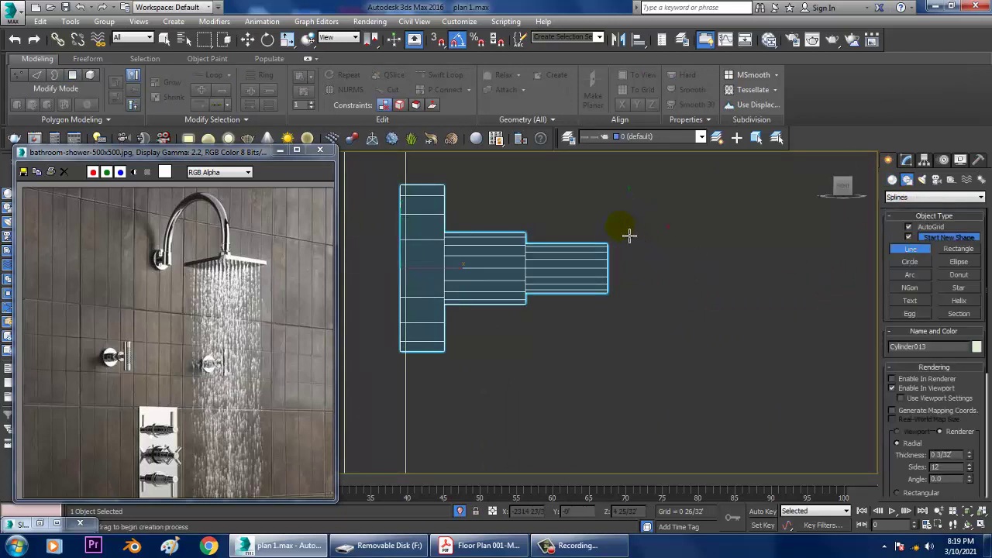
click(612, 175)
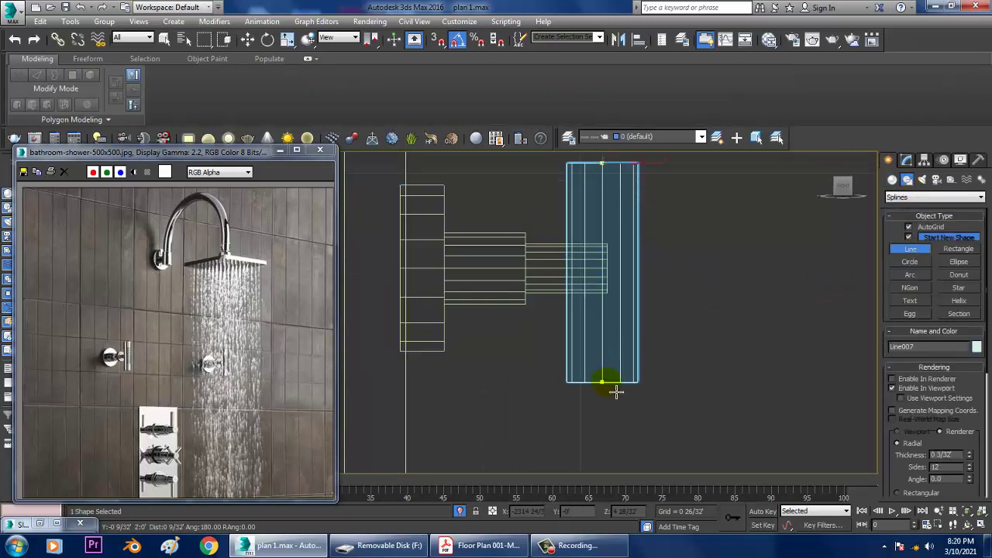
click(616, 394)
right_click(617, 394)
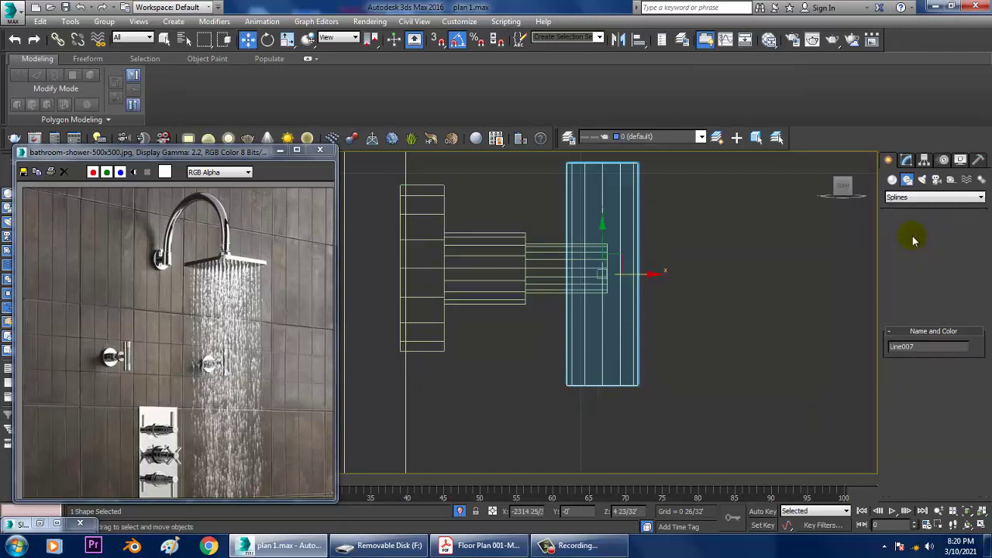
- Set the handle bar's radial thickness to 0 1/32'
click(906, 160)
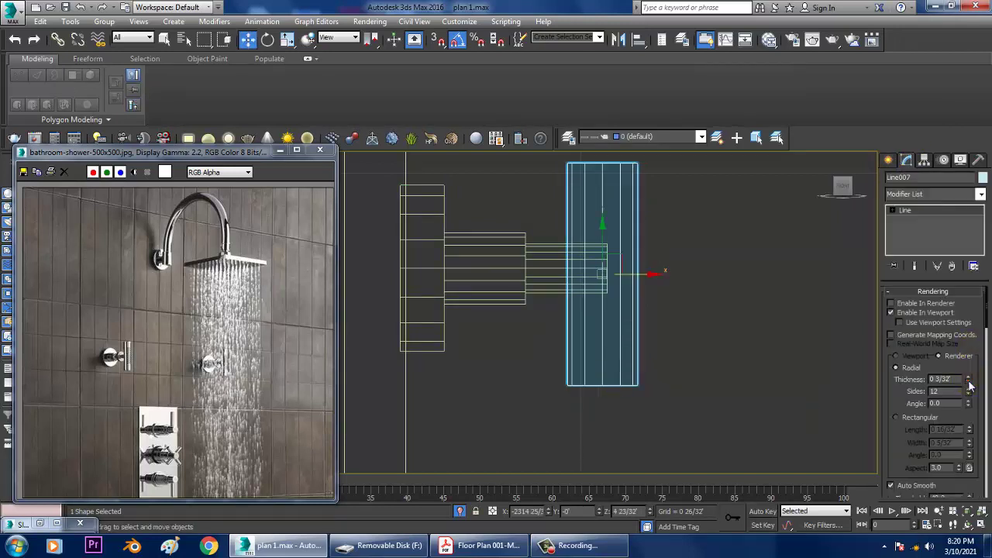
drag(969, 383, 987, 417)
key(alt+w)
right_click(729, 364)
key(alt+w)
key(z)
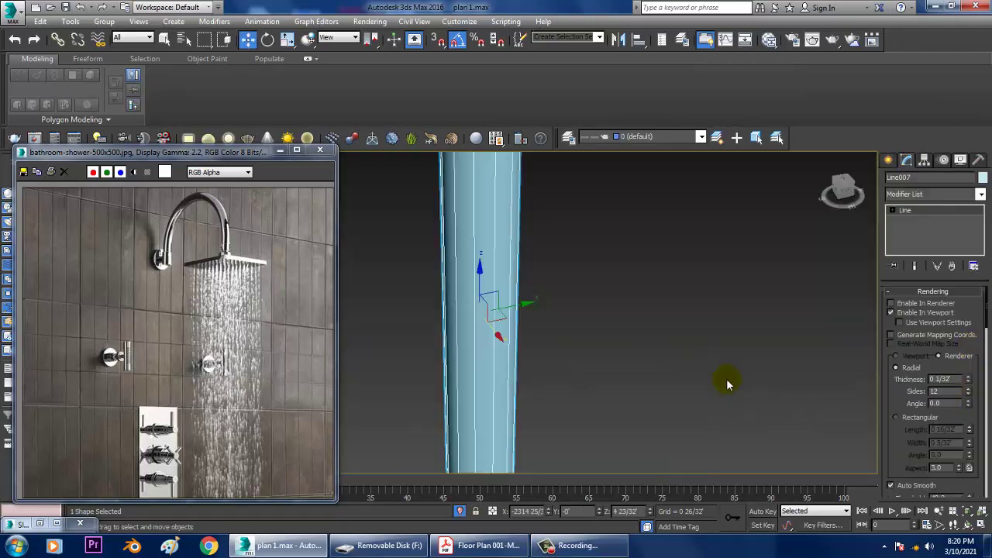
- Move the handle bar along Y to about 579 9/32', close to the shower enclosure
scroll(726, 385, down, 5)
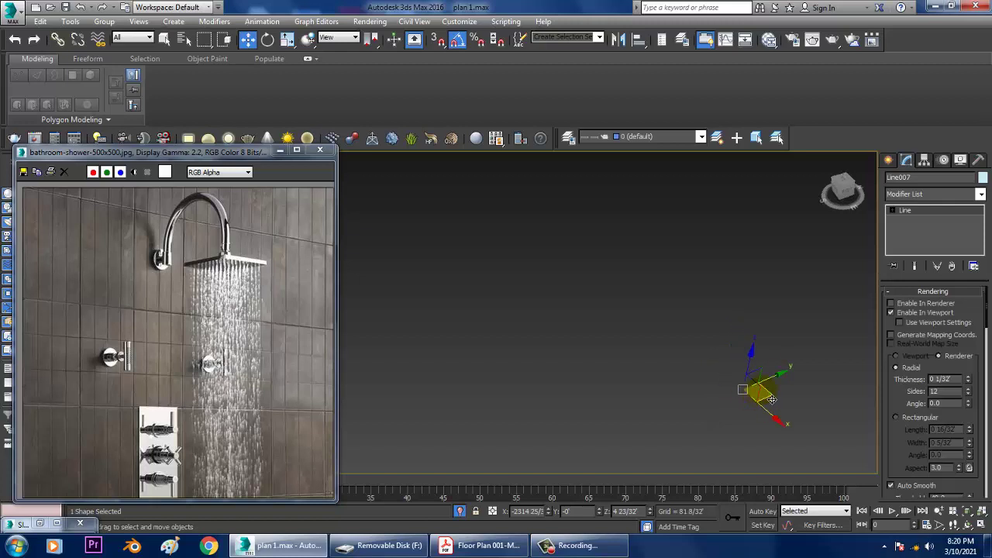
drag(603, 379, 674, 359)
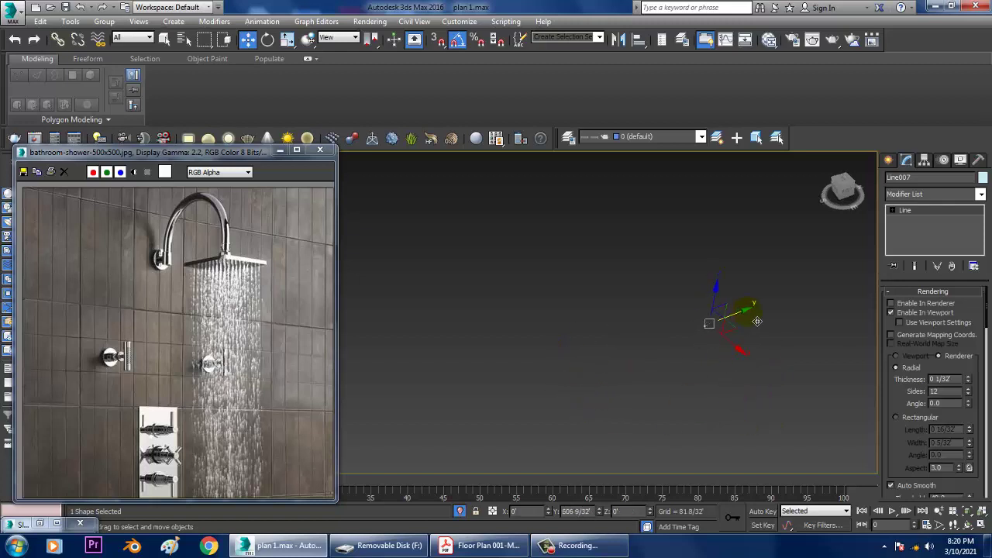
key(z)
alt+middle_drag(650, 325, 629, 352)
scroll(629, 352, down, 8)
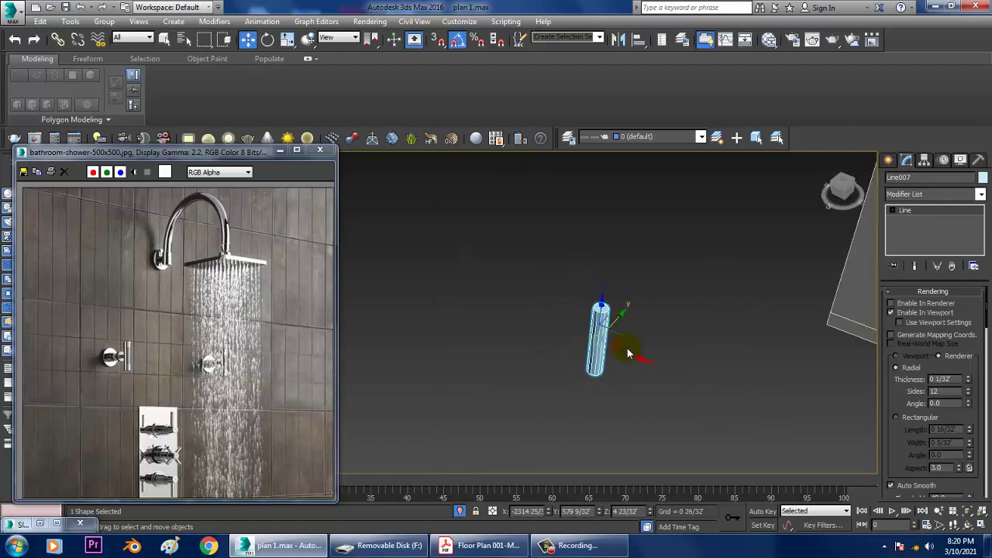
middle_drag(764, 356, 621, 365)
scroll(621, 363, down, 6)
alt+middle_drag(673, 340, 685, 361)
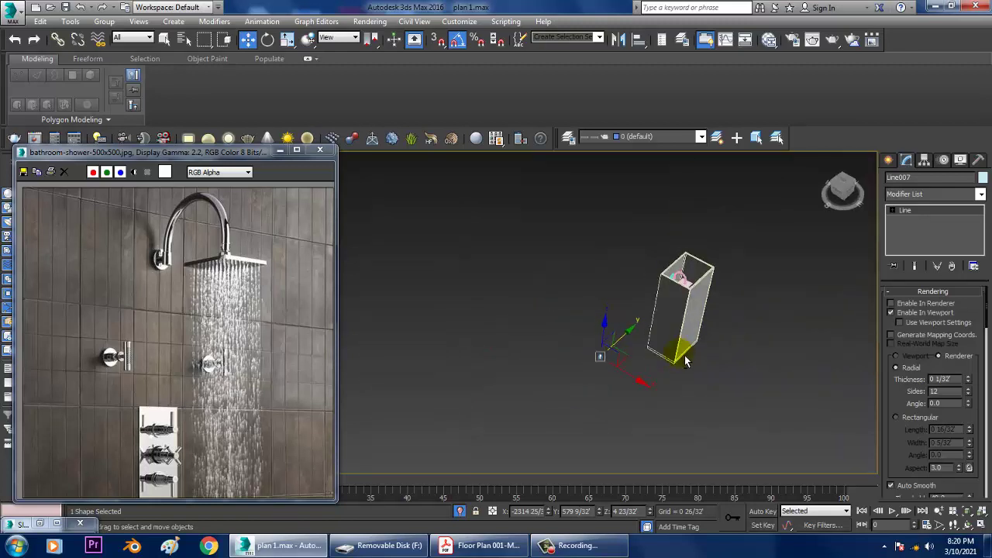
- Align the handle bar's pivot with the valve cylinder's pivot along Y so it crosses the stem end
key(alt+a)
scroll(652, 349, up, 8)
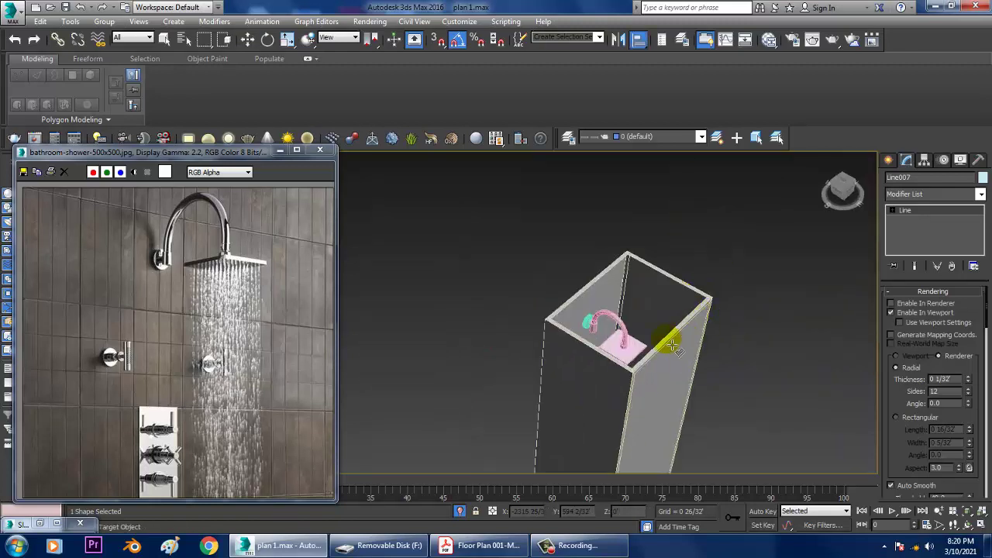
key(F3)
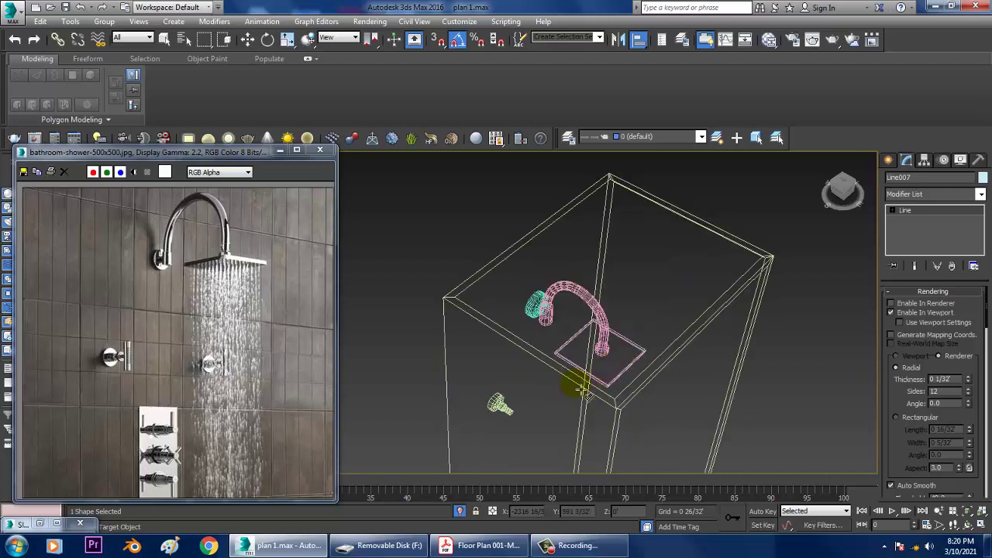
click(512, 414)
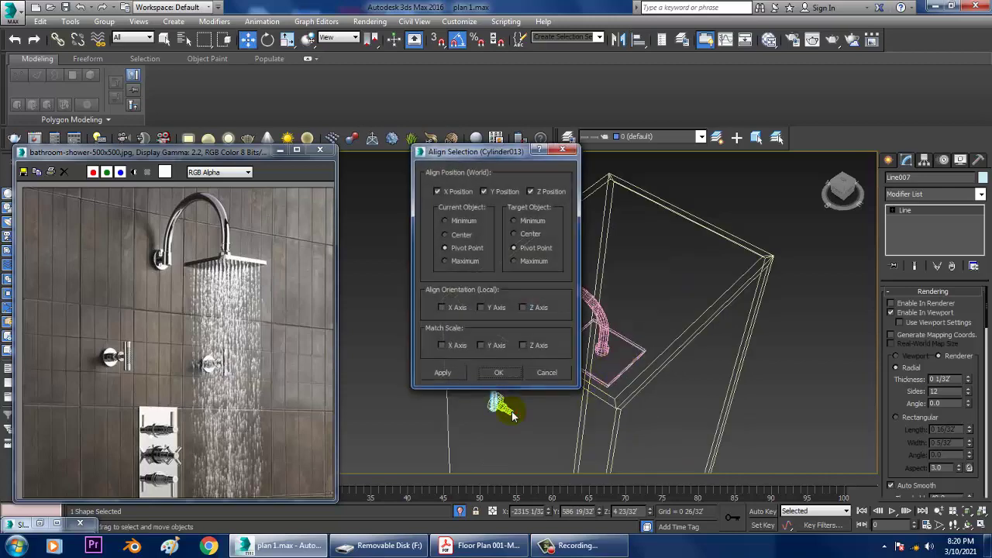
click(516, 372)
key(z)
alt+middle_drag(550, 365, 670, 301)
scroll(559, 303, down, 4)
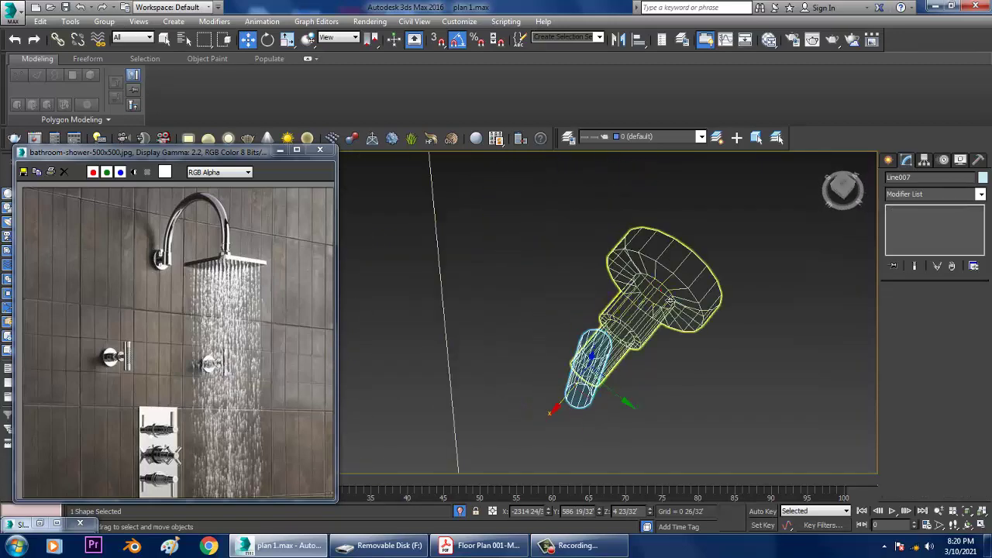
- Select the handle bar together with its valve body and place one copy along Y on the shower arm's other side
ctrl+click(670, 301)
scroll(637, 362, down, 3)
alt+middle_drag(641, 362, 597, 354)
scroll(612, 335, down, 4)
shift+drag(611, 350, 782, 342)
click(506, 327)
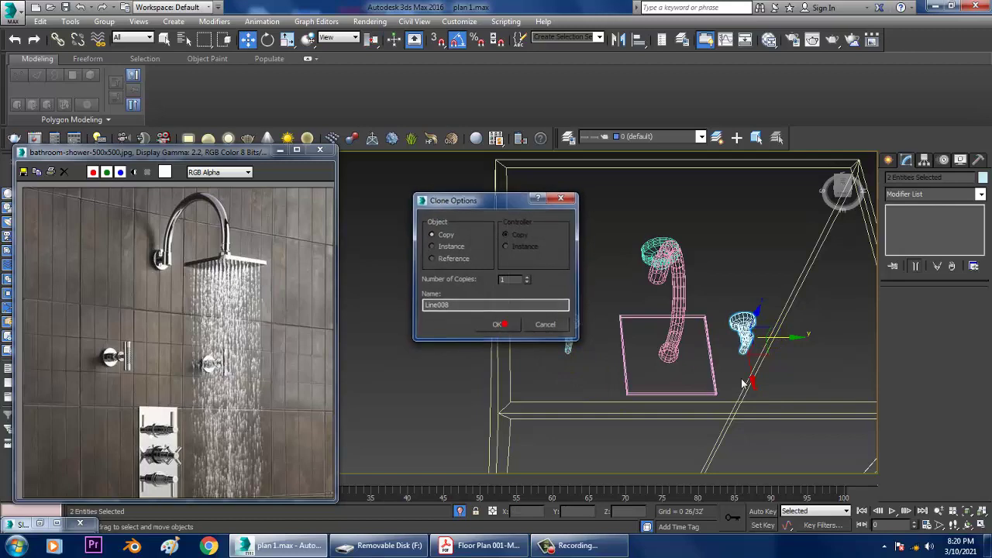
- Reposition the reference image window and make it taller to show the wall-mounted control plate
mouse_move(744, 383)
alt+middle_down()
mouse_move(747, 311)
mouse_move(701, 307)
mouse_move(704, 329)
alt+middle_up()
alt+middle_drag(571, 338, 602, 327)
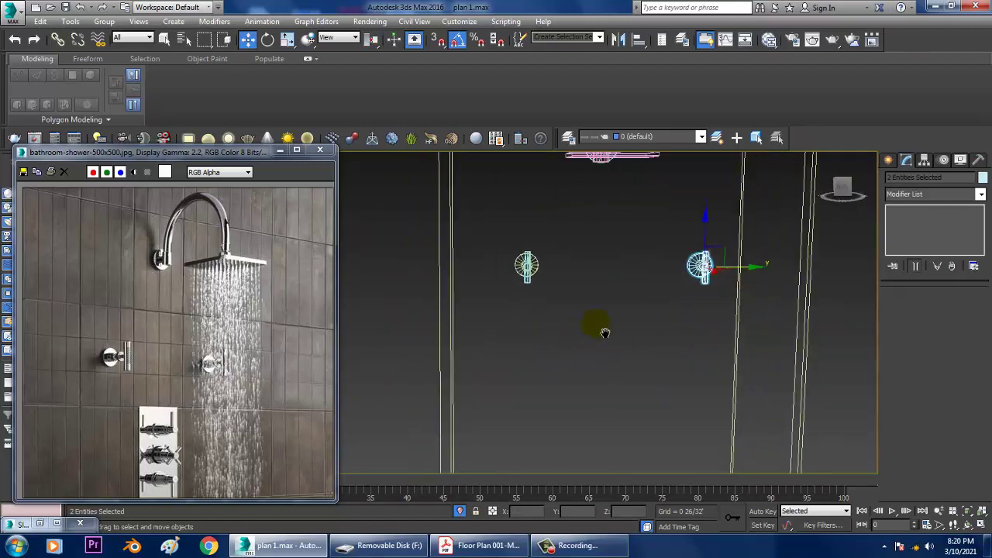
drag(214, 158, 208, 88)
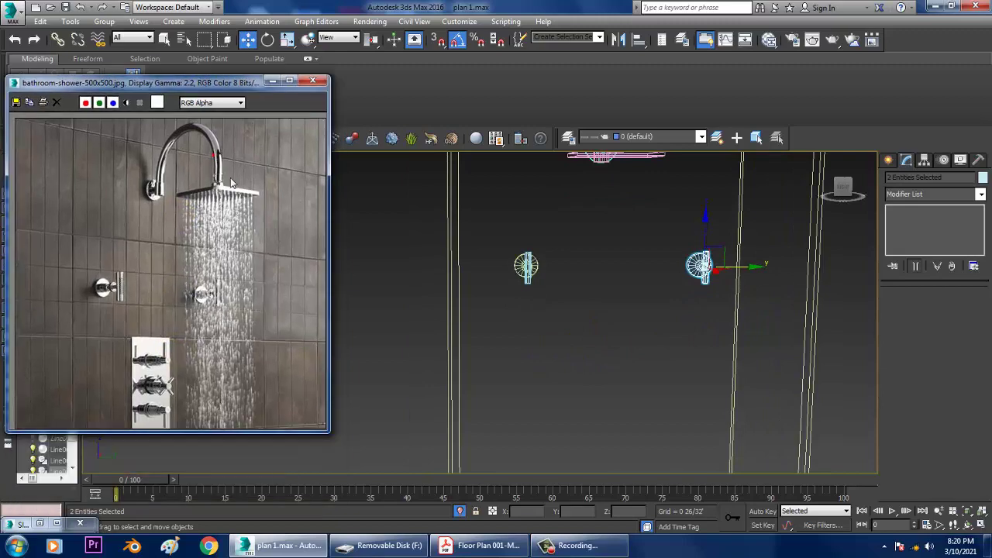
drag(200, 432, 150, 501)
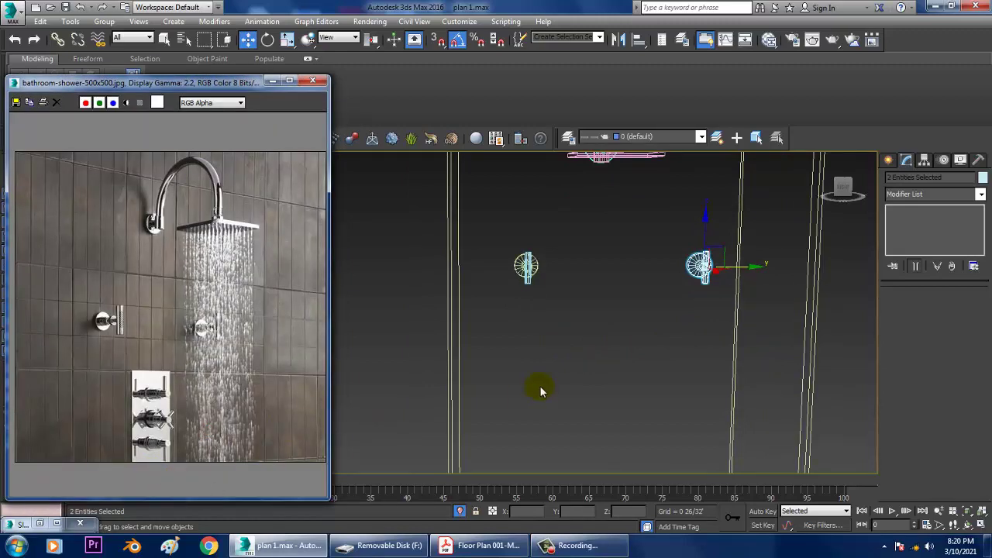
- In the left view, draw a control plate box below the two valves, about 1 12/32' long, 0 20/32' wide and 0 3/32' high
click(891, 159)
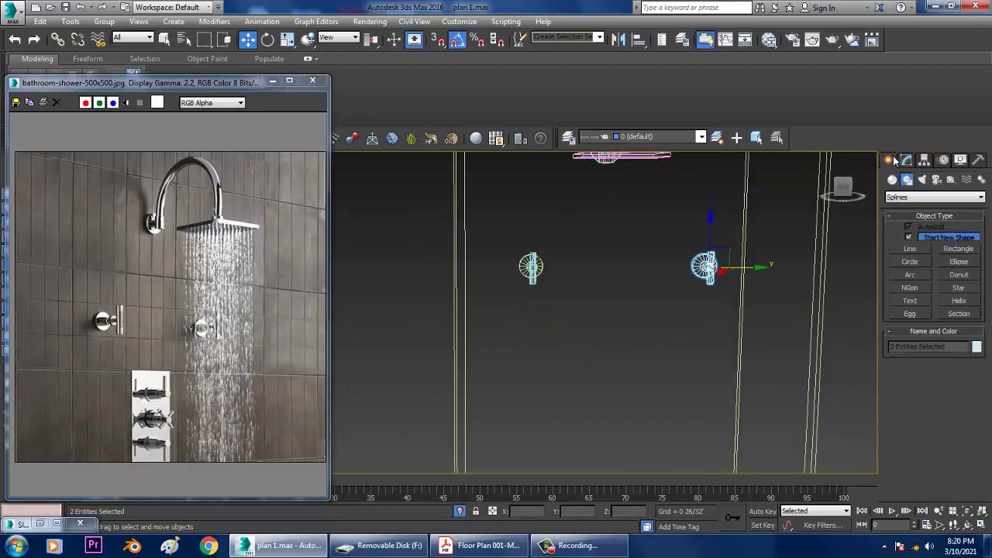
click(894, 180)
click(917, 241)
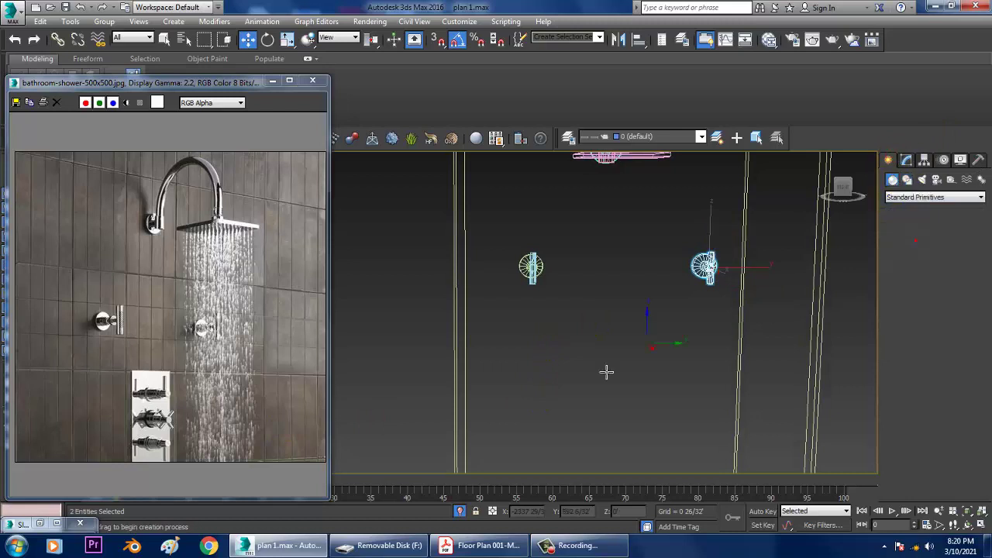
alt+middle_drag(609, 367, 617, 339)
scroll(683, 372, down, 4)
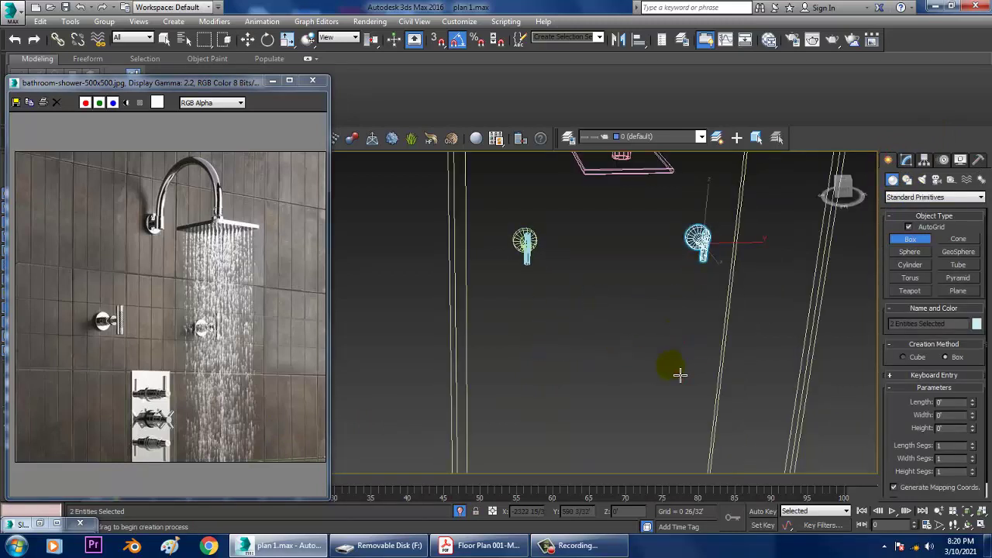
key(F3)
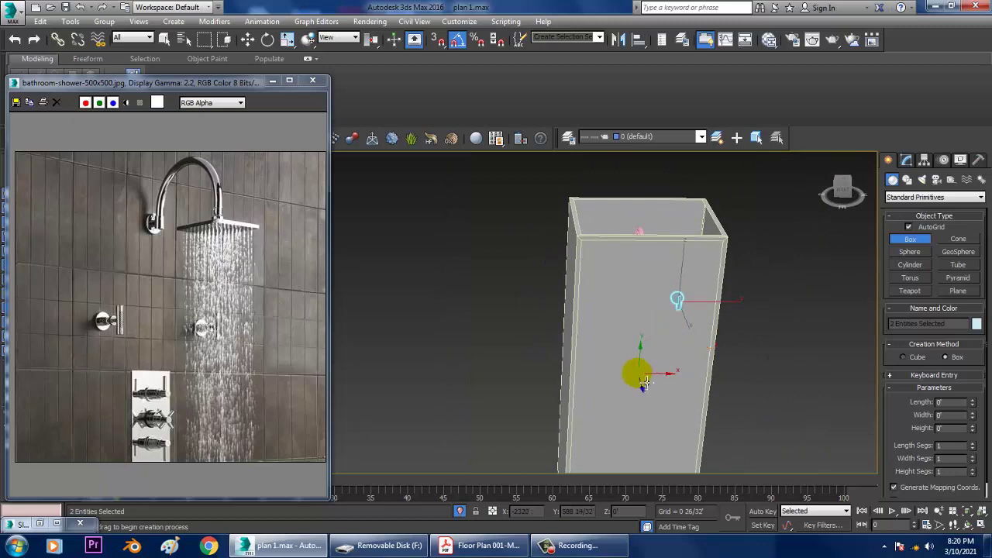
scroll(637, 361, down, 2)
key(F3)
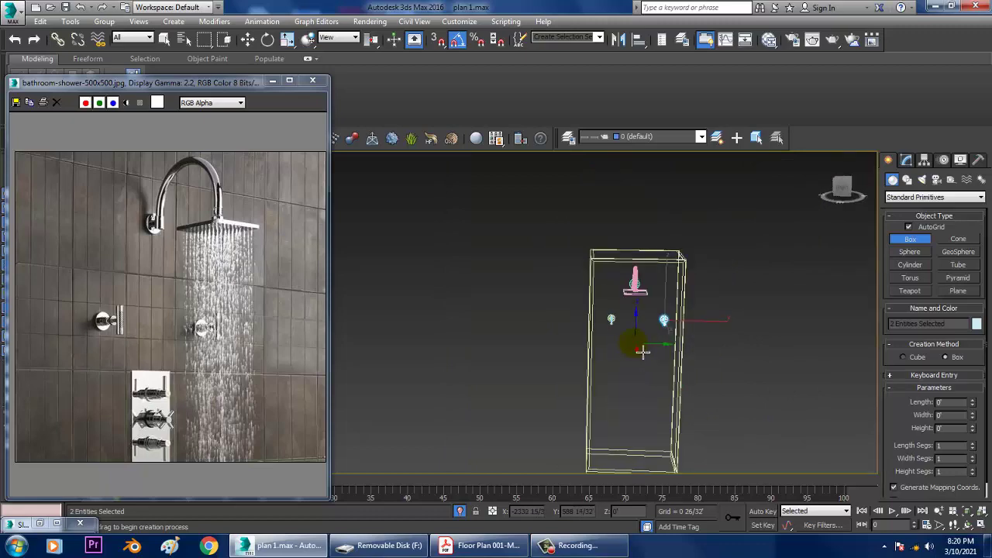
key(alt+w)
middle_click(452, 414)
key(alt+w)
scroll(564, 360, up, 6)
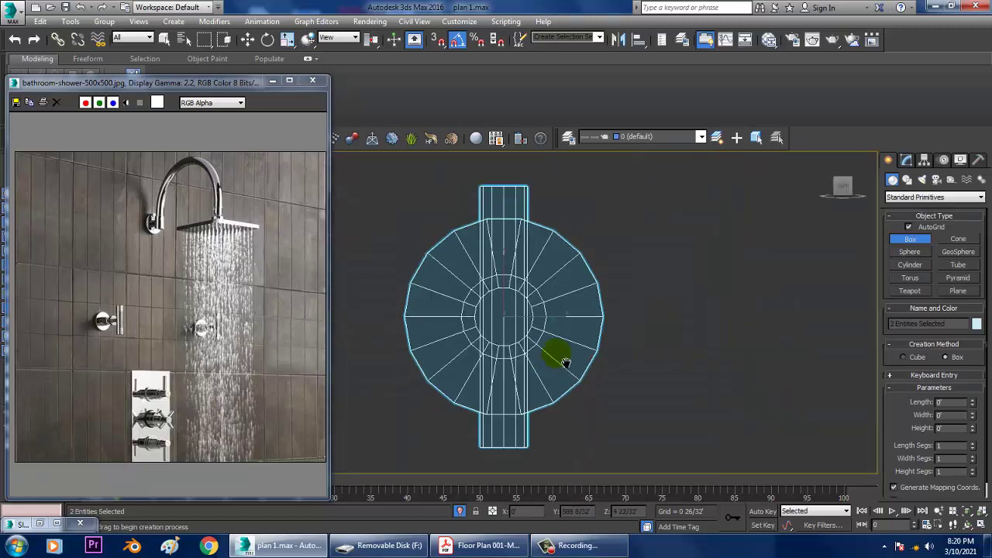
scroll(564, 359, down, 10)
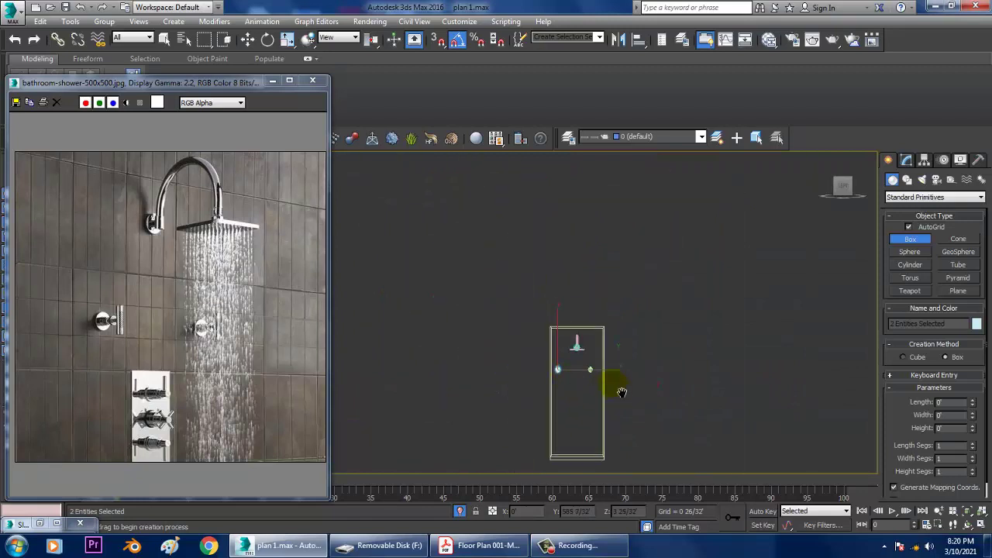
middle_drag(579, 332, 614, 334)
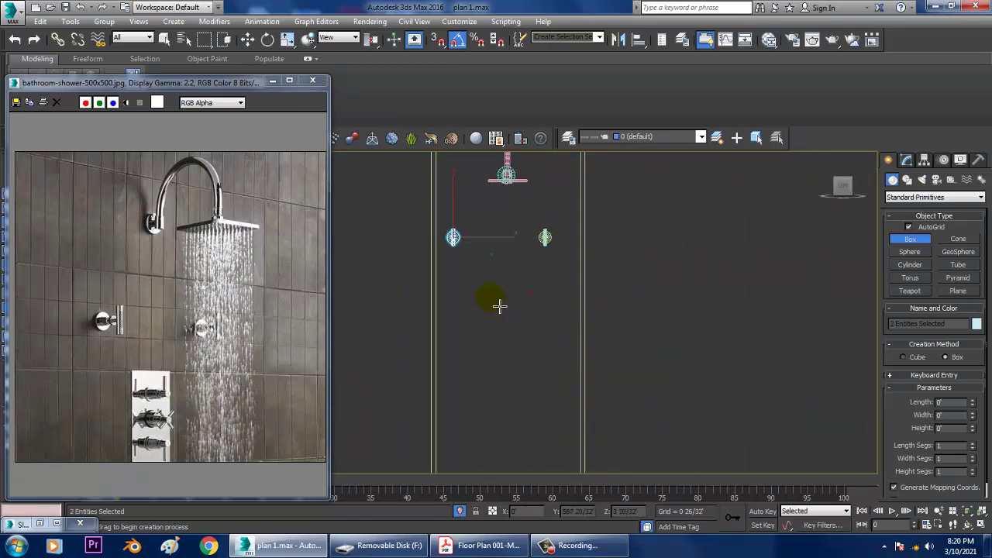
drag(499, 305, 534, 382)
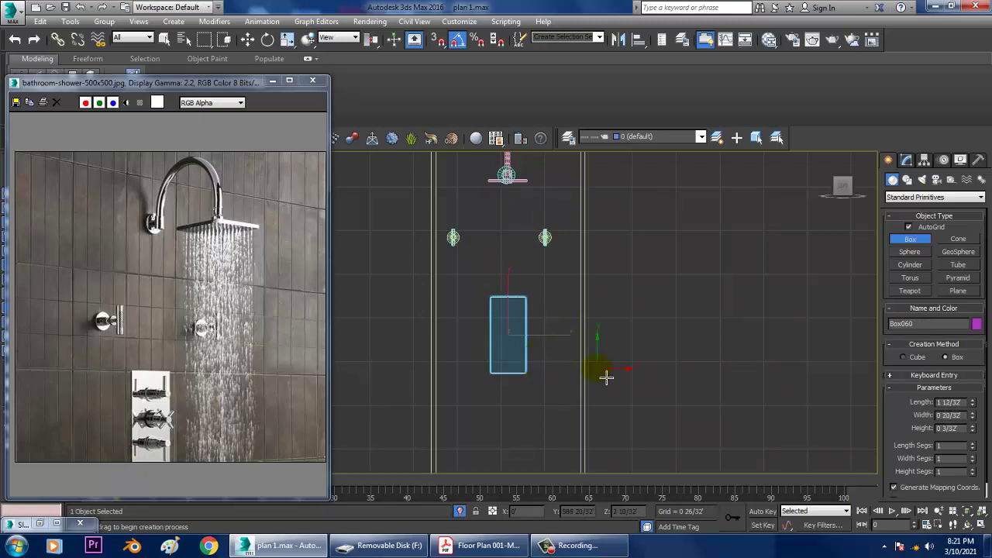
- Move the plate box along X to about -2214 11/32', nearer to the shower enclosure
key(w)
key(z)
key(alt+w)
middle_click(807, 416)
key(z)
key(alt+w)
alt+middle_drag(801, 414, 595, 392)
scroll(700, 391, down, 10)
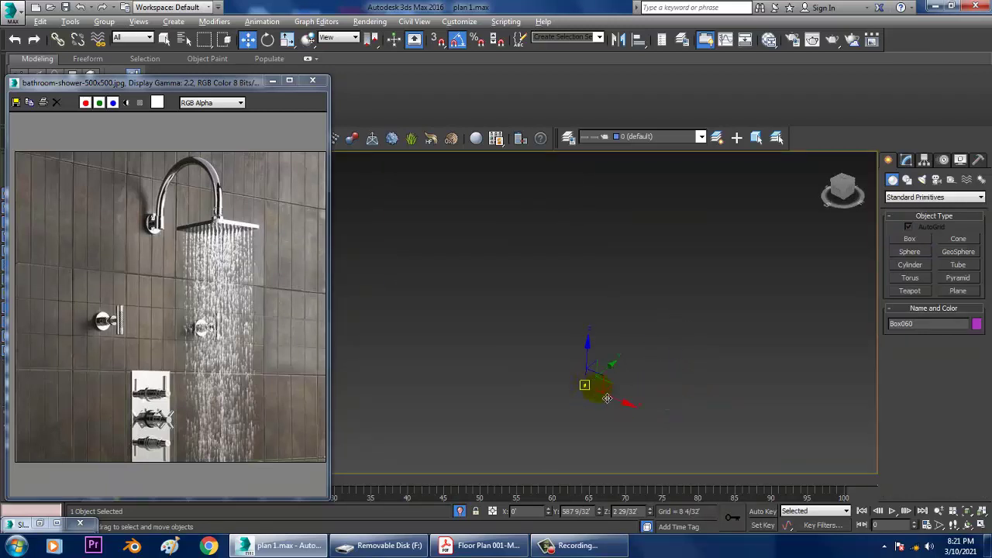
scroll(596, 401, down, 5)
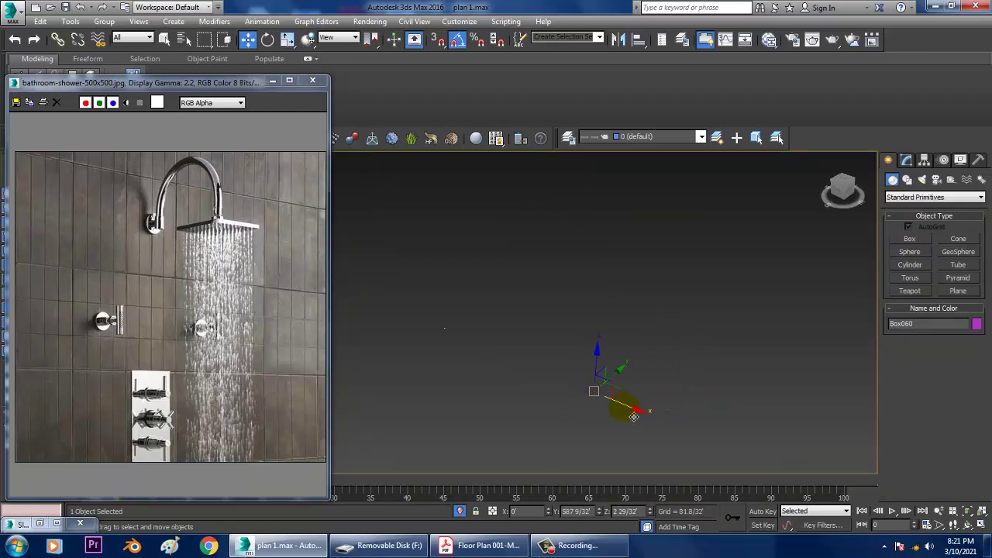
drag(627, 417, 500, 380)
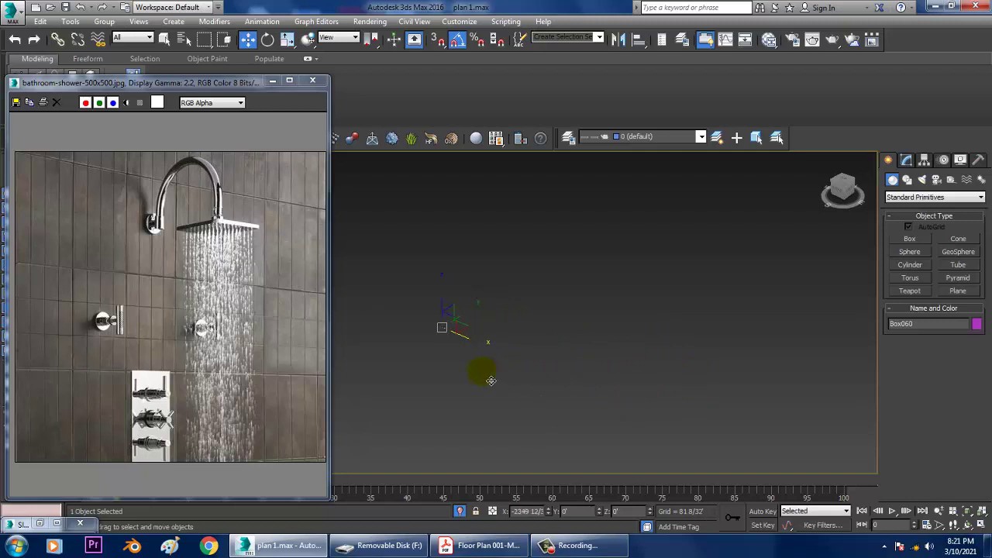
key(z)
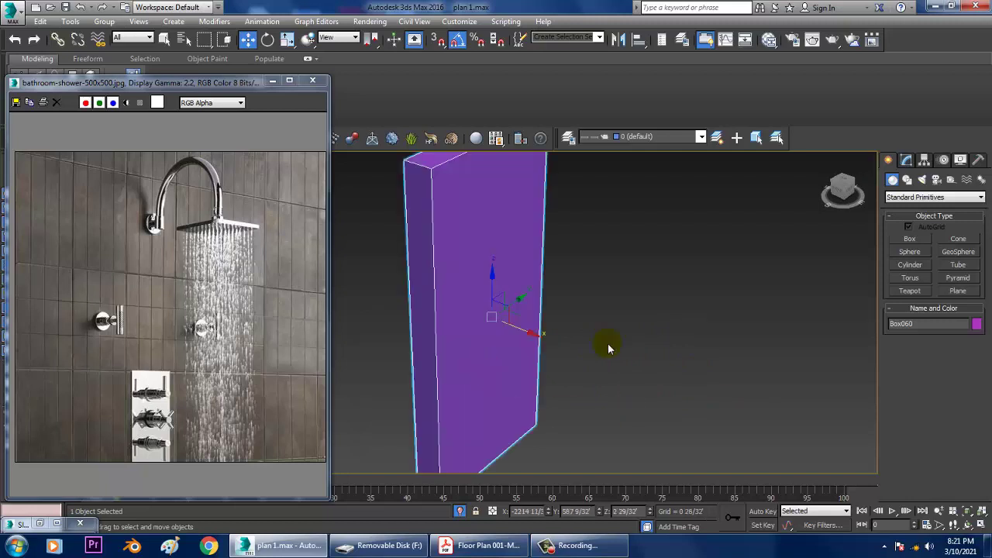
- Align the plate box to the shower enclosure in X, Y and Z, pivot point to pivot point
scroll(608, 349, down, 5)
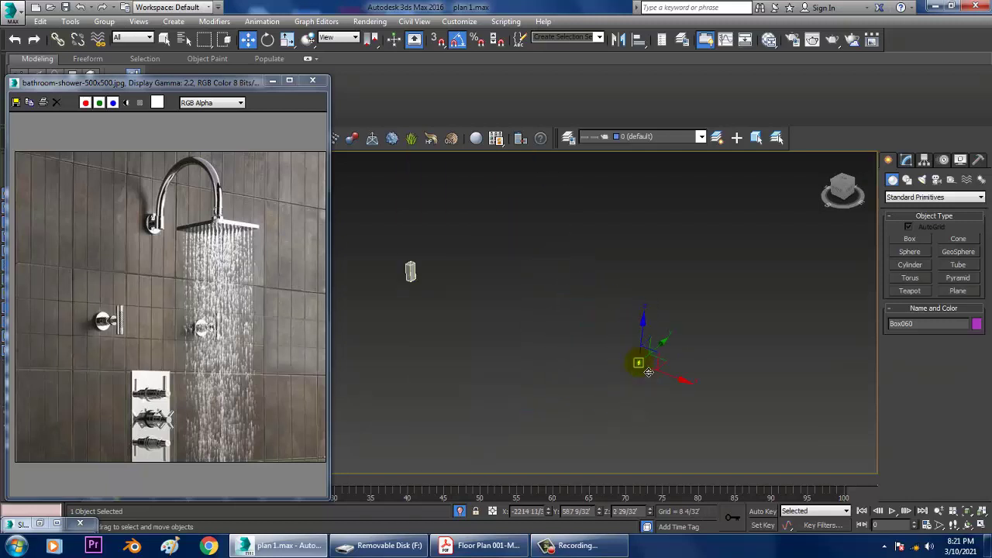
key(alt+a)
click(412, 273)
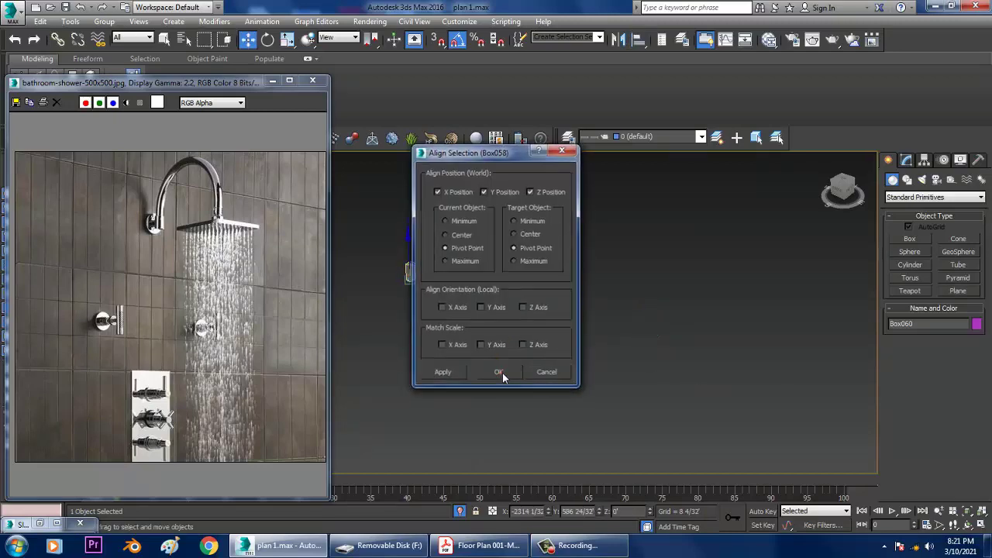
click(503, 373)
key(z)
alt+middle_drag(785, 379, 691, 387)
key(alt+w)
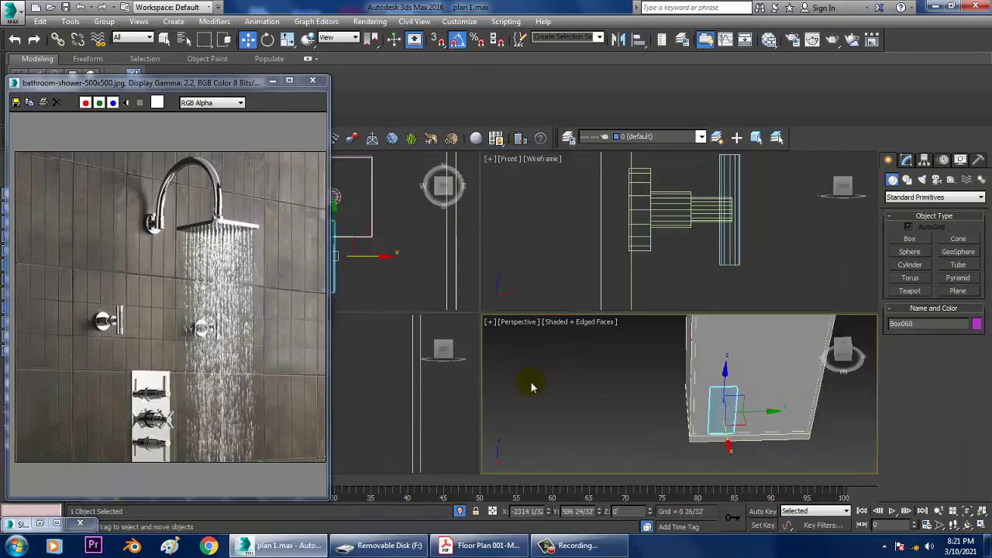
- In the left view, raise the plate box to about Z 2 21/32', below the two valves, and scale it down slightly
right_click(424, 431)
key(alt+w)
scroll(541, 388, down, 5)
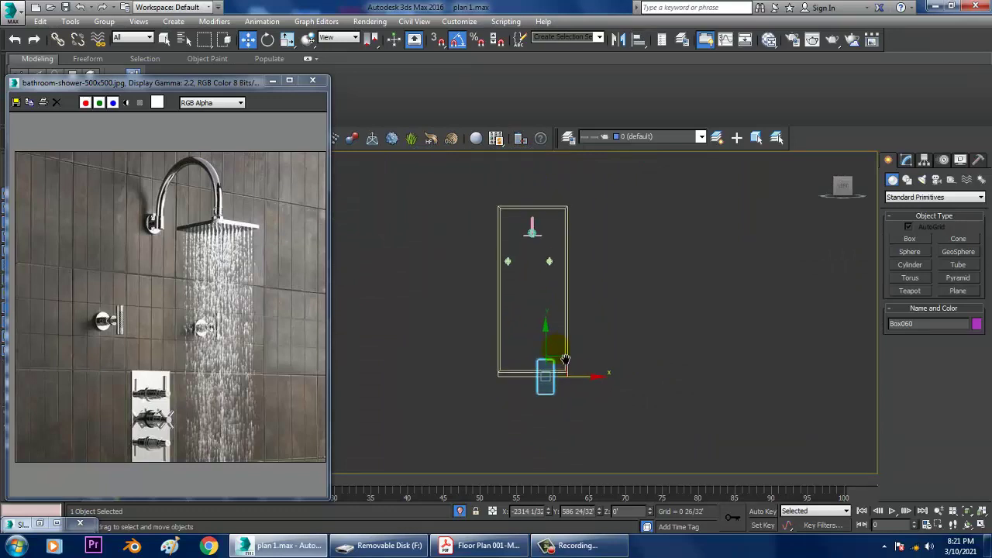
drag(540, 380, 514, 248)
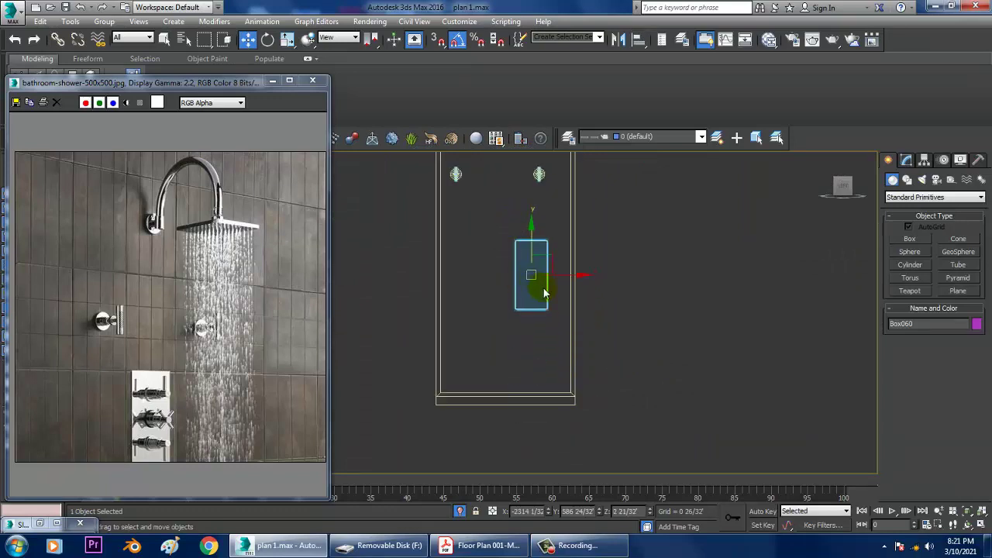
drag(587, 282, 546, 324)
key(r)
key(w)
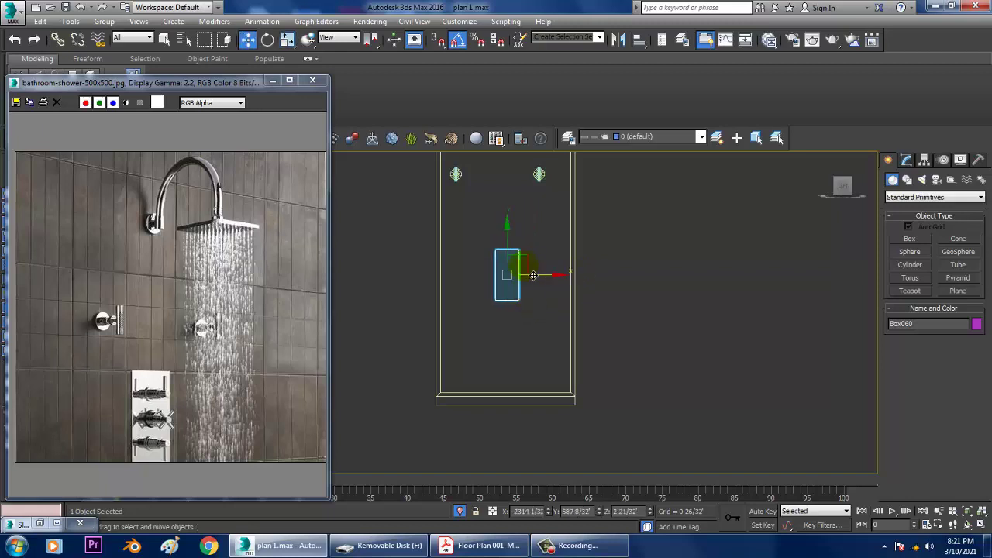
- Centre the plate between the two valves at about Y 587 11/32' and raise it to about Z 2 26/32'
scroll(478, 262, up, 3)
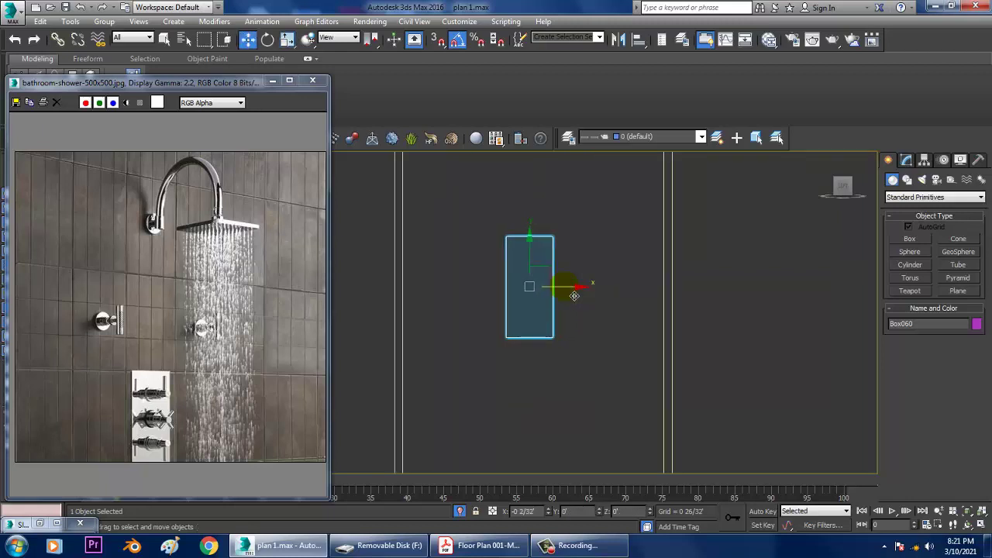
middle_drag(585, 300, 609, 408)
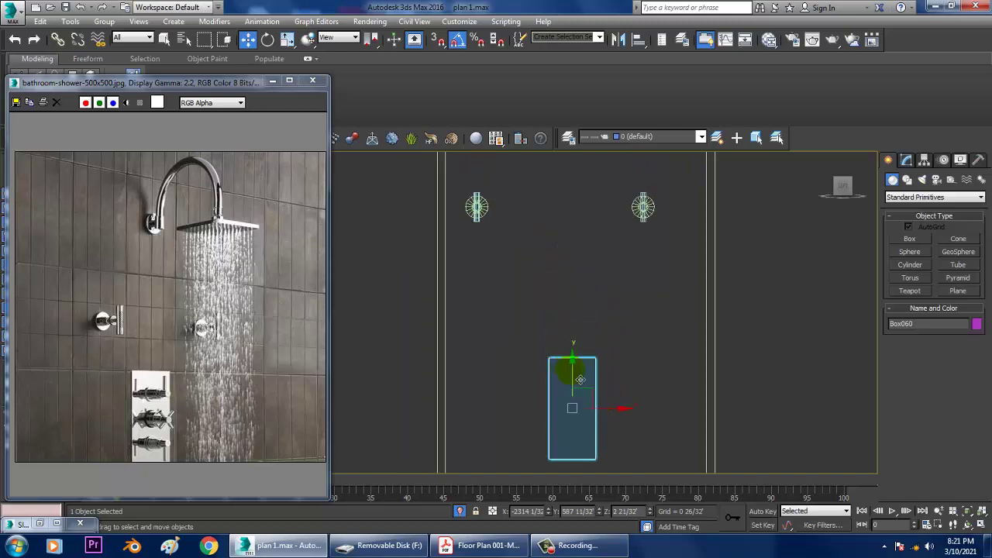
drag(573, 374, 574, 360)
scroll(626, 320, up, 3)
middle_drag(597, 361, 648, 376)
scroll(639, 308, down, 5)
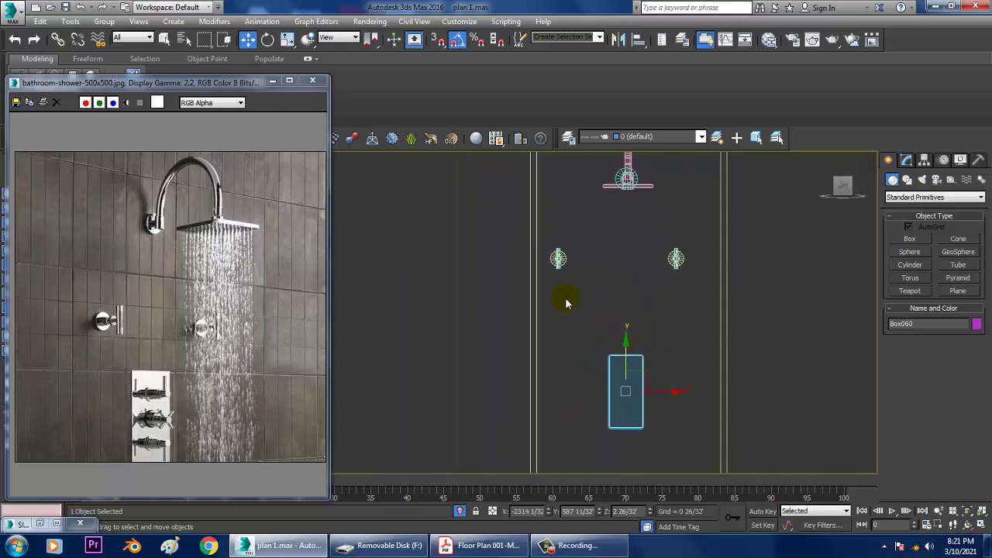
- Select the left valve's body and handle and make one copy straight below, beside the plate
scroll(588, 302, up, 6)
click(589, 281)
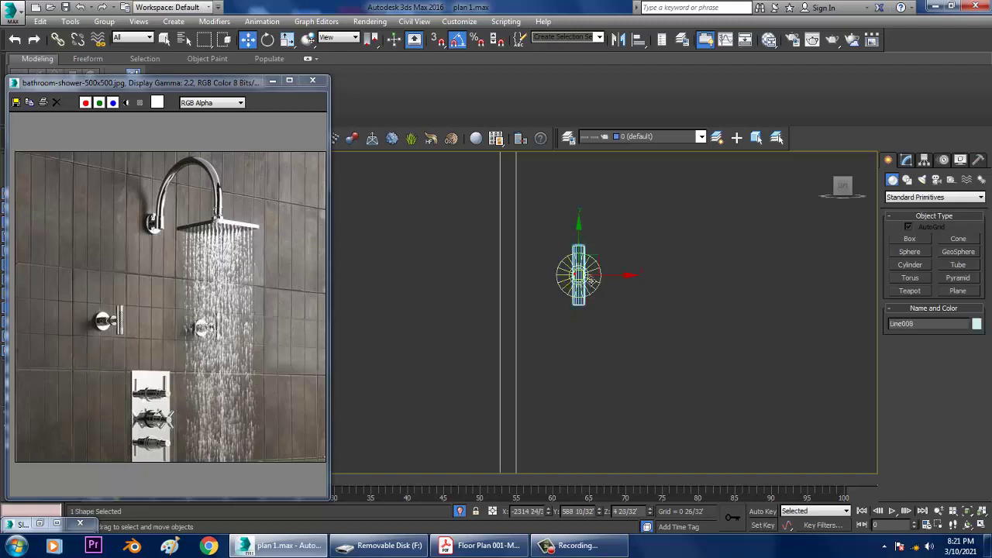
scroll(591, 281, down, 5)
middle_drag(658, 332, 558, 247)
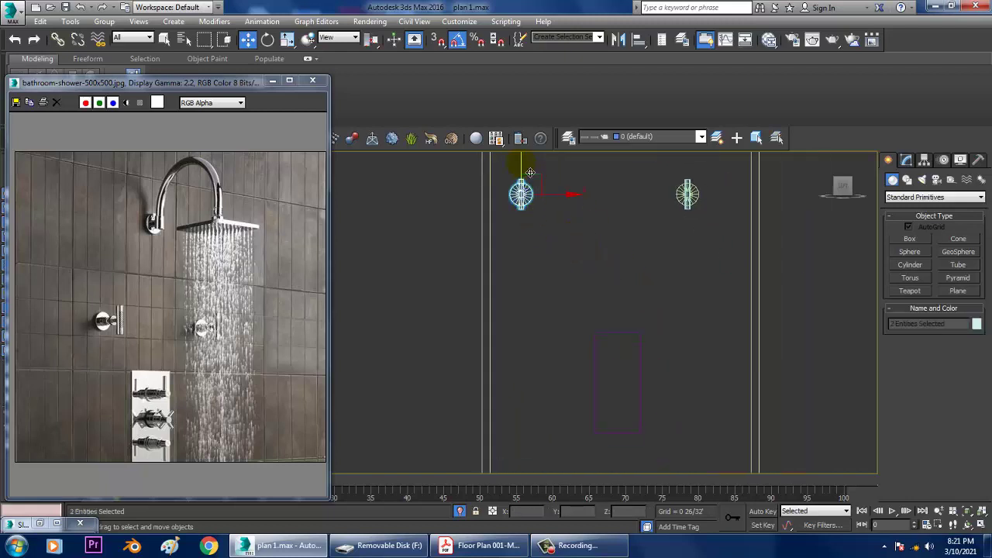
shift+drag(531, 171, 580, 329)
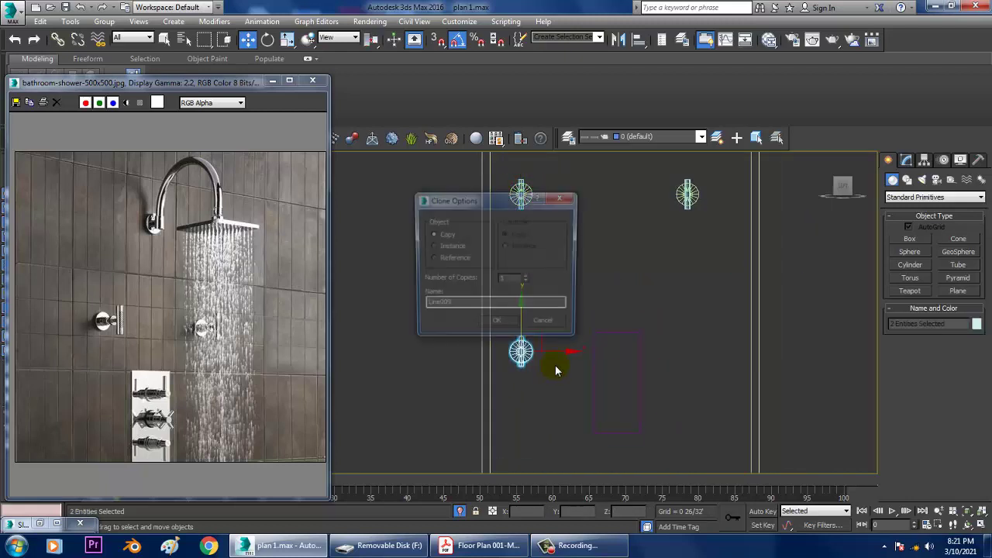
click(491, 330)
- Move the copied valve sideways onto the plate and about 0 31/32' forward along X, seating its flange on the plate's front face
middle_drag(573, 346, 600, 330)
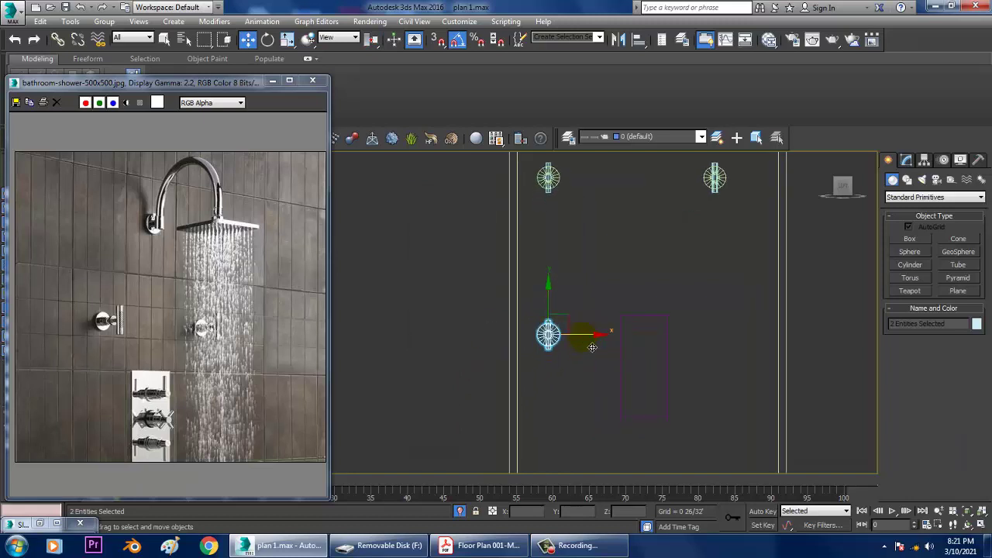
drag(599, 336, 688, 348)
key(z)
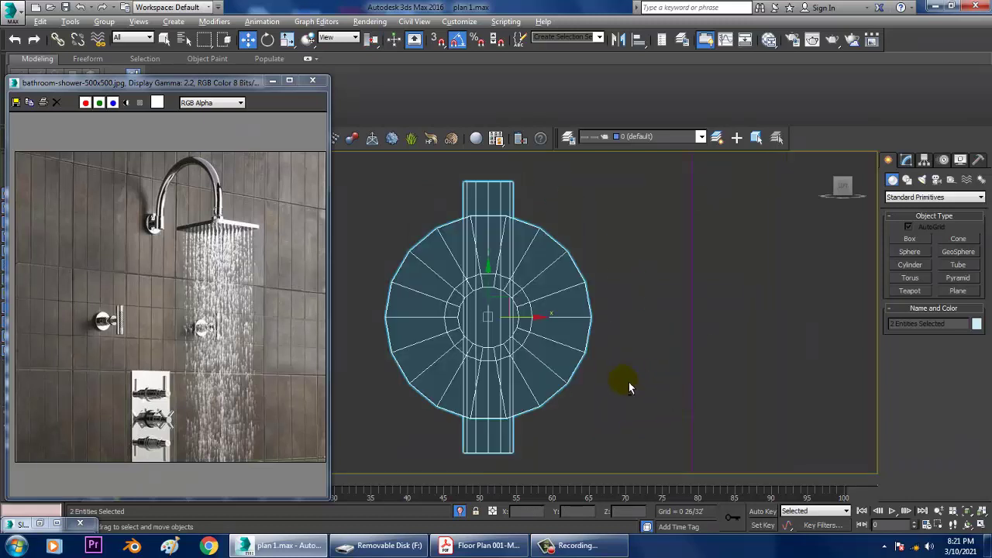
key(p)
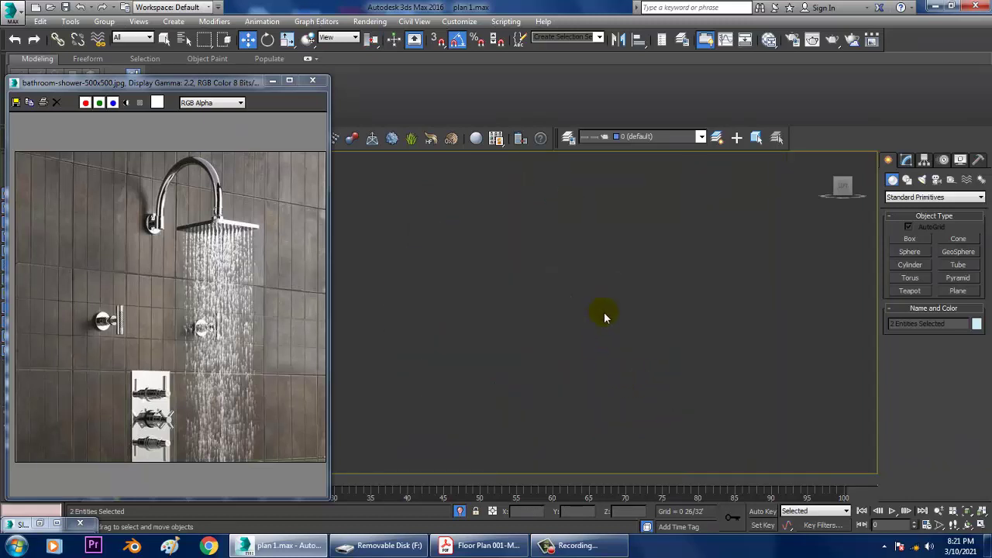
scroll(606, 314, down, 10)
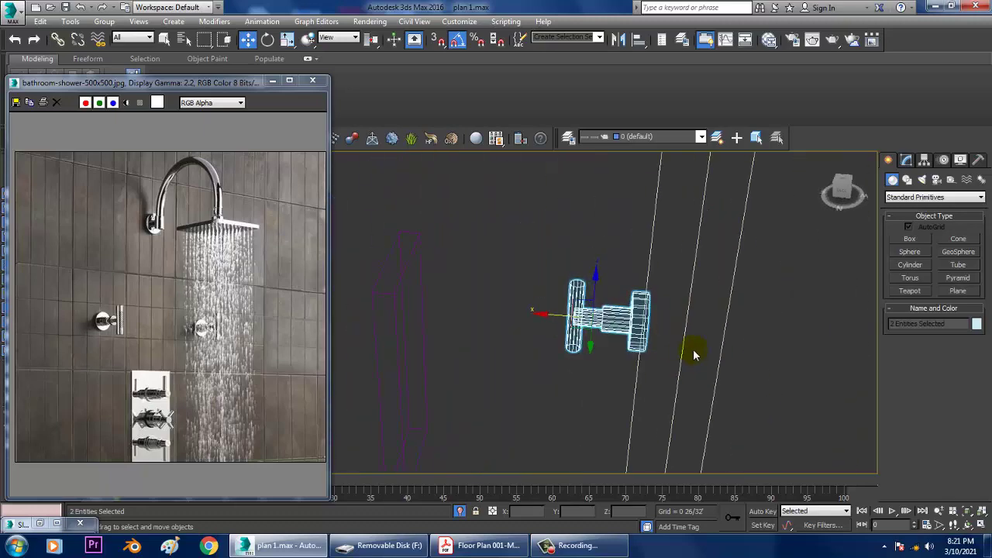
scroll(694, 355, down, 4)
drag(630, 346, 557, 334)
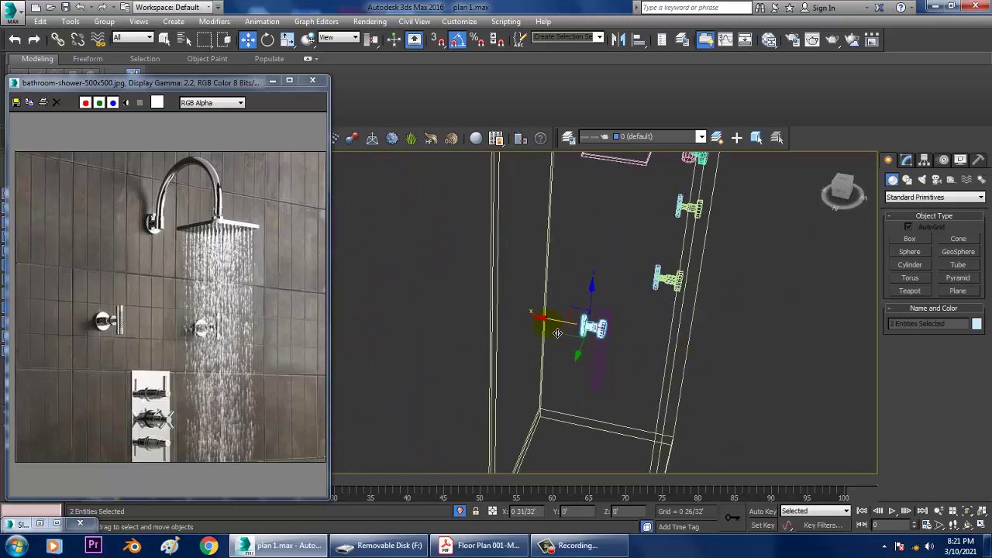
scroll(556, 333, up, 10)
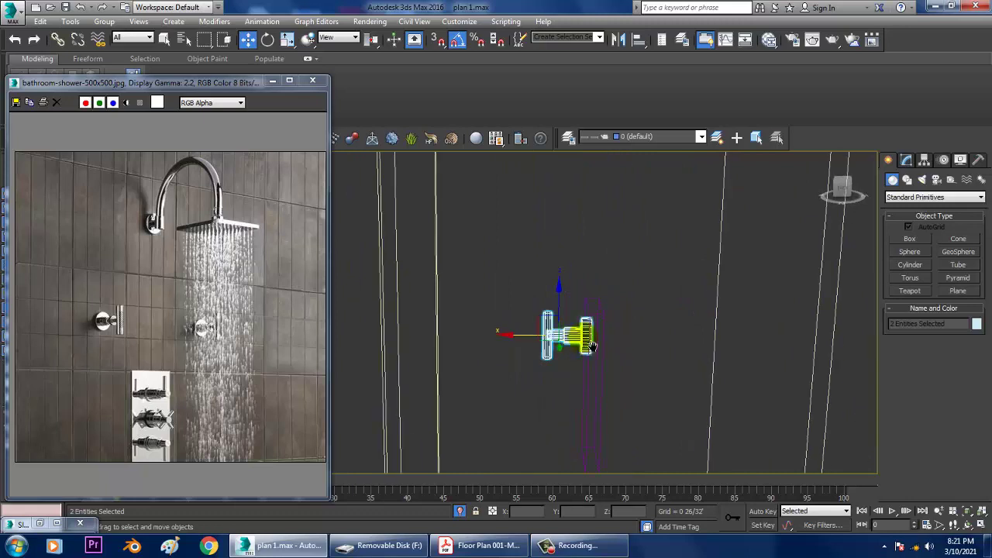
alt+middle_drag(612, 315, 627, 282)
- Make one copy of the plate's valve straight above it, near the plate's upper edge
key(r)
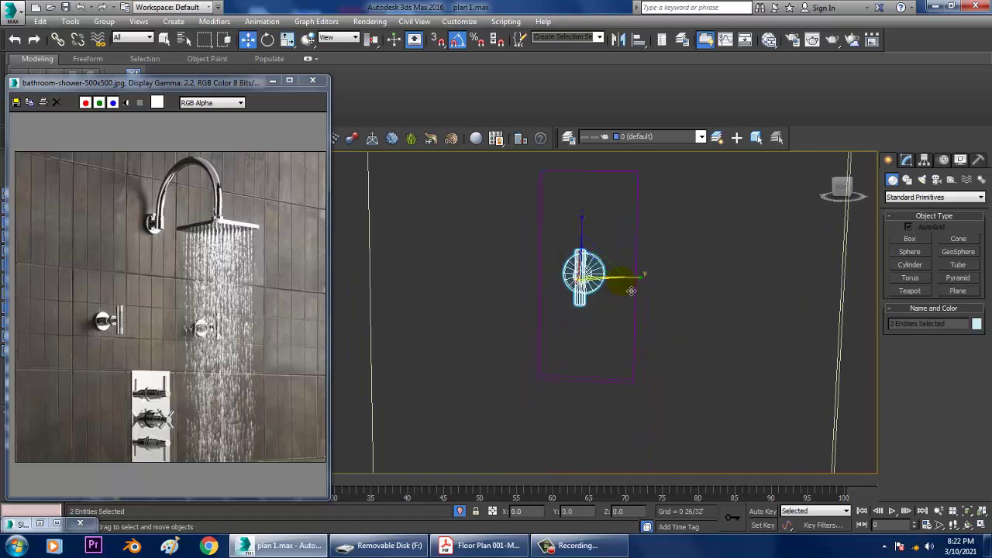
key(w)
shift+drag(596, 258, 595, 188)
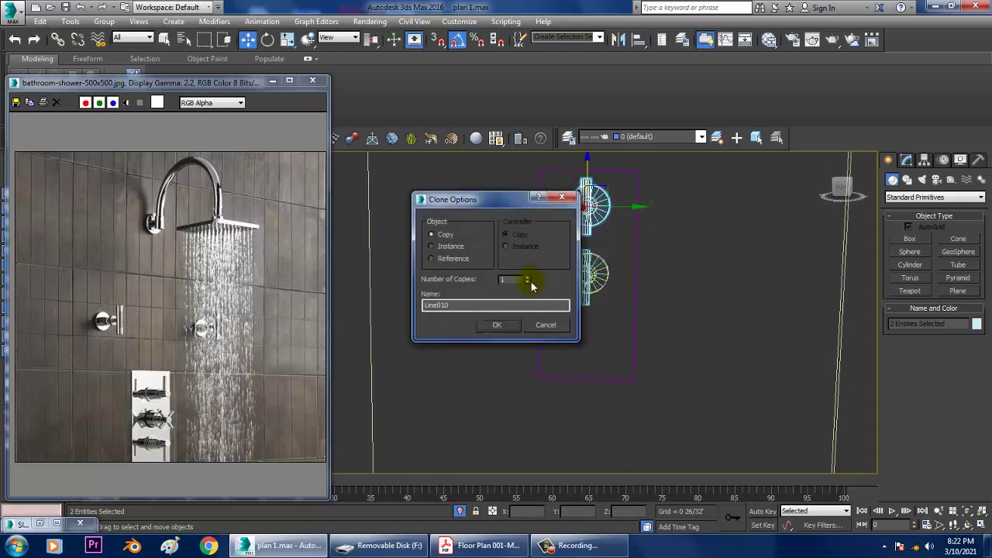
click(500, 324)
- Shorten the upper valve's handle to about 67% along Z and lower it so it hangs from the end of the stem
key(e)
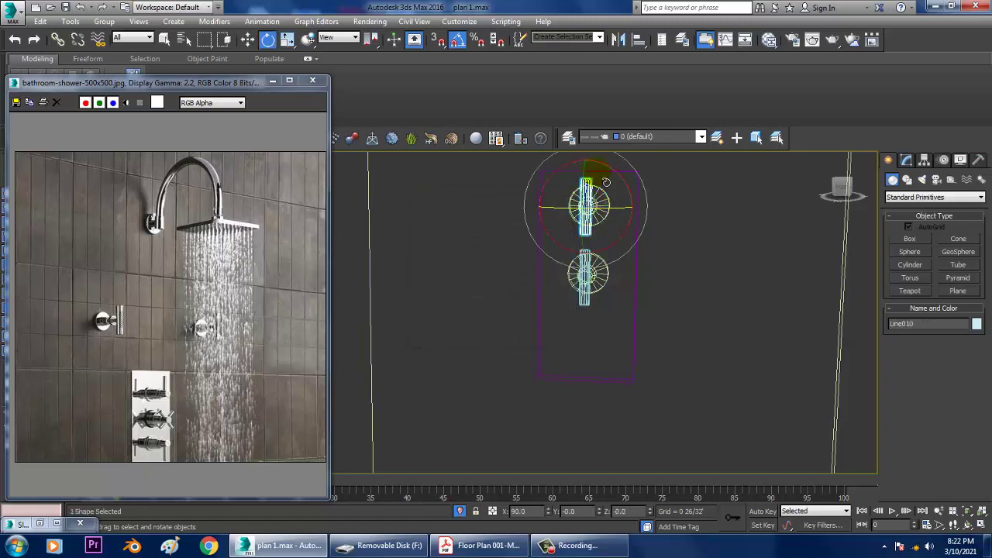
key(w)
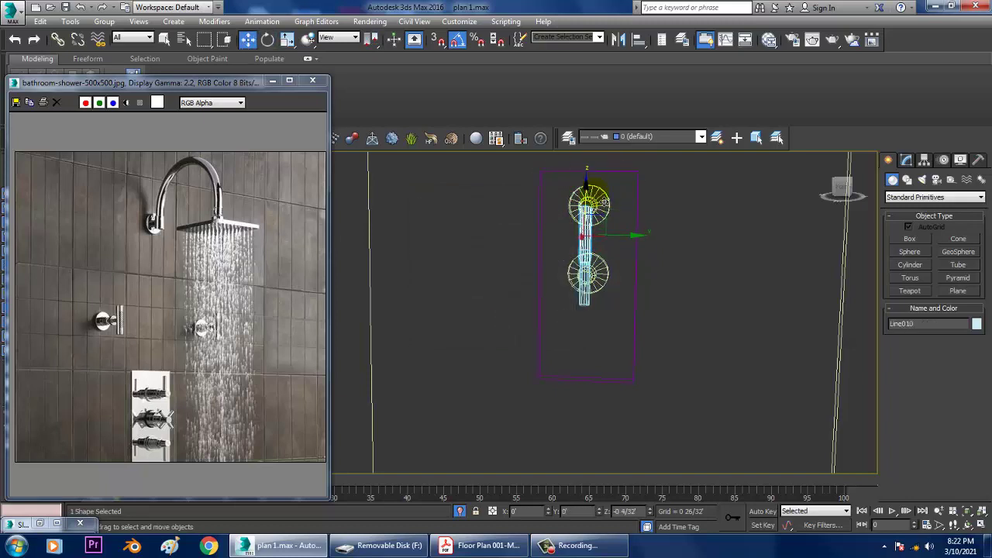
key(r)
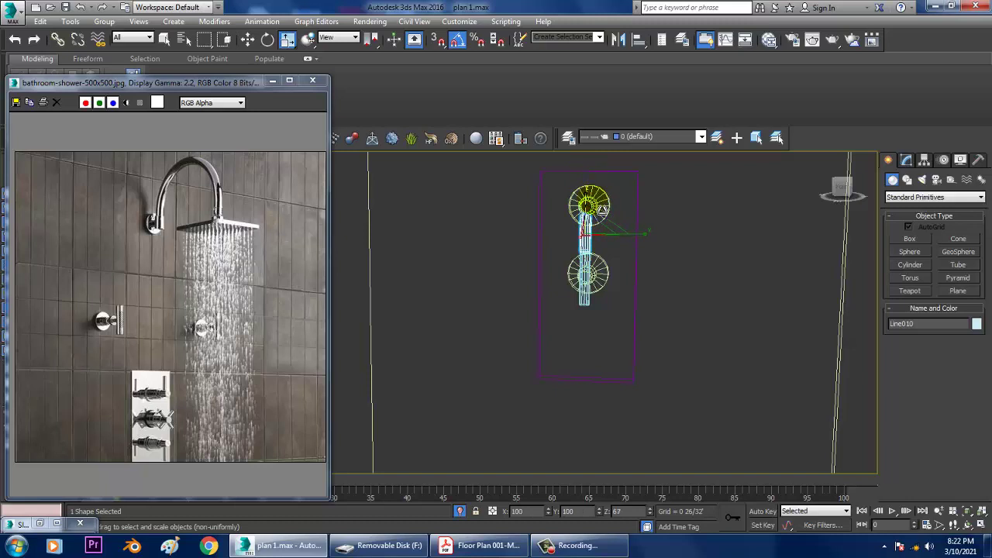
key(w)
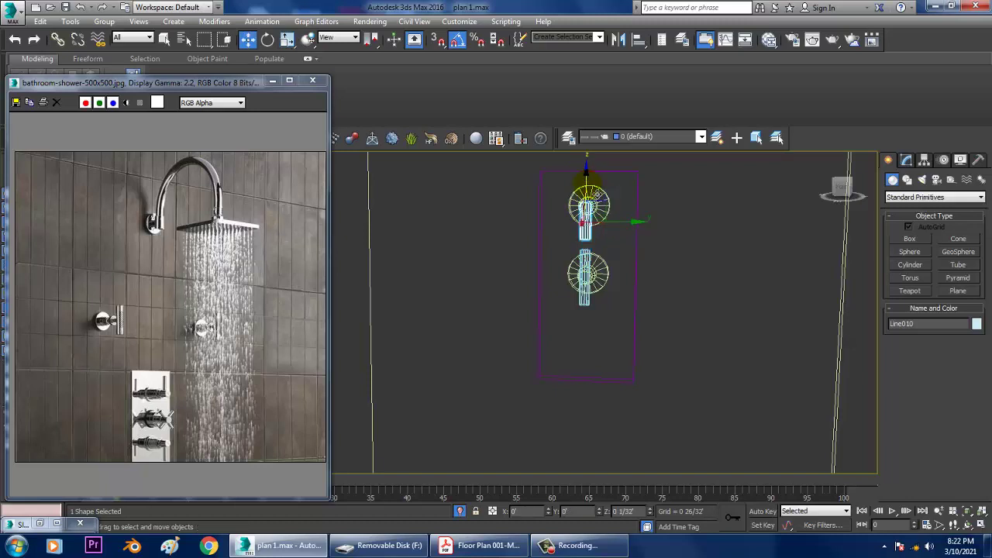
- Select the upper valve's body with its shortened handle and make one copy near the plate's lower edge
alt+middle_drag(597, 196, 627, 234)
ctrl+click(608, 224)
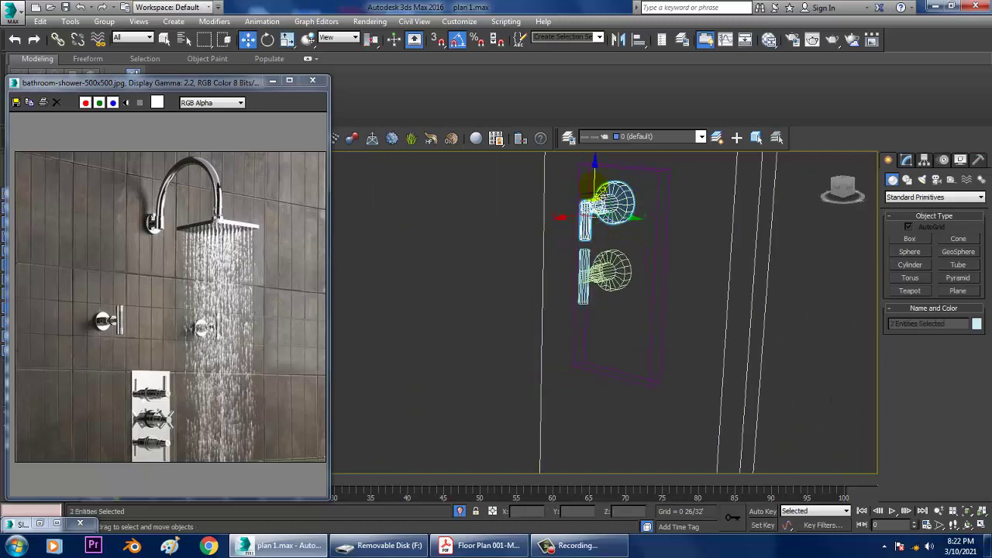
shift+drag(593, 203, 556, 374)
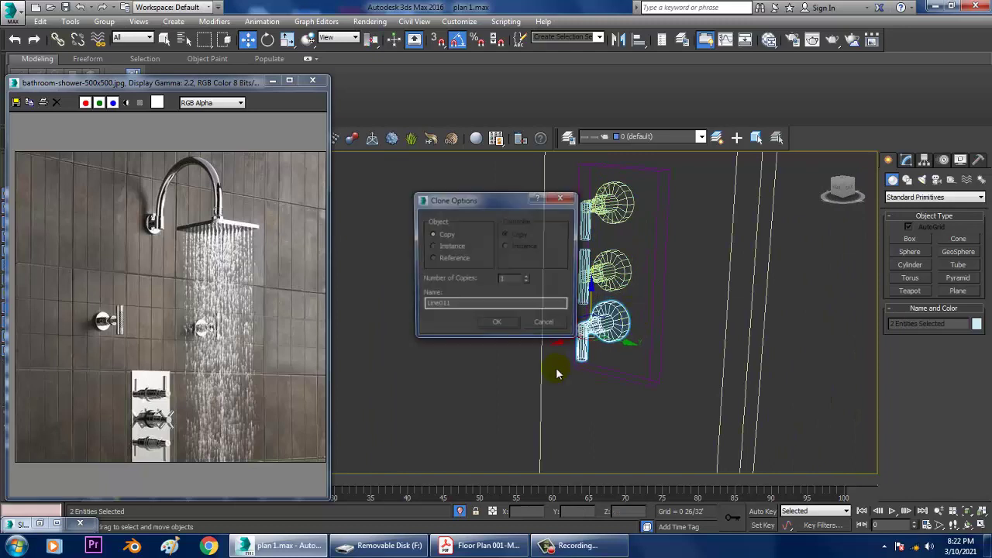
click(496, 324)
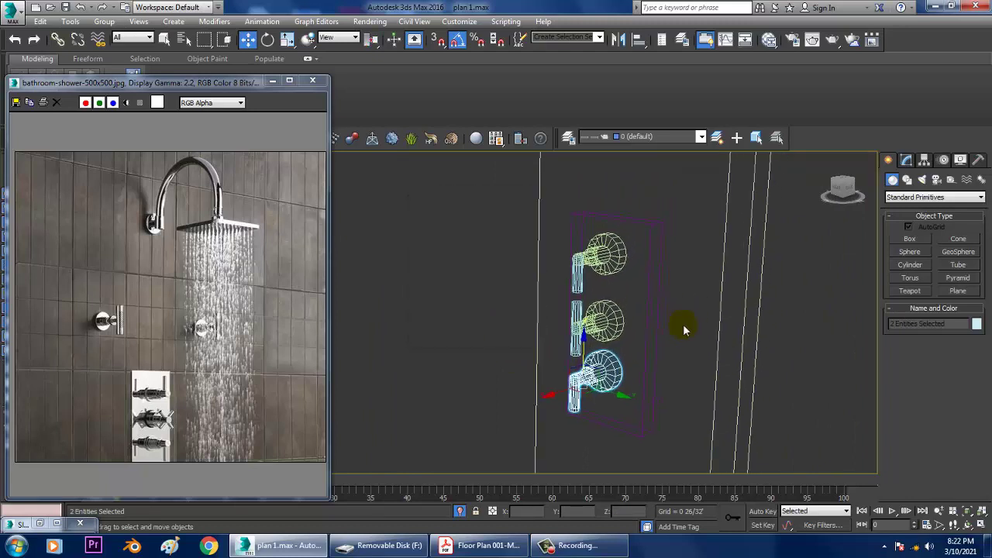
- Rotate the upper valve's handle to horizontal and move it to about Y 587 13/32', Z 3 5/32', at the stem's end
alt+middle_drag(680, 326, 594, 295)
click(594, 296)
key(e)
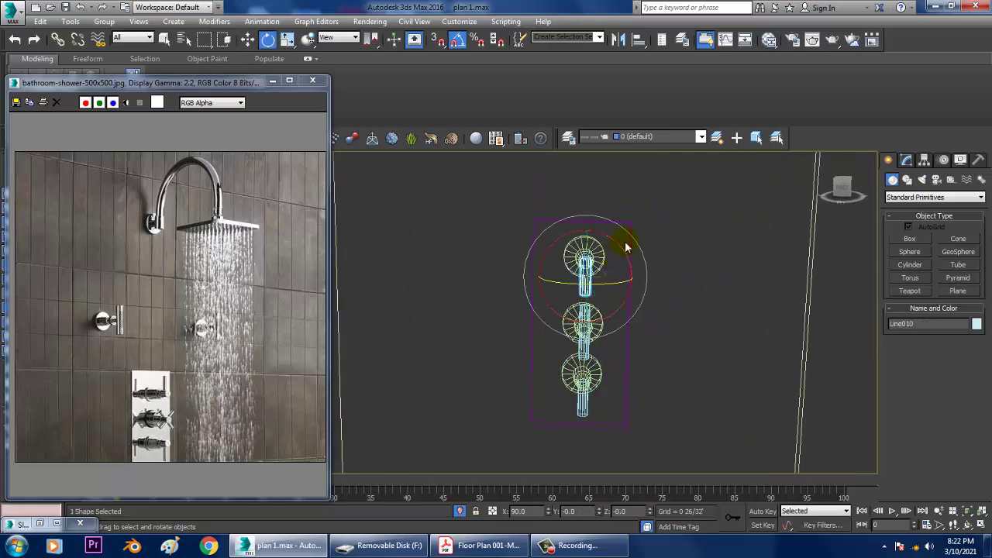
drag(629, 246, 620, 250)
key(w)
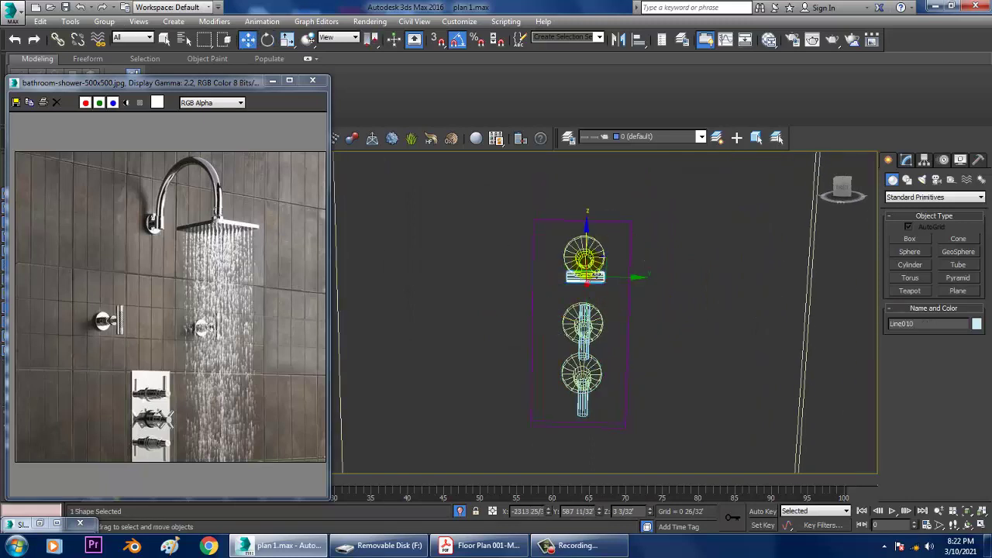
scroll(614, 277, up, 2)
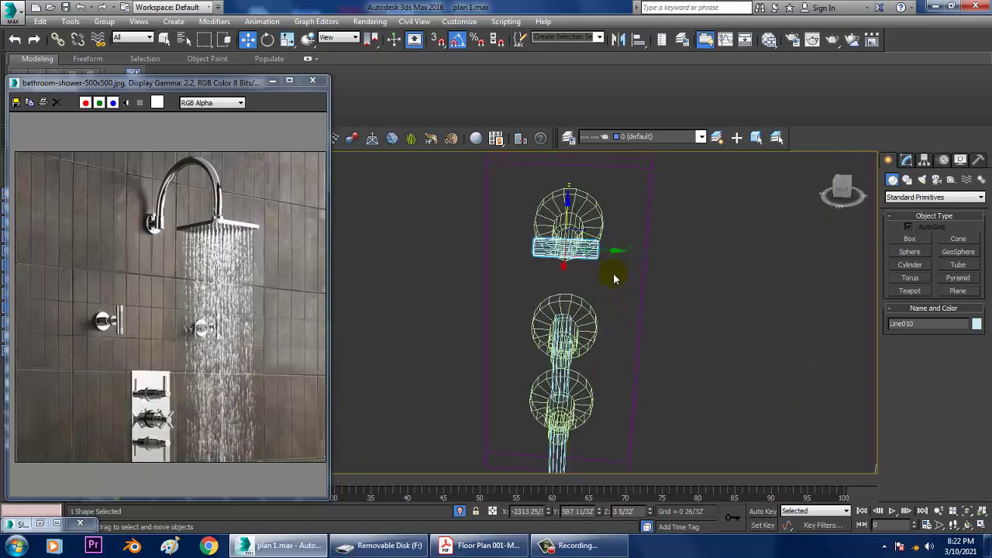
drag(613, 260, 642, 255)
alt+middle_drag(642, 255, 687, 256)
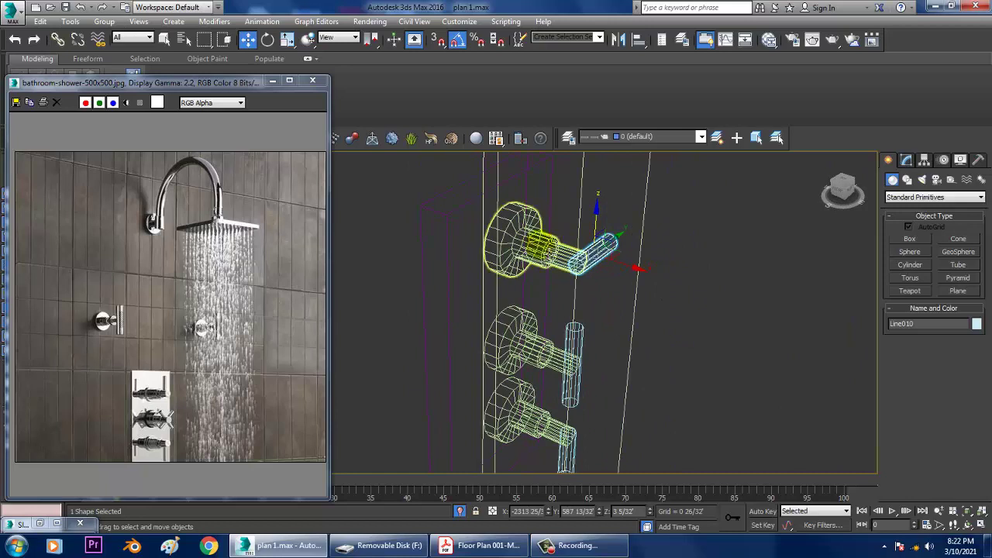
- Select the plate with all three valve bodies and handles and move them together along X, back towards the shower wall
ctrl+click(513, 230)
ctrl+click(477, 211)
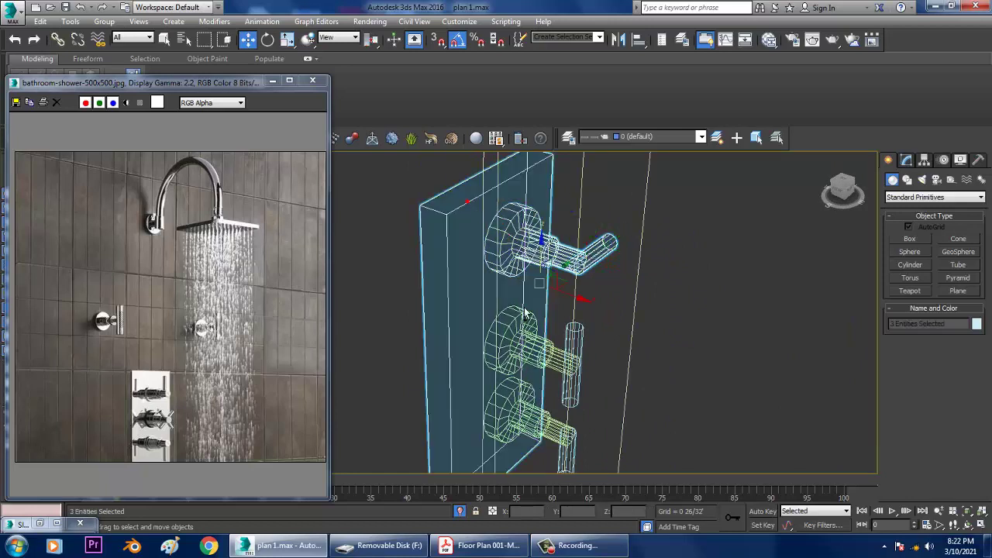
ctrl+click(523, 314)
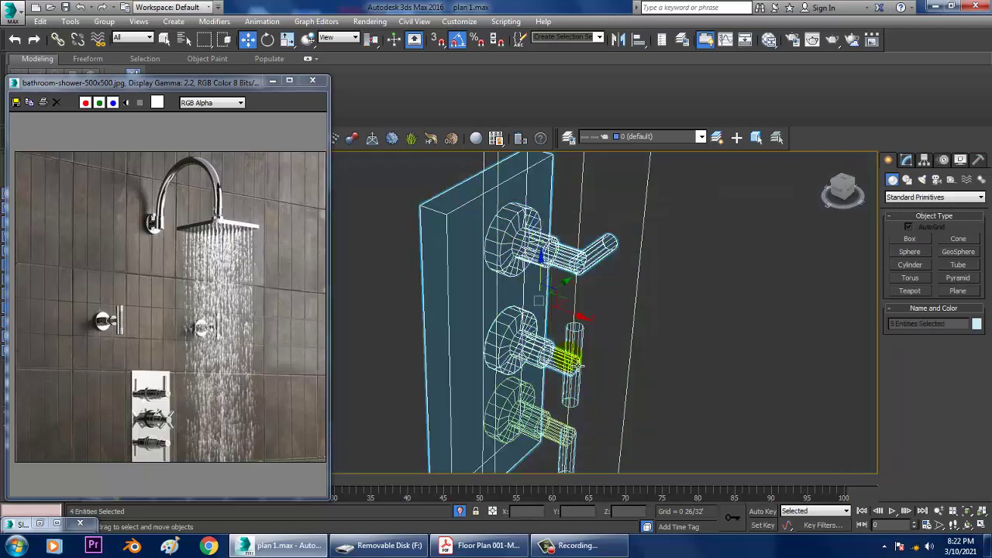
ctrl+click(582, 346)
ctrl+click(531, 412)
ctrl+click(574, 454)
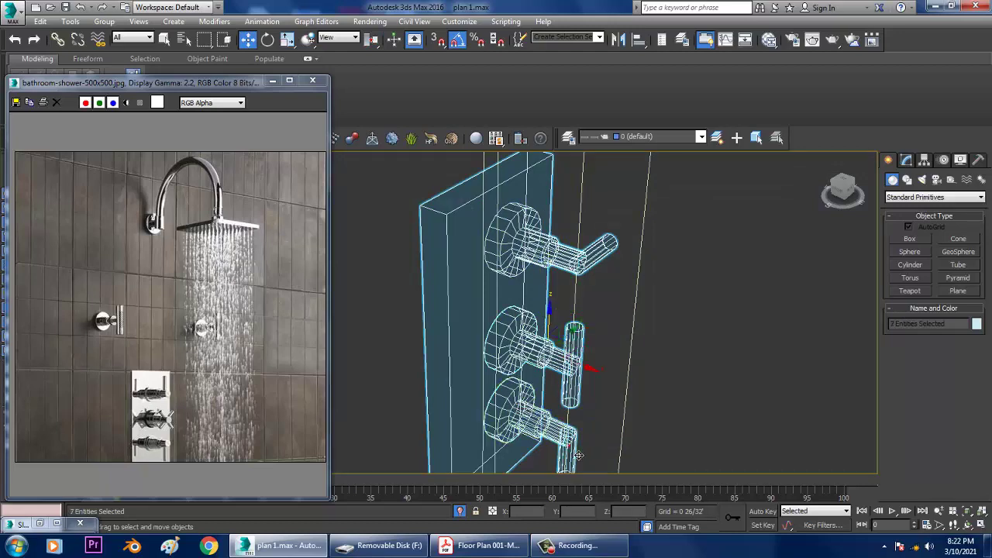
scroll(576, 454, down, 5)
mouse_move(617, 401)
alt+middle_down()
mouse_move(596, 388)
mouse_move(626, 403)
mouse_move(580, 421)
mouse_move(589, 428)
mouse_move(580, 402)
mouse_move(552, 389)
mouse_move(542, 351)
mouse_move(571, 372)
mouse_move(546, 374)
alt+middle_up()
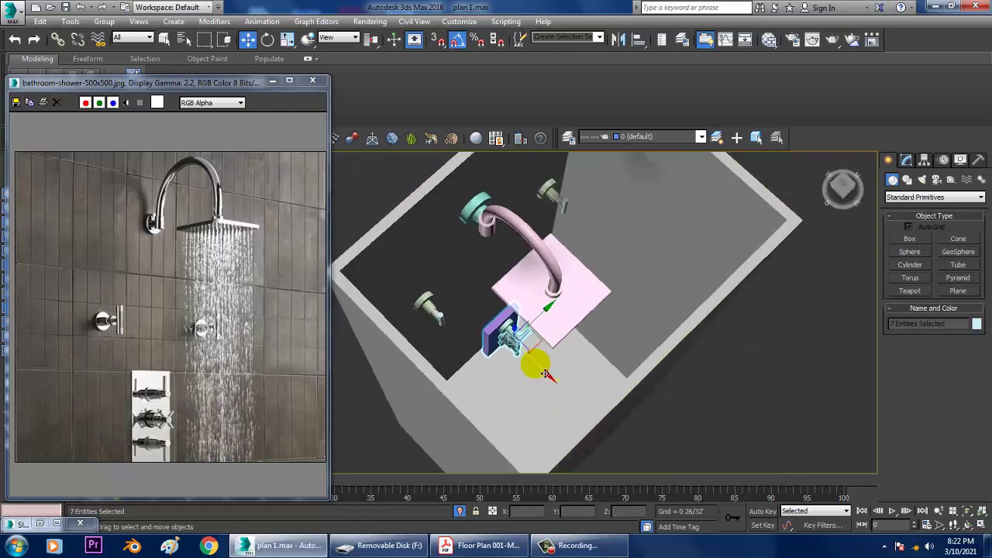
drag(548, 376, 572, 339)
key(m)
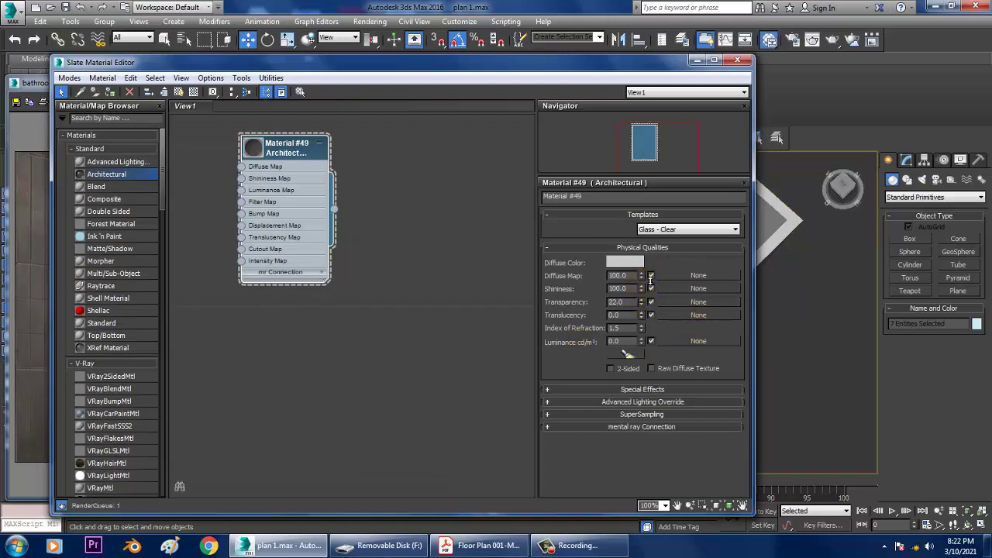
drag(650, 280, 627, 478)
click(696, 62)
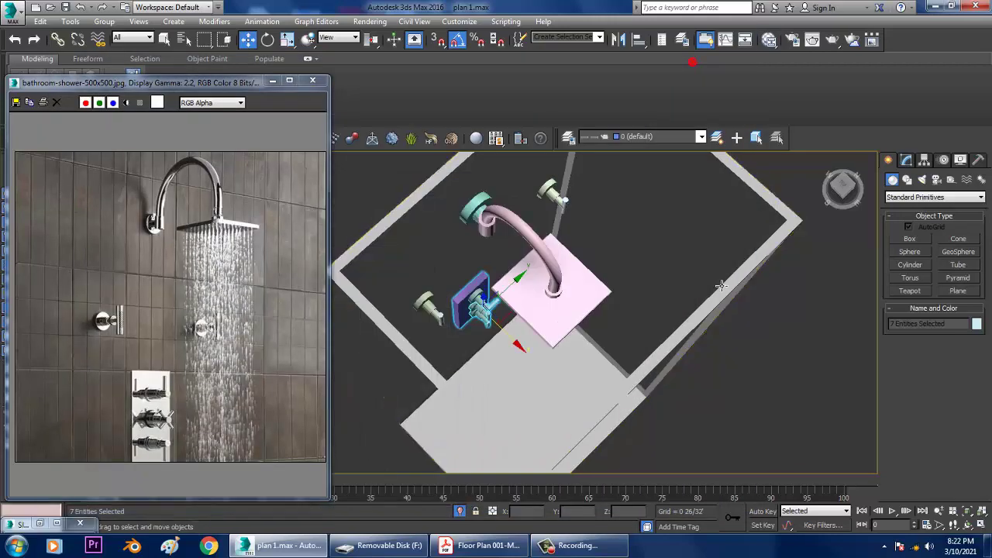
- End the isolation so the rest of the bathroom is shown around the shower fittings
alt+middle_drag(693, 341, 626, 284)
right_click(677, 263)
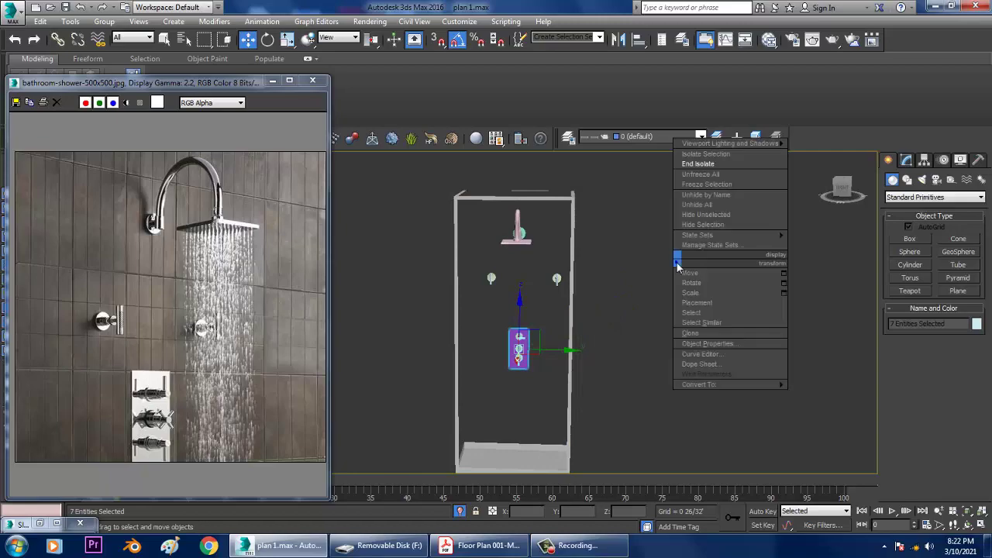
click(704, 162)
- Detach the shower enclosure's glass side panel facing the toilet to its own element, using polygon selection
alt+middle_drag(643, 366, 629, 343)
alt+middle_drag(536, 343, 530, 365)
click(526, 392)
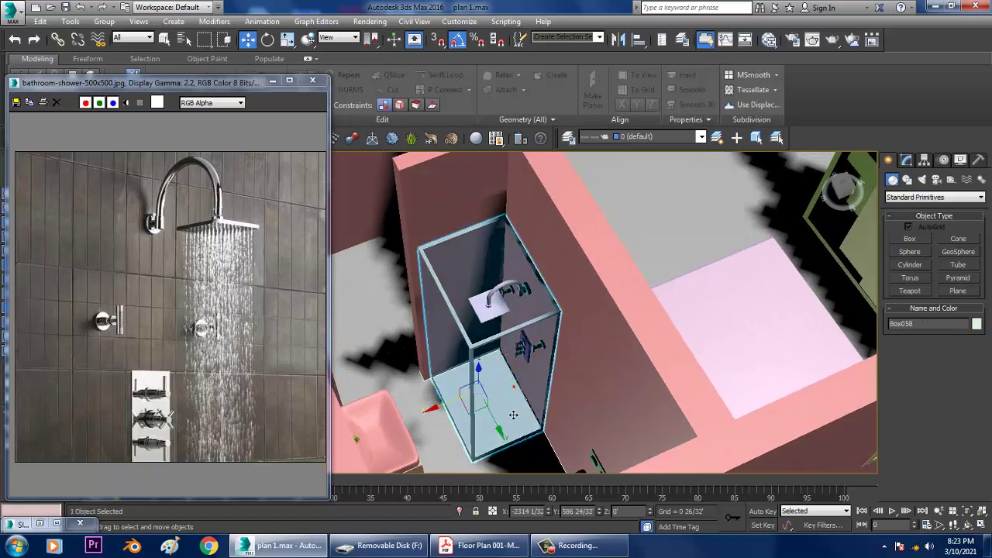
scroll(535, 380, up, 5)
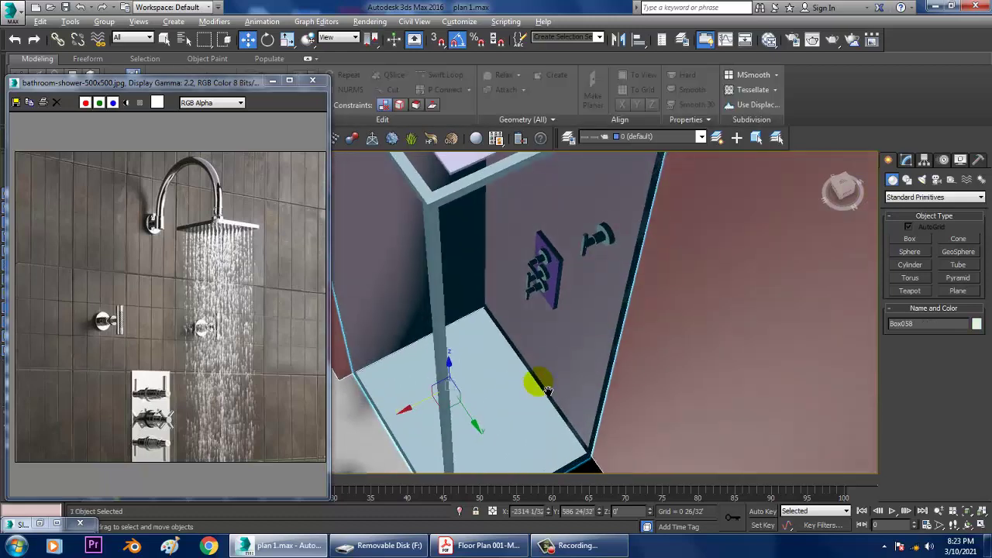
click(906, 160)
click(947, 310)
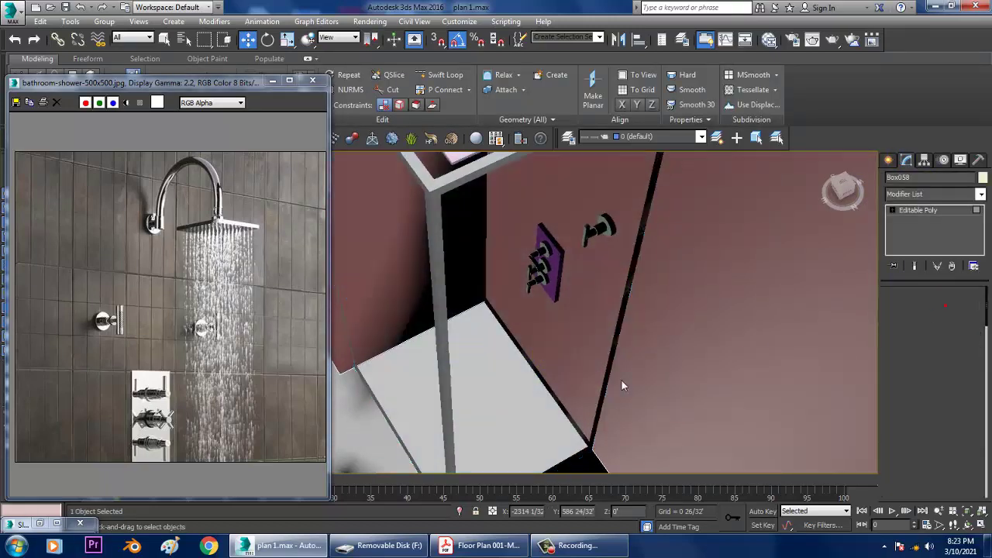
click(530, 345)
alt+middle_drag(532, 346, 645, 333)
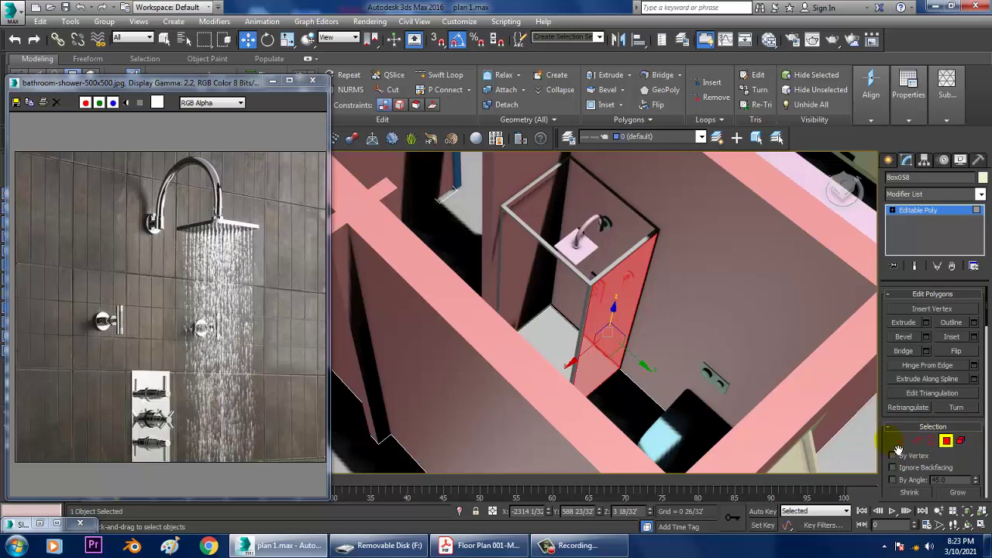
scroll(898, 451, down, 5)
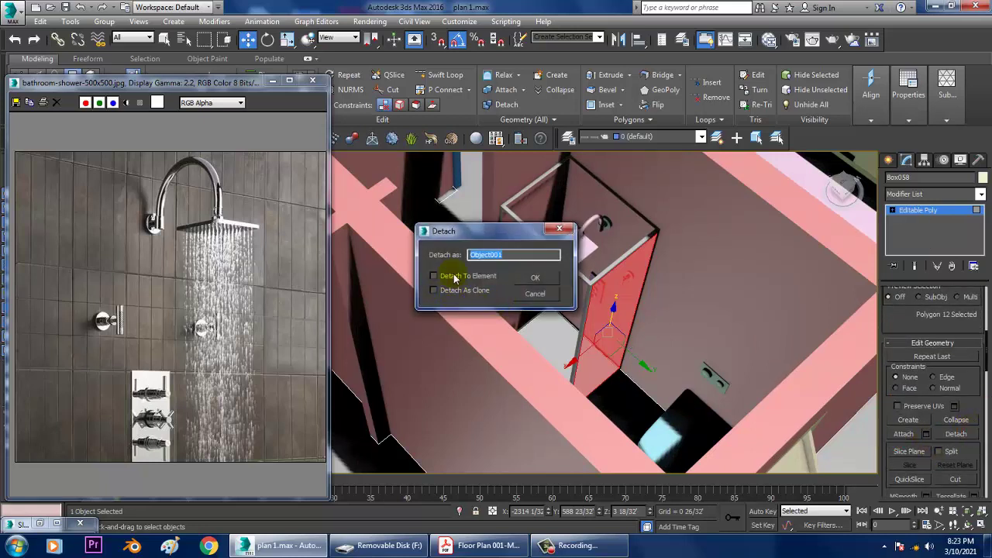
click(535, 277)
- Select the detached glass panel's polygon and pull it out of the enclosure along Y to about 590 11/32'
click(939, 210)
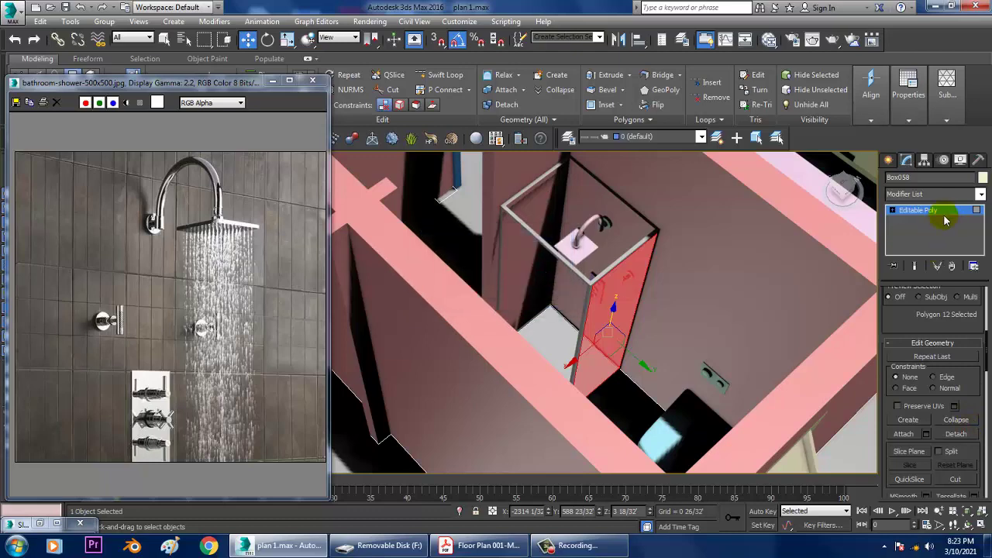
click(610, 301)
click(946, 308)
click(614, 328)
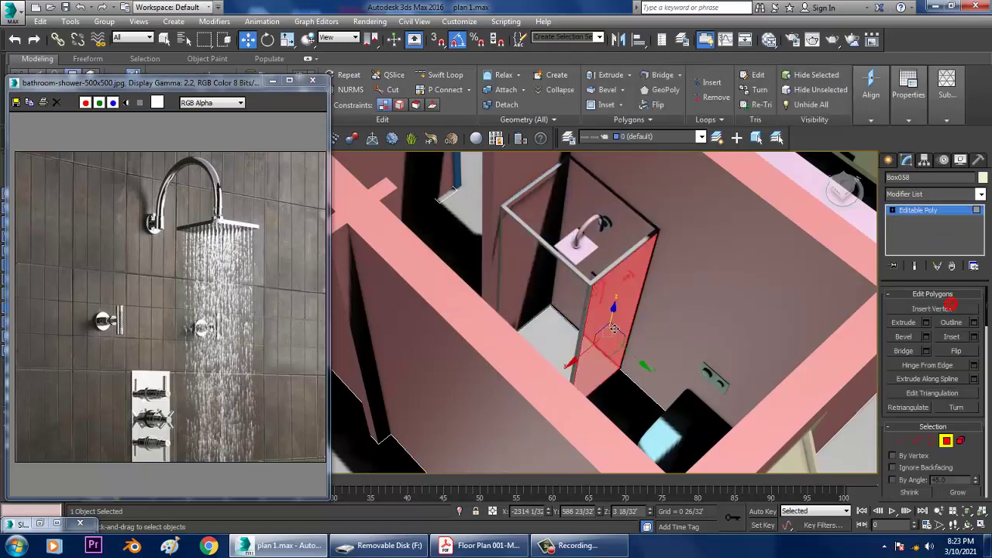
drag(644, 362, 605, 320)
click(593, 349)
click(596, 349)
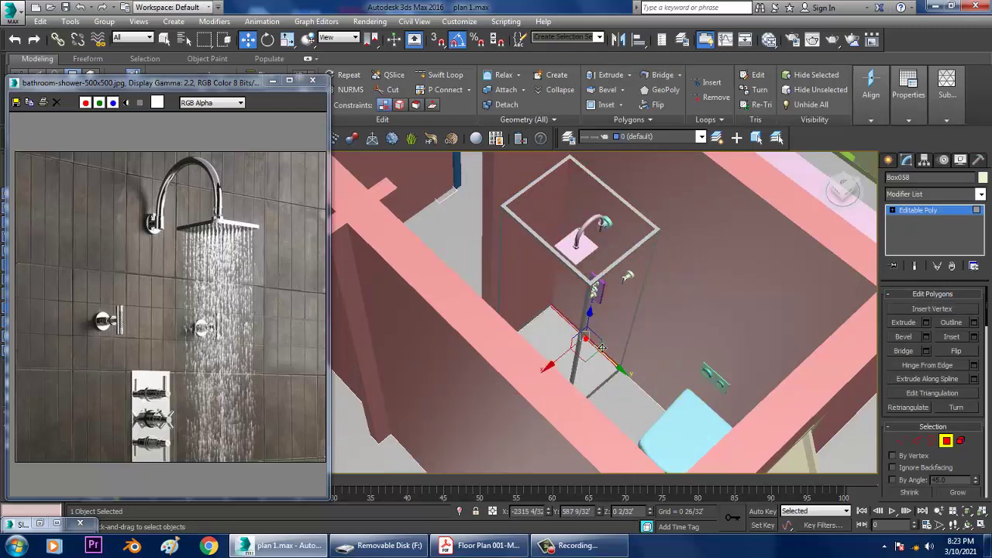
click(927, 209)
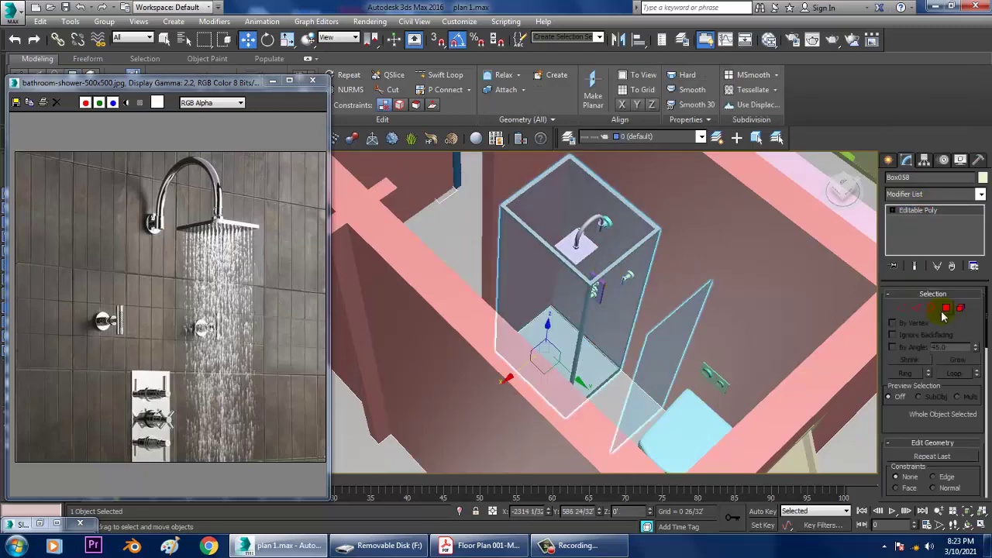
- Select the pulled-out panel polygon and move it along Y back into the enclosure's frame at about 588 23/32'
click(946, 309)
click(616, 330)
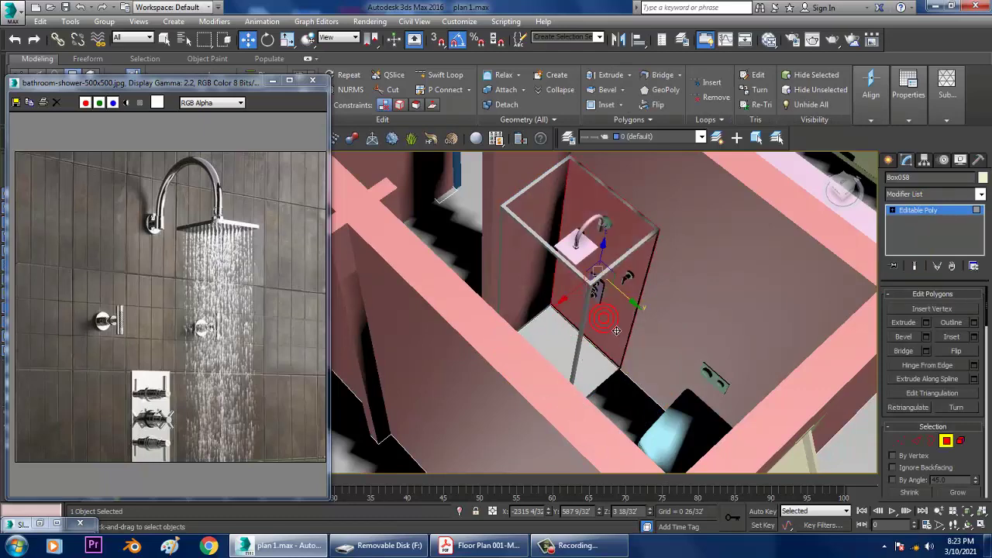
click(852, 259)
click(676, 371)
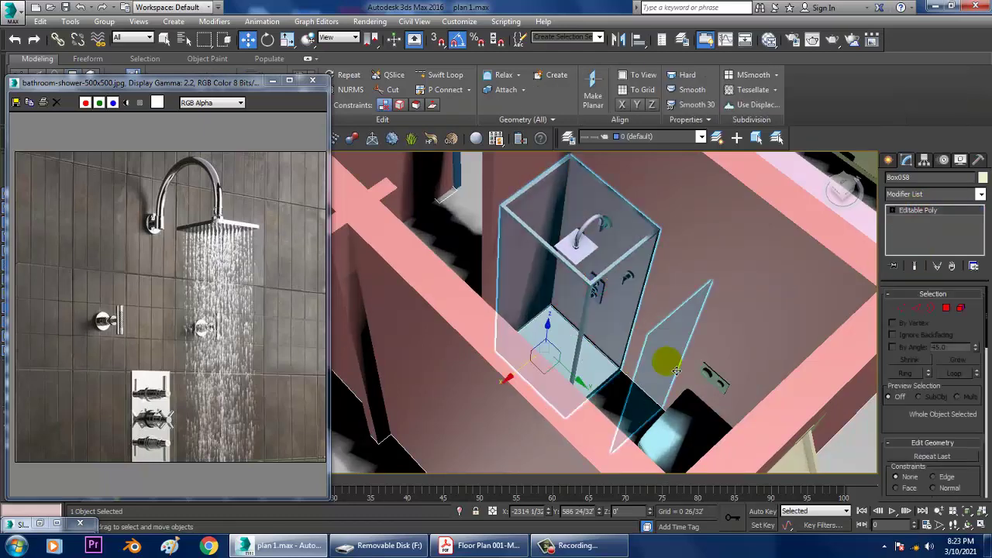
click(947, 310)
click(672, 371)
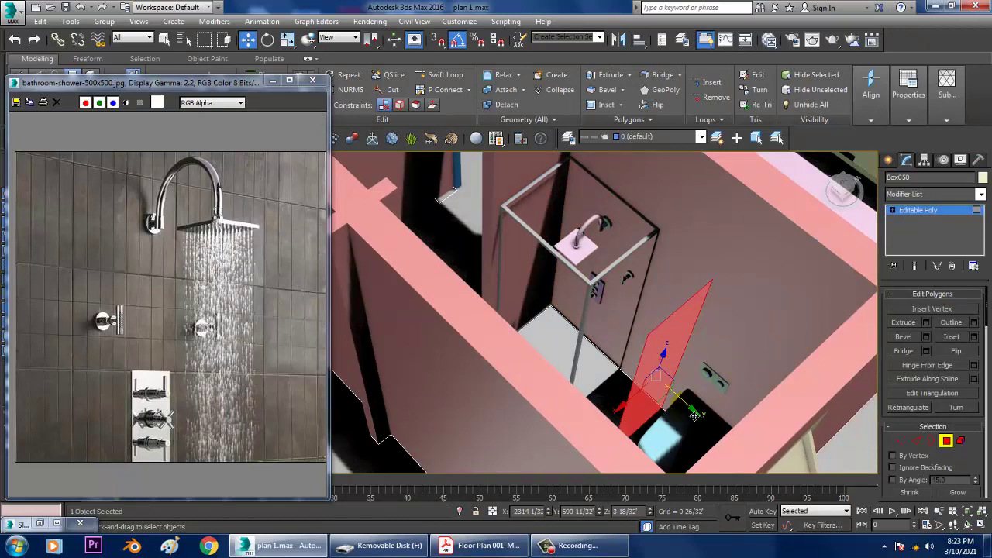
drag(699, 414, 645, 378)
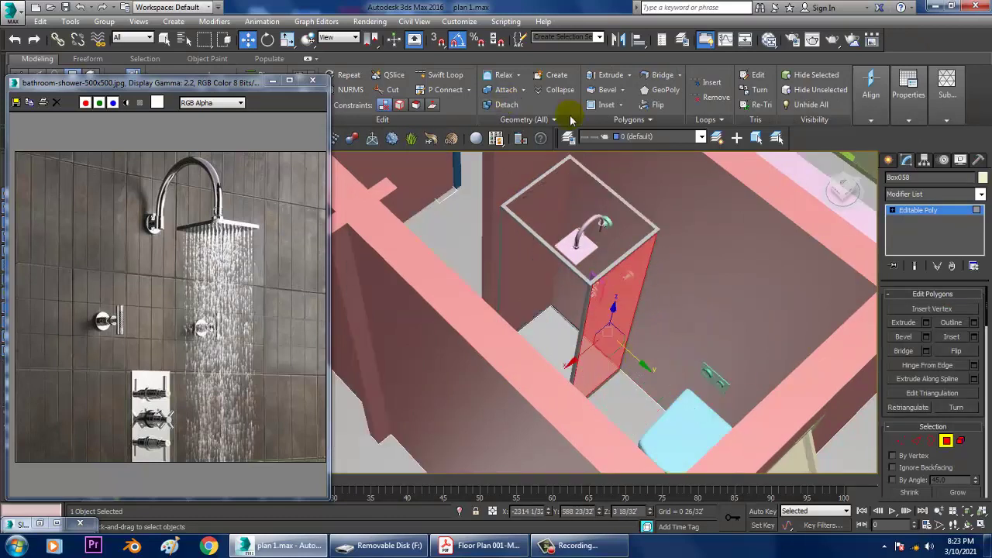
click(924, 161)
key(alt+w)
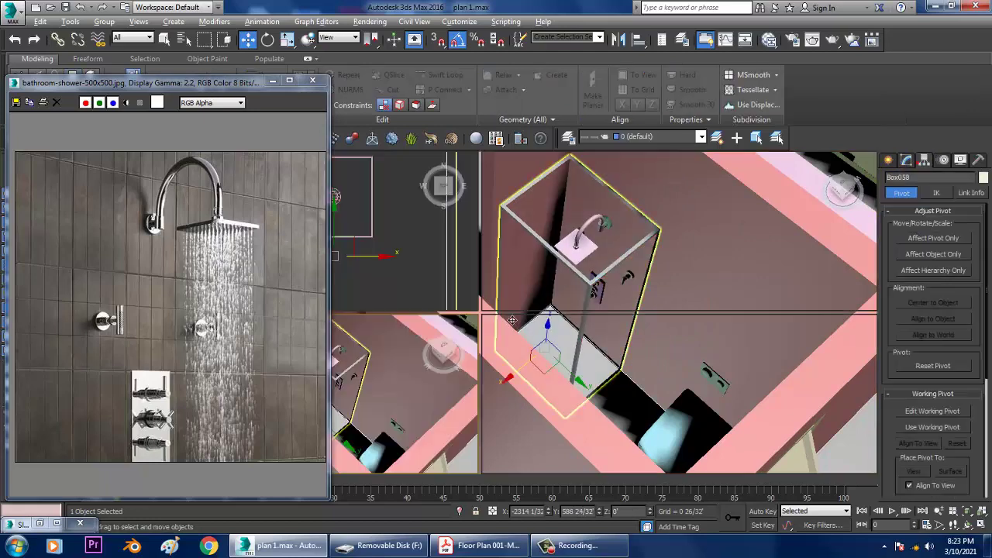
middle_drag(387, 445, 408, 353)
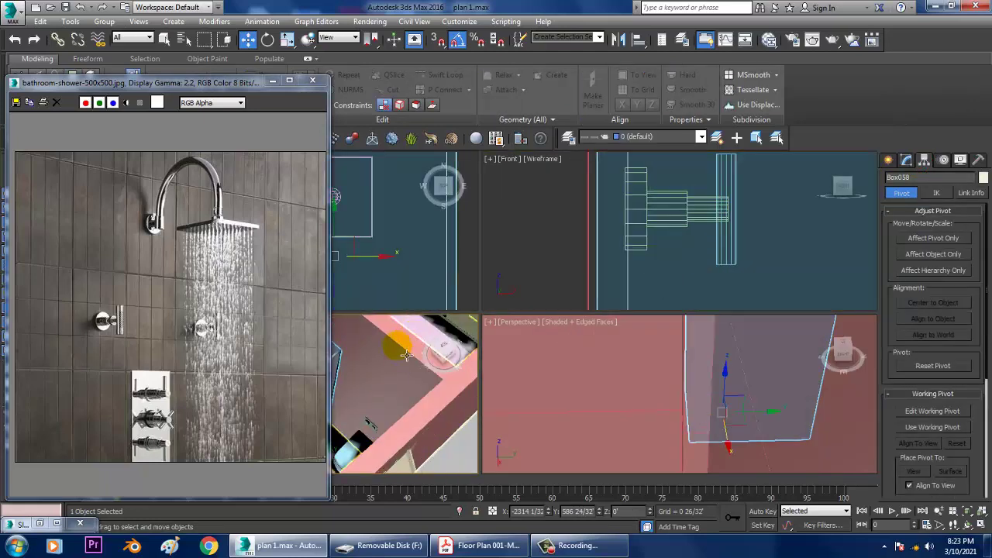
scroll(408, 404, up, 3)
key(l)
key(alt+w)
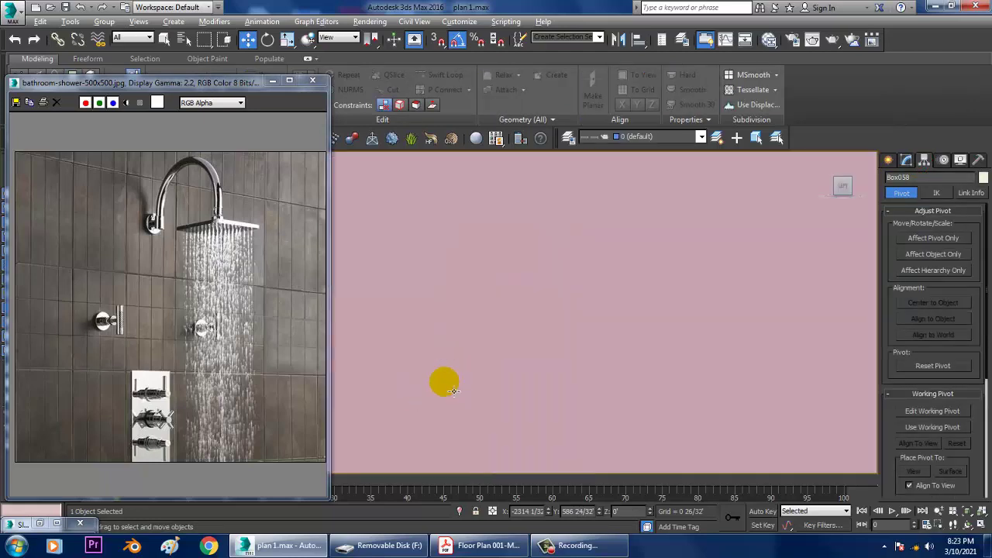
key(z)
middle_drag(455, 391, 541, 343)
key(F3)
scroll(530, 339, up, 2)
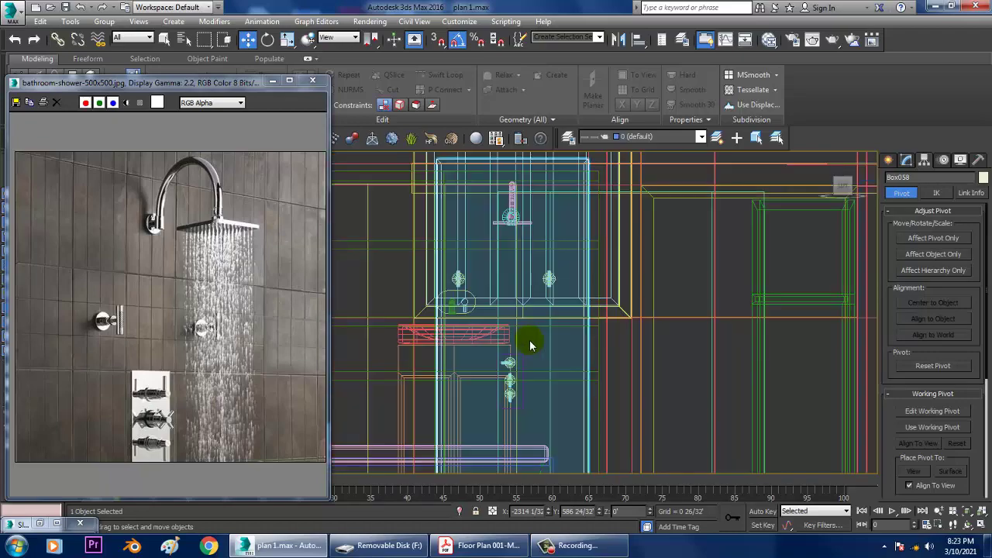
key(alt+w)
middle_click(717, 386)
key(alt+w)
alt+middle_drag(720, 363, 530, 367)
scroll(691, 320, down, 4)
scroll(529, 364, up, 3)
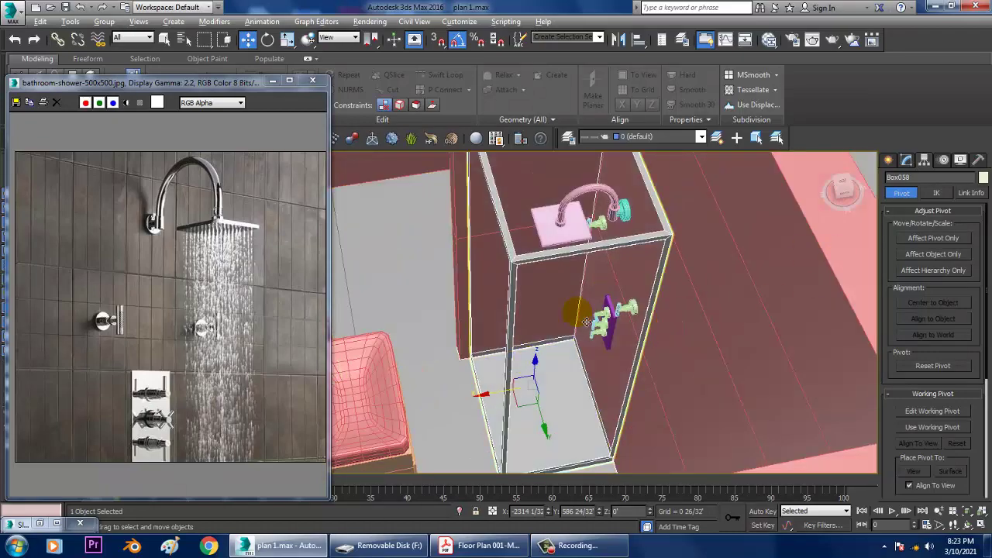
- Detach the glass side panel's polygon from the enclosure as the separate object Object001
click(910, 160)
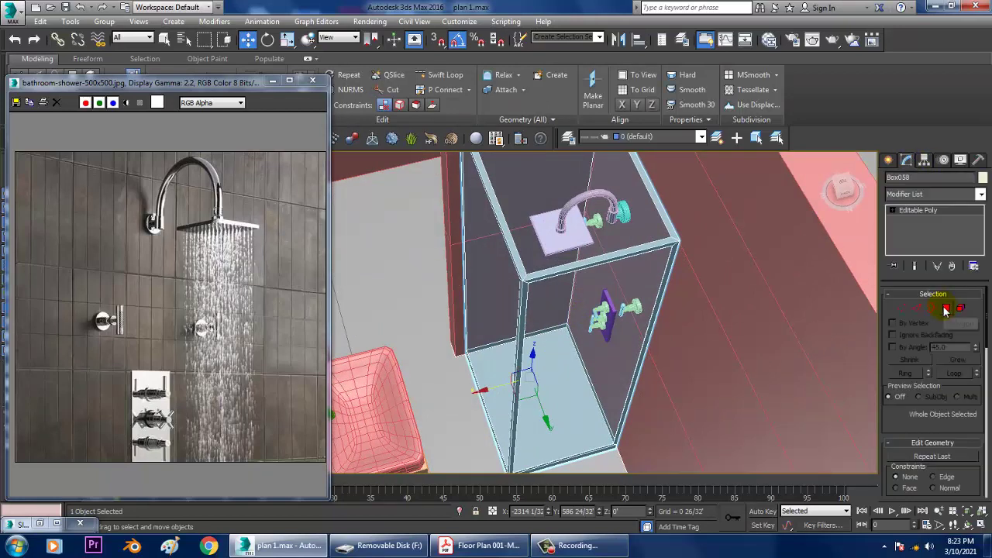
click(946, 310)
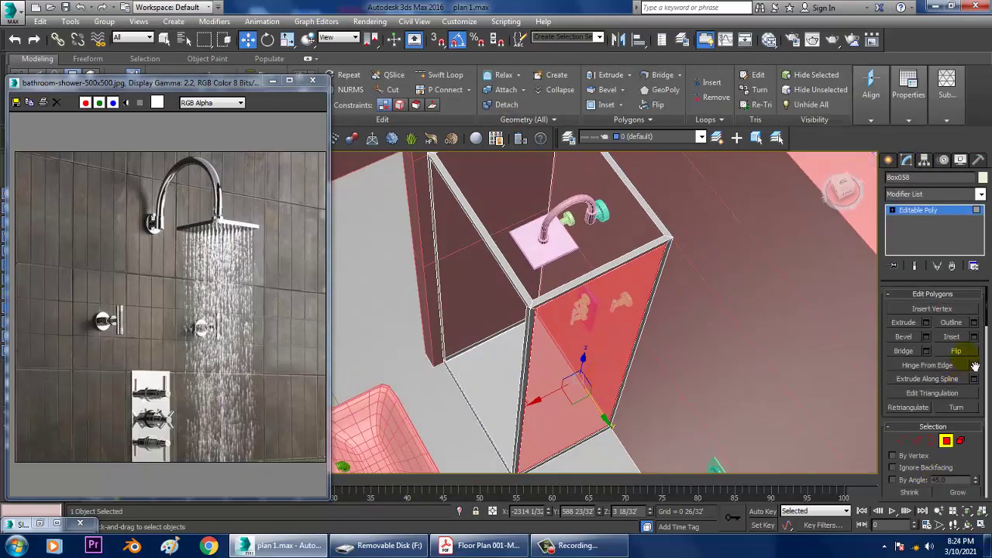
drag(979, 481, 970, 295)
click(961, 468)
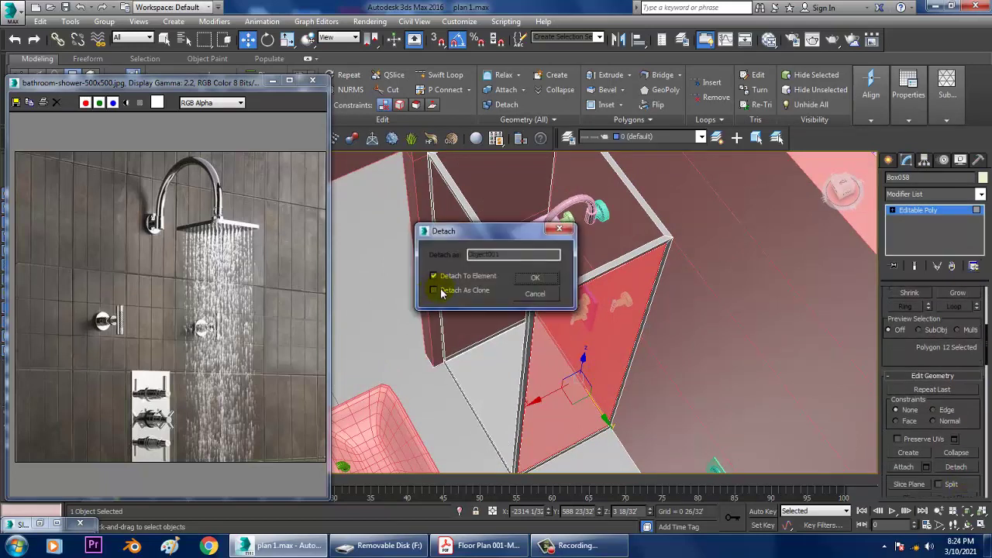
click(533, 279)
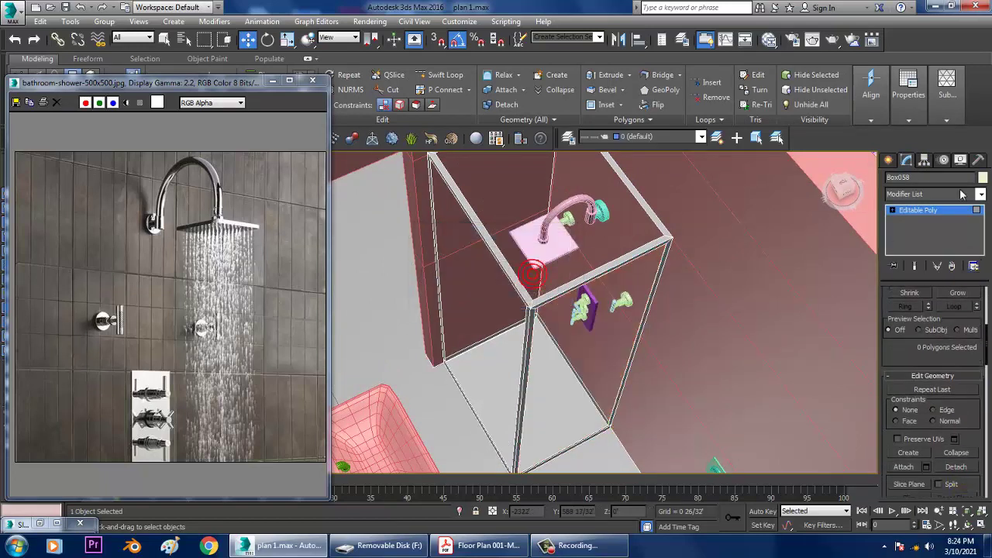
click(942, 211)
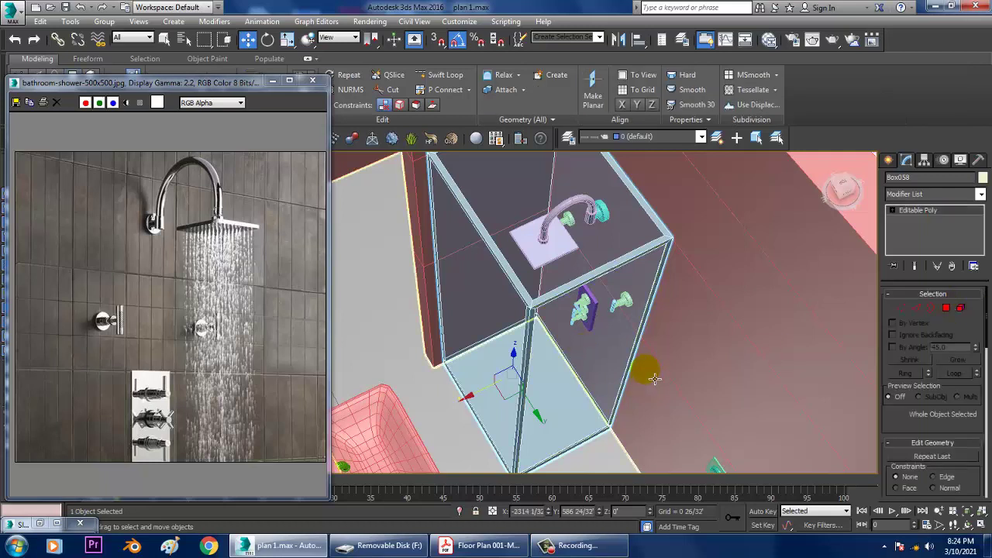
- Move the detached glass panel slightly outward along Y to about 586 28/32' and extrude its polygon 0 2/32'
click(535, 406)
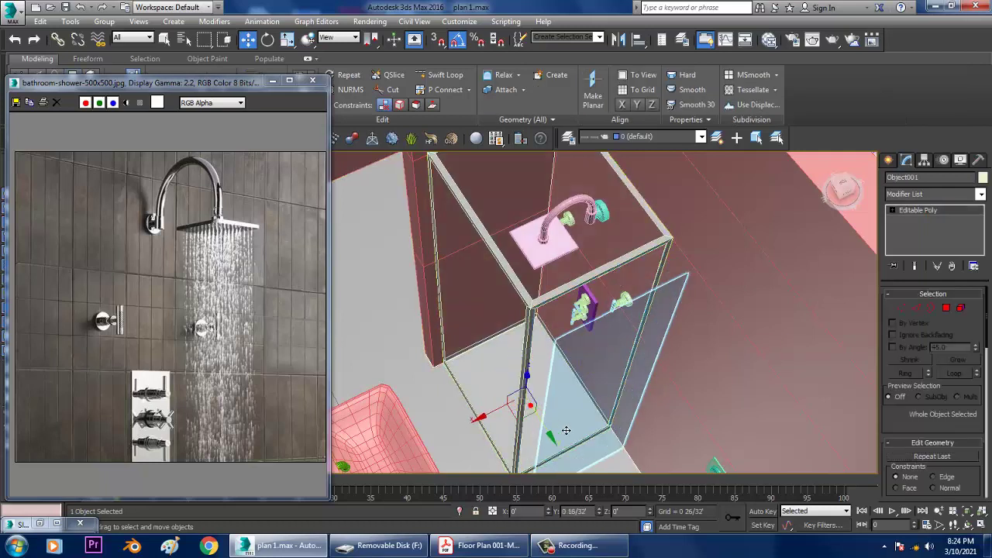
click(947, 308)
click(926, 323)
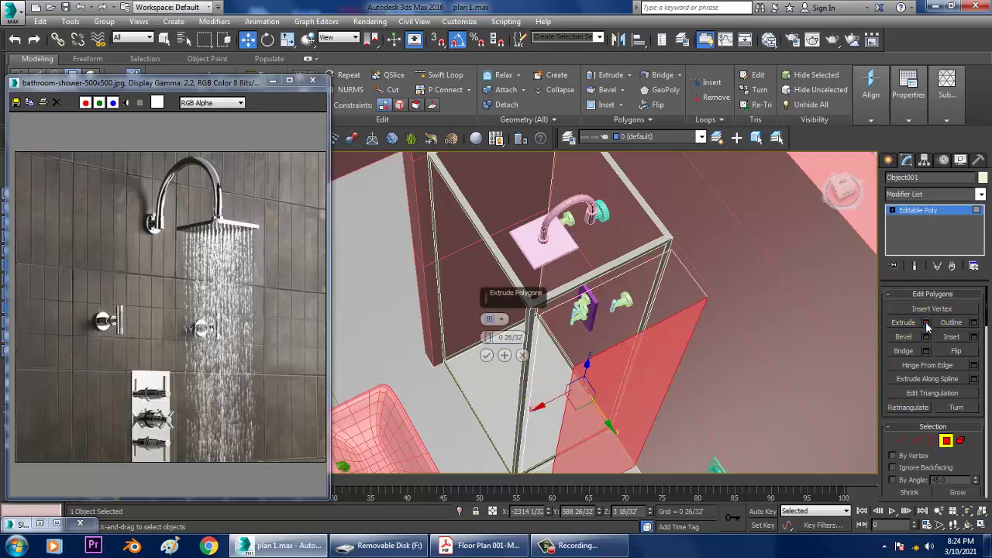
drag(488, 338, 507, 376)
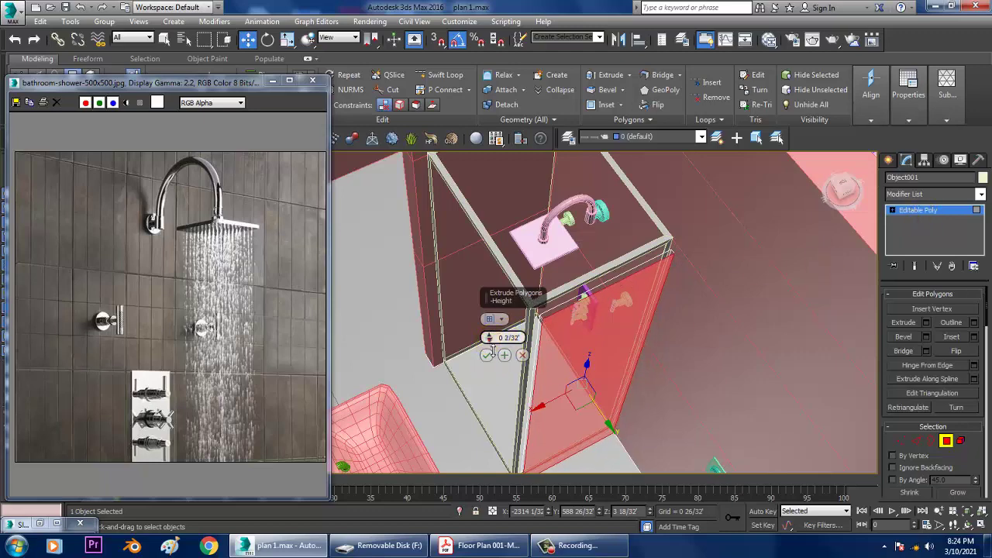
click(905, 214)
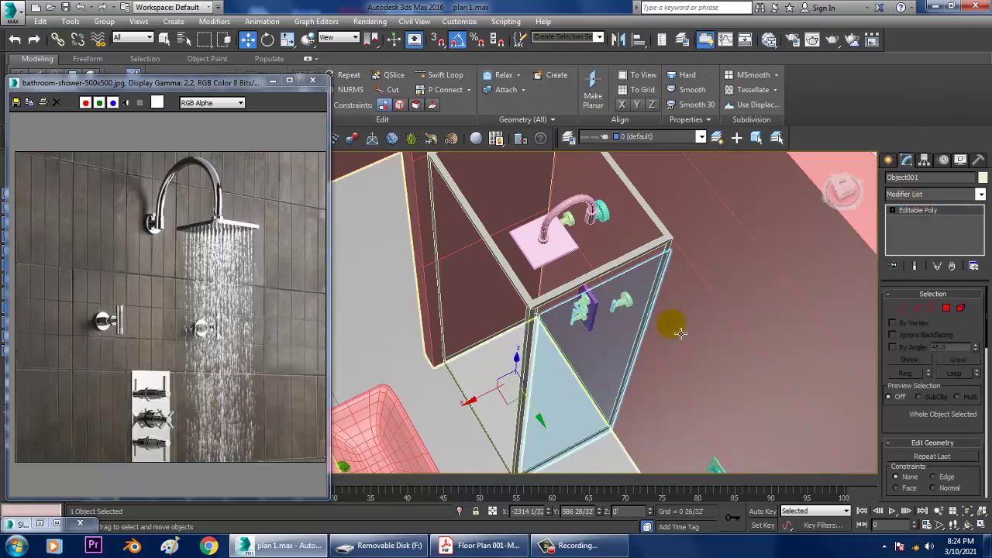
- Lower the transparency of the enclosure's Glass - Clear architectural material to about 61
alt+middle_drag(587, 355, 600, 350)
click(598, 354)
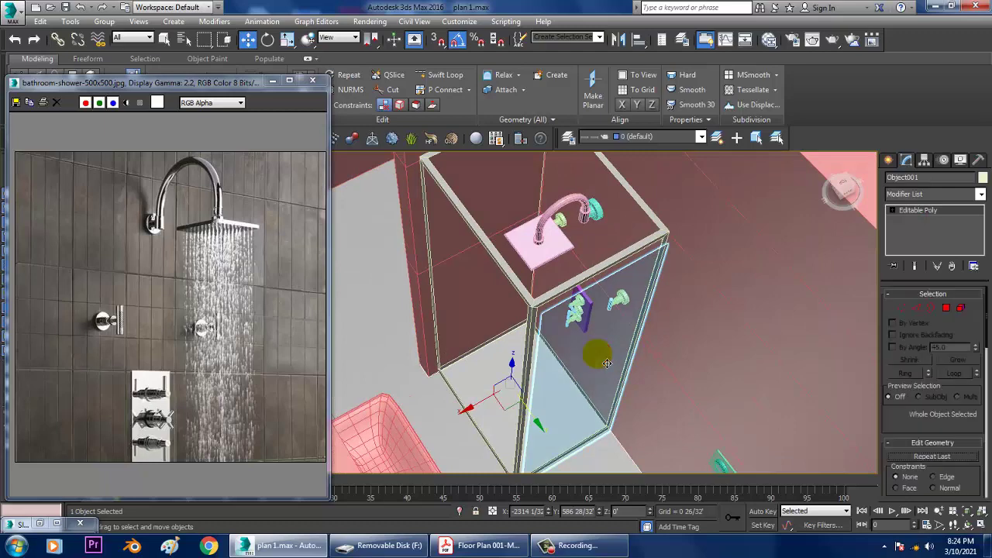
key(m)
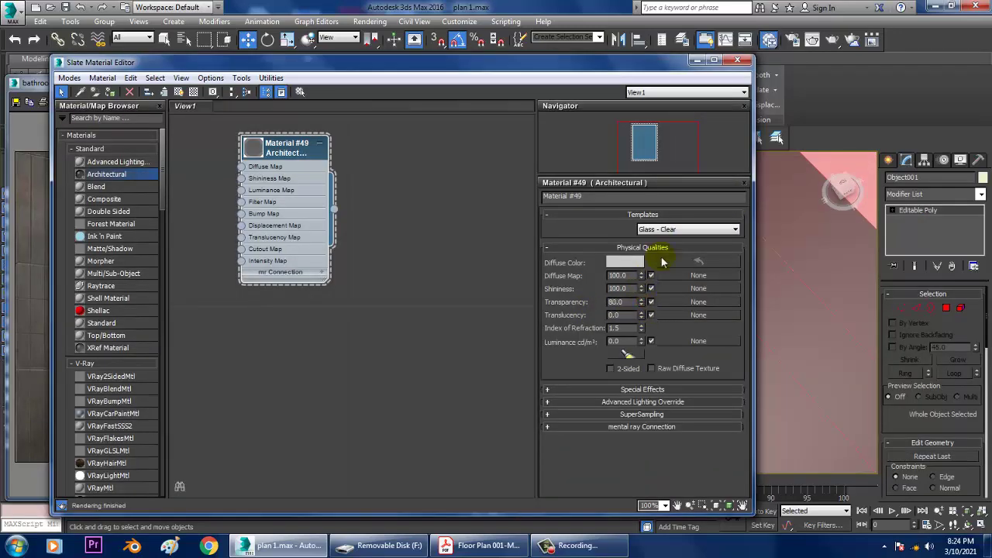
click(697, 62)
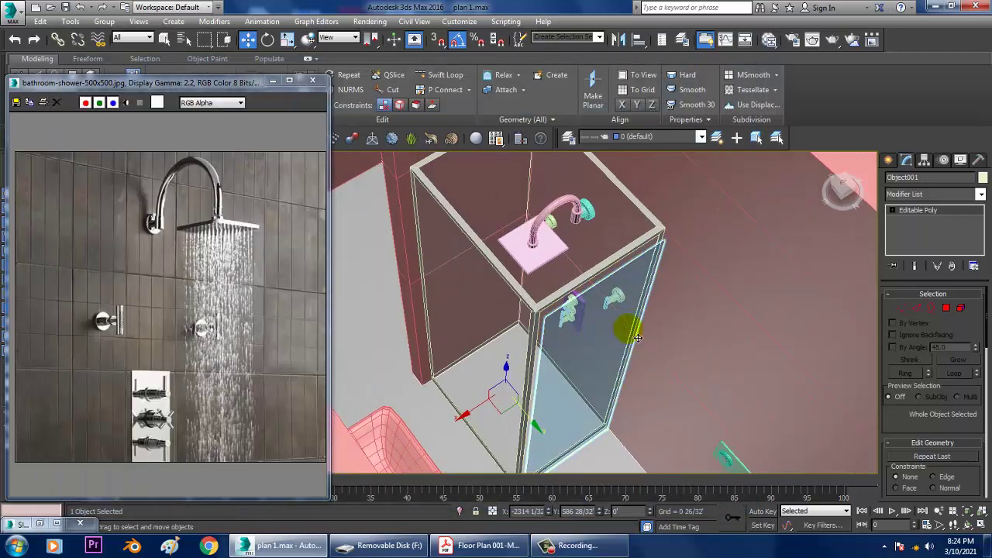
key(m)
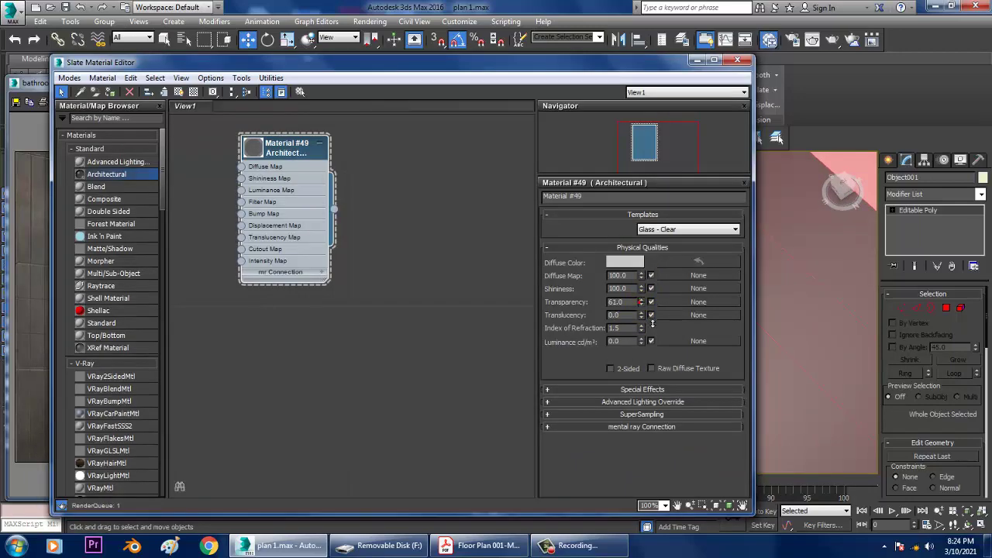
click(697, 62)
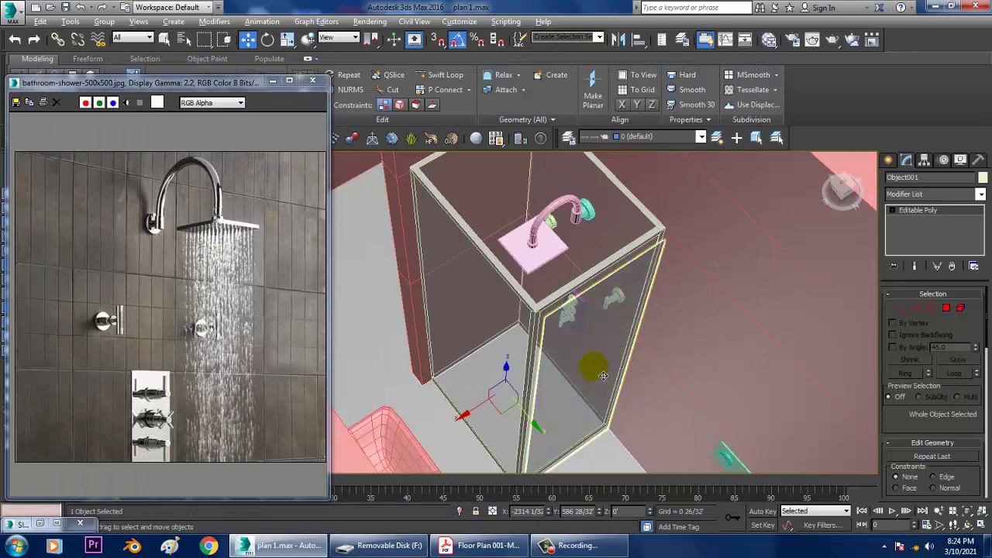
alt+middle_drag(598, 375, 591, 383)
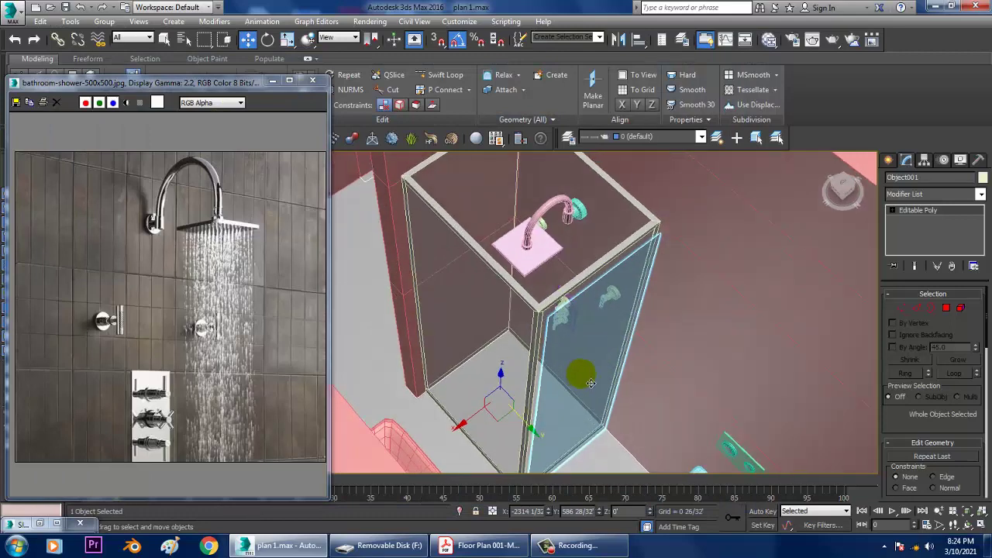
- Center the glass side panel's pivot to the object
click(924, 160)
click(934, 238)
click(935, 303)
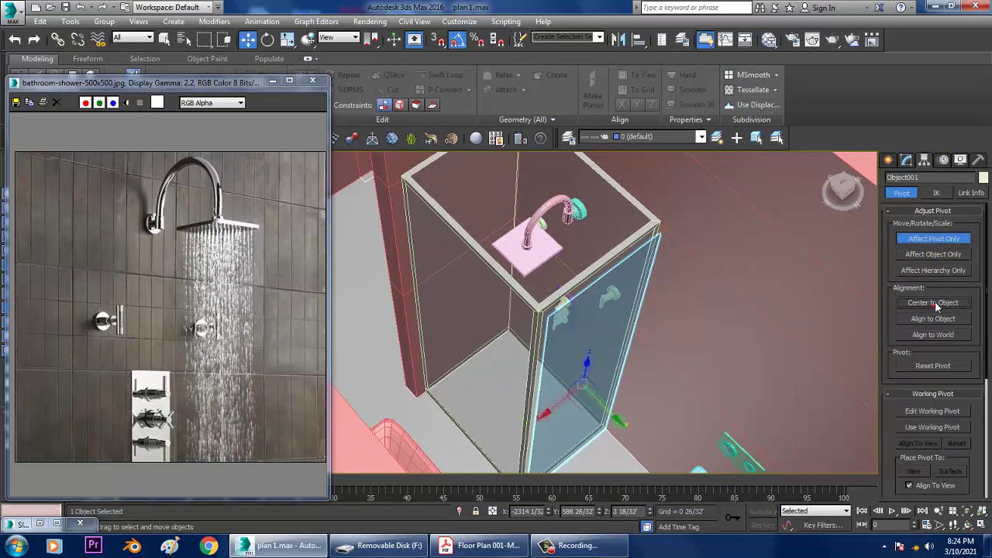
- Move the glass panel's pivot along X to its front vertical edge, at about -2313 1/32'
key(alt+w)
right_click(433, 437)
key(alt+w)
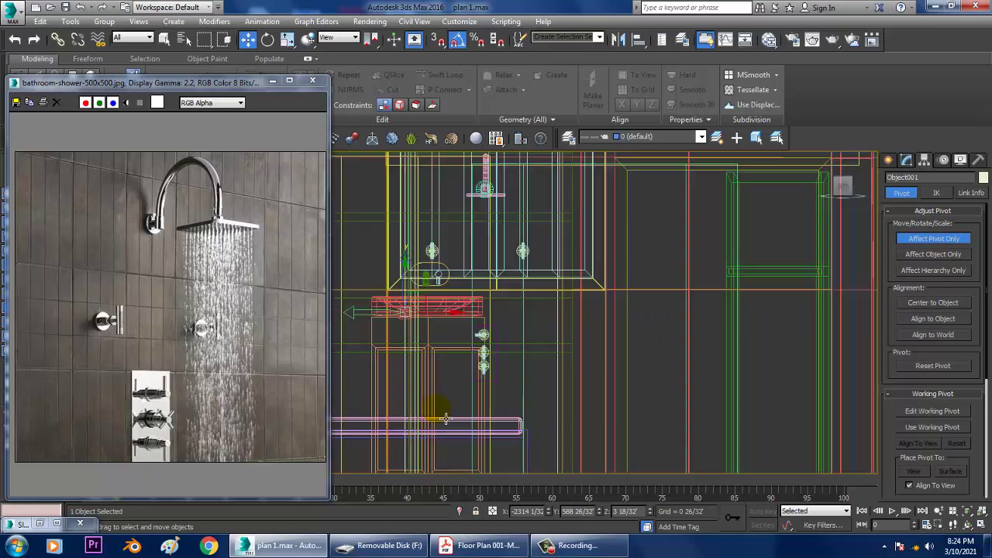
scroll(442, 416, down, 2)
middle_drag(443, 416, 536, 349)
scroll(537, 345, down, 1)
scroll(550, 327, up, 4)
key(alt+w)
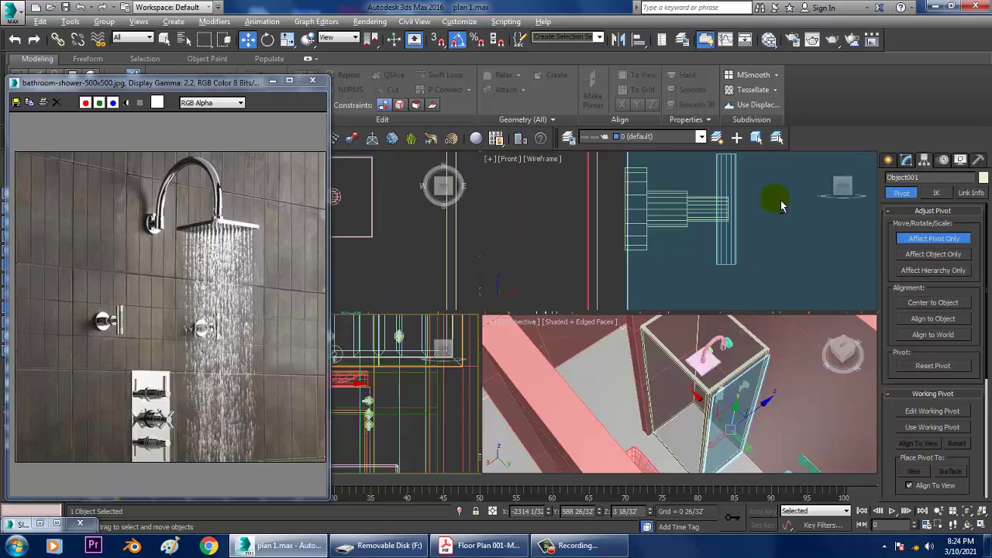
middle_drag(780, 201, 755, 198)
key(alt+w)
key(z)
middle_drag(618, 291, 621, 313)
scroll(551, 348, up, 4)
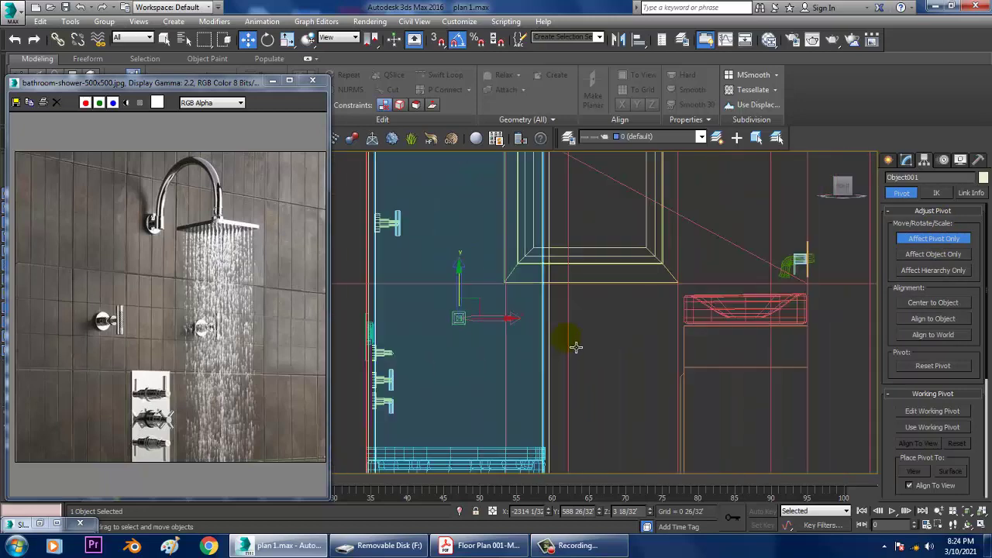
drag(513, 330, 596, 326)
key(alt+w)
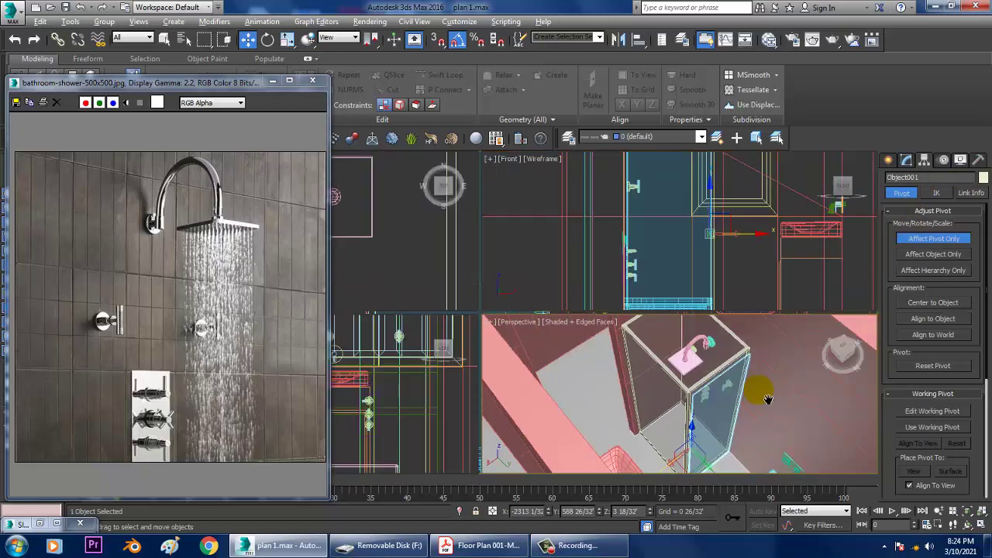
- Move the glass panel's pivot along X to the vertical edge at the wall and finish editing the pivot
middle_drag(767, 401, 763, 409)
key(alt+w)
alt+middle_drag(722, 359, 637, 378)
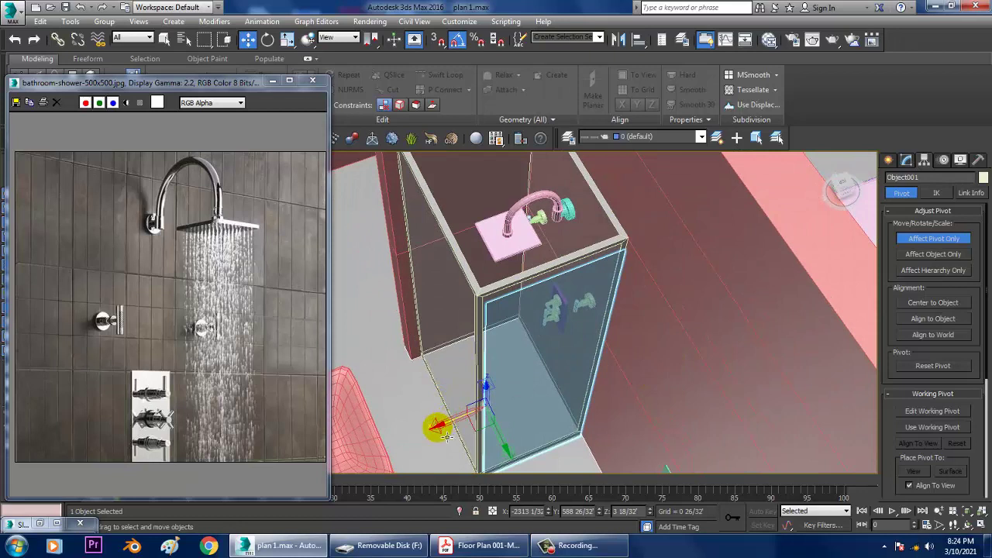
drag(440, 425, 568, 398)
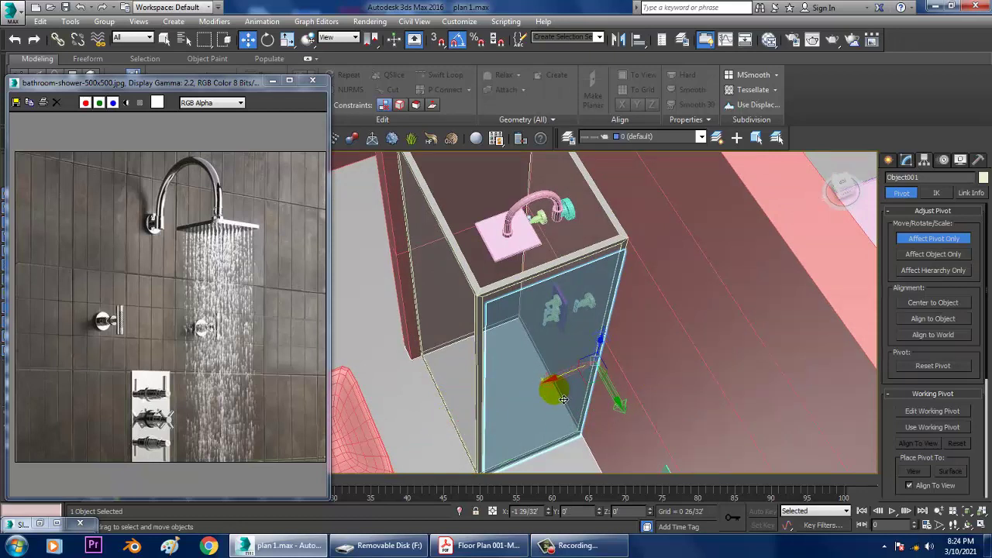
click(931, 238)
- With angle snap off, rotate the glass door open about Z to about 54° around its wall-side edge
key(e)
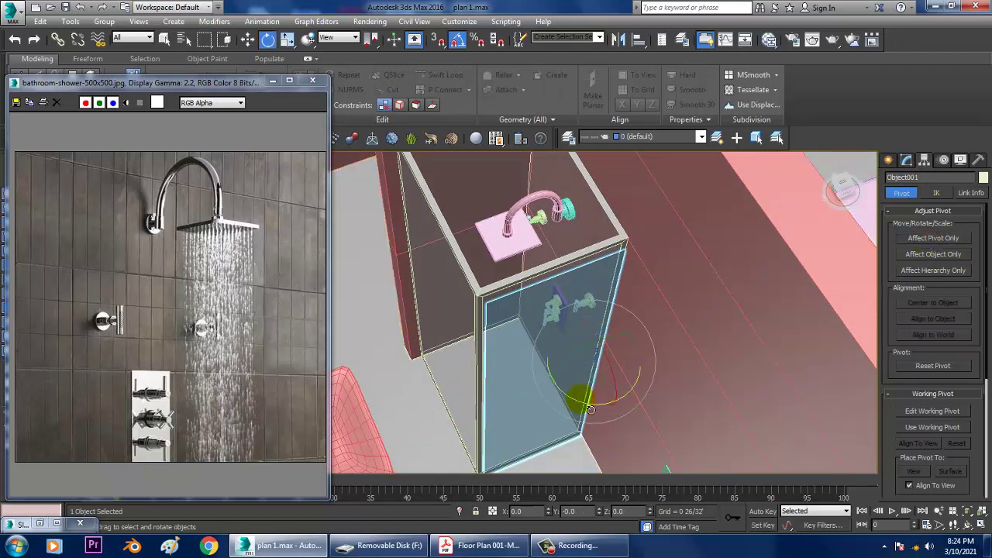
drag(590, 409, 597, 412)
key(ctrl+z)
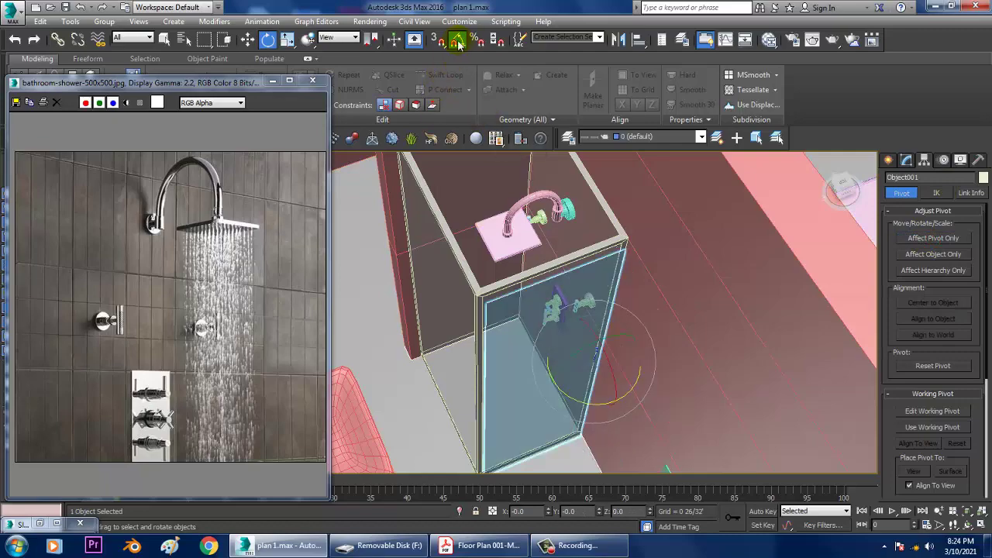
drag(589, 417, 634, 408)
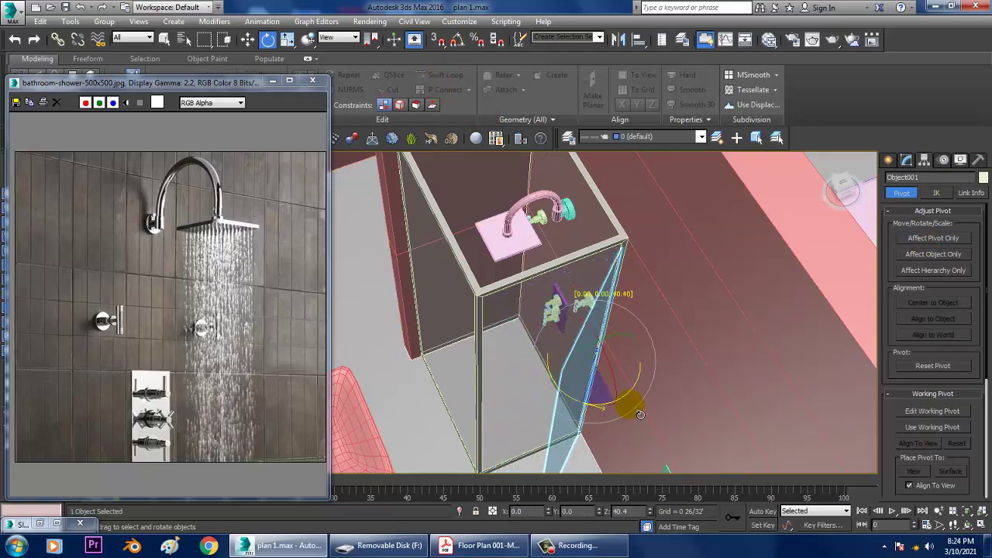
scroll(632, 372, down, 5)
scroll(634, 324, up, 3)
alt+middle_drag(636, 325, 626, 358)
scroll(573, 368, up, 3)
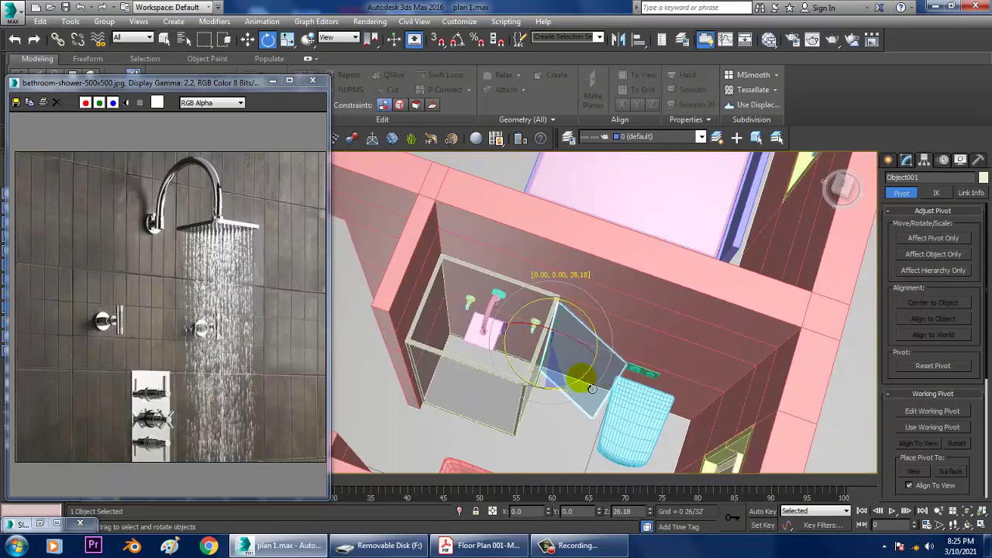
- Select the toilet's lid and bowl together with the flush plate and its two round buttons
alt+middle_drag(578, 394, 707, 324)
scroll(622, 368, up, 3)
scroll(622, 368, up, 3)
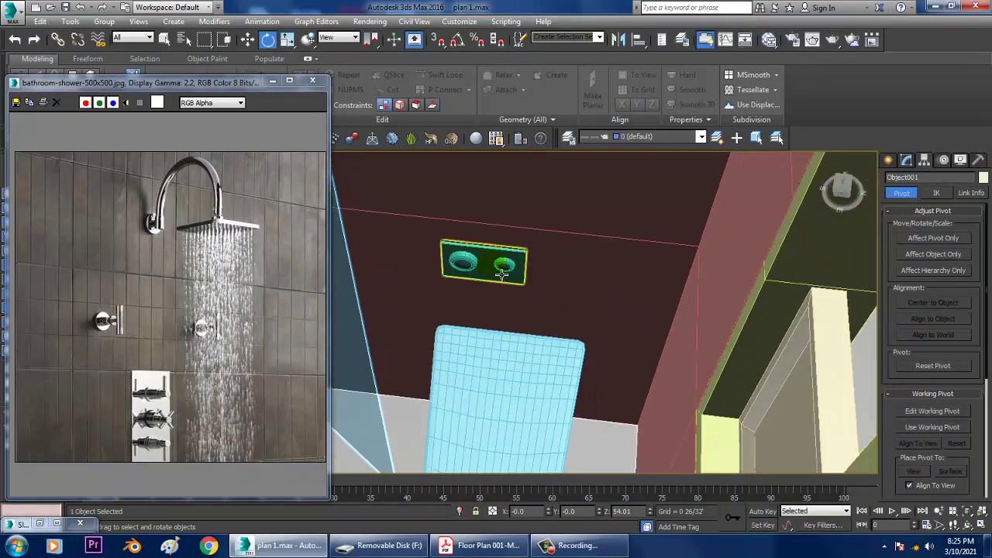
click(482, 270)
ctrl+click(468, 267)
ctrl+click(505, 266)
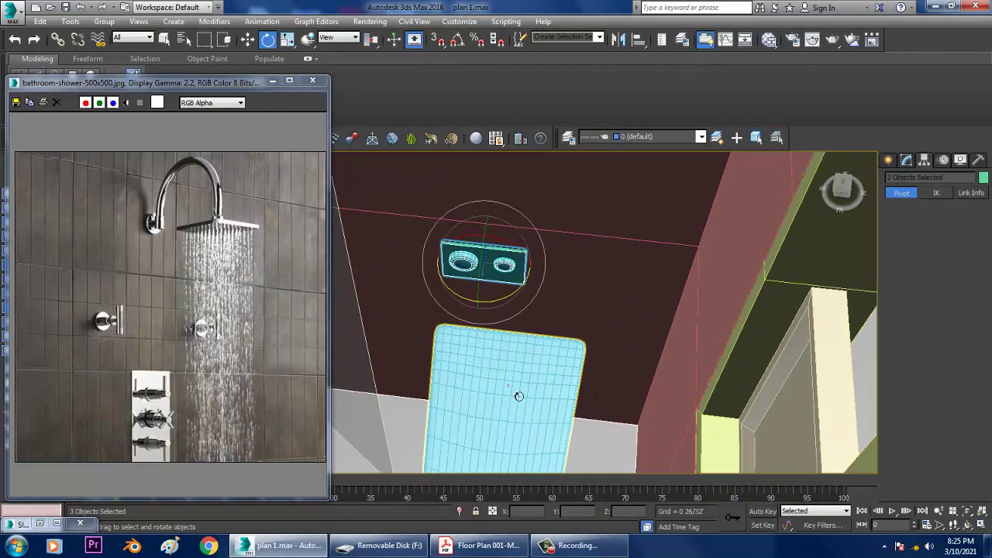
ctrl+click(511, 388)
alt+middle_drag(509, 386, 502, 445)
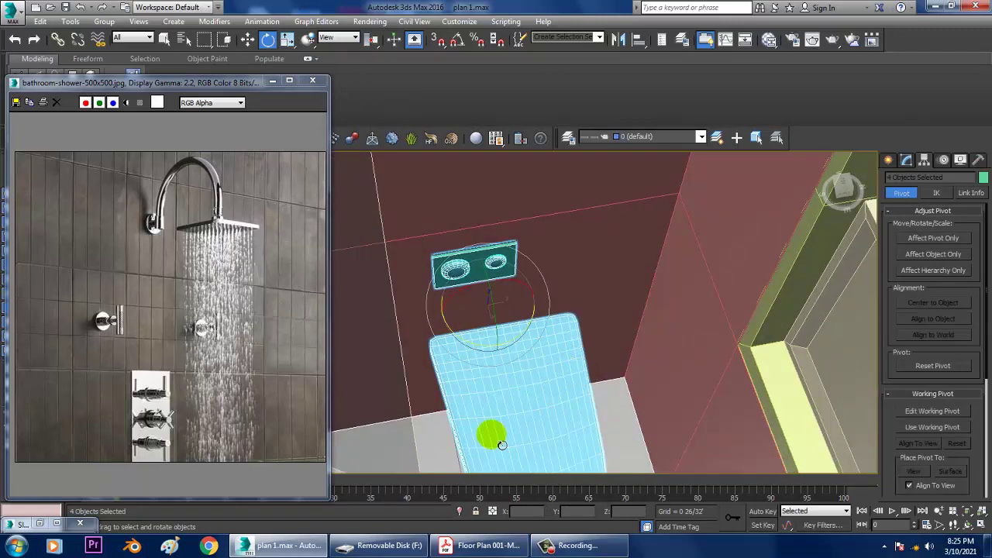
ctrl+click(456, 445)
alt+middle_drag(636, 399, 678, 271)
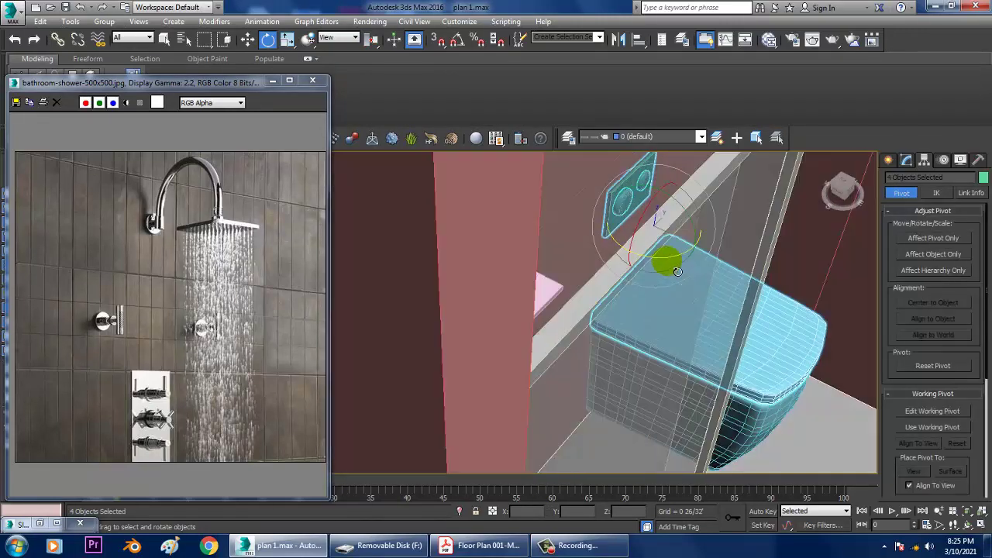
ctrl+click(746, 433)
- Move the selected toilet and flush plate along Y away from the shower by about 0 18/32'
scroll(746, 433, down, 5)
alt+middle_drag(746, 432, 633, 371)
scroll(634, 371, up, 3)
key(w)
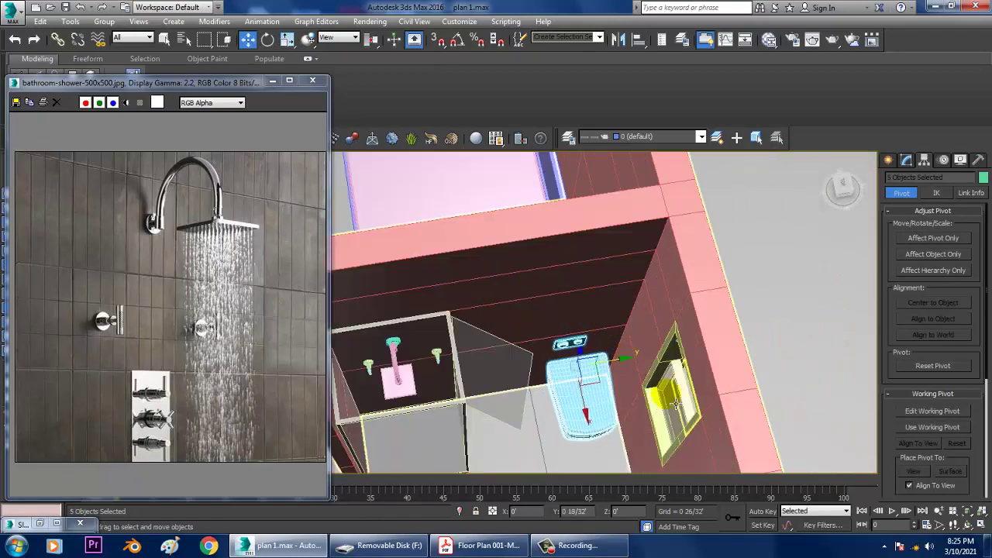
scroll(634, 382, up, 5)
scroll(624, 381, down, 5)
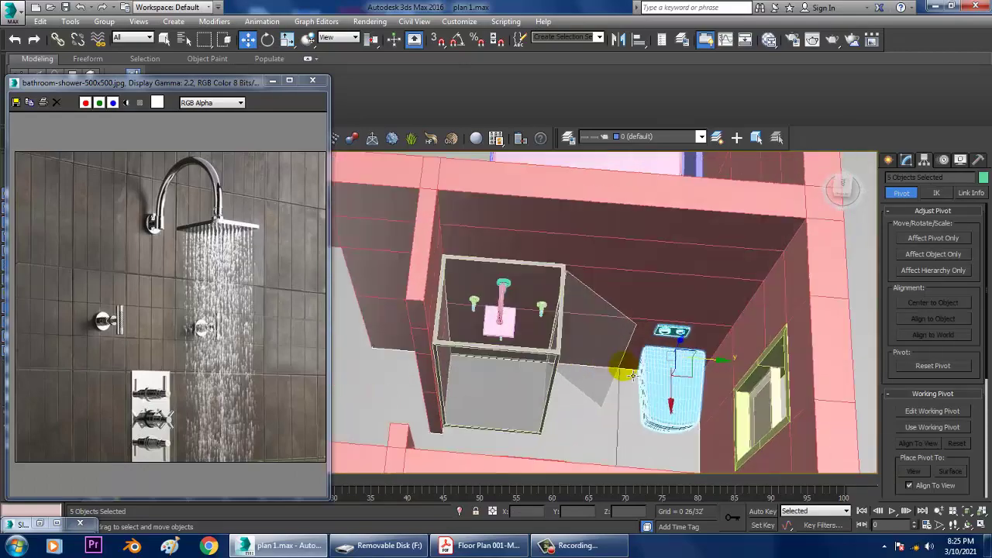
- Copy the bedroom's door frame Box028 along X to the bathroom entrance, at about -2312 4/32'
scroll(633, 375, down, 5)
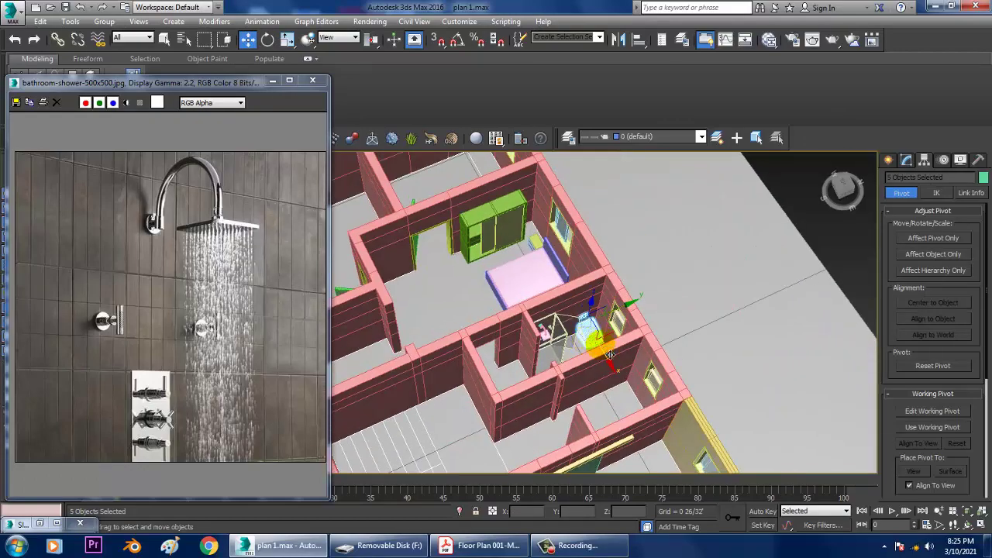
scroll(611, 354, up, 3)
alt+middle_drag(700, 363, 629, 341)
scroll(653, 357, up, 4)
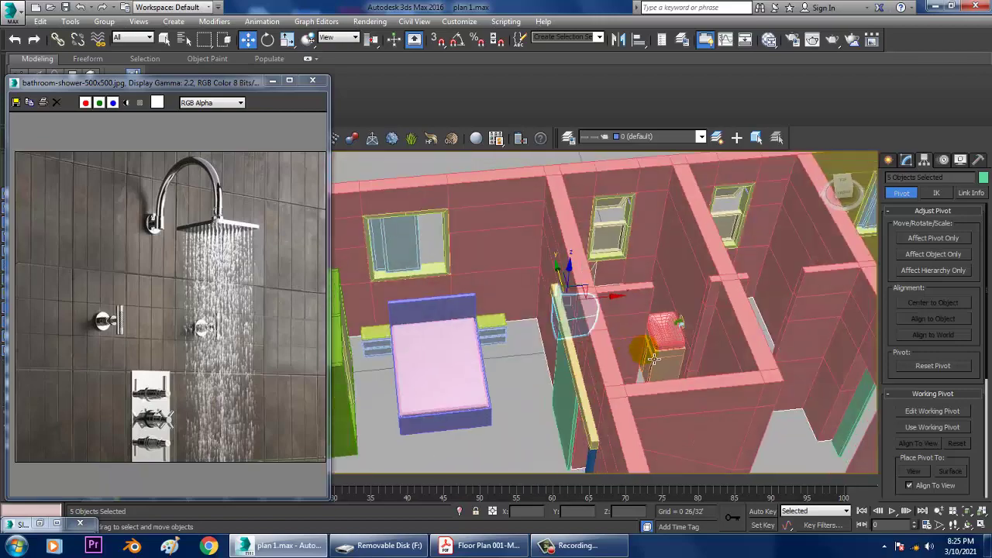
alt+middle_drag(684, 355, 702, 277)
scroll(653, 359, down, 4)
click(619, 250)
middle_drag(702, 278, 576, 310)
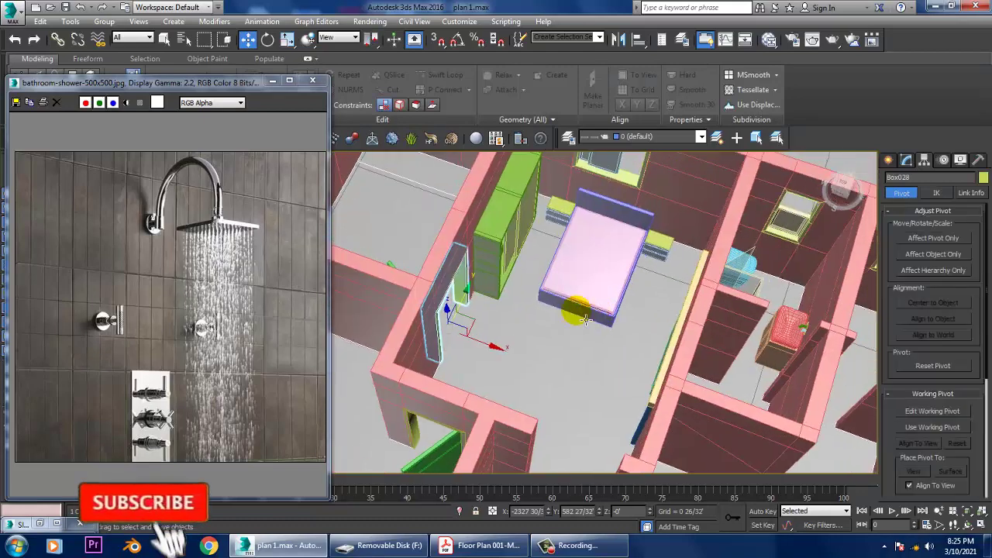
shift+drag(505, 359, 771, 458)
click(497, 325)
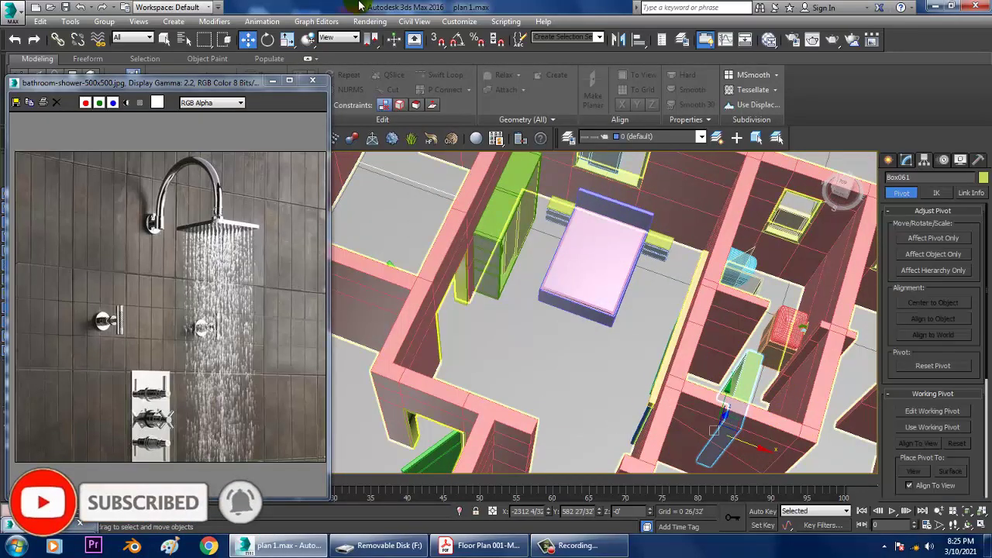
- Turn on angle snap and rotate the copied door frame a quarter turn about Z
click(456, 42)
middle_drag(734, 306, 618, 285)
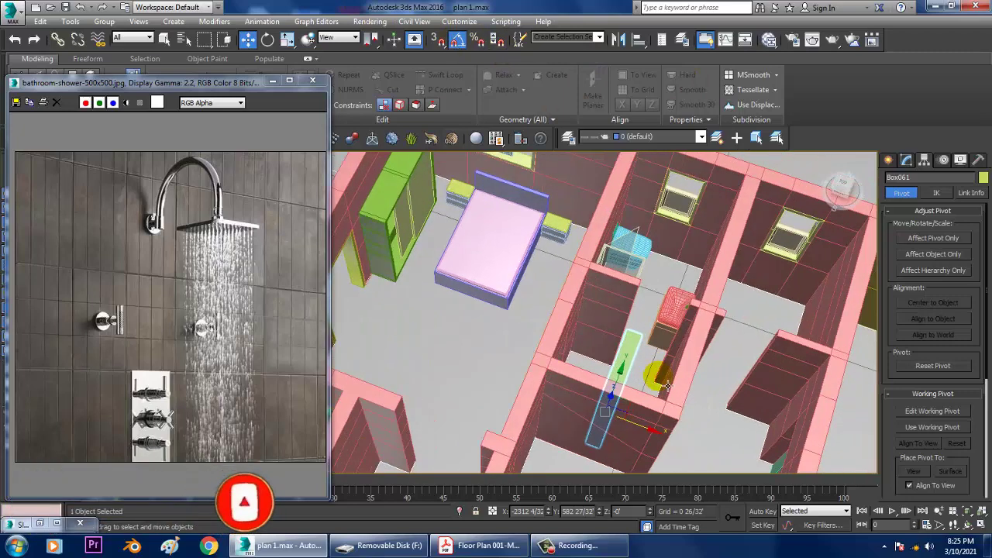
key(e)
drag(627, 466, 633, 465)
key(w)
- Move the copied door frame along Y onto the bathroom's entrance wall, to about 585 14/32'
key(alt+w)
middle_click(394, 282)
key(alt+w)
key(z)
scroll(469, 283, down, 6)
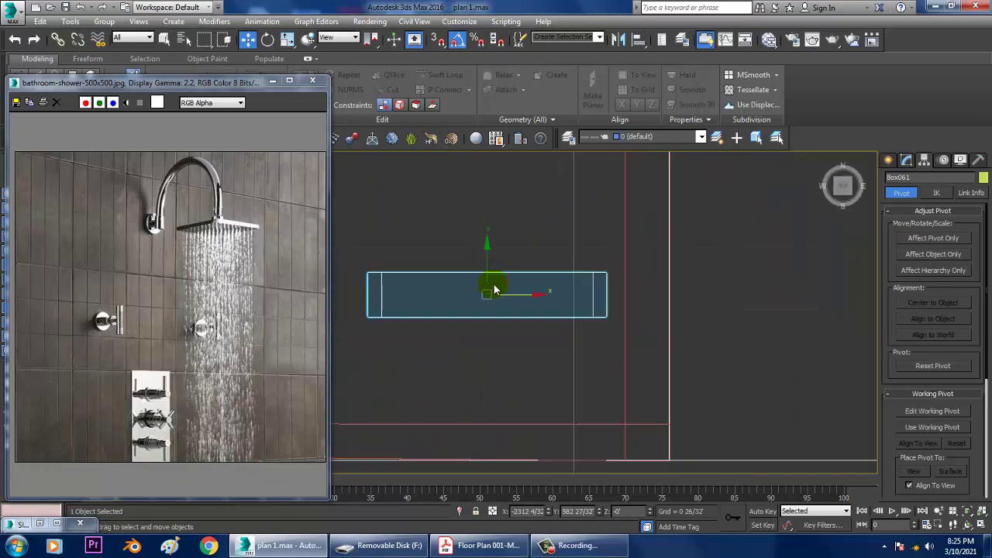
scroll(550, 337, up, 2)
drag(527, 334, 527, 253)
scroll(555, 280, up, 3)
middle_drag(555, 280, 572, 337)
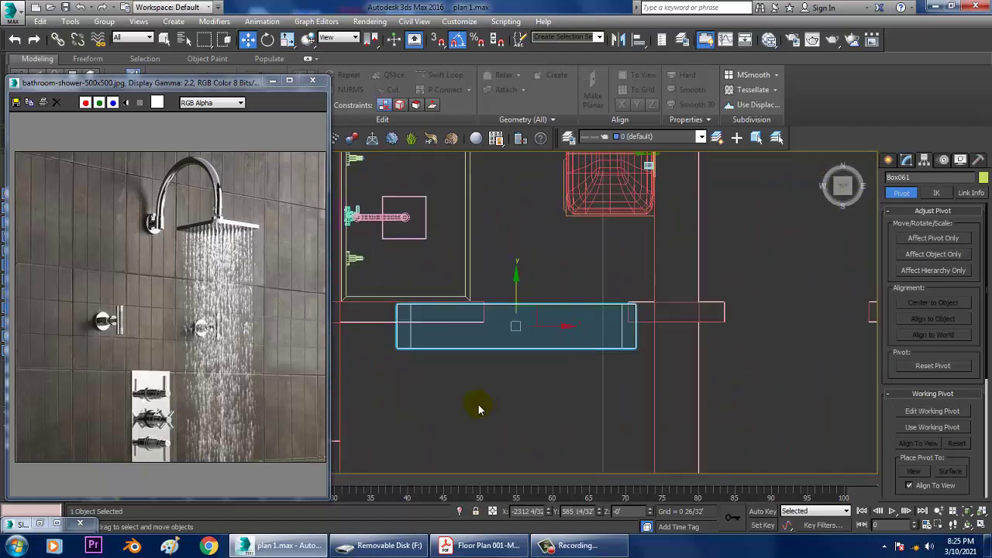
- Move the vertices on both long sides of the door frame along Y to fit its depth to the wall thickness
key(1)
drag(376, 392, 542, 362)
drag(525, 324, 531, 298)
middle_drag(470, 298, 518, 308)
scroll(485, 310, up, 2)
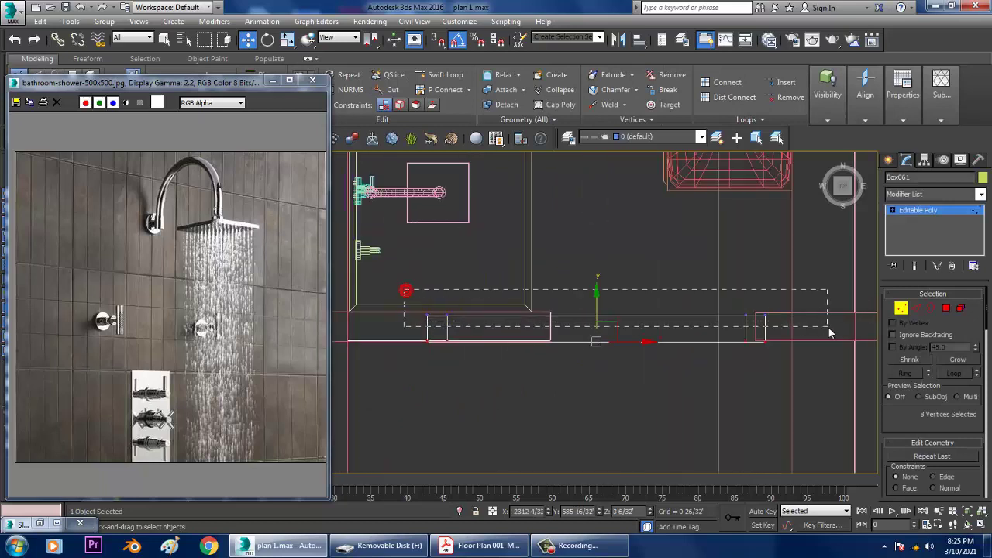
drag(605, 295, 606, 293)
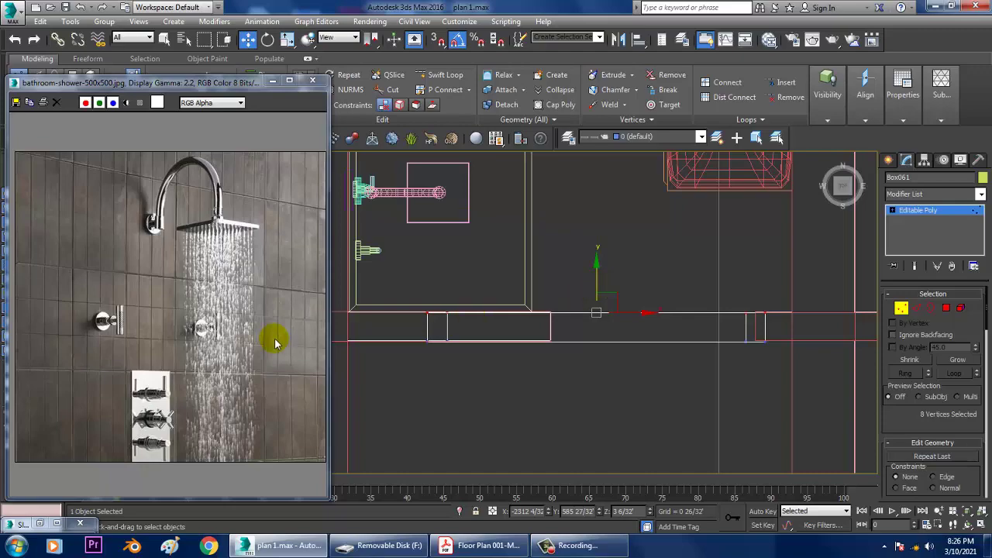
- Examine the fitted door frame, opened shower door and toilet clearance in perspective, and finish vertex editing
key(alt+w)
key(alt+w)
alt+middle_drag(755, 397, 692, 395)
scroll(692, 394, up, 10)
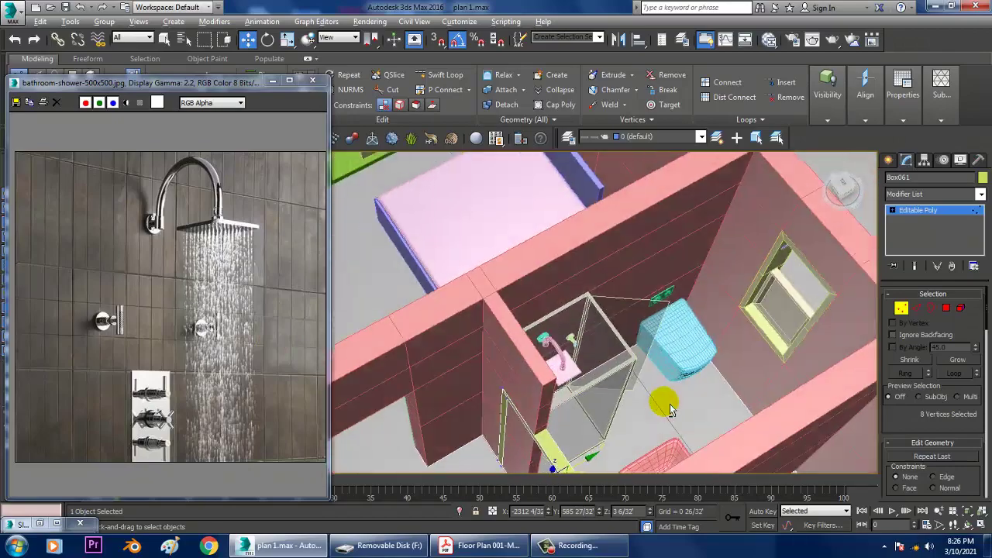
scroll(640, 406, down, 5)
scroll(616, 337, up, 8)
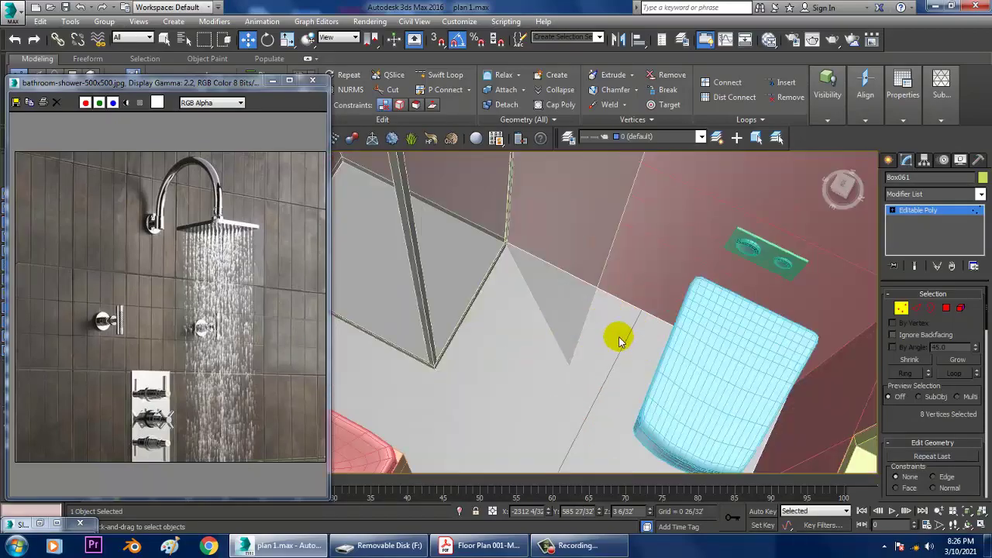
scroll(637, 388, down, 3)
scroll(603, 332, down, 4)
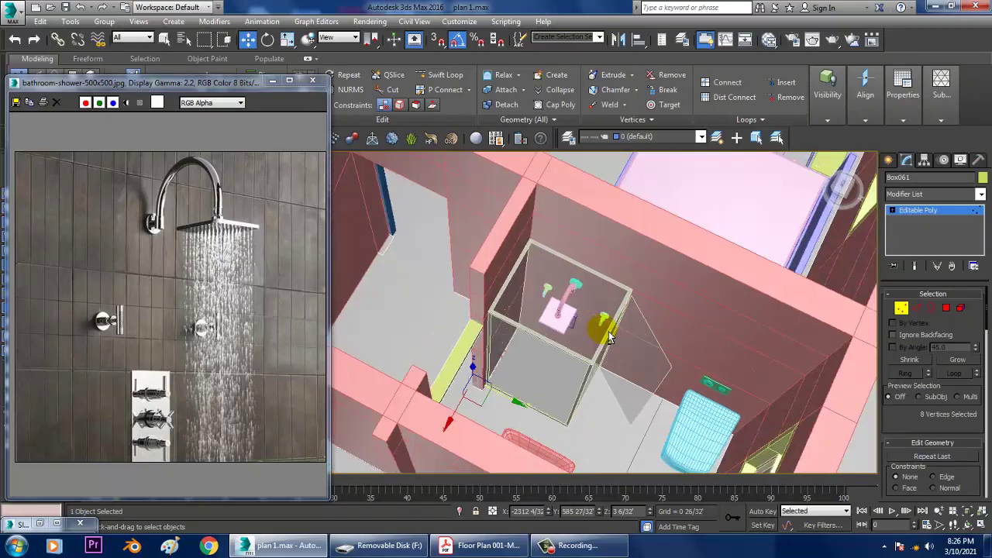
scroll(597, 321, up, 2)
click(919, 210)
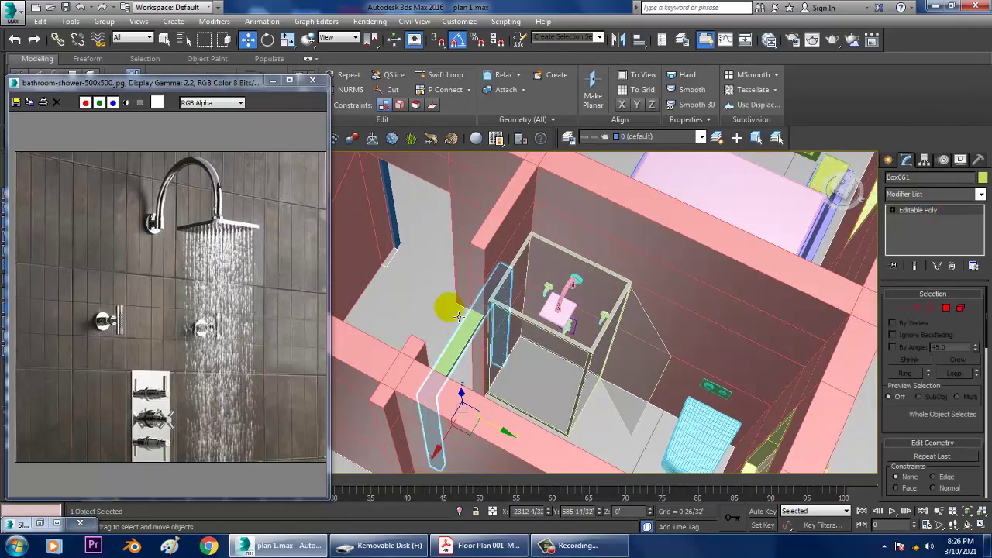